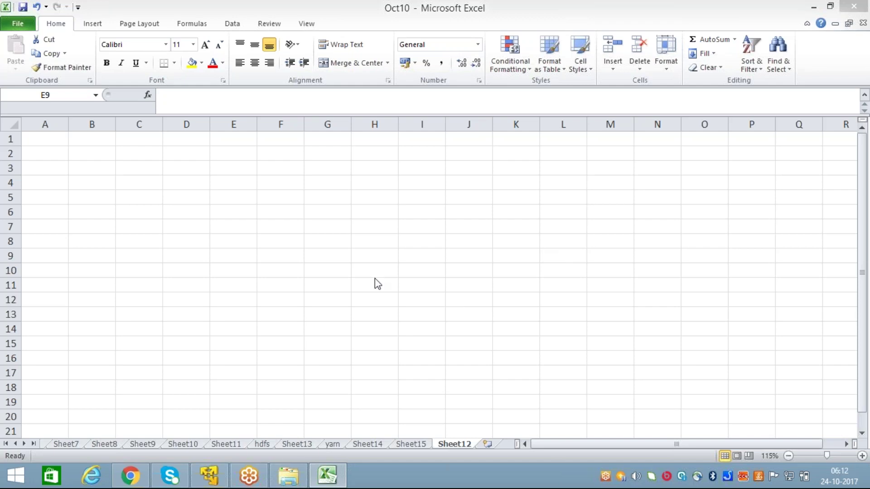
pyautogui.click(188, 152)
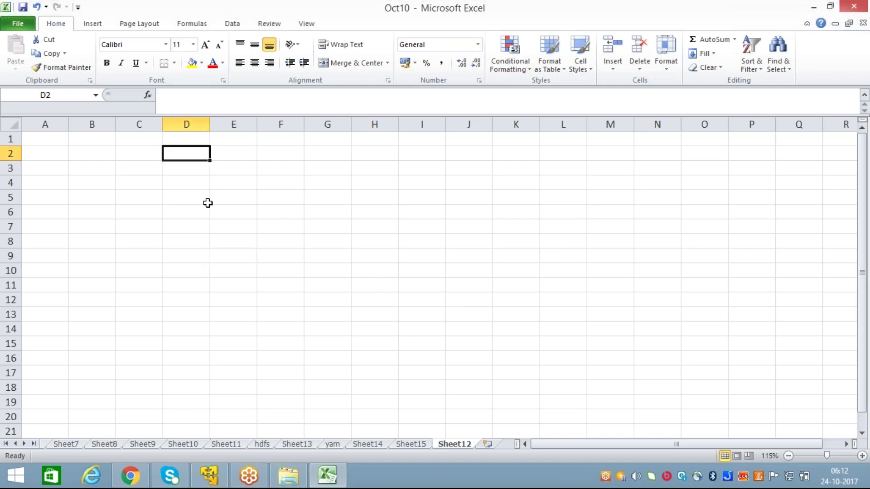
pyautogui.click(137, 156)
pyautogui.write('E')
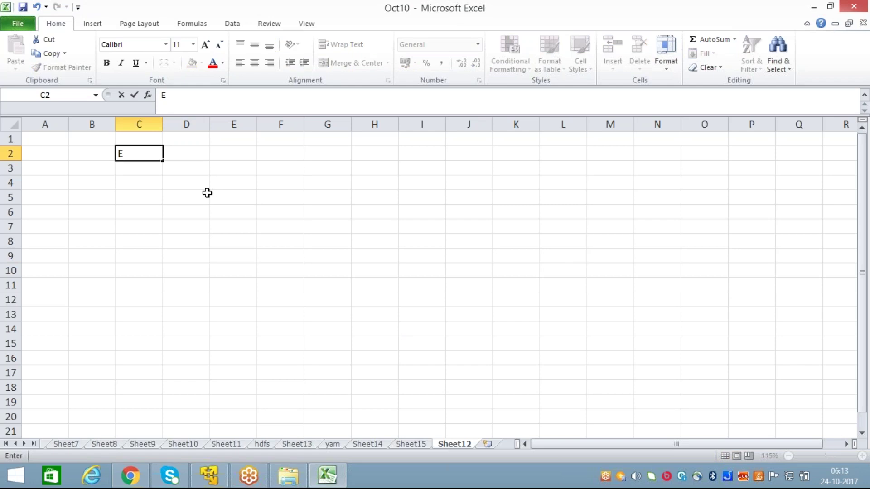
pyautogui.press('BackSpace')
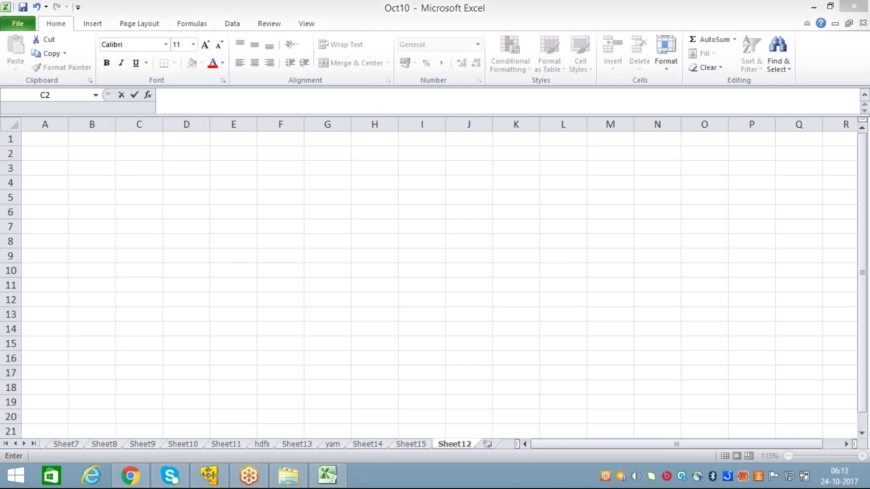
# Open a Command Prompt through the Run dialog and execute java and java -version to check the installed Java
pyautogui.press('super+r')
pyautogui.write('cmd')
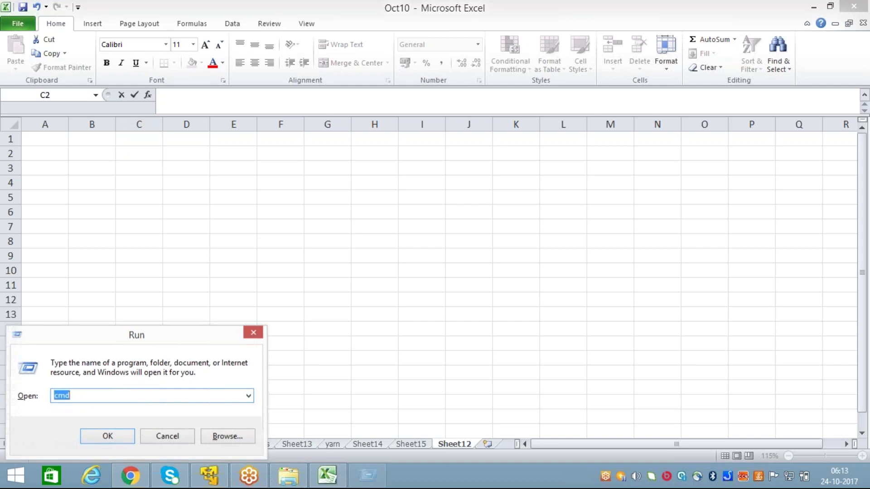
pyautogui.press('Return')
pyautogui.write('java')
pyautogui.press('Return')
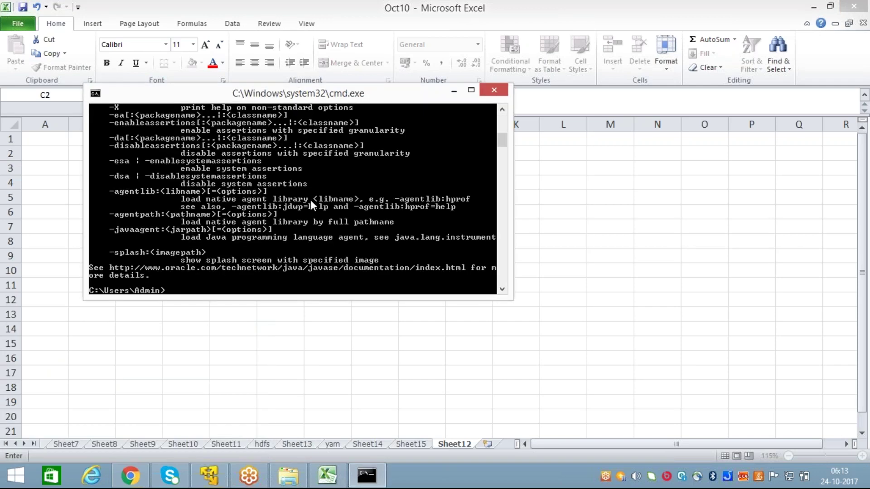
pyautogui.write('java -version')
pyautogui.press('Return')
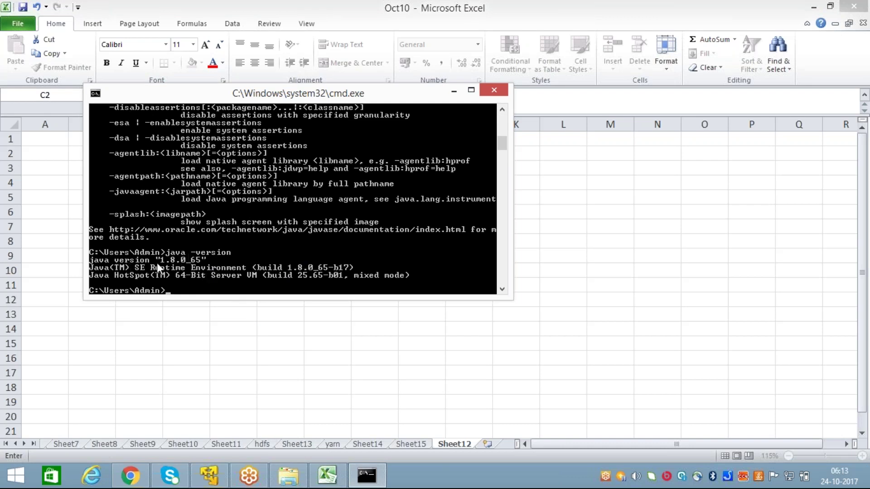
# Minimize the Command Prompt, return to the Excel sheet, and enter JDK in cell E2 and JRE in E3
pyautogui.click(454, 92)
pyautogui.click(190, 225)
pyautogui.click(247, 154)
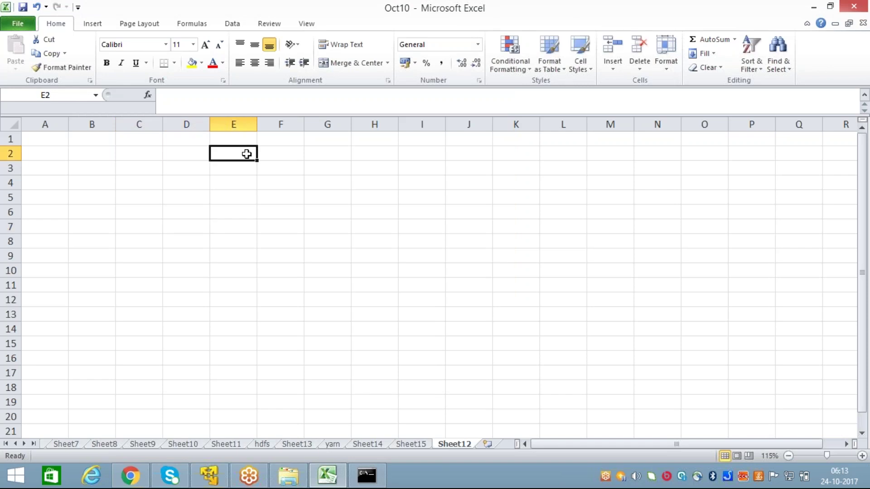
pyautogui.write('JDK')
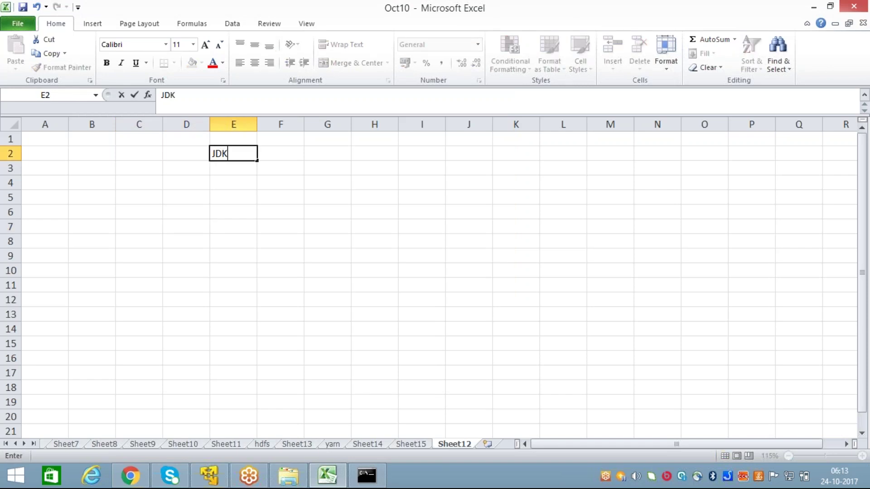
pyautogui.press('Return')
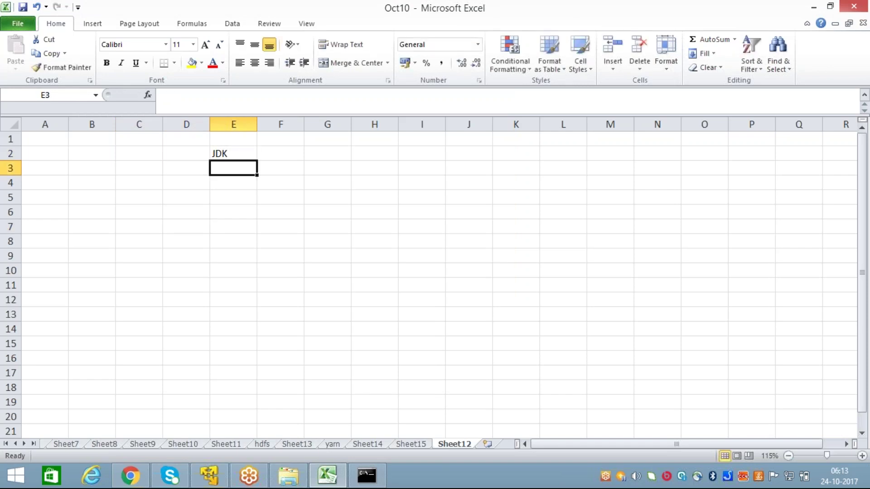
pyautogui.write('JRE')
pyautogui.press('Return')
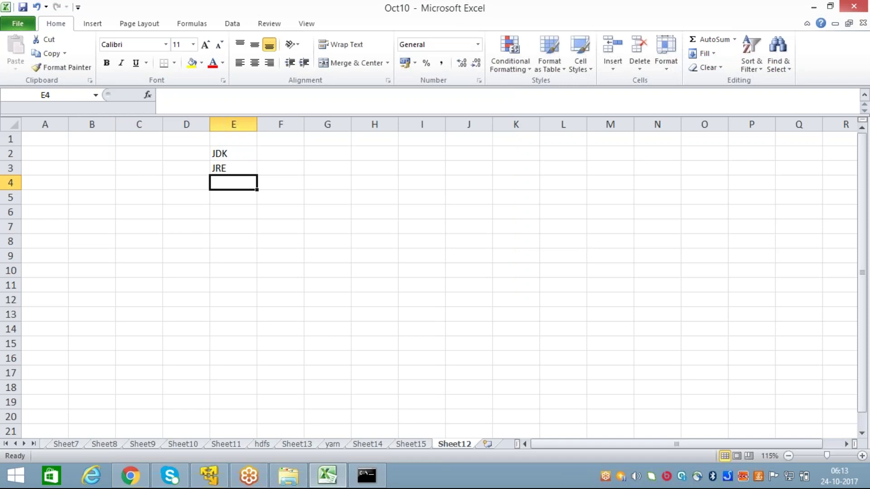
pyautogui.click(233, 168)
pyautogui.click(234, 154)
pyautogui.click(234, 168)
pyautogui.click(280, 168)
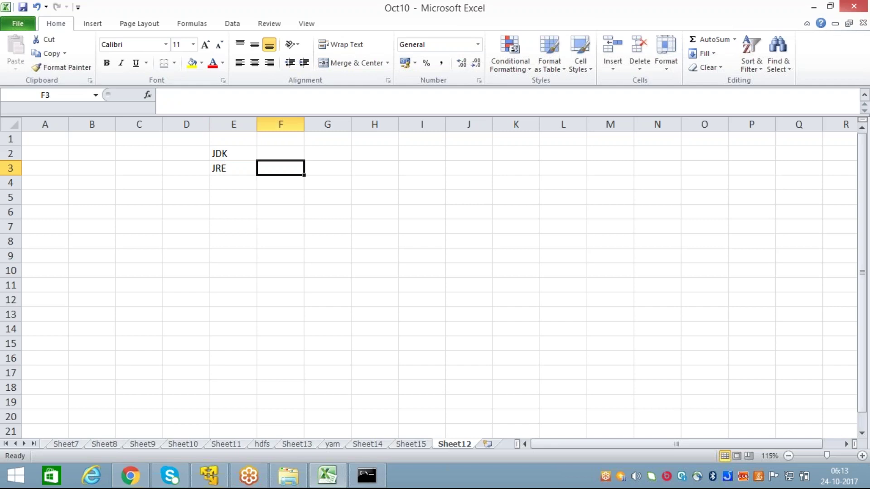
pyautogui.click(327, 168)
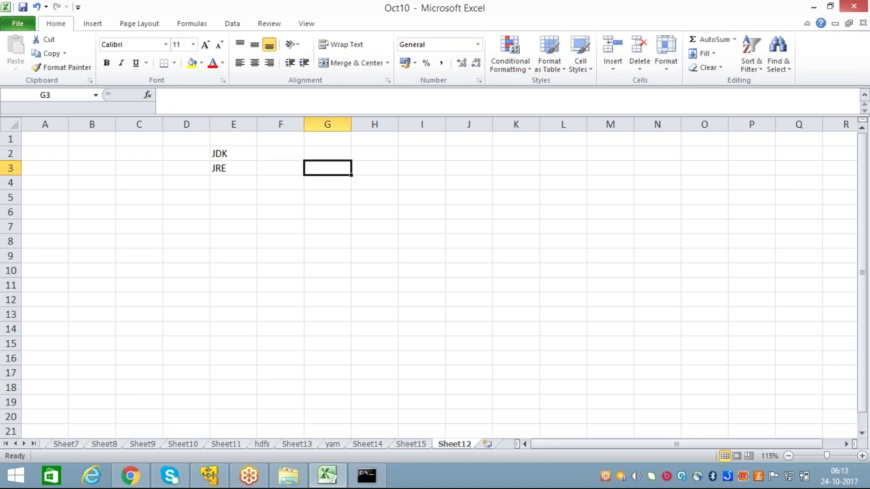
pyautogui.press('Left')
pyautogui.press('Left')
pyautogui.press('Left')
pyautogui.press('Right')
pyautogui.press('Right')
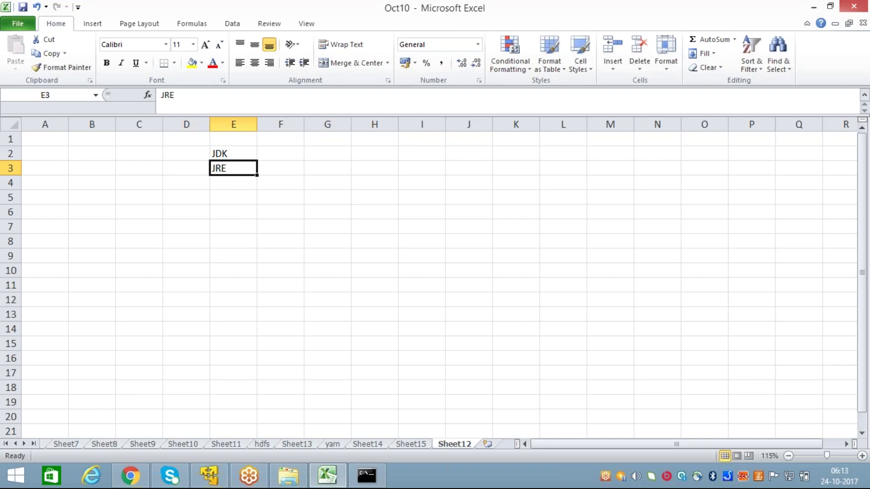
pyautogui.press('Left')
pyautogui.press('Right')
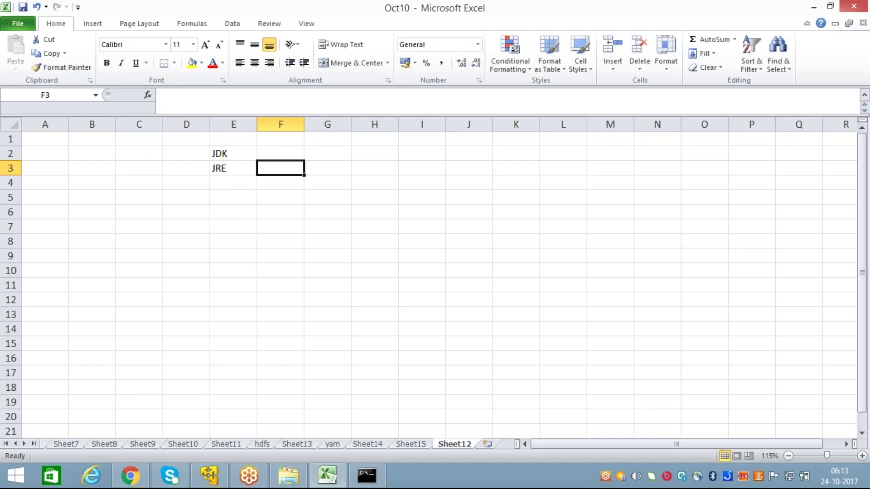
pyautogui.press('Left')
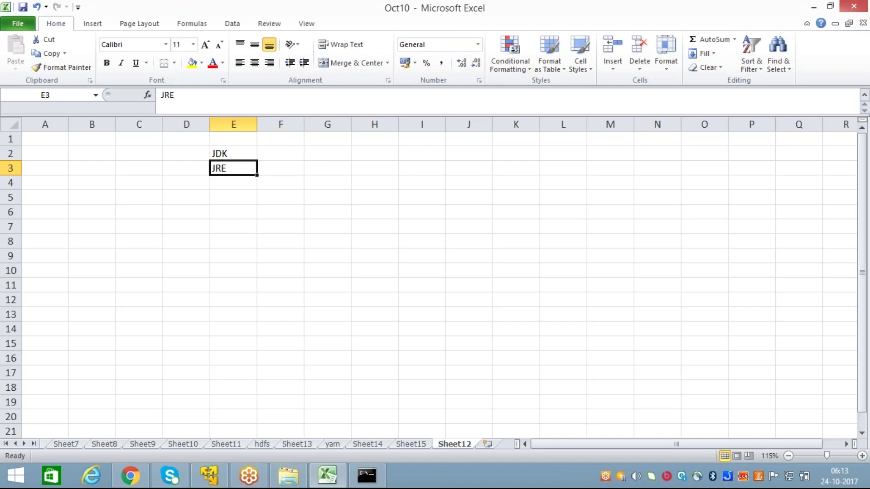
pyautogui.press('Right')
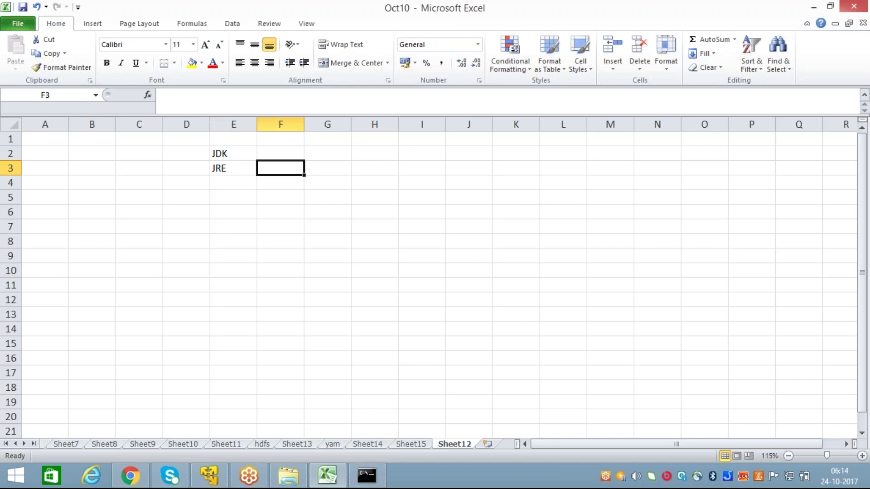
pyautogui.press('Up')
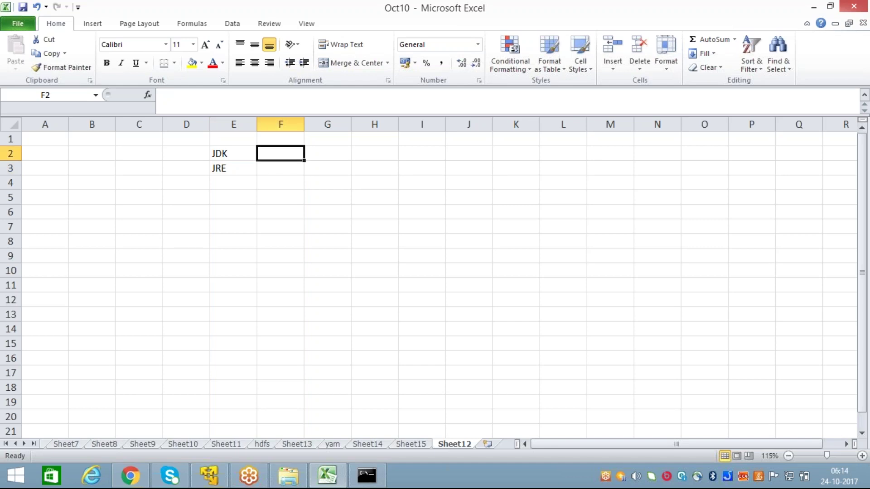
pyautogui.press('Down')
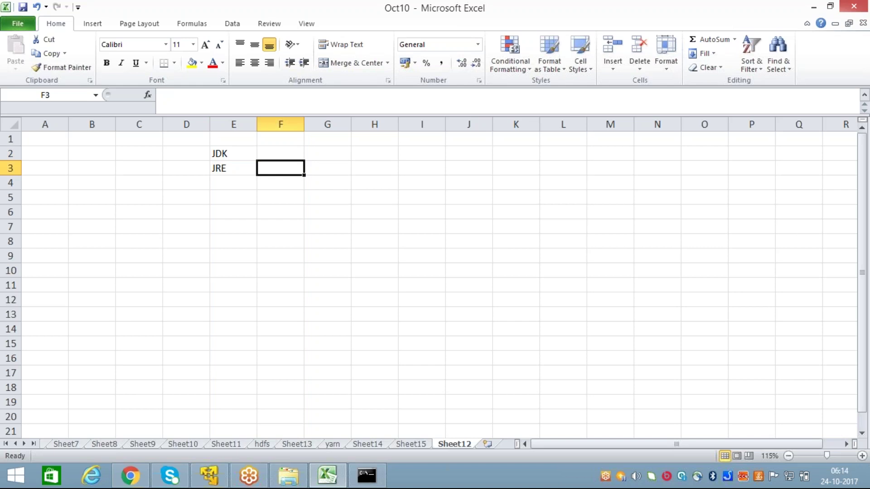
pyautogui.press('Up')
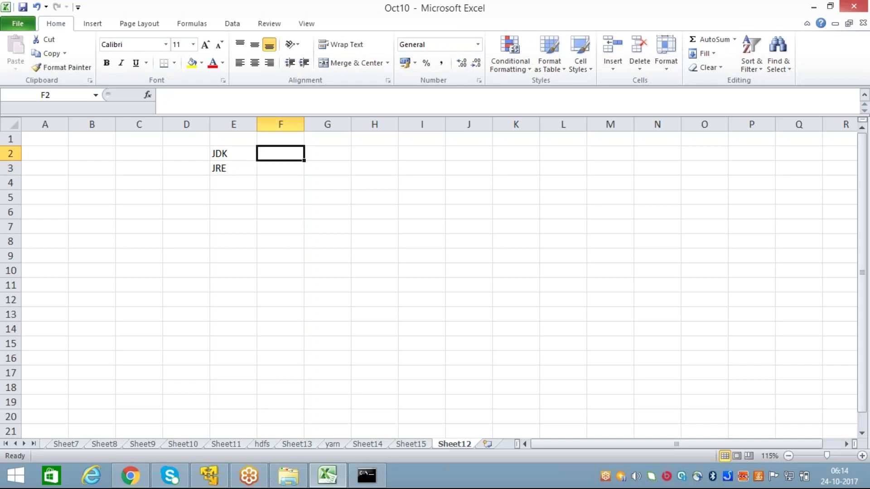
pyautogui.press('Left')
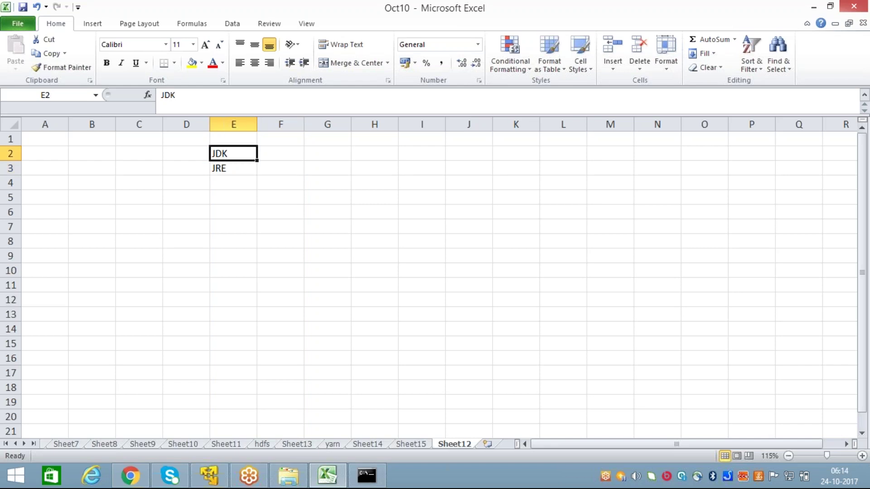
pyautogui.press('Down')
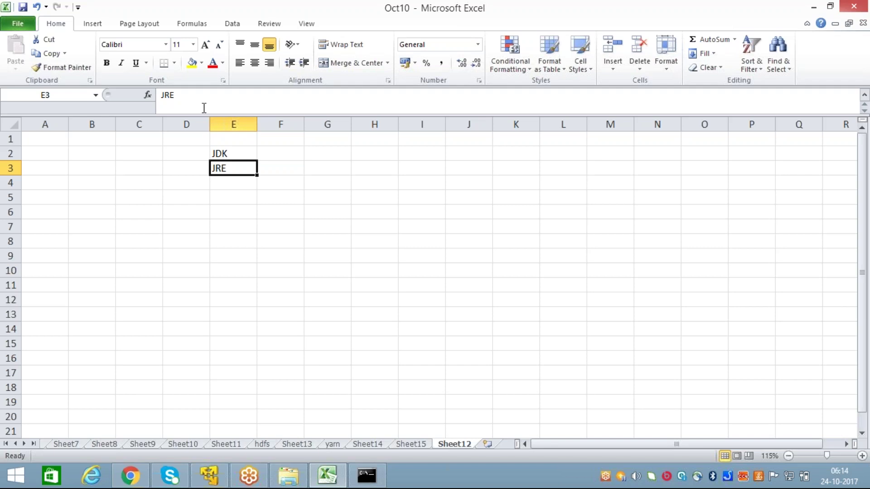
# Enter java in cell I2 and python in cell L2
pyautogui.click(420, 154)
pyautogui.write('java')
pyautogui.press('Tab')
pyautogui.press('Tab')
pyautogui.press('Tab')
pyautogui.write('python')
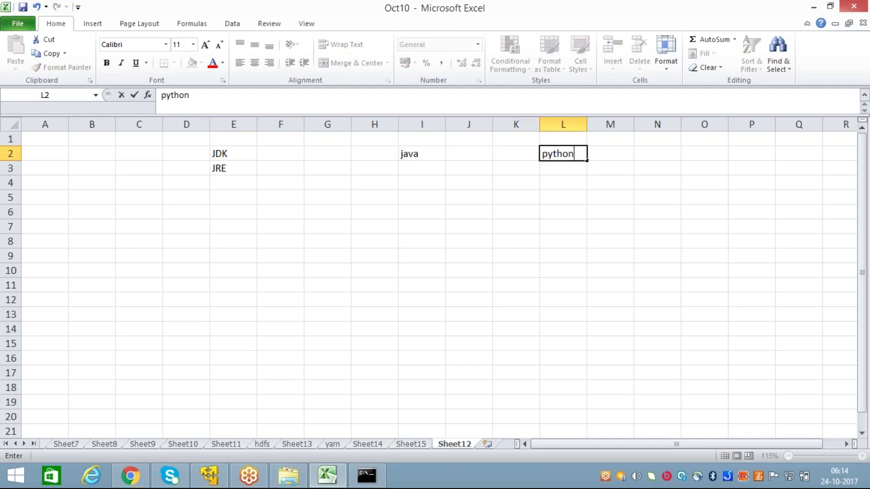
pyautogui.press('Return')
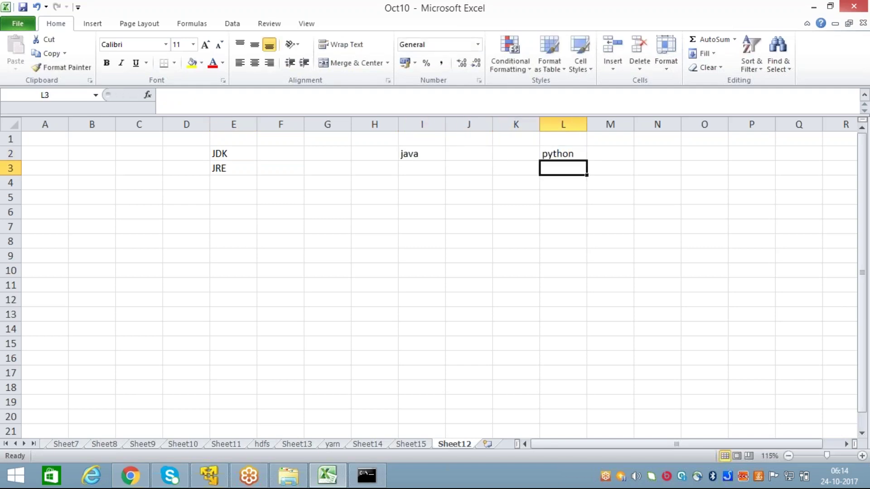
pyautogui.press('Left')
pyautogui.press('Left')
pyautogui.press('Left')
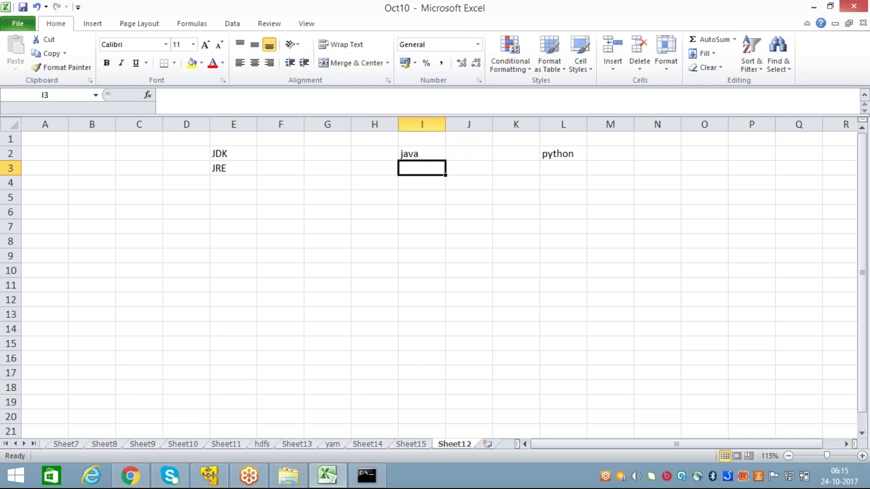
pyautogui.click(469, 168)
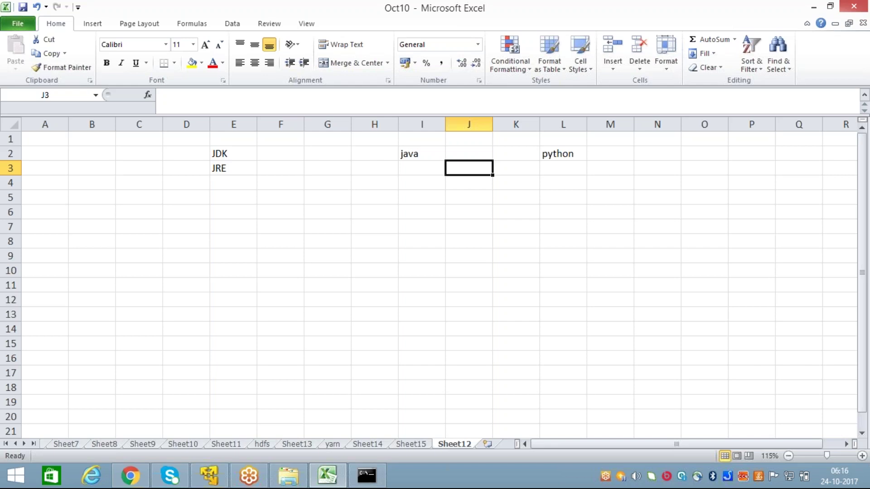
# Enter the heading java in cell B6 and the source file name a.java in cell C7
pyautogui.press('Down')
pyautogui.press('Left')
pyautogui.press('Left')
pyautogui.press('Left')
pyautogui.press('Left')
pyautogui.press('Left')
pyautogui.press('Left')
pyautogui.press('Left')
pyautogui.press('Left')
pyautogui.press('Down')
pyautogui.press('Down')
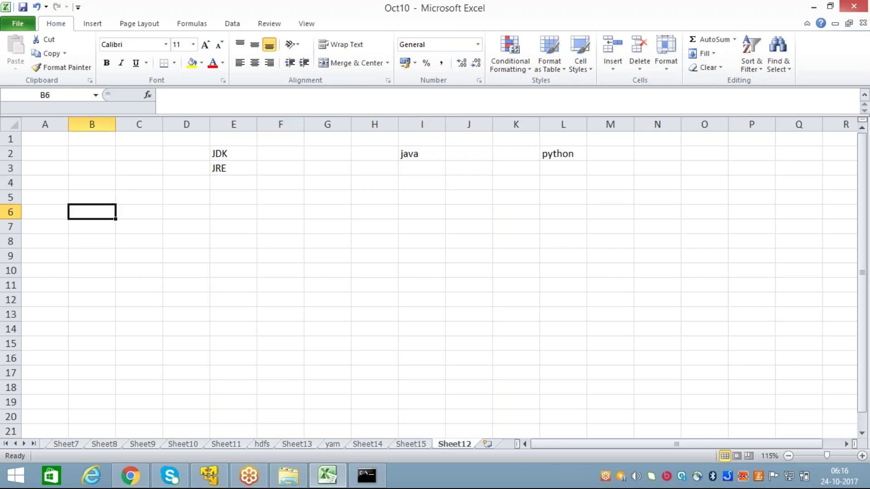
pyautogui.write('java')
pyautogui.press('Right')
pyautogui.press('Down')
pyautogui.write('a')
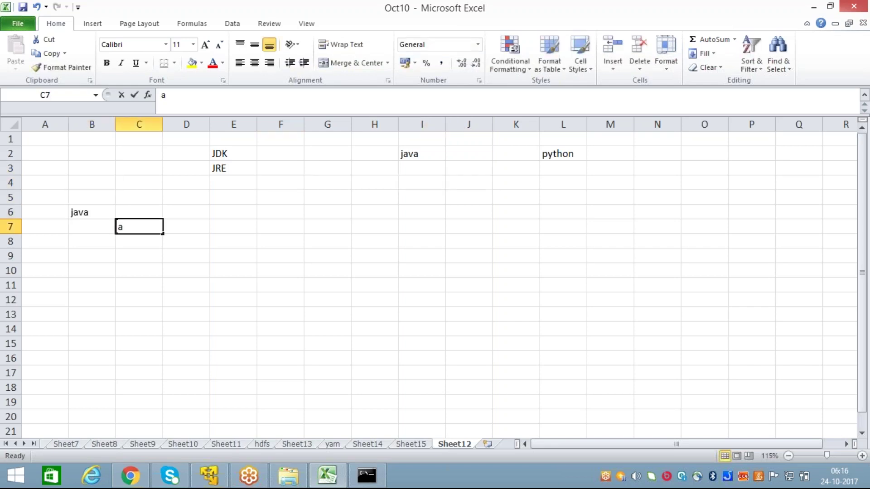
pyautogui.write('.java')
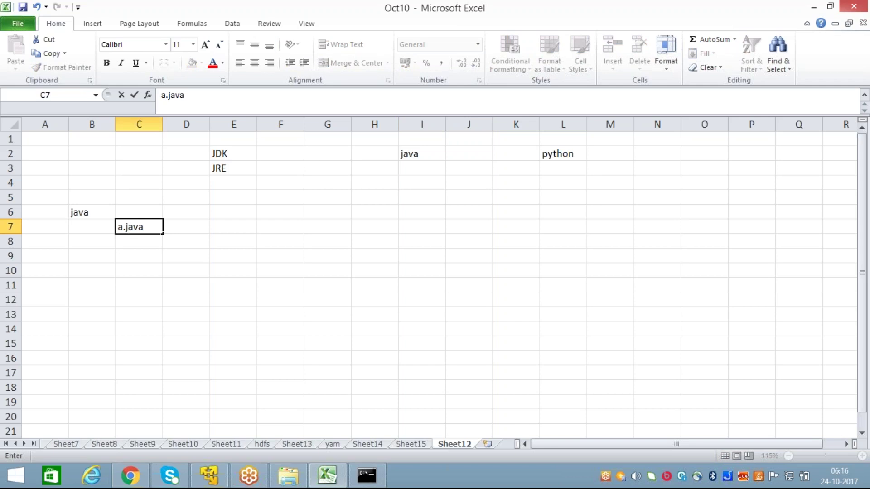
pyautogui.press('Return')
# Enter the compiled file name a.class in cell C8, directly below a.java
pyautogui.click(139, 226)
pyautogui.click(139, 212)
pyautogui.click(139, 226)
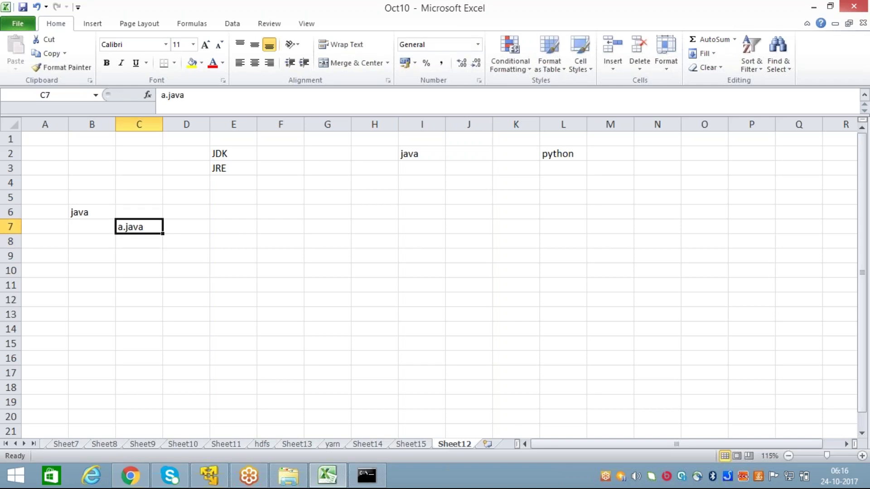
pyautogui.click(139, 241)
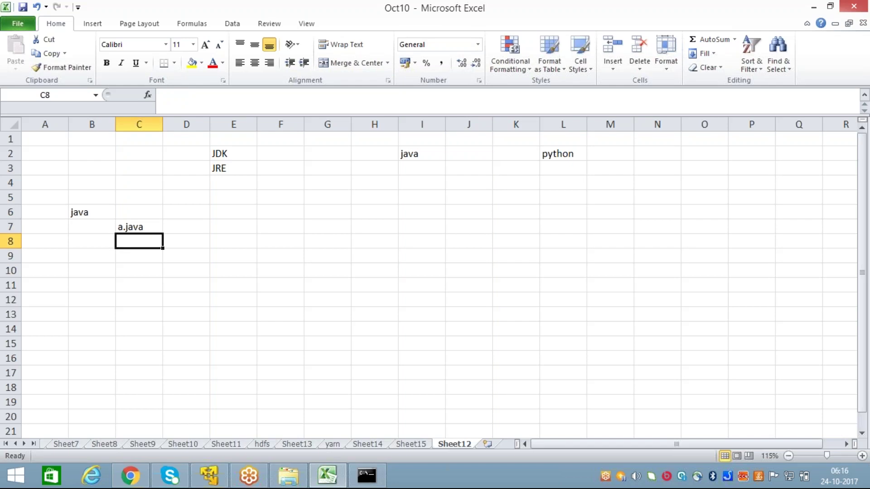
pyautogui.click(138, 226)
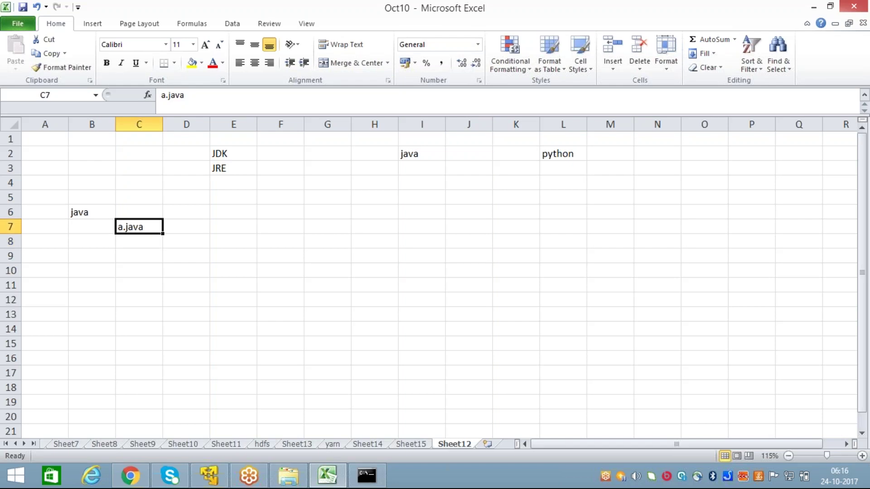
pyautogui.click(139, 241)
pyautogui.click(139, 226)
pyautogui.click(139, 241)
pyautogui.write('a.class')
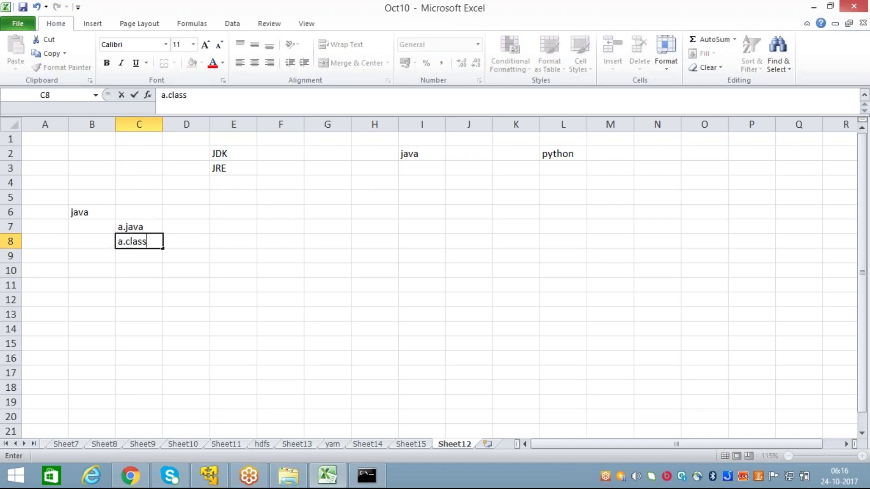
pyautogui.press('Return')
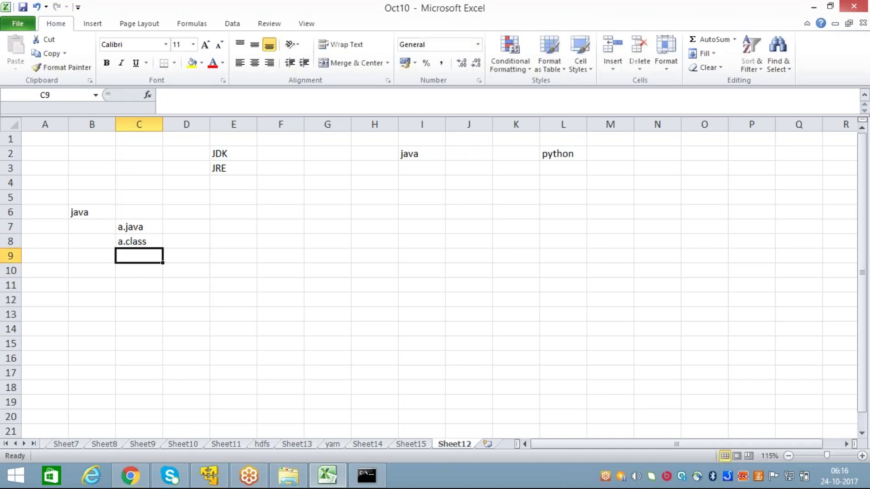
pyautogui.press('Up')
pyautogui.press('Up')
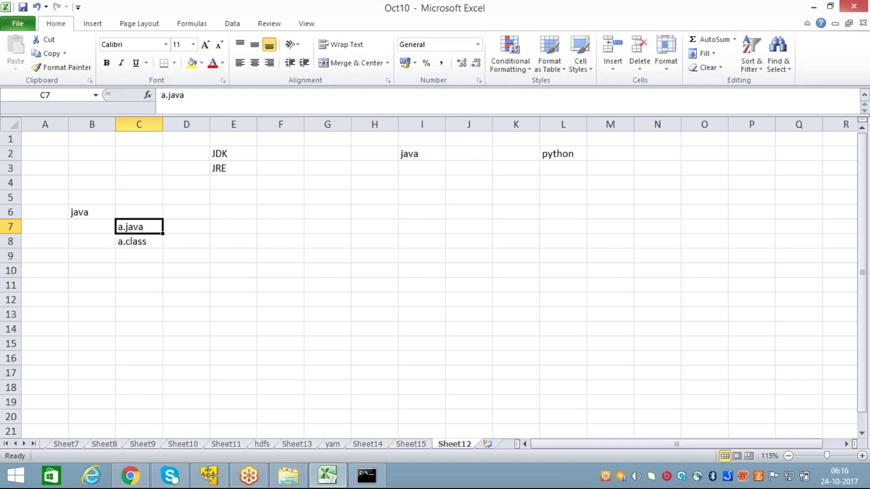
pyautogui.press('Left')
pyautogui.press('Down')
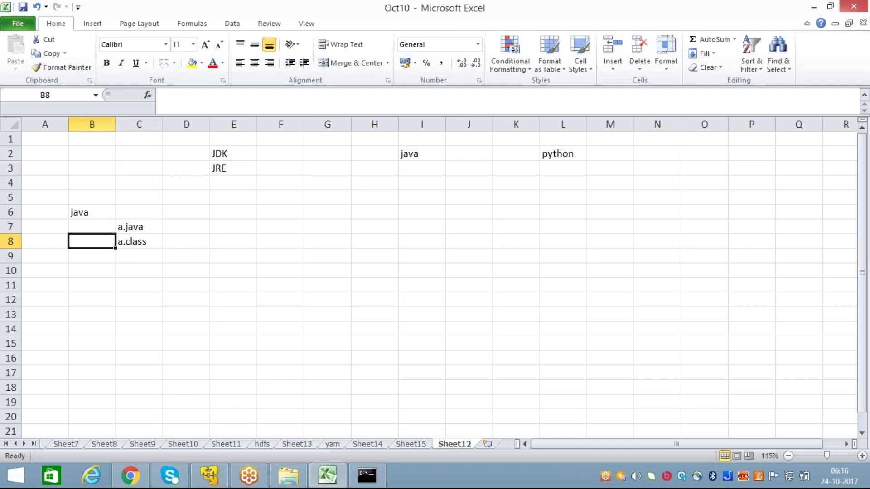
pyautogui.press('Right')
pyautogui.press('Right')
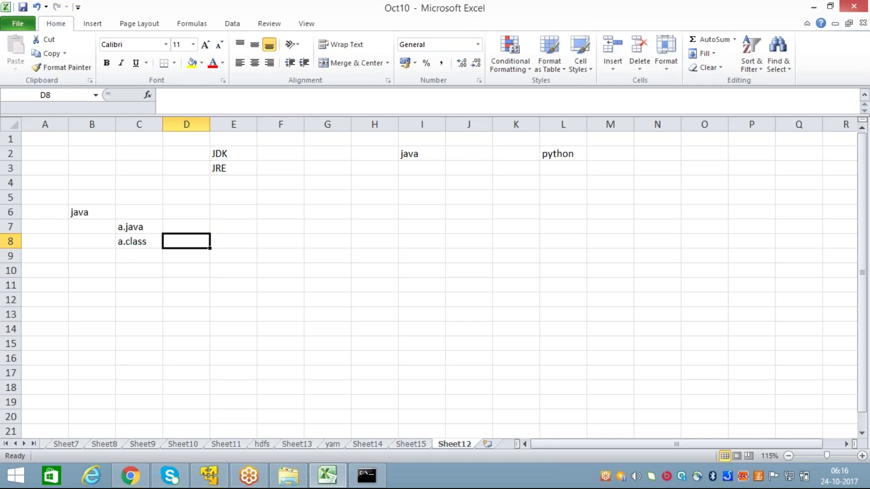
pyautogui.press('Left')
pyautogui.press('Right')
pyautogui.press('Left')
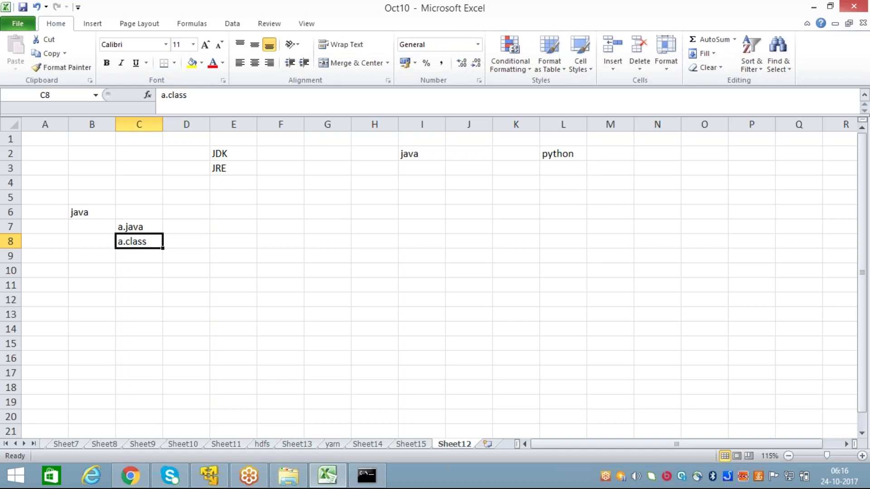
pyautogui.press('Right')
pyautogui.press('Right')
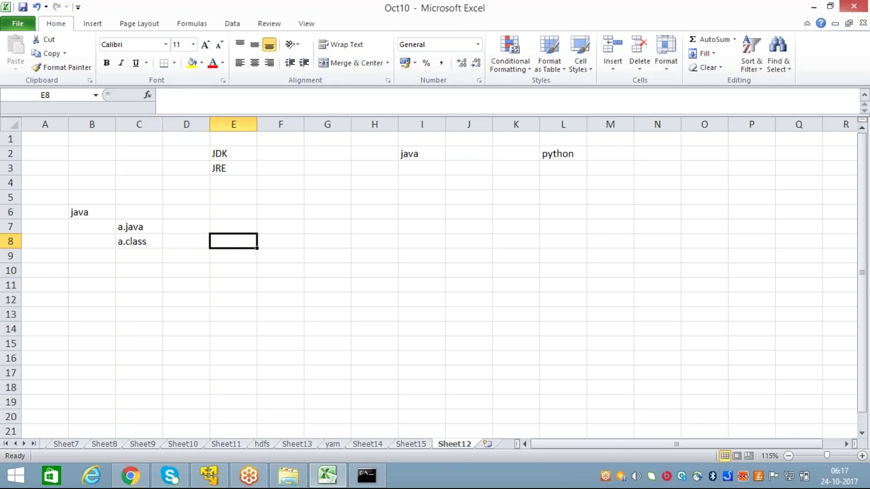
pyautogui.press('Left')
pyautogui.press('Left')
pyautogui.press('Down')
pyautogui.press('Down')
pyautogui.press('Up')
pyautogui.press('Up')
pyautogui.press('Down')
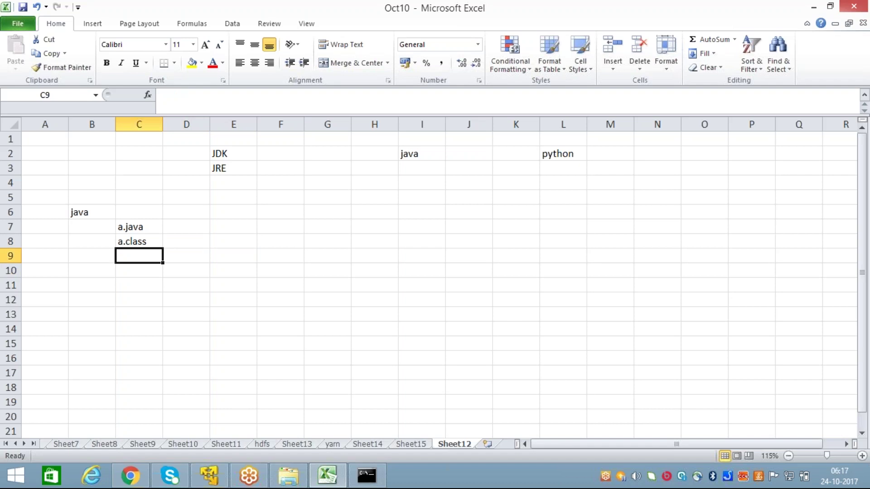
pyautogui.press('Up')
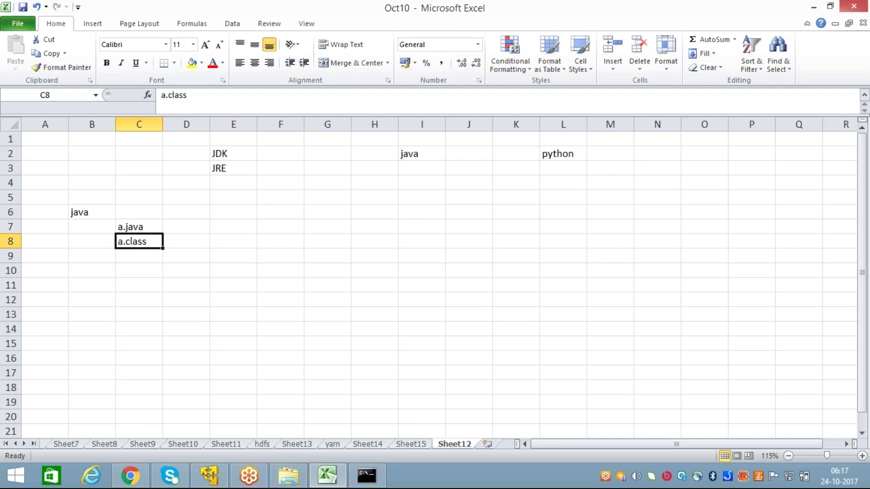
pyautogui.press('Left')
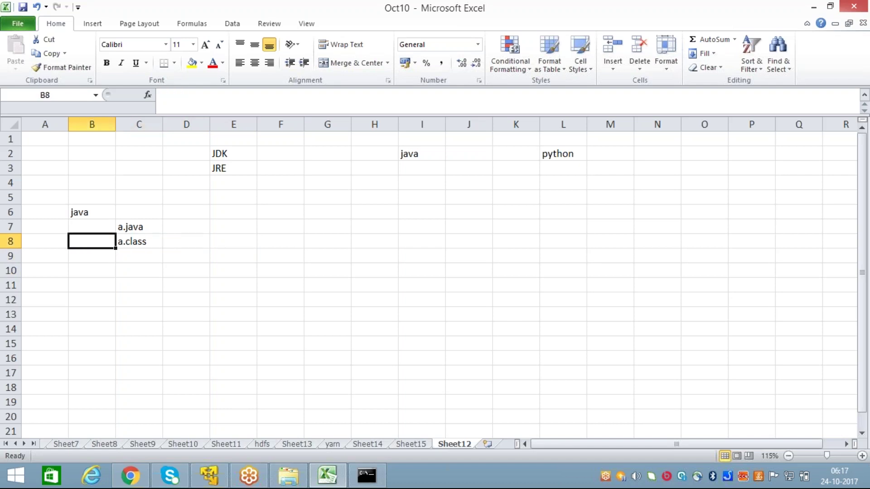
pyautogui.press('Right')
pyautogui.press('Right')
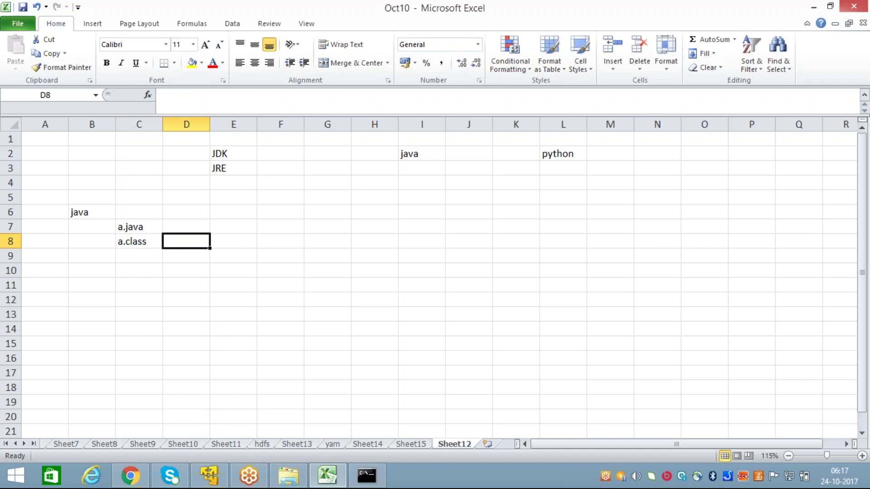
# Enter JDK in cell A7, on the same row as a.java
pyautogui.click(92, 256)
pyautogui.click(92, 242)
pyautogui.click(92, 212)
pyautogui.click(91, 227)
pyautogui.click(44, 226)
pyautogui.click(45, 242)
pyautogui.click(45, 227)
pyautogui.write('JDK')
# Enter JRE in cell A10, below the JDK label
pyautogui.click(45, 256)
pyautogui.click(45, 271)
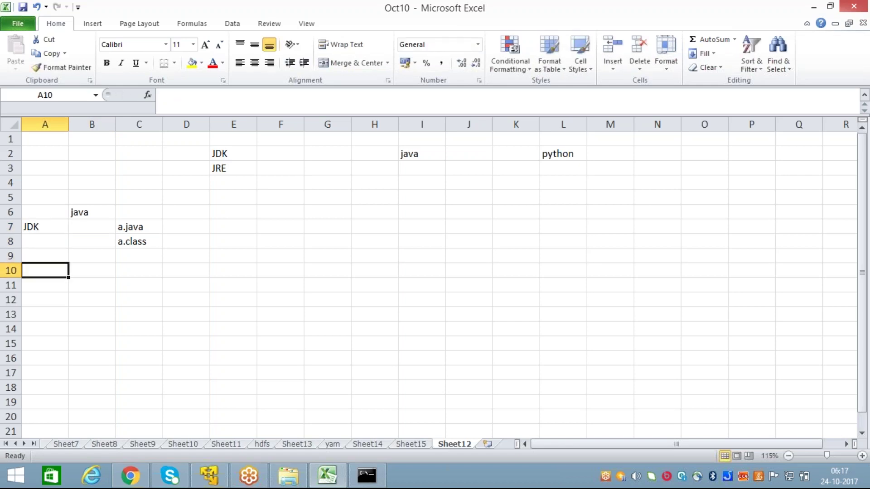
pyautogui.click(92, 270)
pyautogui.click(139, 270)
pyautogui.click(139, 256)
pyautogui.click(139, 242)
pyautogui.click(139, 256)
pyautogui.click(139, 270)
pyautogui.click(92, 270)
pyautogui.click(45, 270)
pyautogui.write('JRE')
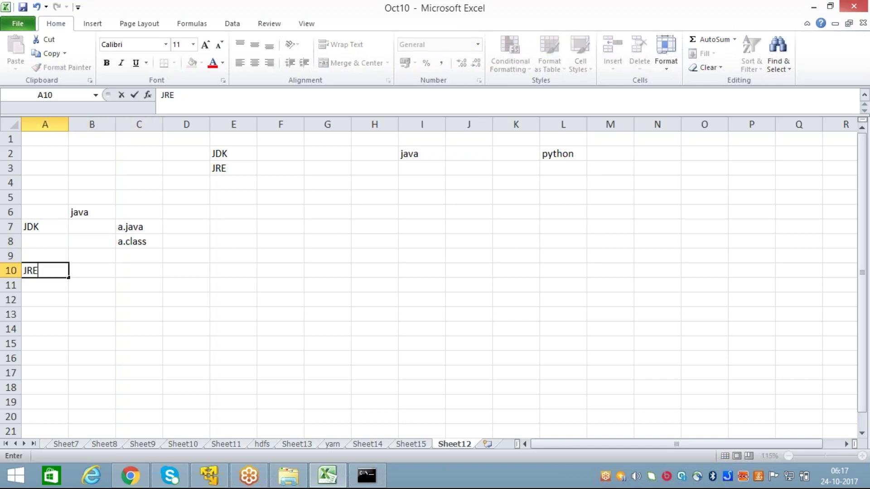
pyautogui.press('Tab')
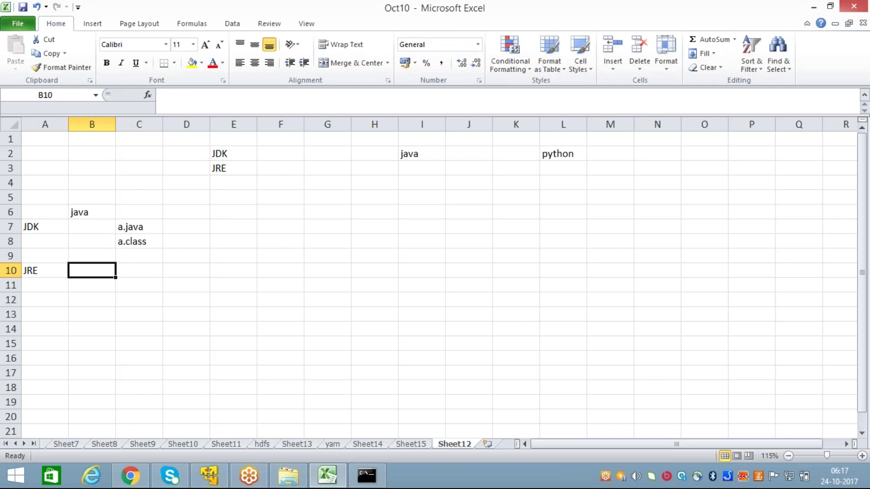
pyautogui.click(139, 271)
pyautogui.click(186, 270)
pyautogui.click(139, 270)
pyautogui.click(139, 241)
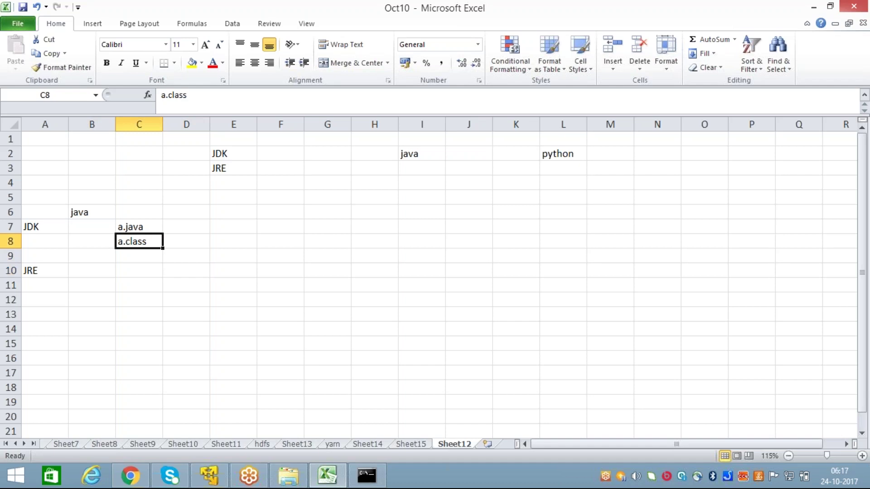
pyautogui.click(139, 270)
pyautogui.click(139, 256)
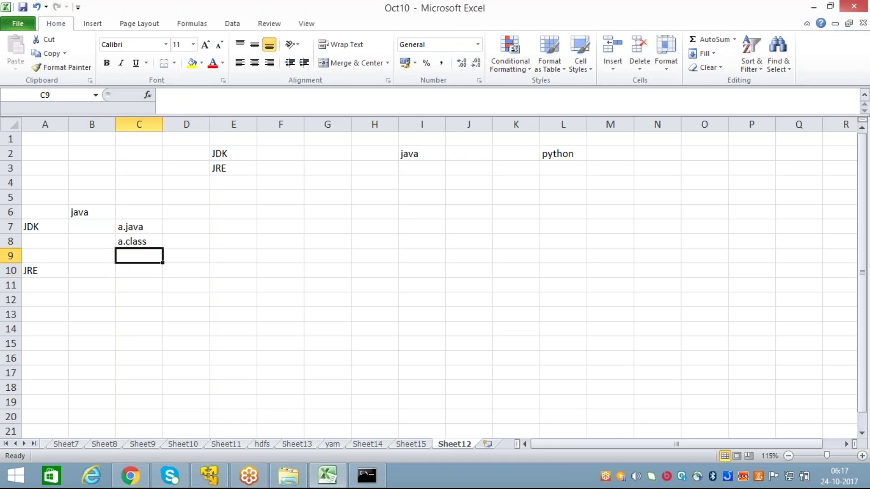
pyautogui.click(139, 241)
pyautogui.click(139, 270)
pyautogui.click(139, 285)
pyautogui.click(139, 270)
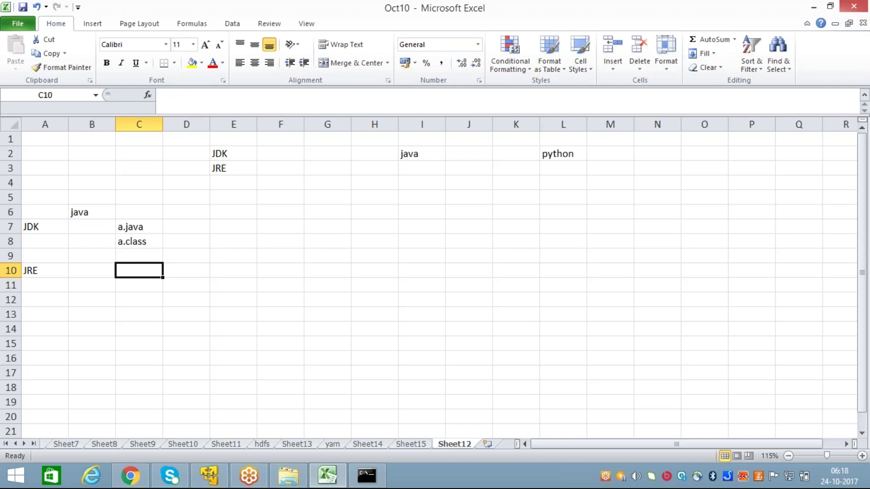
pyautogui.press('Left')
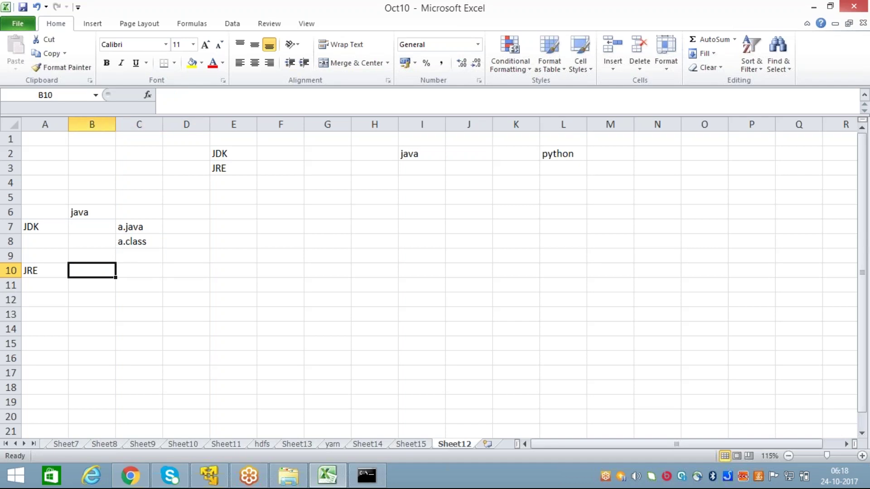
pyautogui.press('Right')
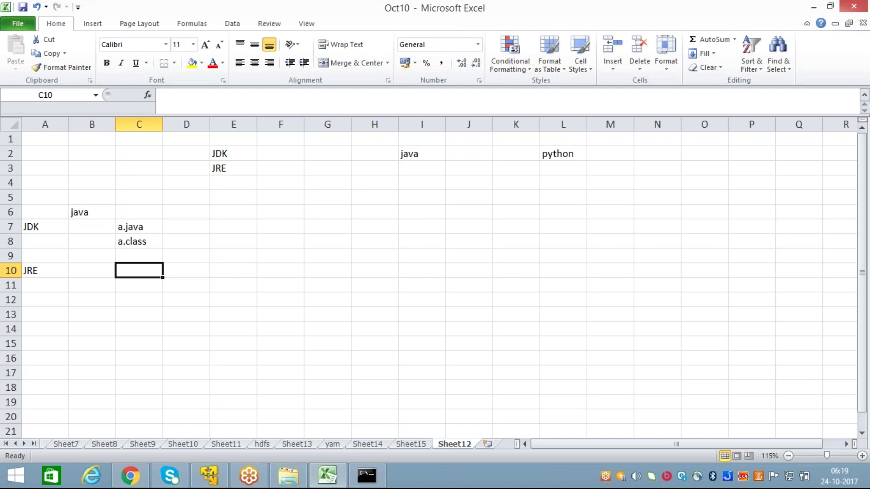
# Enter the heading OOPS in cell B12
pyautogui.click(138, 299)
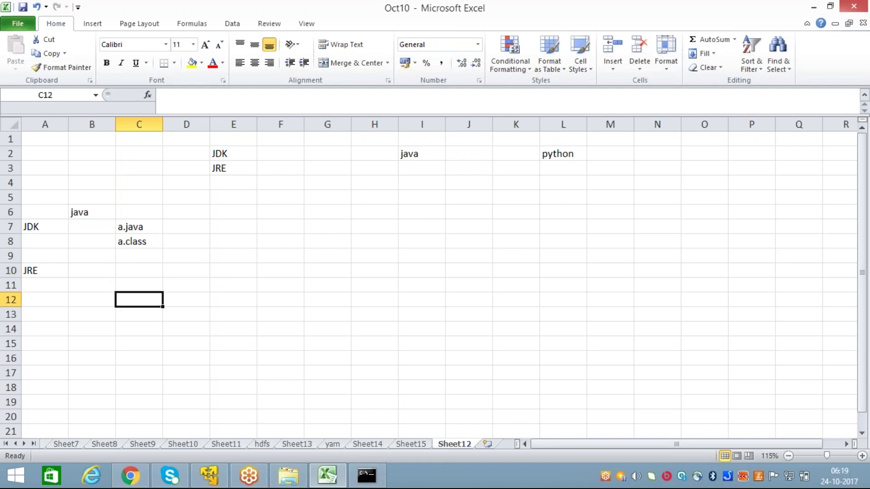
pyautogui.click(45, 299)
pyautogui.click(92, 300)
pyautogui.click(139, 300)
pyautogui.click(91, 299)
pyautogui.write('OOP')
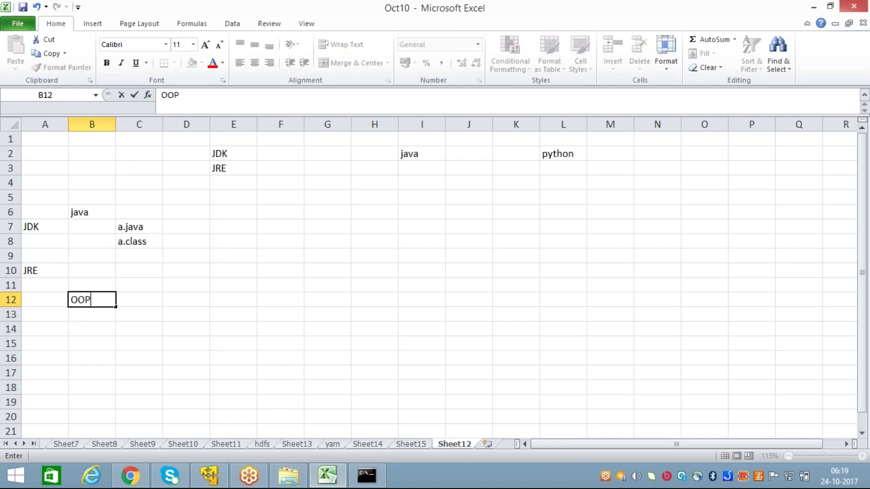
pyautogui.write('S')
pyautogui.press('Return')
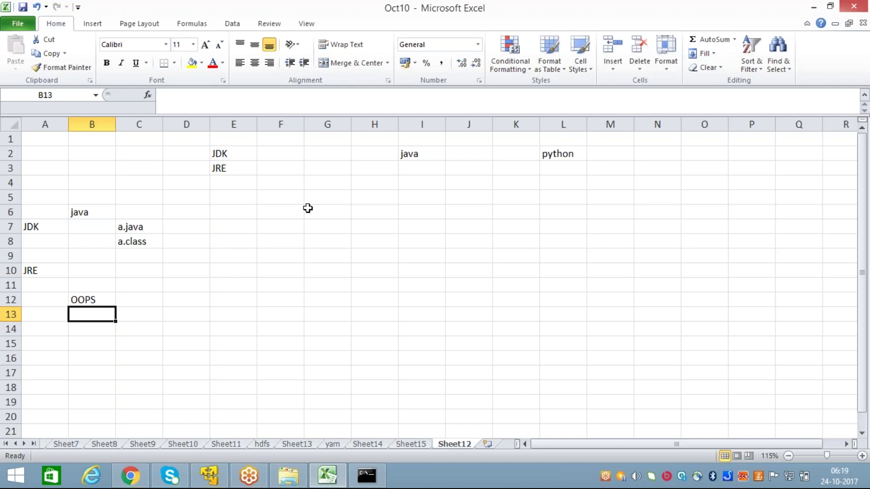
# Enter the subheading DataTypes in cell D13
pyautogui.click(280, 312)
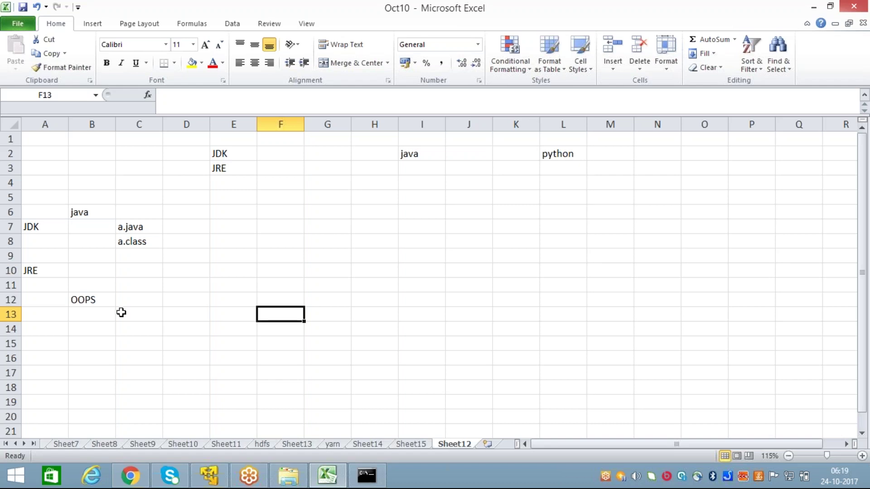
pyautogui.click(103, 317)
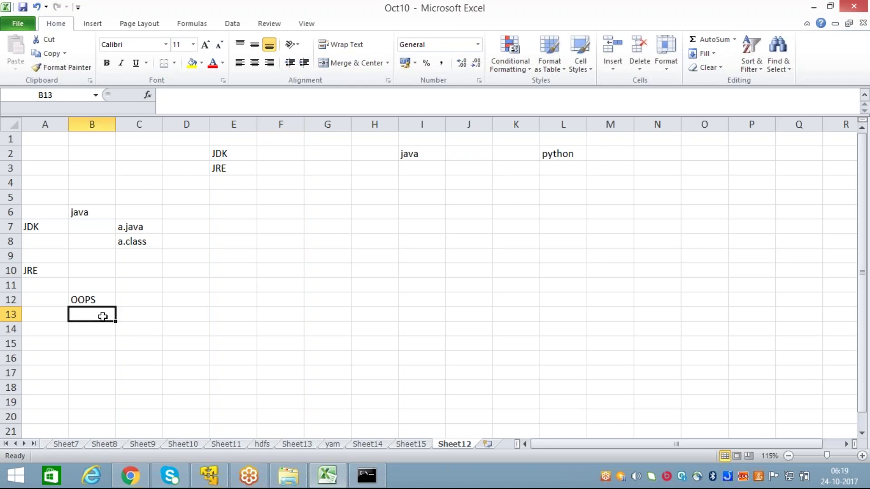
pyautogui.click(194, 317)
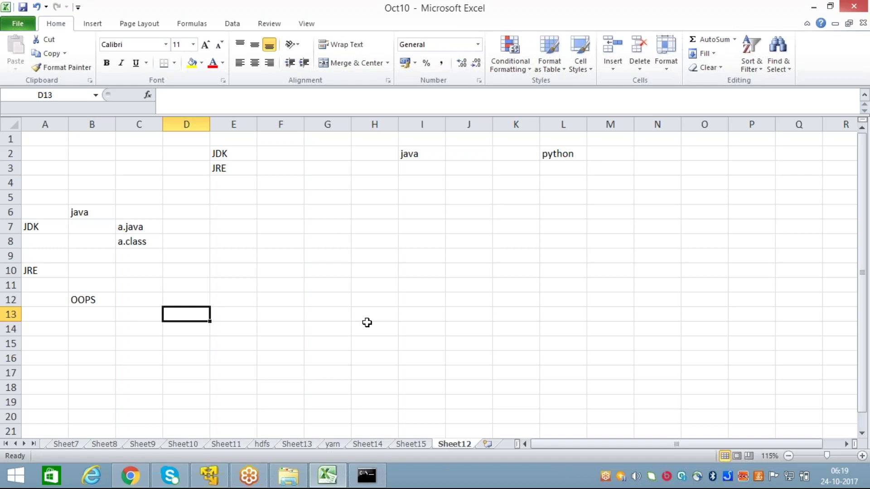
pyautogui.write('Data')
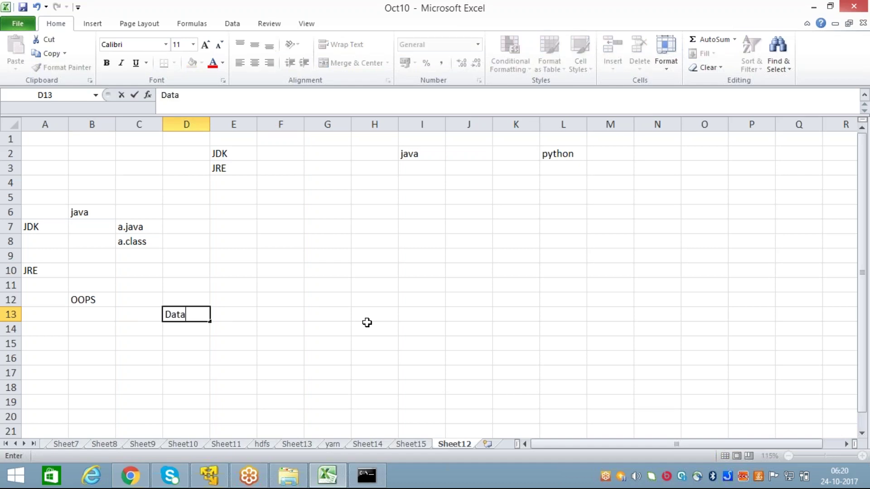
pyautogui.write('Types')
pyautogui.press('Return')
# List the primitive types under DataTypes, with int in cell E14 and char in cell E15
pyautogui.press('Down')
pyautogui.press('Up')
pyautogui.press('Right')
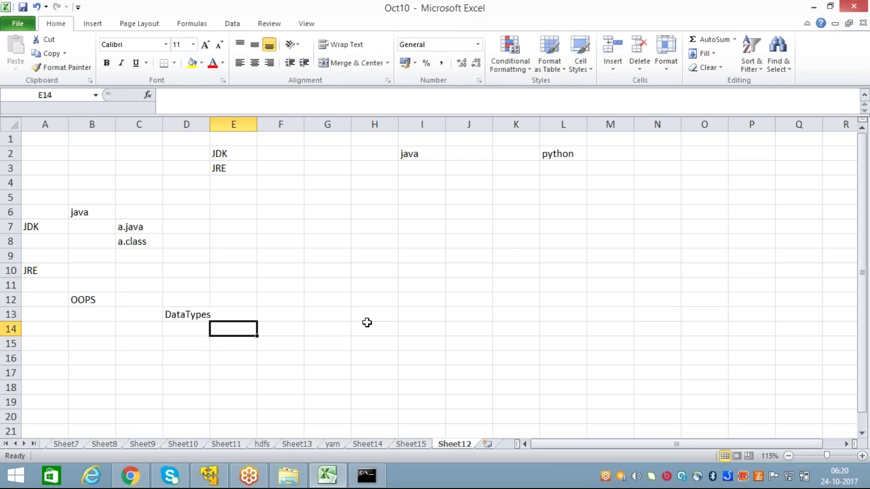
pyautogui.write('int')
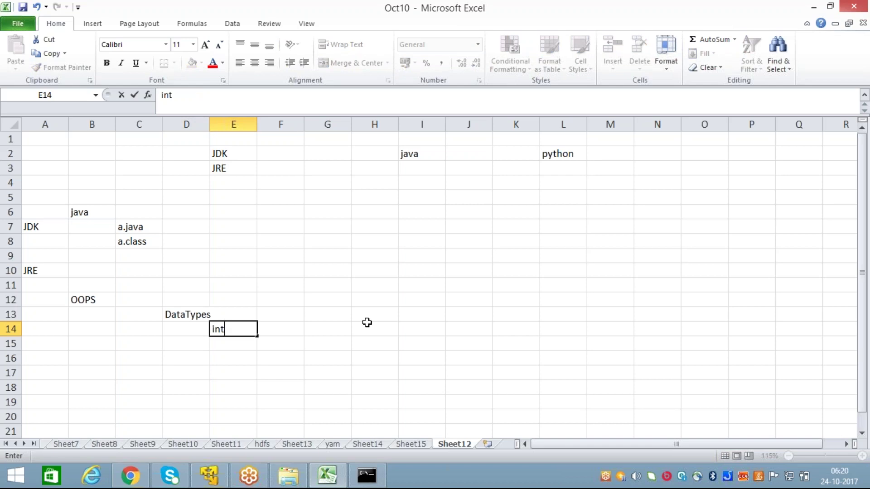
pyautogui.press('Return')
pyautogui.write('String')
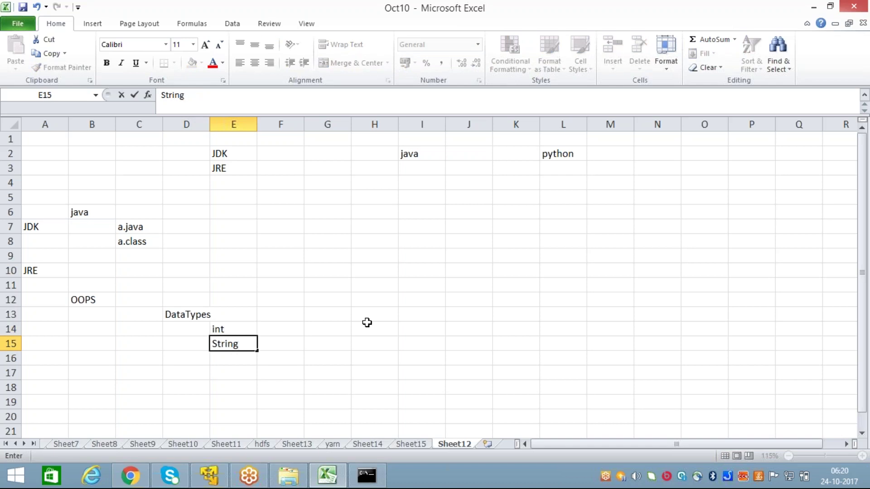
pyautogui.press('Return')
pyautogui.press('Up')
pyautogui.write('char')
pyautogui.press('Up')
pyautogui.press('Down')
pyautogui.press('Down')
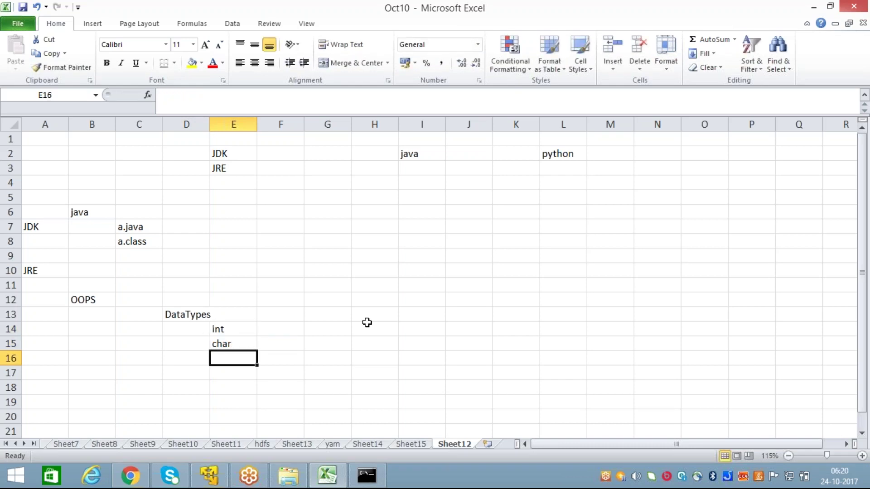
# Enter String in cell E17, leaving one blank row below char
pyautogui.press('Down')
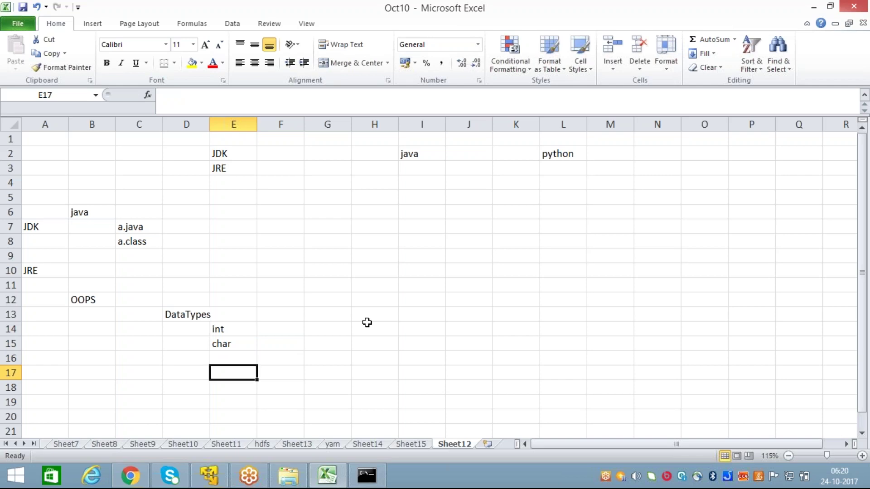
pyautogui.write('String')
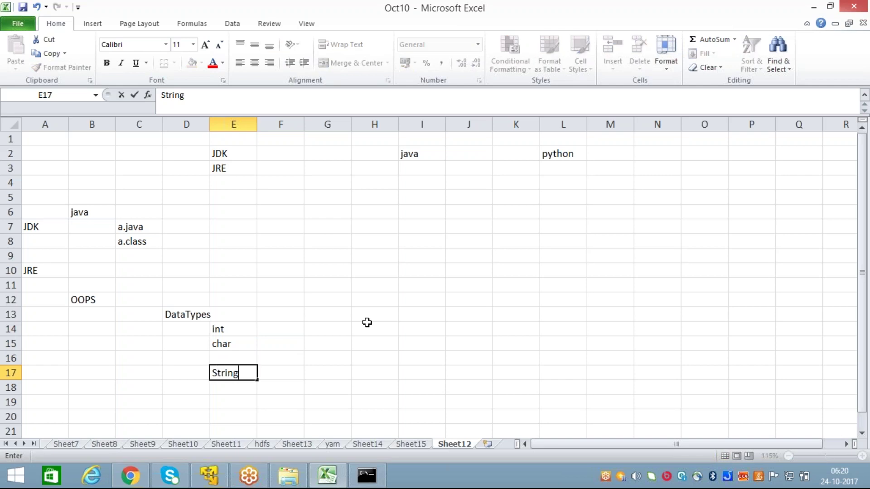
pyautogui.press('Up')
pyautogui.press('Up')
pyautogui.press('Up')
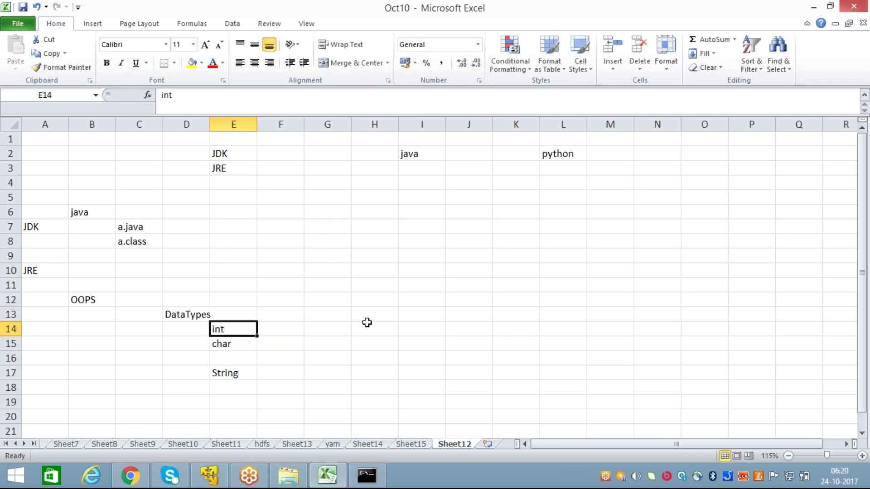
pyautogui.press('Down')
pyautogui.press('Down')
pyautogui.press('Down')
pyautogui.press('Down')
pyautogui.press('Up')
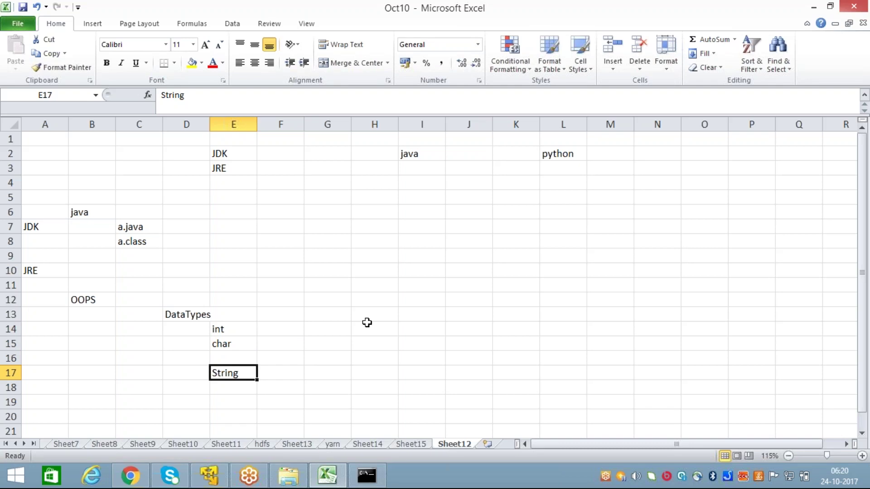
pyautogui.press('Up')
pyautogui.press('Up')
pyautogui.press('Up')
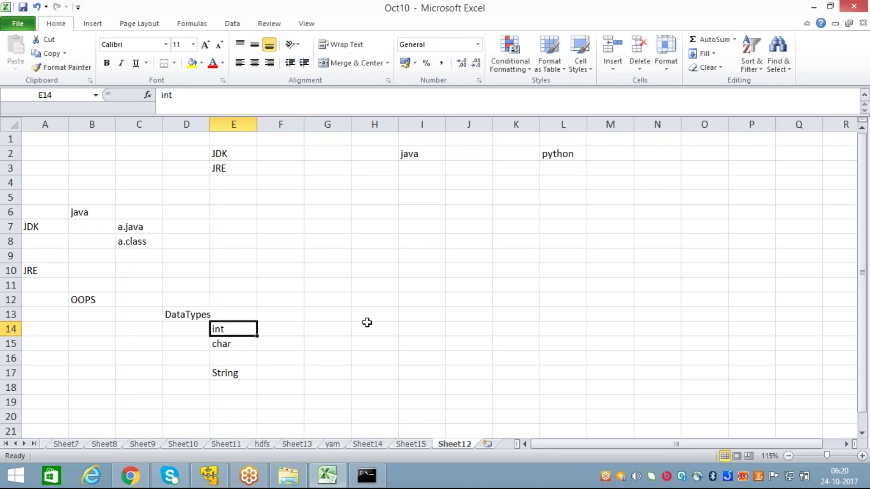
pyautogui.press('Down')
pyautogui.press('Down')
pyautogui.press('Down')
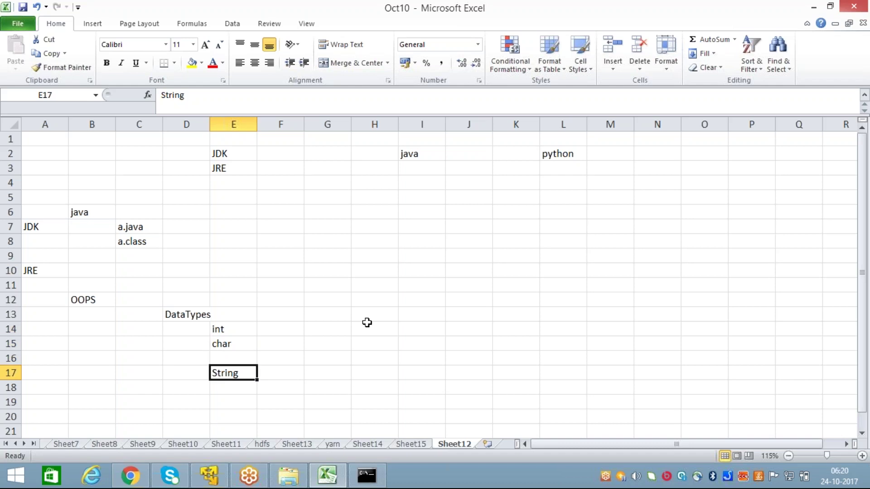
pyautogui.press('Down')
pyautogui.press('Up')
pyautogui.press('Up')
pyautogui.press('Up')
pyautogui.press('Up')
pyautogui.press('Down')
pyautogui.press('Down')
pyautogui.press('Down')
pyautogui.press('Down')
pyautogui.press('Up')
pyautogui.press('Right')
pyautogui.press('Right')
# Make the DataTypes subheading in cell D13 bold
pyautogui.press('Left')
pyautogui.press('Left')
pyautogui.press('Left')
pyautogui.press('Up')
pyautogui.press('Up')
pyautogui.press('Up')
pyautogui.press('Up')
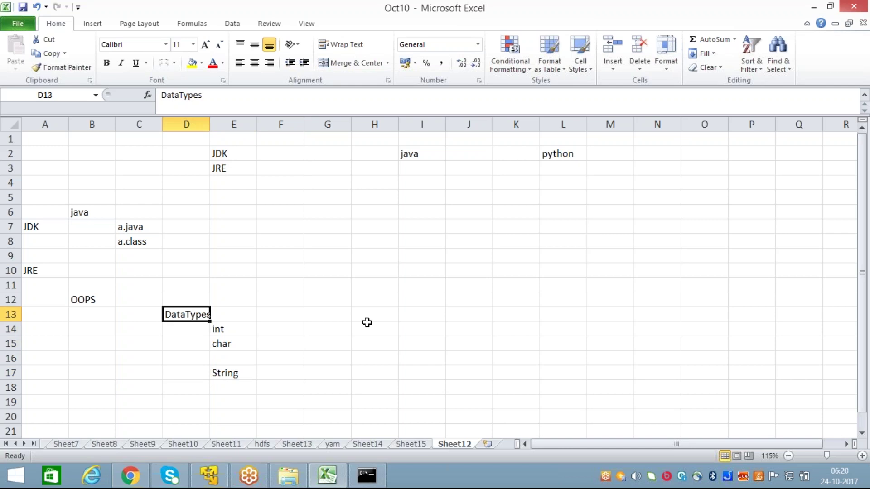
pyautogui.hotkey('ctrl', 'b')
pyautogui.press('Down')
pyautogui.press('Down')
pyautogui.press('Down')
pyautogui.press('Down')
pyautogui.press('Down')
pyautogui.press('Down')
pyautogui.press('Down')
pyautogui.press('Down')
pyautogui.press('Down')
pyautogui.press('Down')
pyautogui.press('Down')
pyautogui.press('Down')
pyautogui.press('Down')
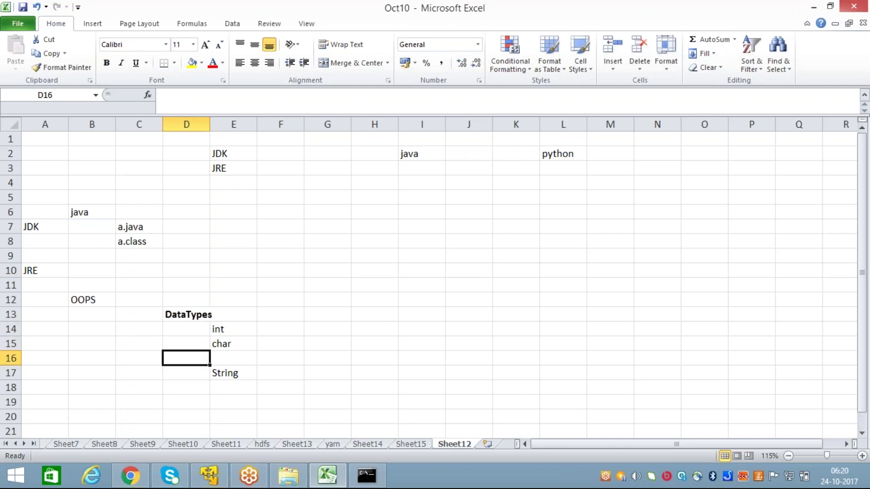
pyautogui.press('Up')
pyautogui.press('Up')
pyautogui.press('Up')
pyautogui.press('Up')
pyautogui.press('Up')
pyautogui.press('Up')
pyautogui.press('Up')
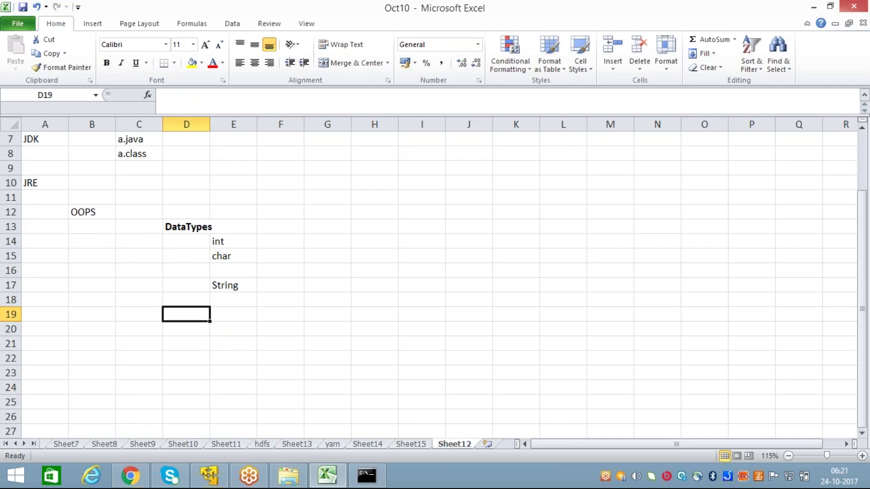
# Enter the subheading Methods in cell D19 and make it bold
pyautogui.write('Methods')
pyautogui.press('Return')
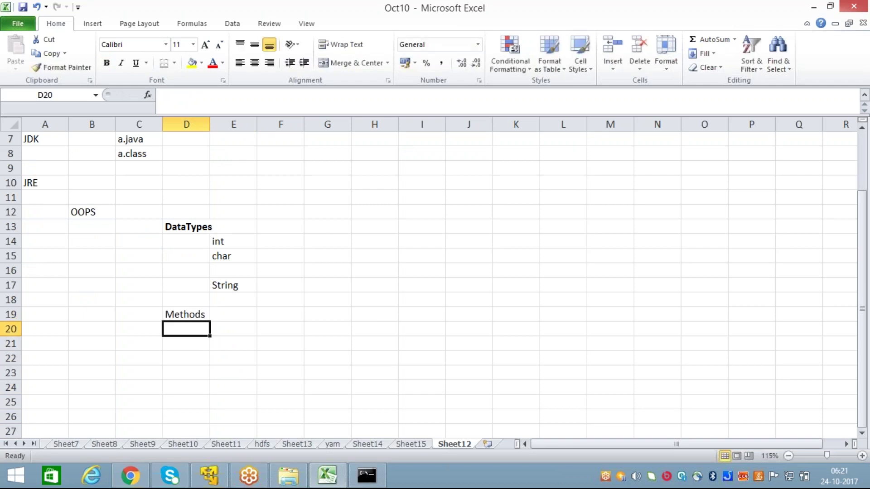
pyautogui.press('Up')
pyautogui.hotkey('ctrl', 'b')
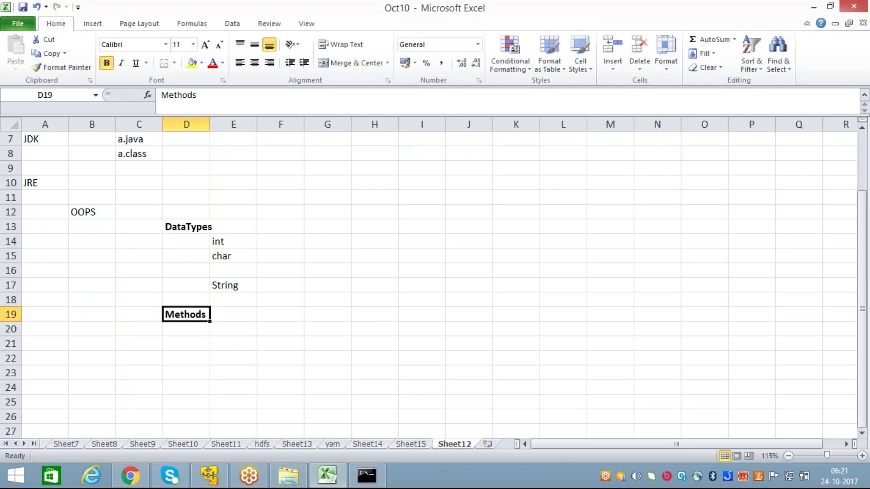
pyautogui.press('Down')
pyautogui.press('Down')
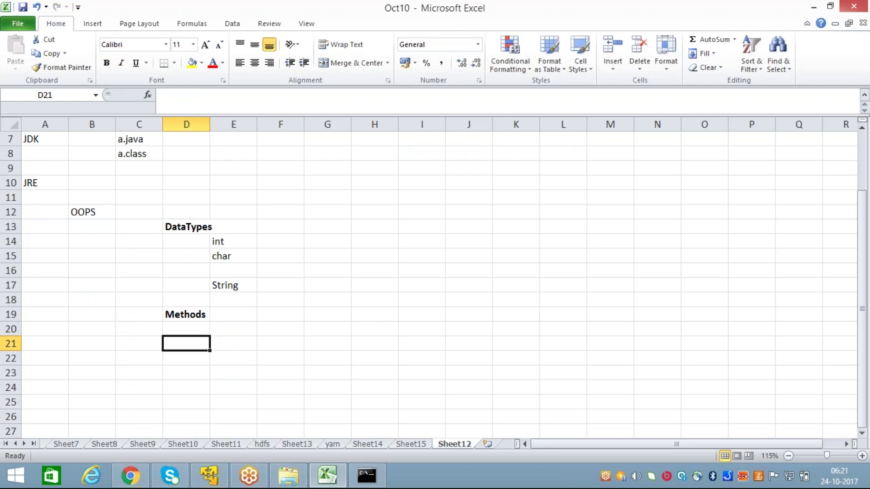
pyautogui.press('Up')
pyautogui.press('Up')
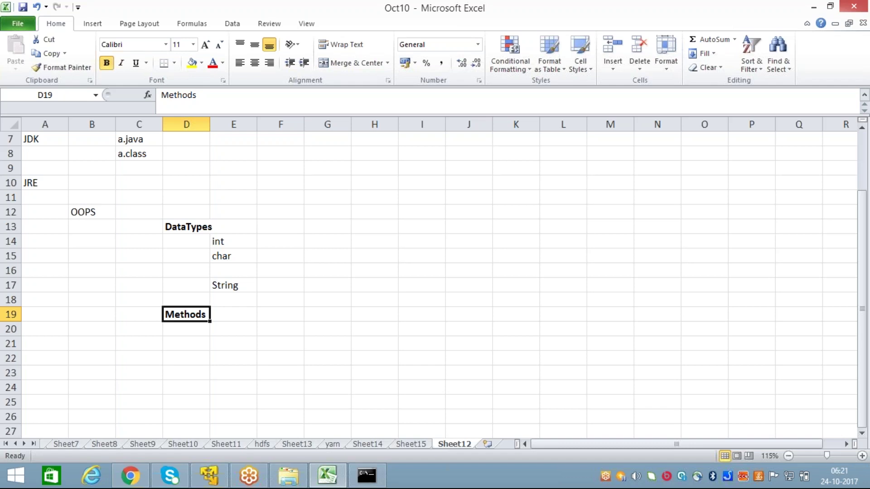
# Enter the subheading scope in cell D22 and make it bold
pyautogui.click(186, 328)
pyautogui.click(186, 357)
pyautogui.write('scope')
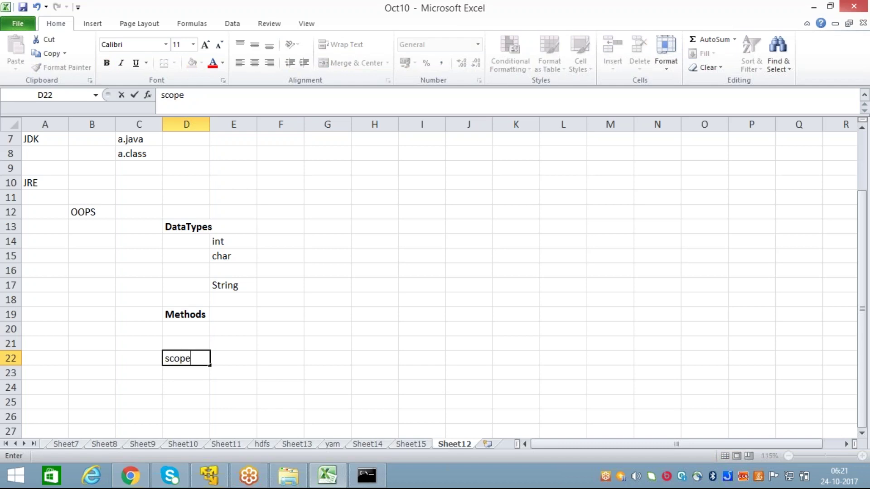
pyautogui.press('Return')
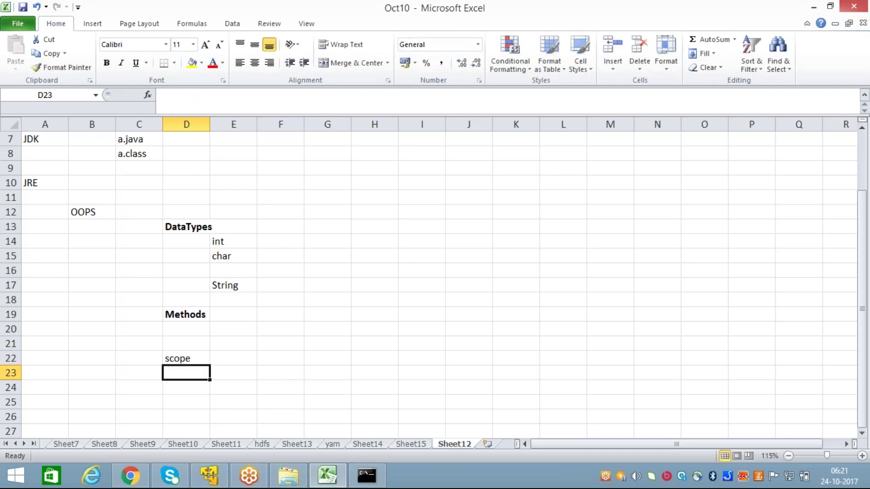
pyautogui.click(186, 358)
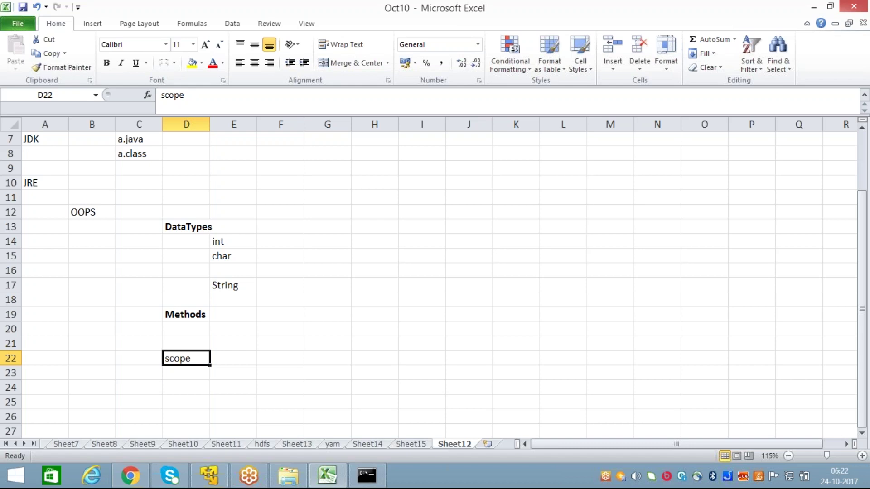
pyautogui.hotkey('ctrl', 'b')
# Add a bold Class subheading in cell D25, leaving two blank rows below scope
pyautogui.press('Down')
pyautogui.press('Down')
pyautogui.press('Down')
pyautogui.press('Down')
pyautogui.press('Down')
pyautogui.press('Up')
pyautogui.press('Up')
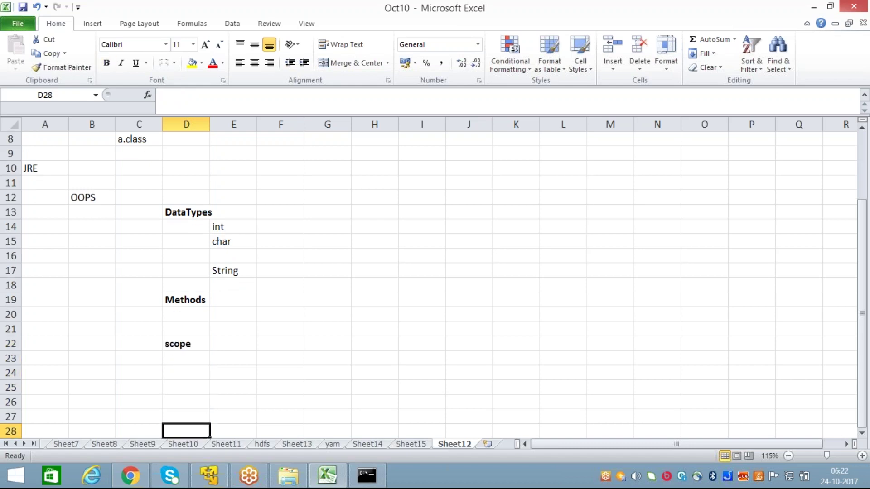
pyautogui.write('Class')
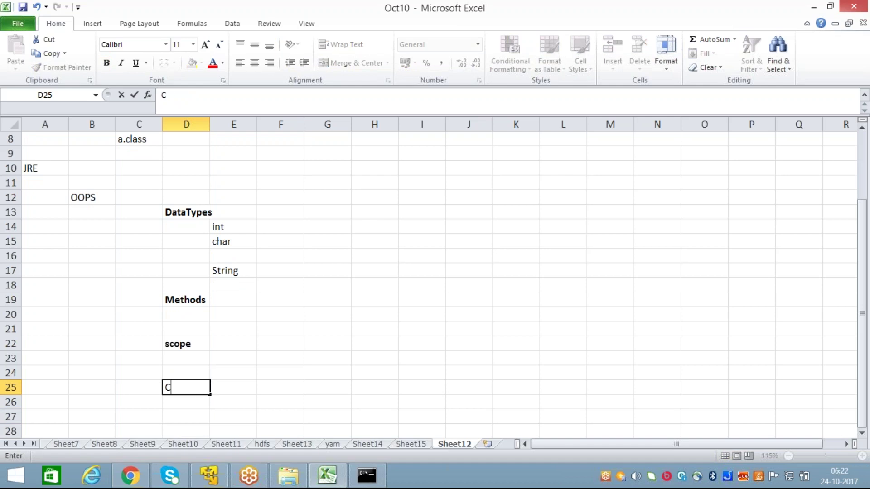
pyautogui.press('Return')
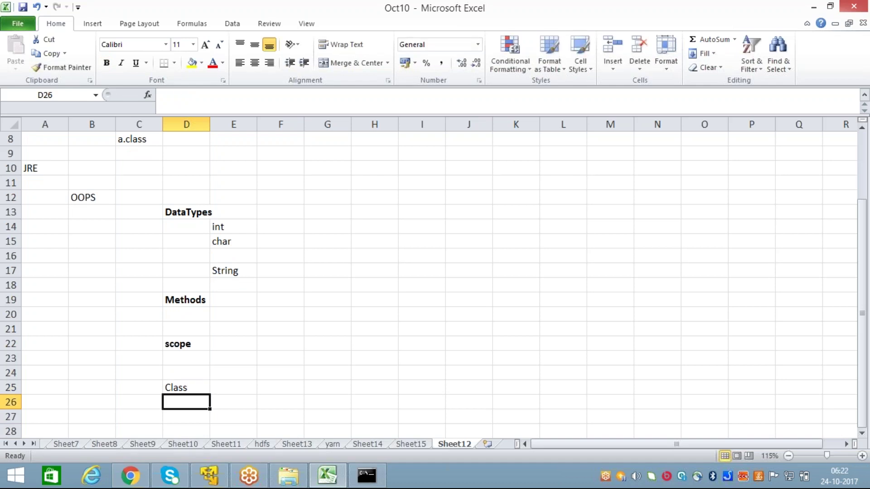
pyautogui.press('Up')
pyautogui.hotkey('ctrl', 'b')
pyautogui.press('Down')
pyautogui.press('Down')
pyautogui.press('Down')
pyautogui.press('Down')
pyautogui.press('Down')
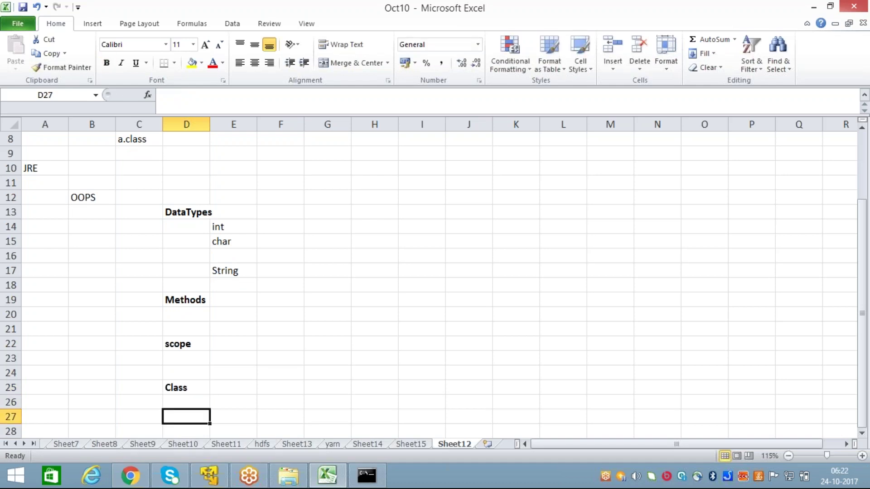
pyautogui.press('Up')
pyautogui.press('Up')
pyautogui.press('Up')
pyautogui.press('Up')
pyautogui.press('Up')
pyautogui.press('Up')
pyautogui.press('Down')
pyautogui.press('Down')
pyautogui.press('Up')
pyautogui.press('Up')
pyautogui.press('Down')
pyautogui.press('Down')
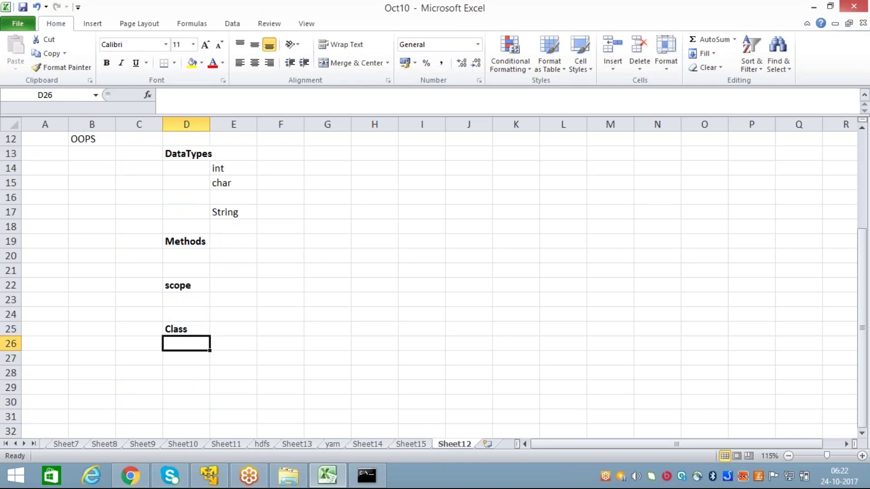
# Enter inheritance in cell E26 as an item under the Class subheading
pyautogui.press('Right')
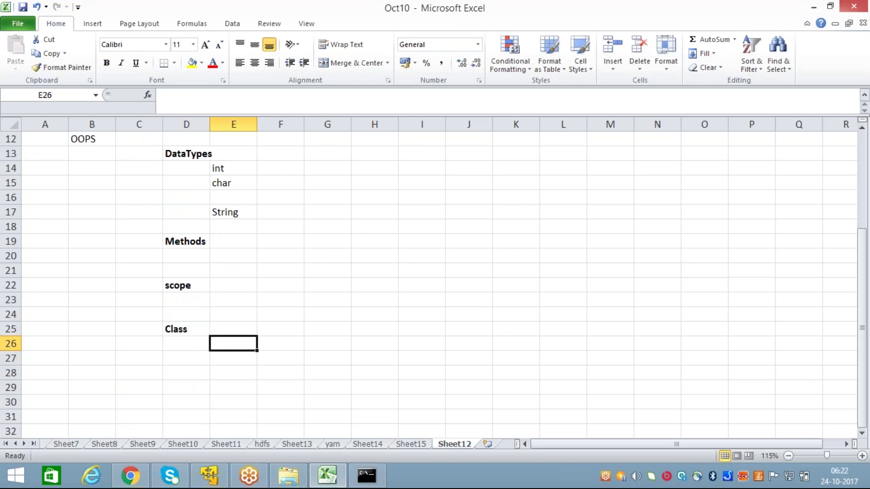
pyautogui.press('Up')
pyautogui.press('Left')
pyautogui.press('Left')
pyautogui.press('Left')
pyautogui.press('Right')
pyautogui.press('Right')
pyautogui.press('Right')
pyautogui.press('Down')
pyautogui.write('inheritance')
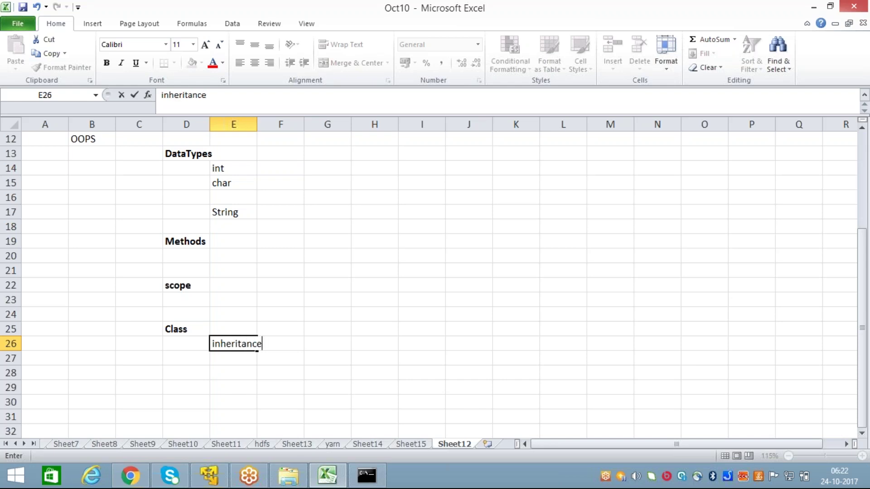
pyautogui.press('Return')
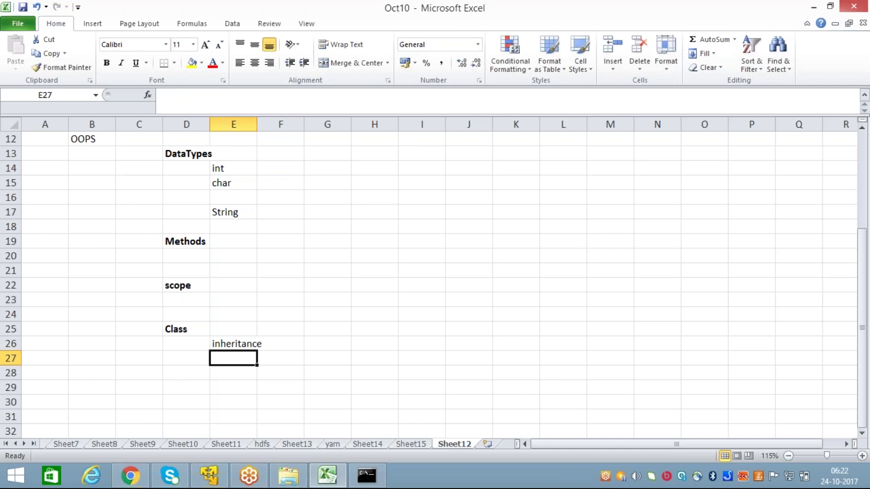
pyautogui.press('Down')
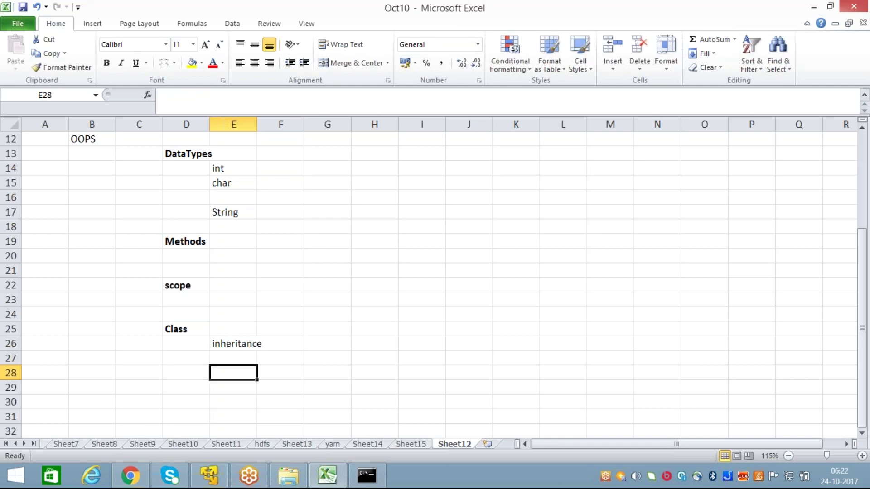
pyautogui.press('Up')
pyautogui.press('Up')
pyautogui.press('Up')
pyautogui.press('Down')
pyautogui.press('Down')
pyautogui.press('Up')
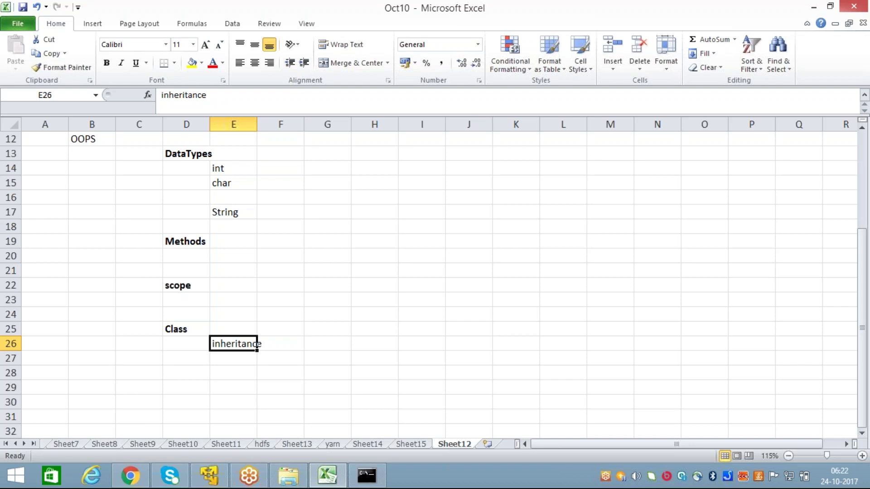
# Enter the subheading Collections in cell D28 and make it bold
pyautogui.press('Down')
pyautogui.press('Down')
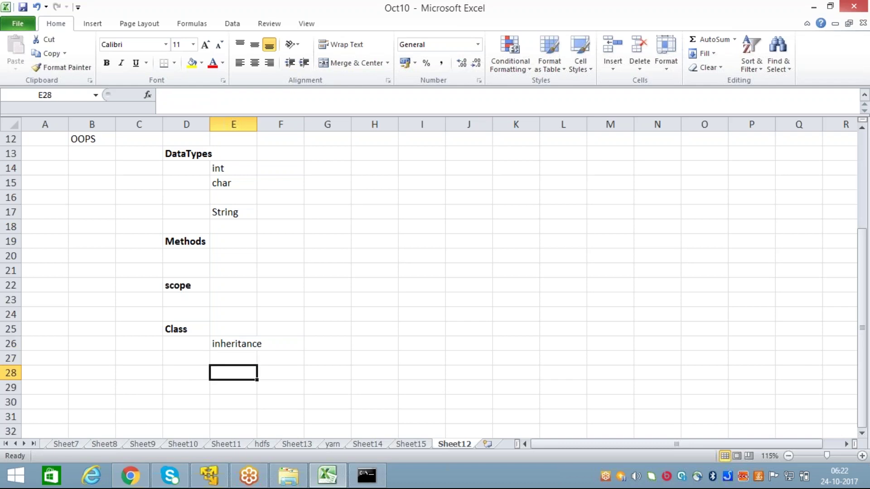
pyautogui.press('Left')
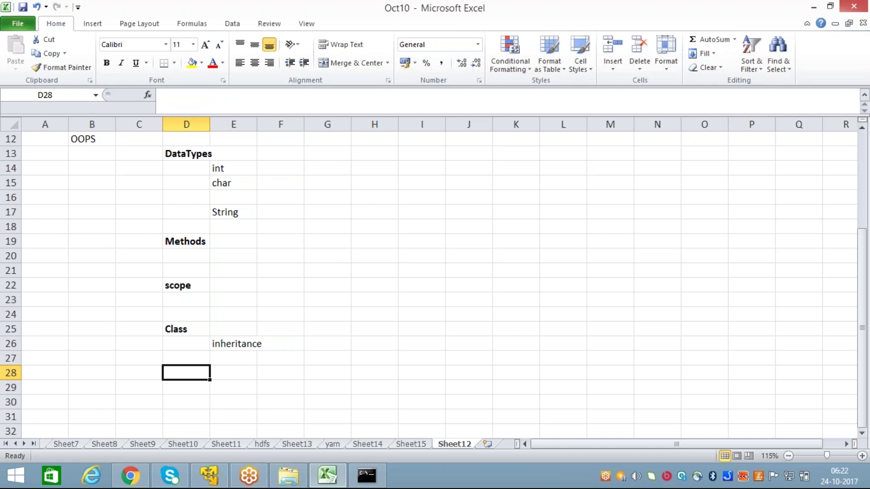
pyautogui.write('Collectio')
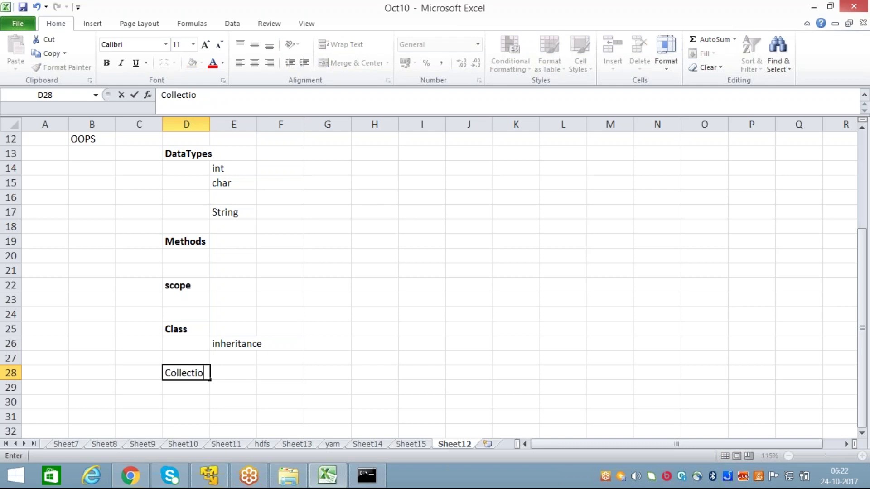
pyautogui.write('ns')
pyautogui.press('Return')
pyautogui.press('Up')
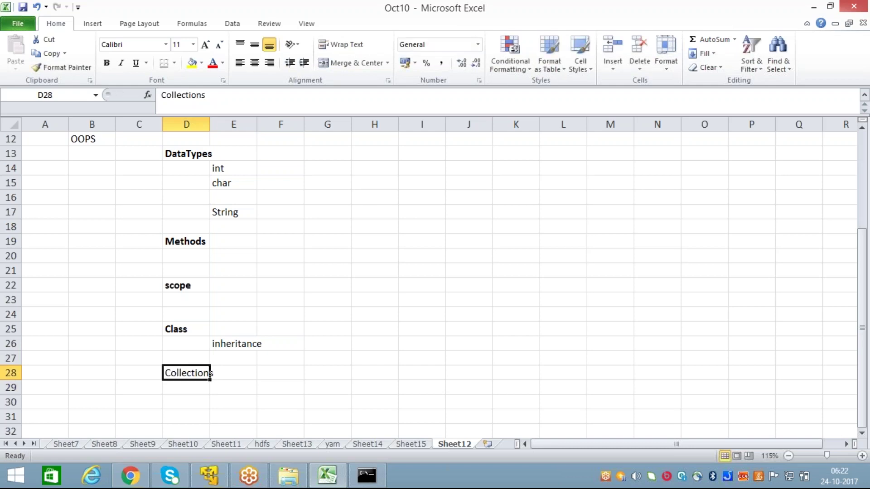
pyautogui.hotkey('ctrl', 'b')
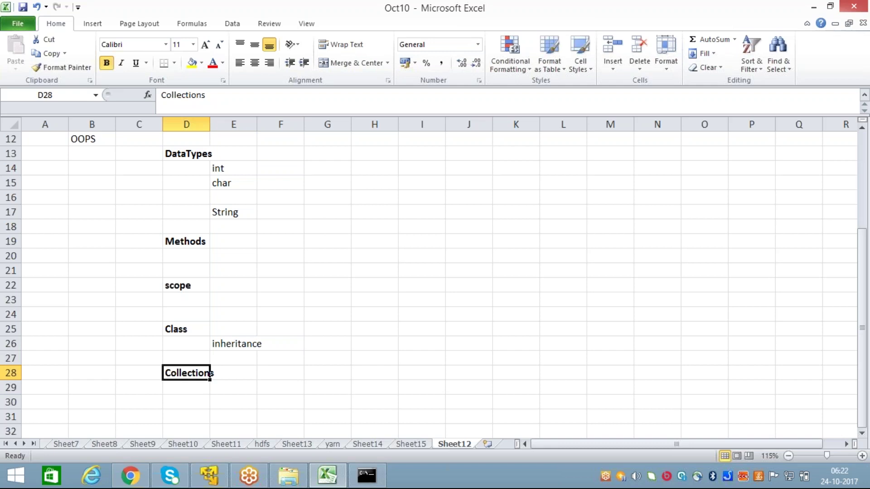
# List Overloading in cell D30 and Overriding in cell D31, below the Collections subheading
pyautogui.press('Down')
pyautogui.press('Down')
pyautogui.press('Down')
pyautogui.press('Down')
pyautogui.press('Down')
pyautogui.press('Down')
pyautogui.press('Up')
pyautogui.press('Up')
pyautogui.press('Up')
pyautogui.press('Up')
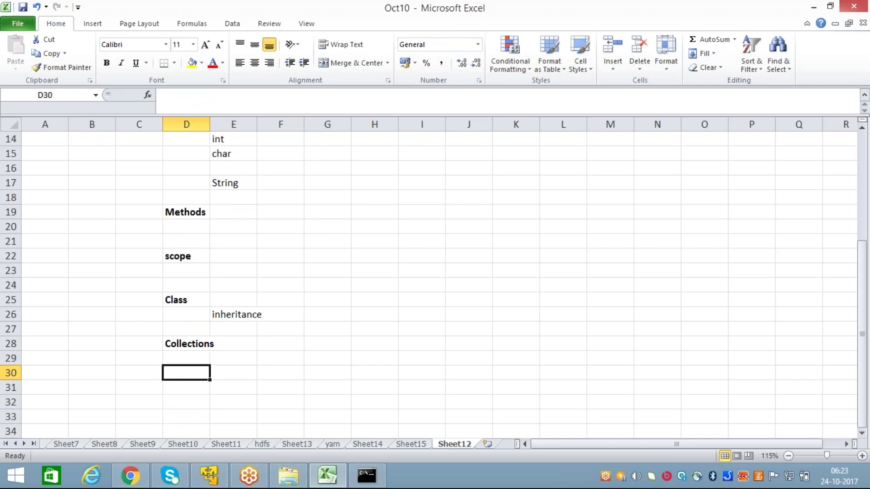
pyautogui.write('Ov')
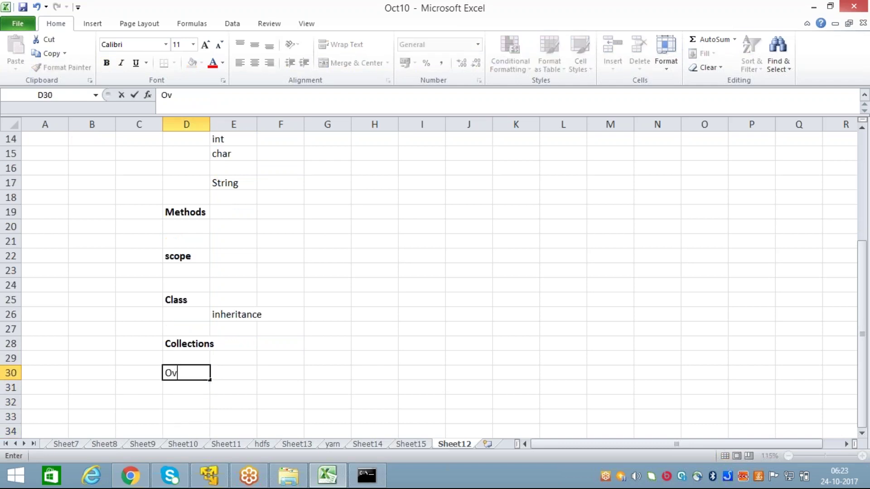
pyautogui.write('erloading')
pyautogui.press('Return')
pyautogui.write('Overridi')
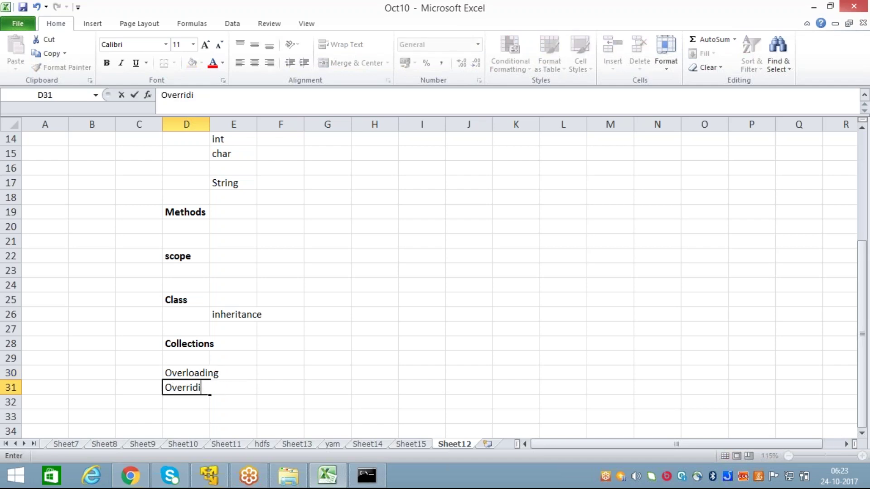
pyautogui.write('ng')
pyautogui.press('Return')
pyautogui.click(209, 389)
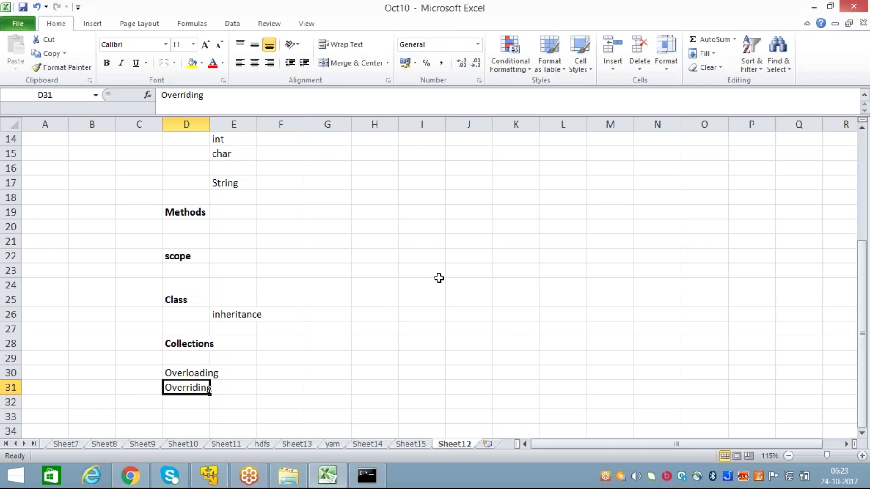
# Save the workbook with the Java topic notes
pyautogui.click(408, 285)
pyautogui.scroll(2, 330, 287)
pyautogui.scroll(-1, 309, 307)
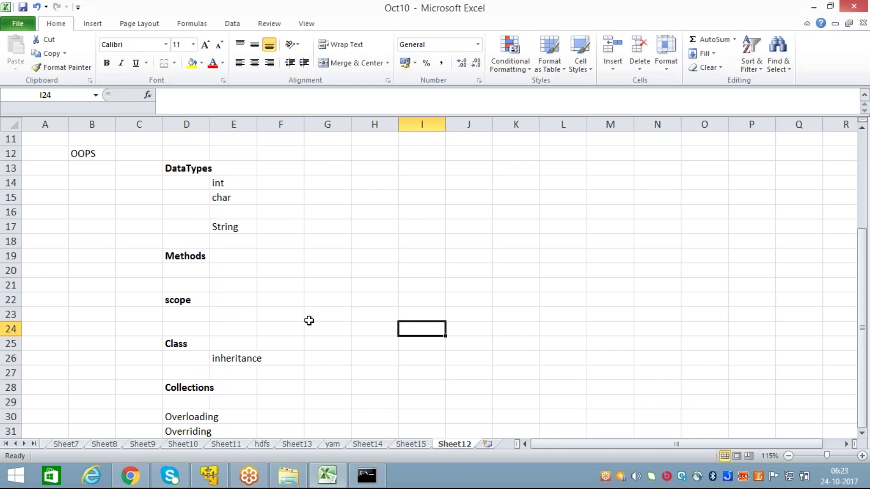
pyautogui.scroll(-2, 207, 355)
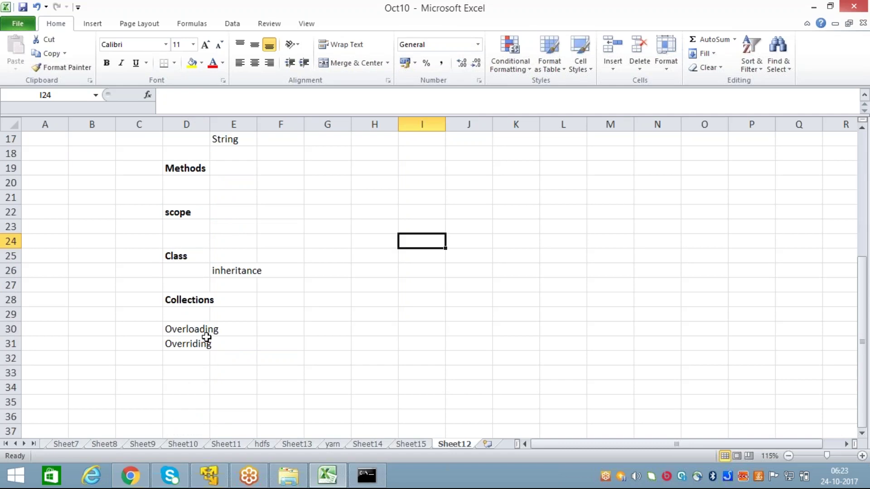
pyautogui.click(23, 7)
pyautogui.click(345, 363)
pyautogui.click(184, 388)
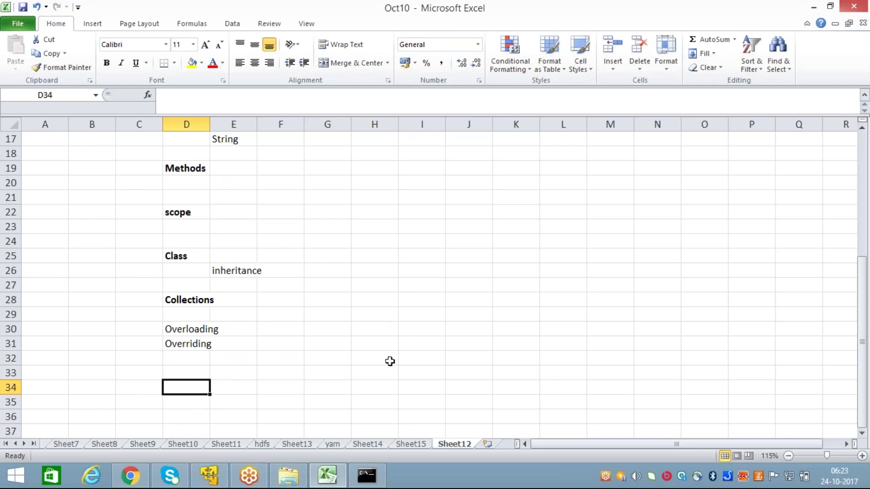
pyautogui.click(453, 270)
pyautogui.scroll(5, 453, 271)
pyautogui.scroll(-9, 374, 299)
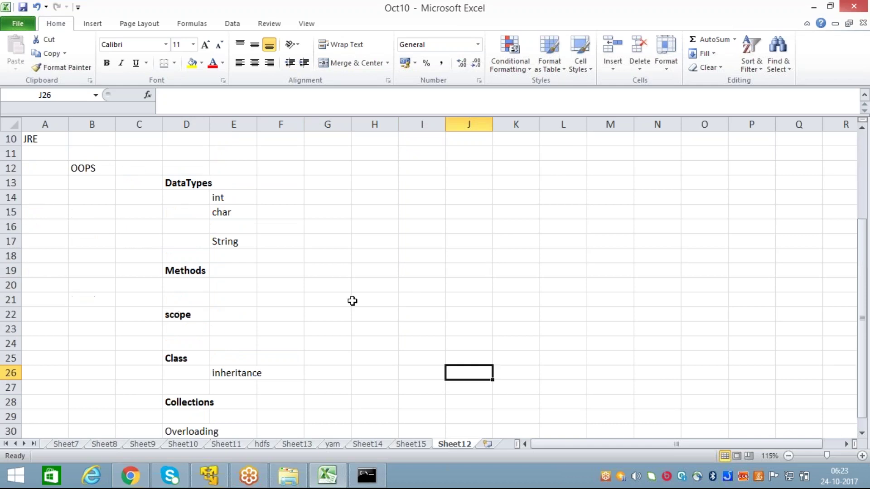
pyautogui.moveTo(48, 241); pyautogui.dragTo(380, 248)
pyautogui.click(306, 291)
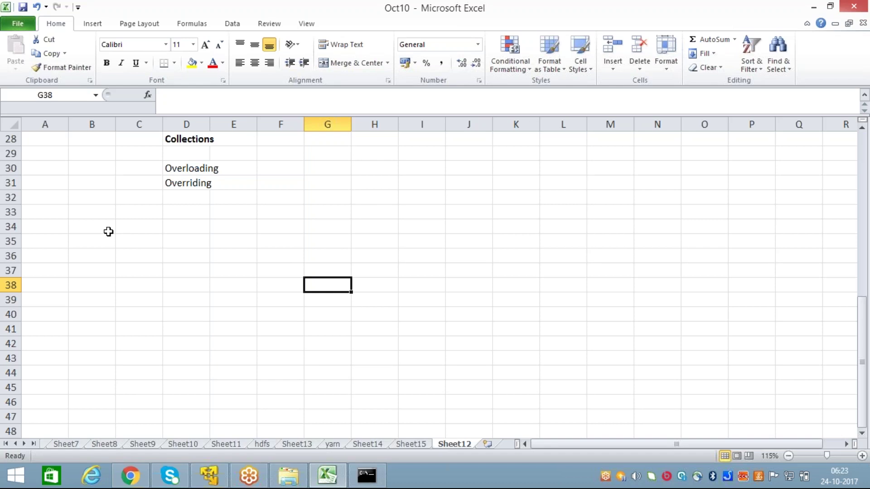
# Enter the label IDE in cell B34 and Eclipse in cell D34 of the same row
pyautogui.click(105, 215)
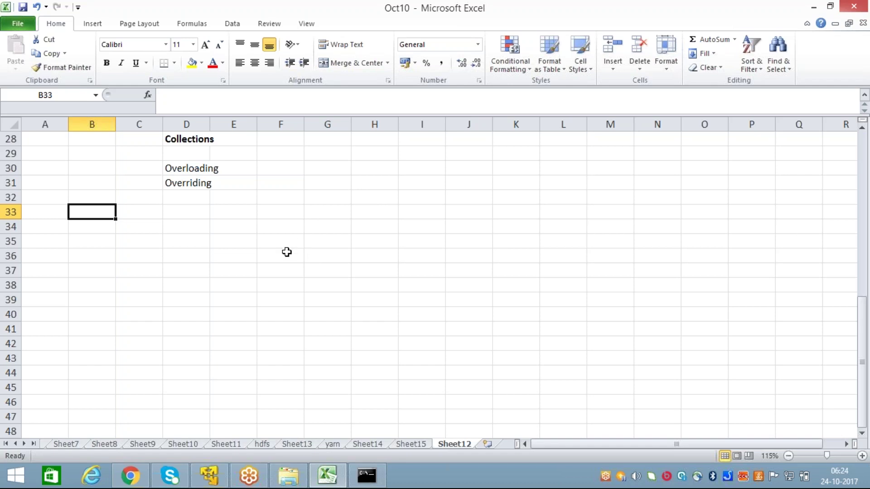
pyautogui.click(110, 231)
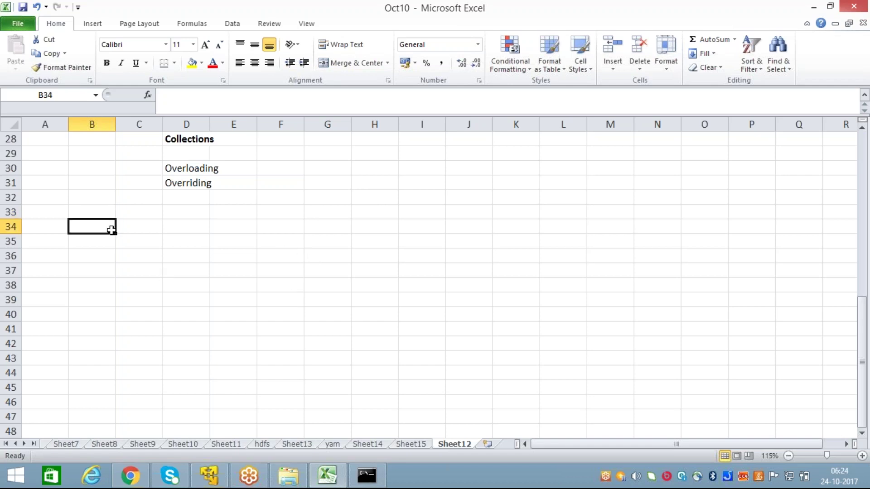
pyautogui.write('IDE')
pyautogui.press('Tab')
pyautogui.press('Tab')
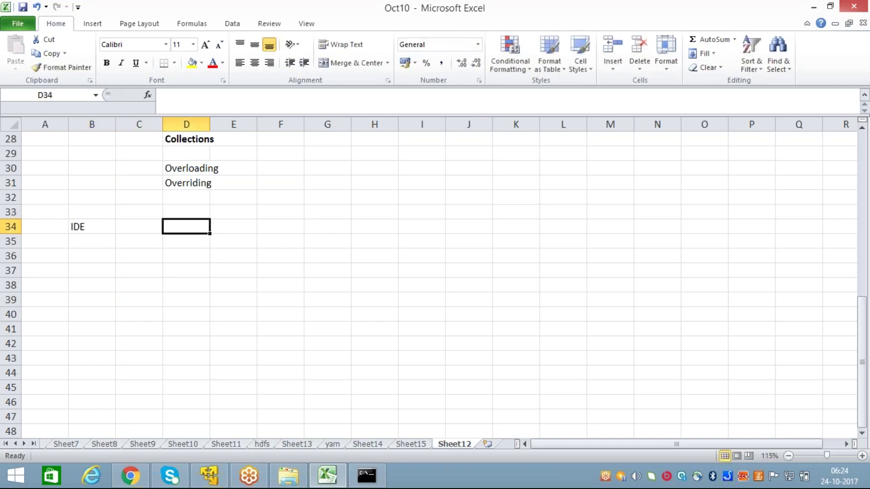
pyautogui.write('Eclipse')
pyautogui.press('Return')
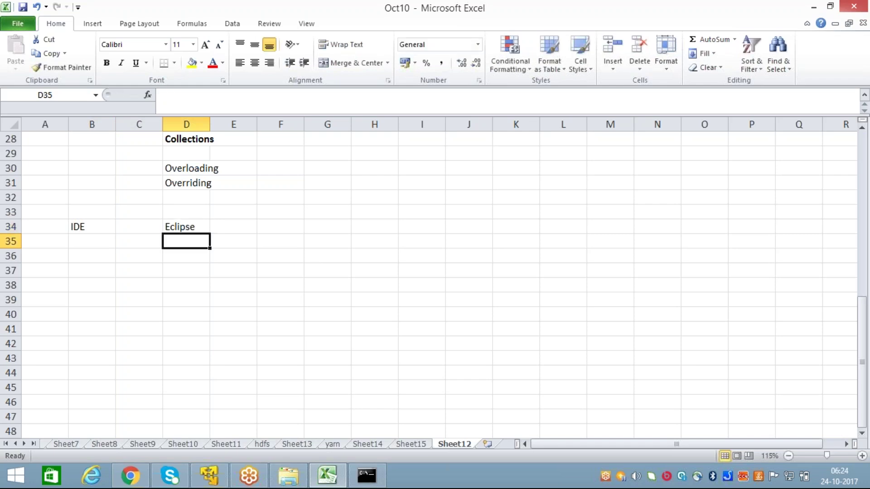
pyautogui.click(185, 227)
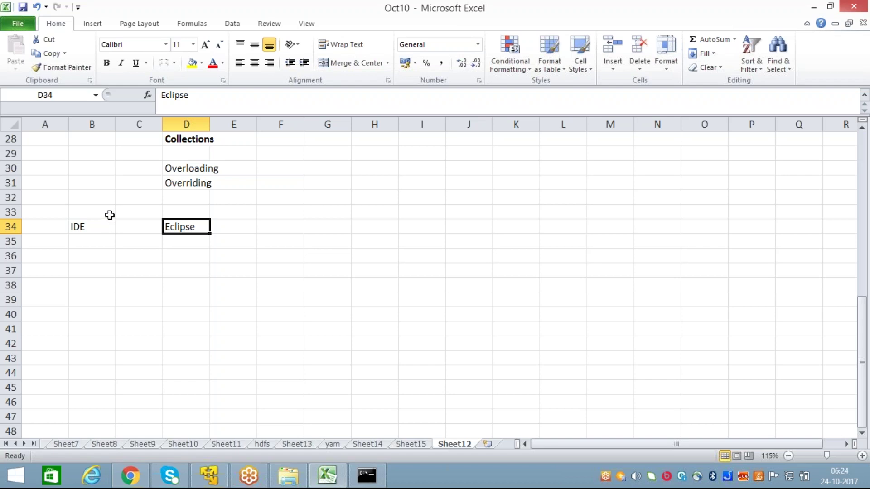
pyautogui.click(146, 270)
pyautogui.click(100, 231)
pyautogui.moveTo(101, 231); pyautogui.dragTo(186, 231)
pyautogui.click(181, 283)
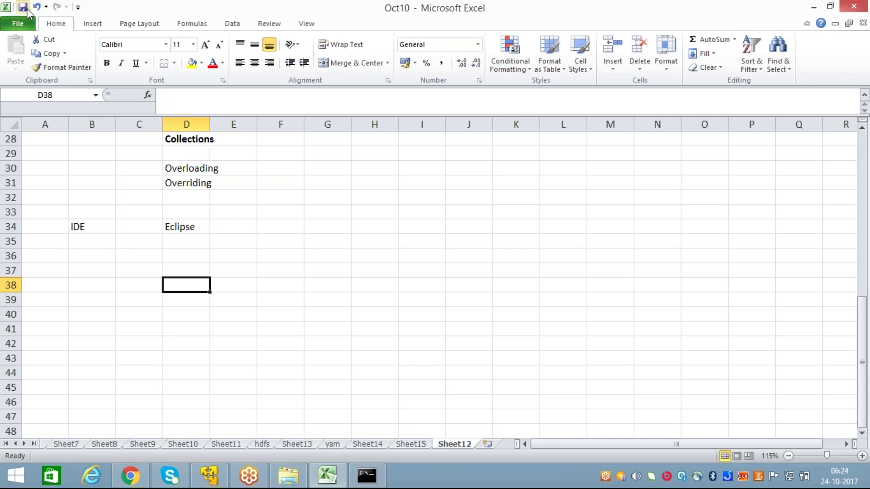
pyautogui.click(293, 268)
pyautogui.click(455, 267)
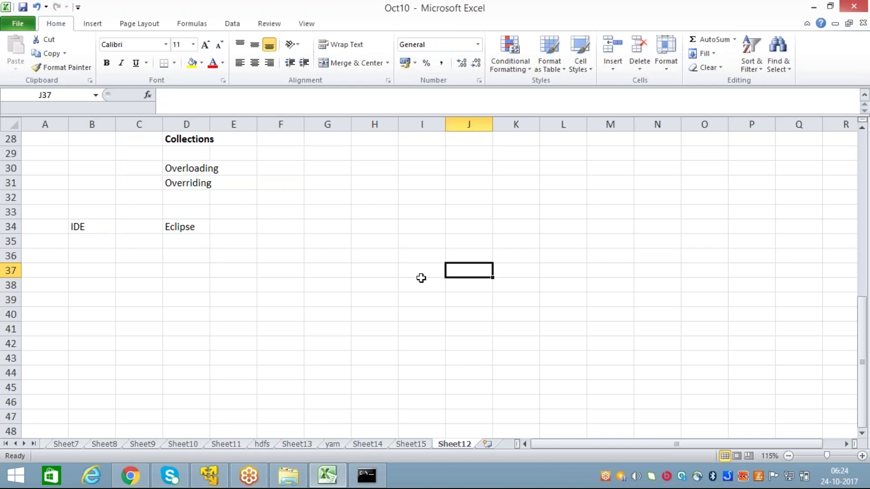
# Switch to the desktop and check the creation date in the eclipse - Neon shortcut's general properties
pyautogui.press('super+d')
pyautogui.click(259, 193)
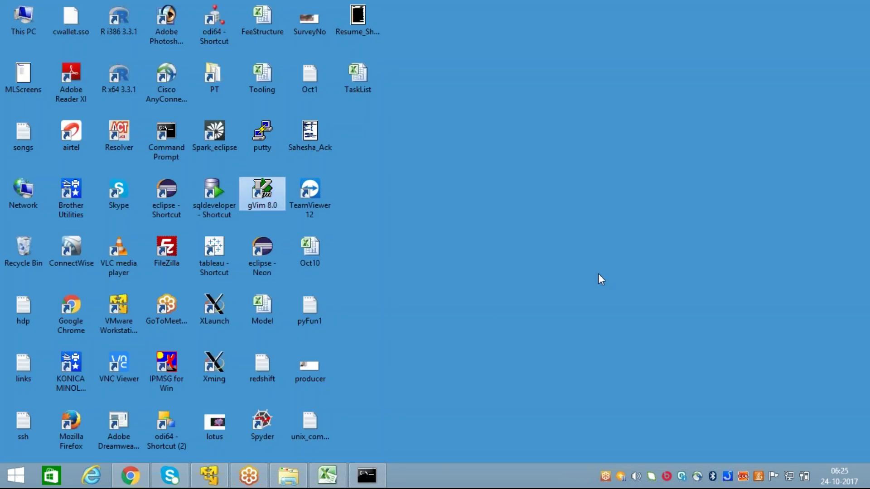
pyautogui.click(208, 132)
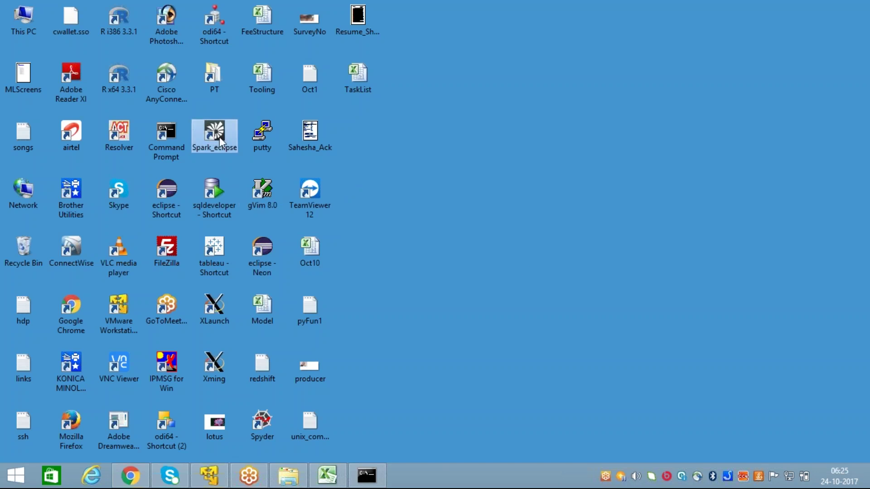
pyautogui.click(268, 250)
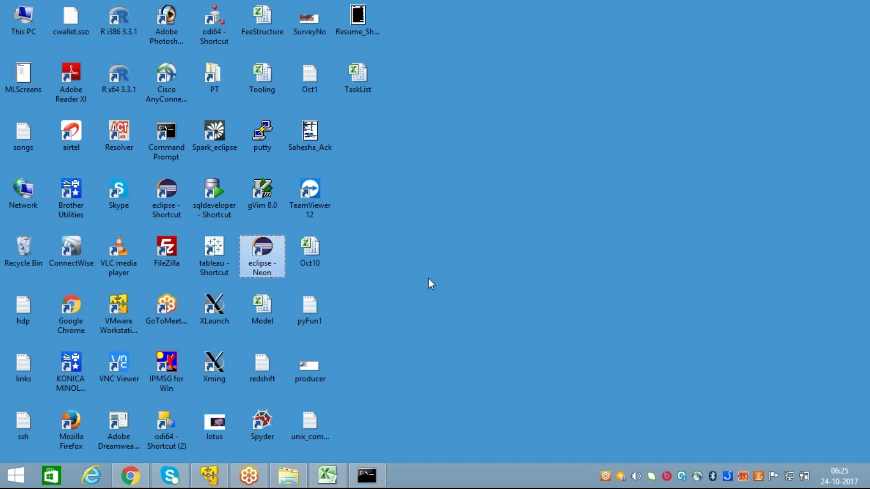
pyautogui.rightClick(263, 268)
pyautogui.click(317, 452)
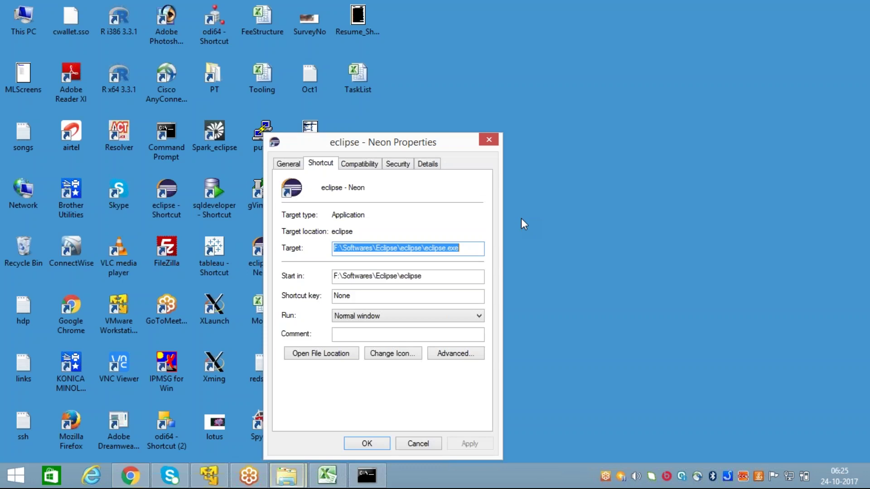
pyautogui.click(288, 164)
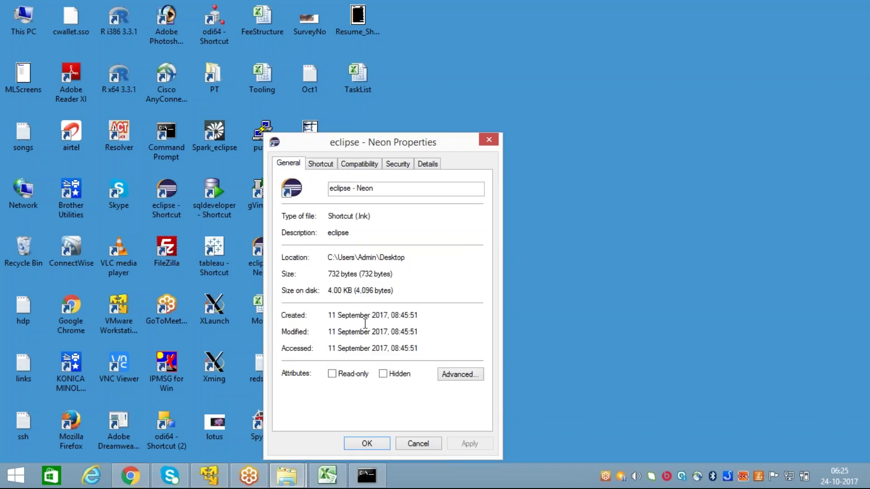
pyautogui.moveTo(364, 316); pyautogui.dragTo(421, 316)
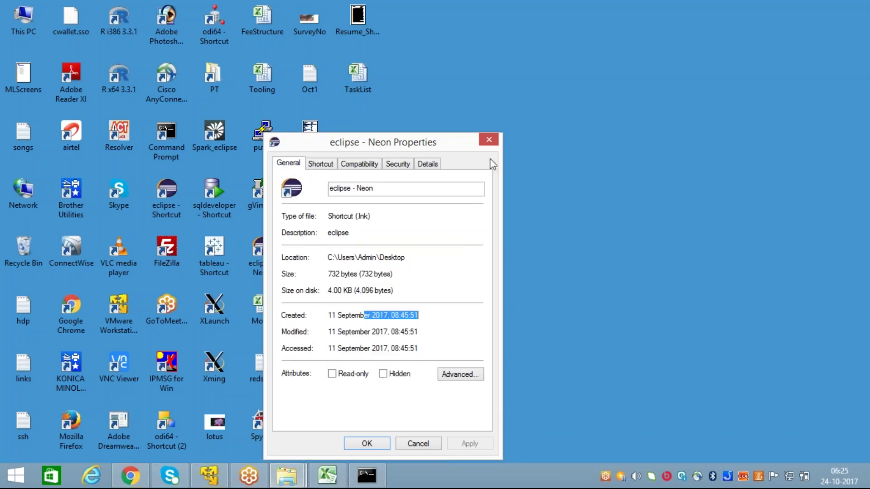
# Check the general properties of the eclipse - Shortcut desktop item and close its properties window
pyautogui.rightClick(168, 205)
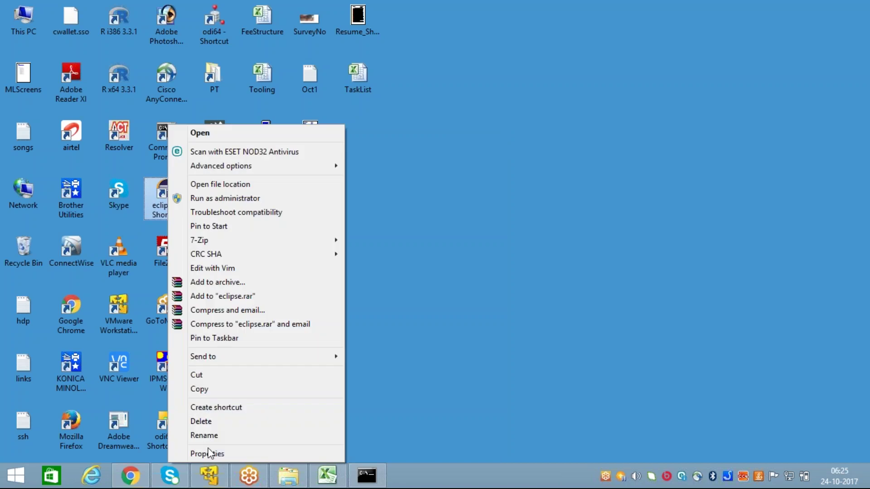
pyautogui.click(209, 453)
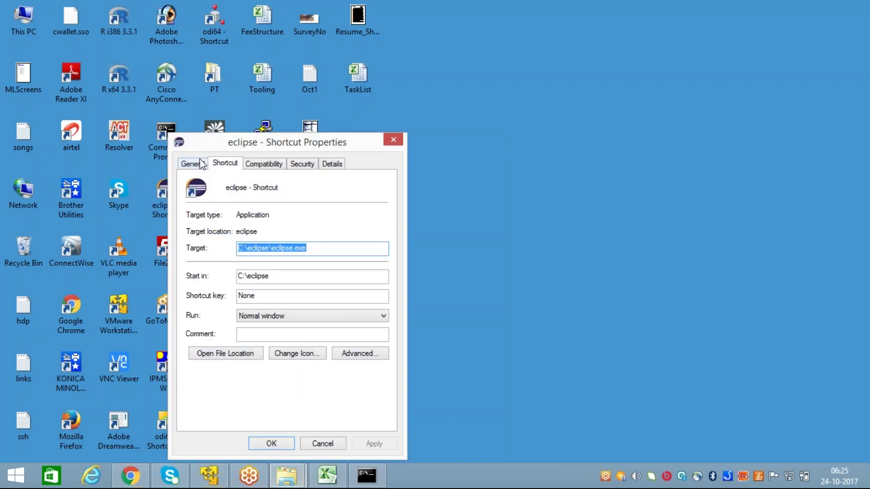
pyautogui.click(199, 164)
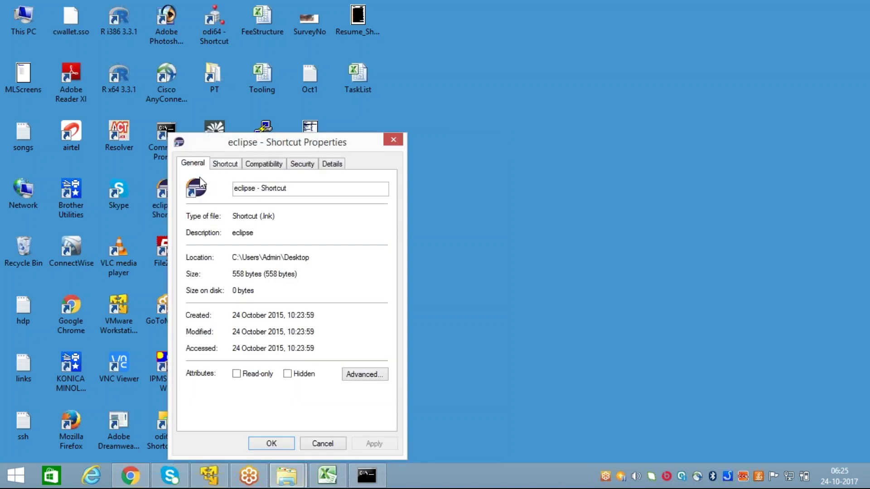
pyautogui.click(394, 140)
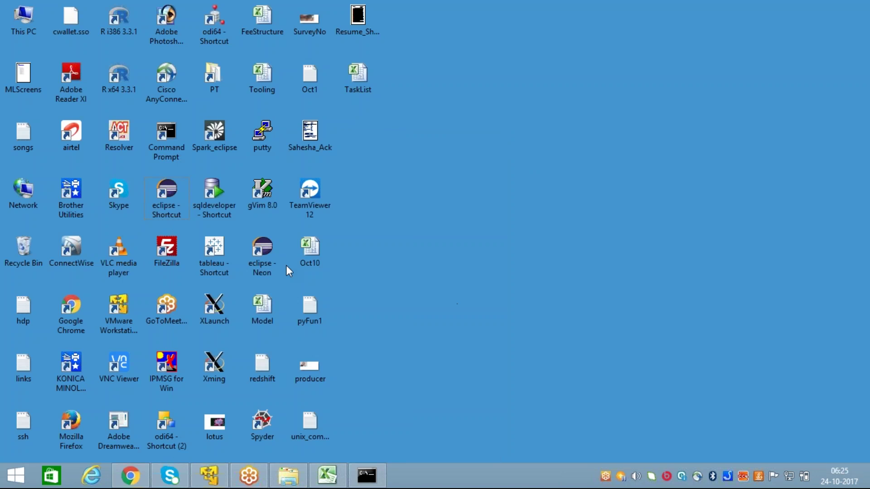
# Launch Eclipse Neon with the workspace E:\EclipseWorkspaceNeon\ws1 and dismiss the PyDev support message
pyautogui.doubleClick(263, 248)
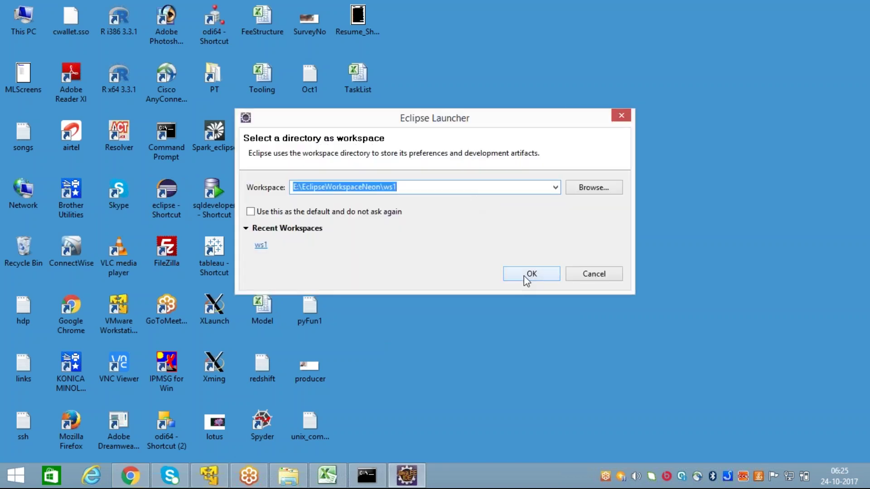
pyautogui.click(527, 275)
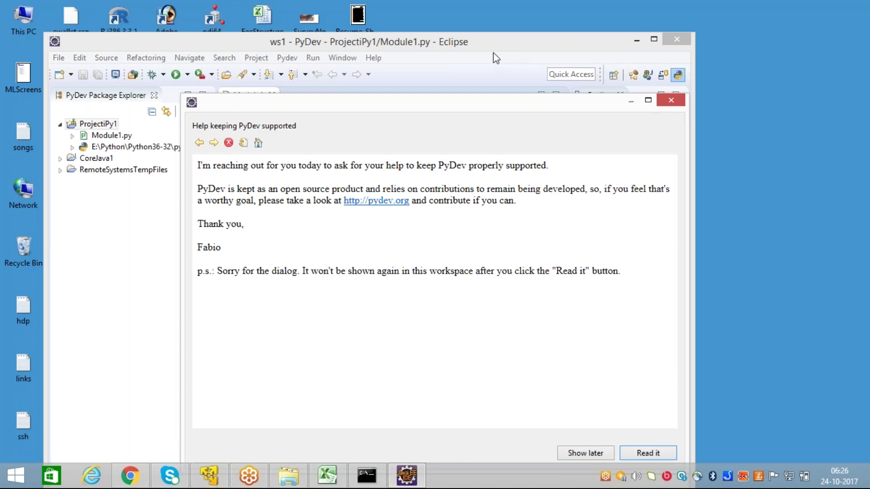
pyautogui.click(671, 100)
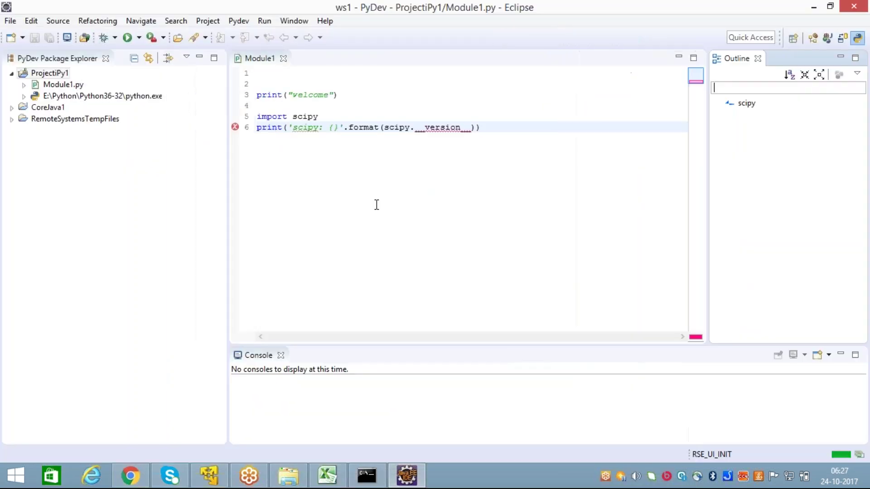
pyautogui.click(418, 127)
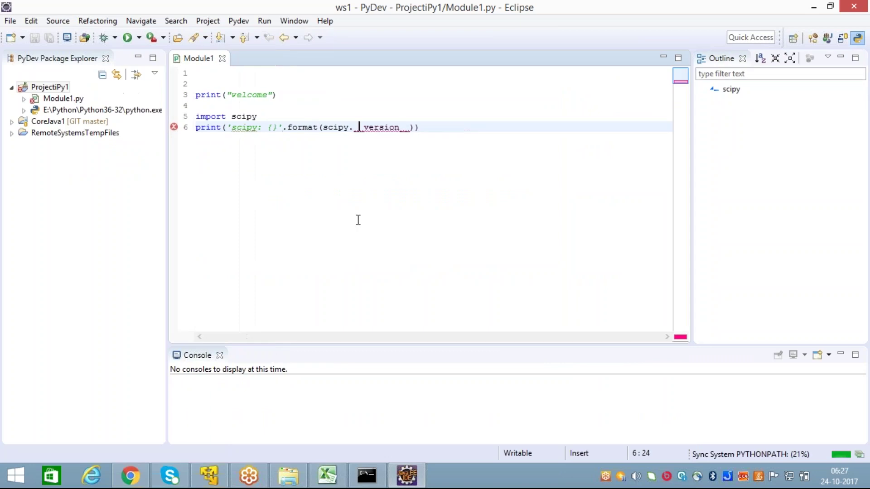
pyautogui.doubleClick(505, 13)
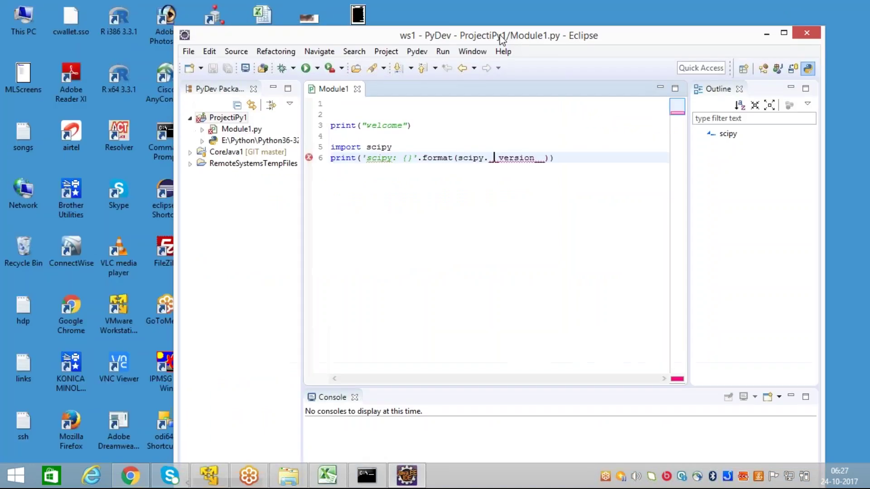
pyautogui.doubleClick(425, 43)
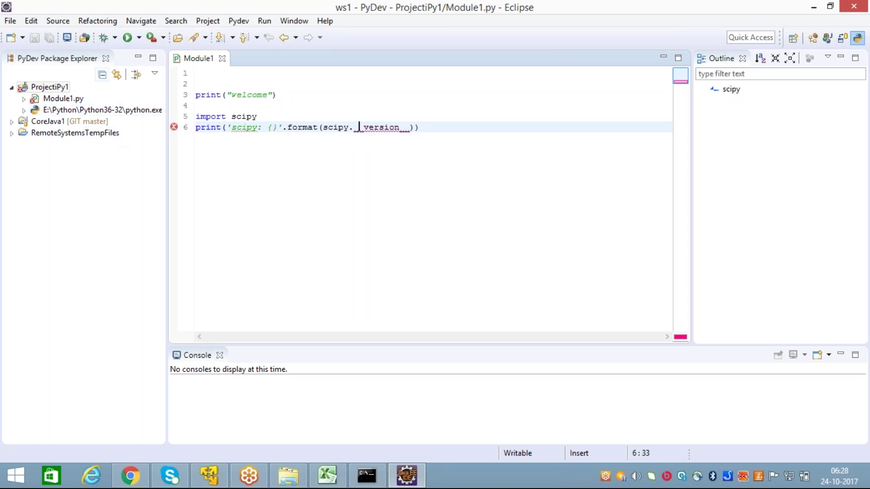
pyautogui.click(274, 179)
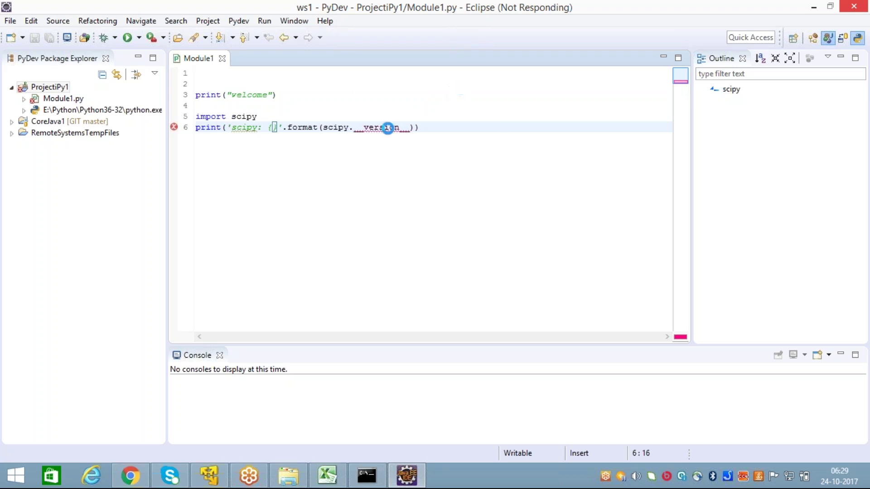
# Switch to the Java perspective in a maximized window, narrow the Package Explorer and close the Module1 file
pyautogui.click(825, 39)
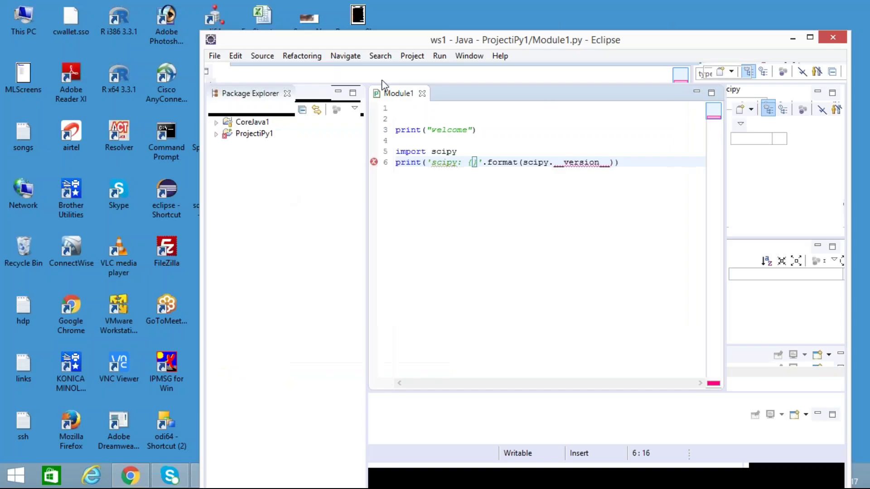
pyautogui.click(810, 38)
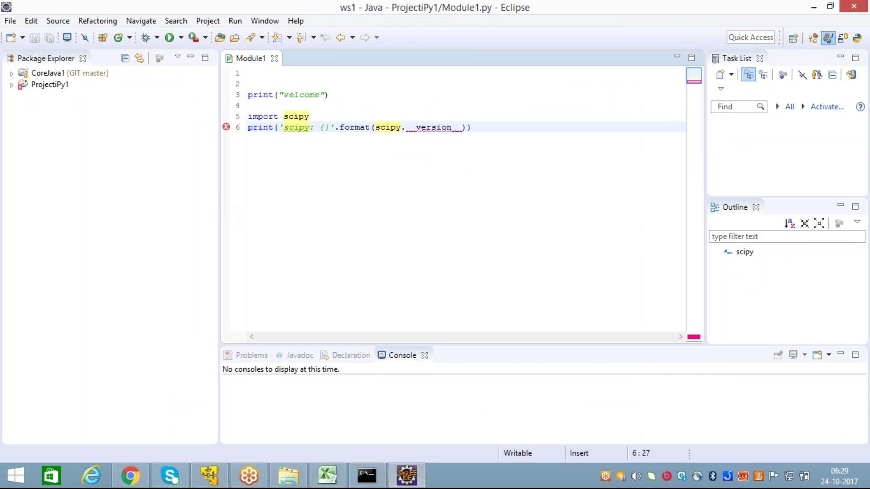
pyautogui.moveTo(219, 204); pyautogui.dragTo(186, 202)
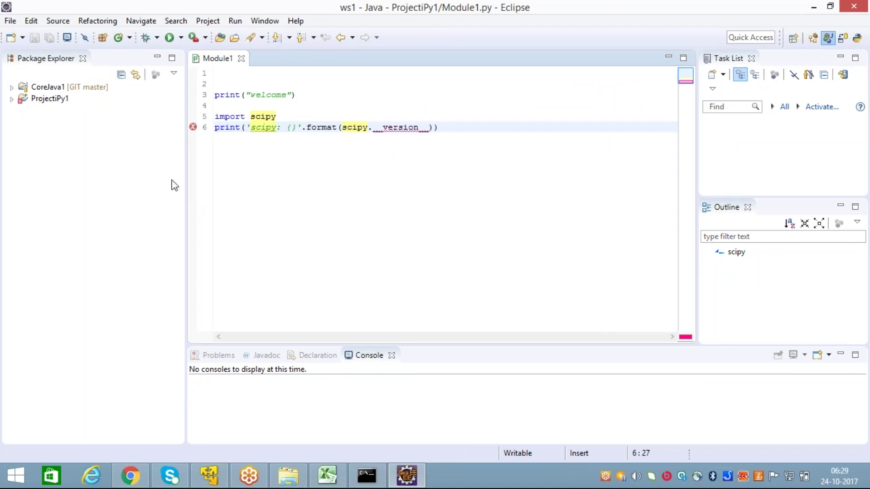
pyautogui.click(242, 58)
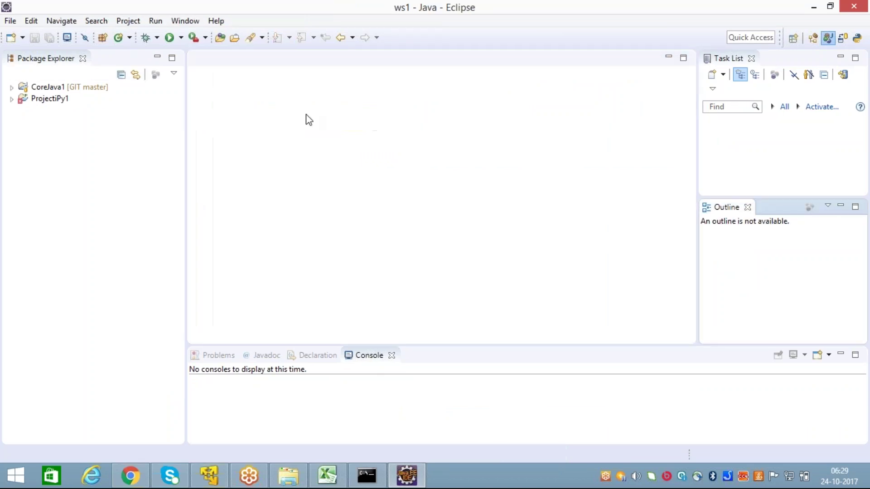
# Examine the src folder and the JRE System Library of the CoreJava1 project, widening the Package Explorer, and collapse the project
pyautogui.click(11, 87)
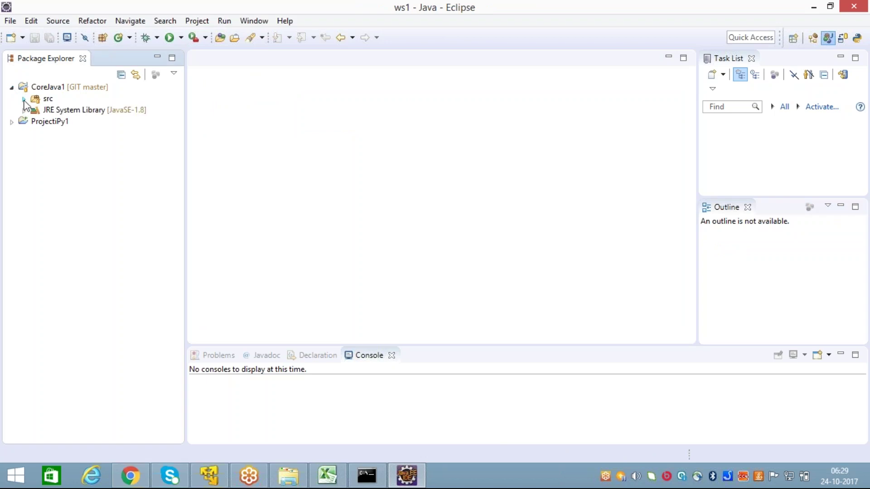
pyautogui.click(24, 99)
pyautogui.click(23, 121)
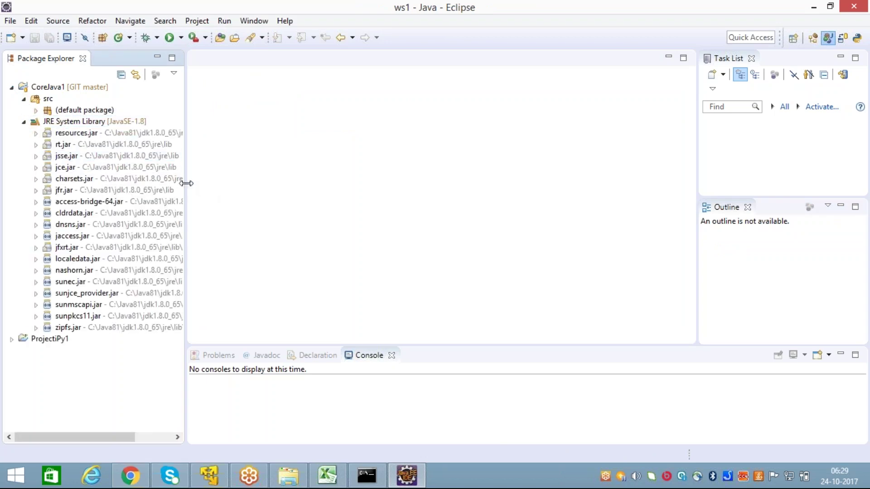
pyautogui.moveTo(185, 184); pyautogui.dragTo(209, 184)
pyautogui.click(24, 108)
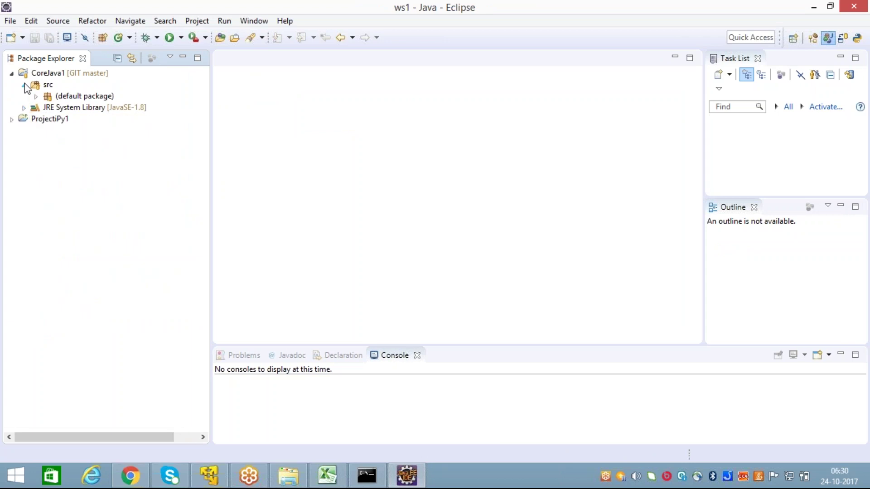
pyautogui.click(12, 73)
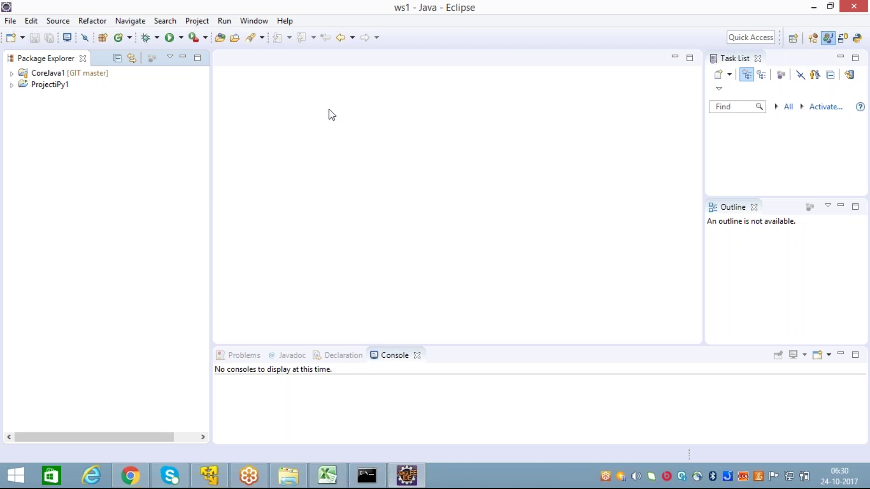
# Examine the contents of the CoreJava1 project's src folder and collapse the project again
pyautogui.click(14, 76)
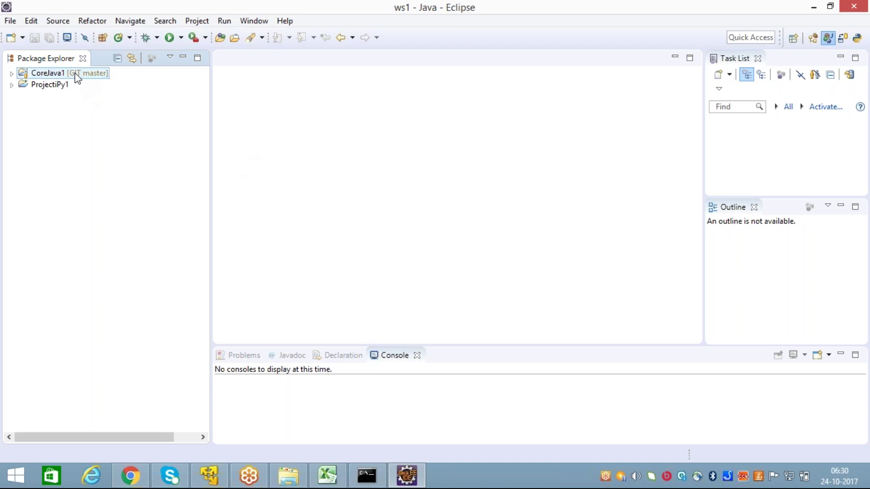
pyautogui.click(11, 74)
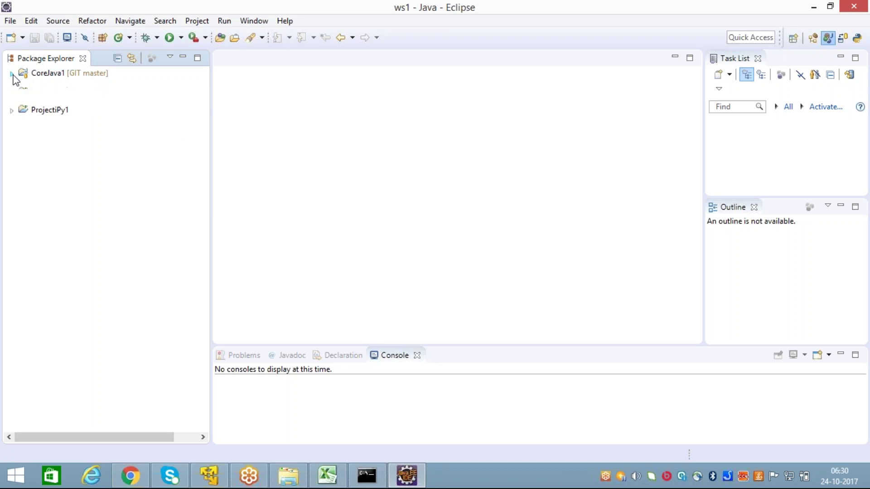
pyautogui.click(24, 85)
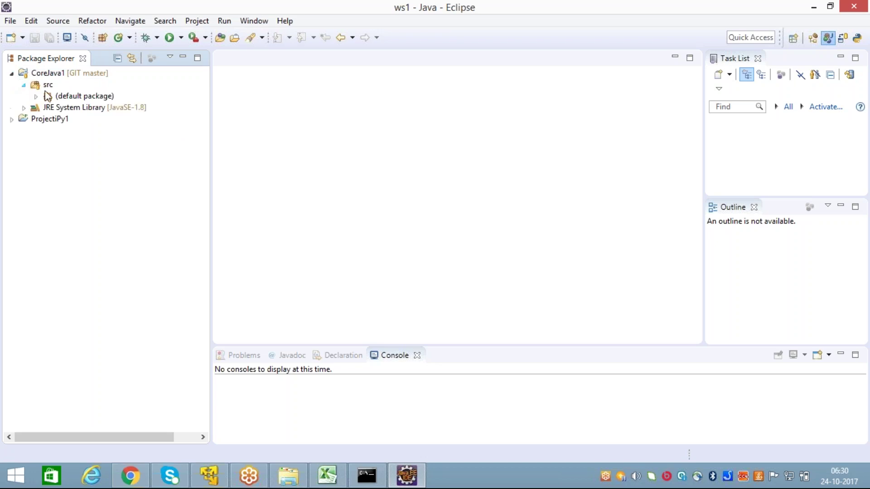
pyautogui.click(11, 74)
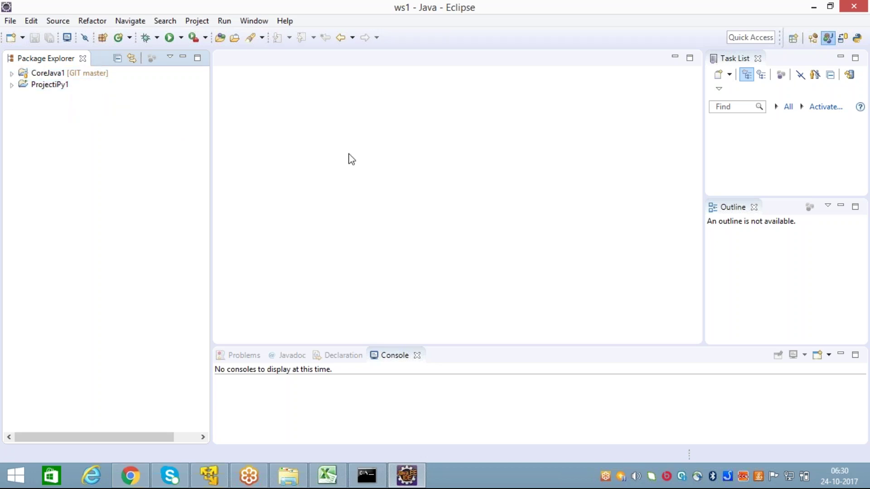
pyautogui.click(11, 22)
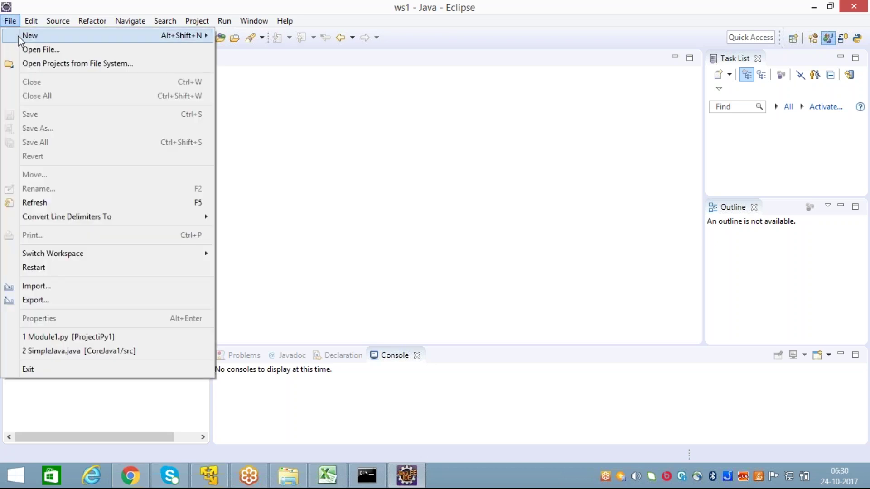
pyautogui.moveTo(40, 36)
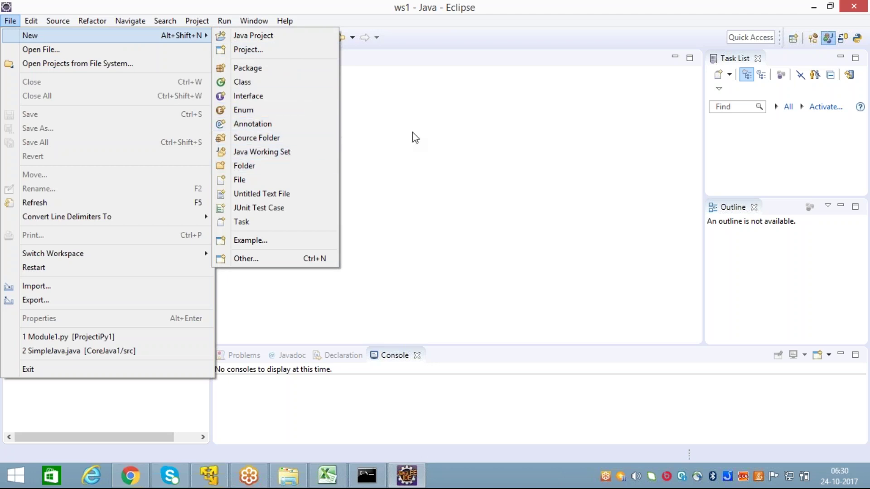
pyautogui.click(355, 143)
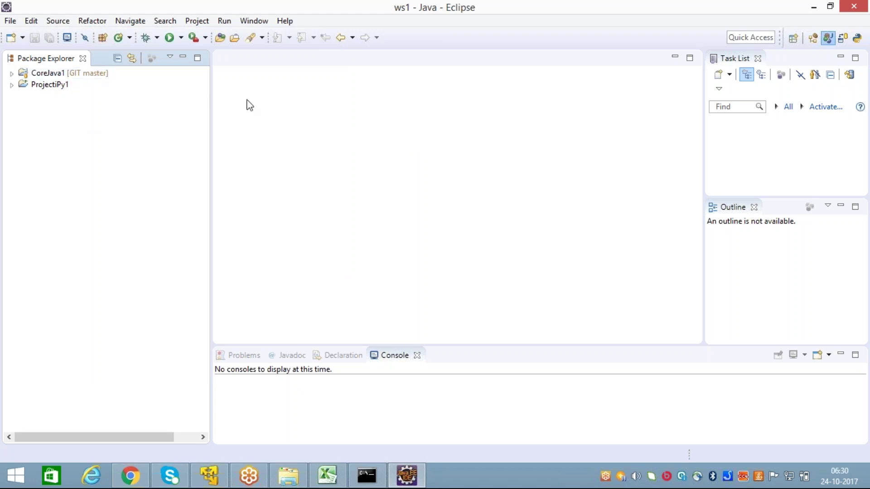
# Start a new Java project and name it JavaPrj1004
pyautogui.click(10, 20)
pyautogui.moveTo(66, 36)
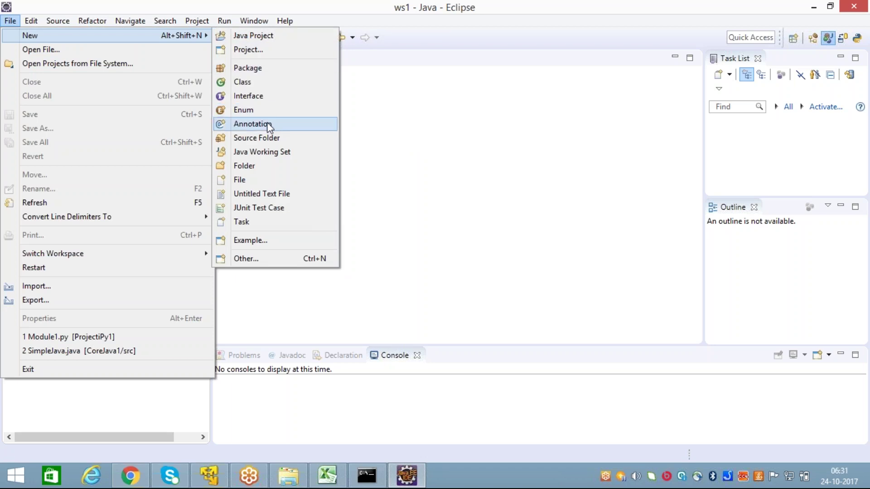
pyautogui.click(275, 37)
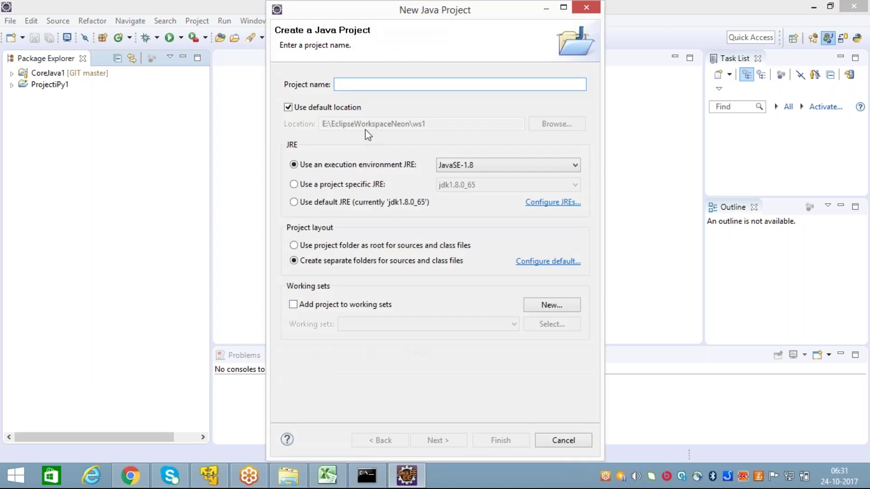
pyautogui.write('Ja')
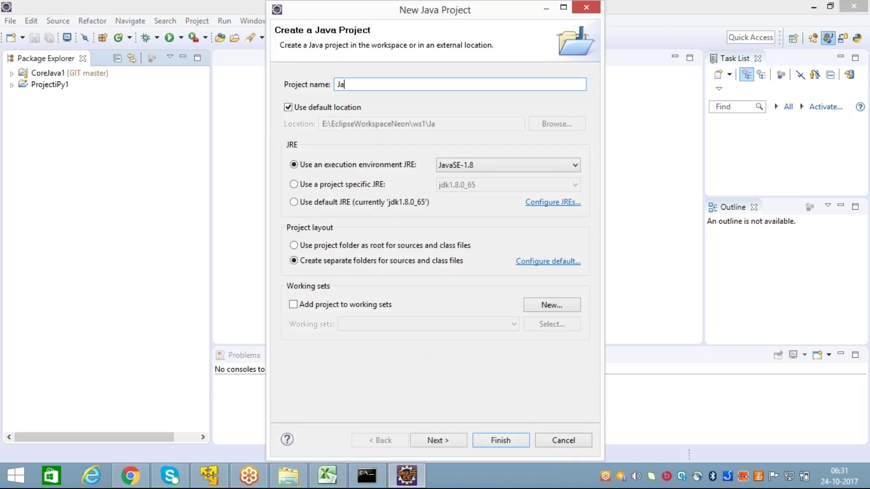
pyautogui.write('vaPrj1004')
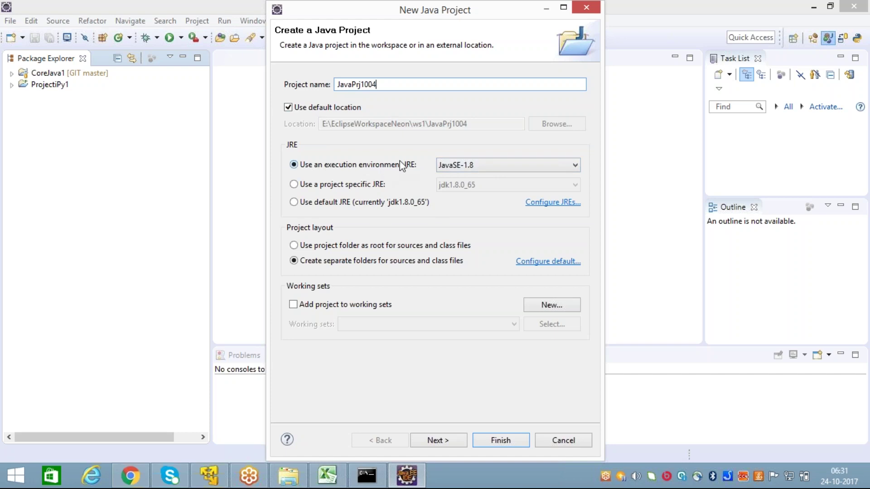
# Keep the JavaSE-1.8 execution environment and separate folders for sources and class files, and continue to the Java build settings
pyautogui.click(486, 166)
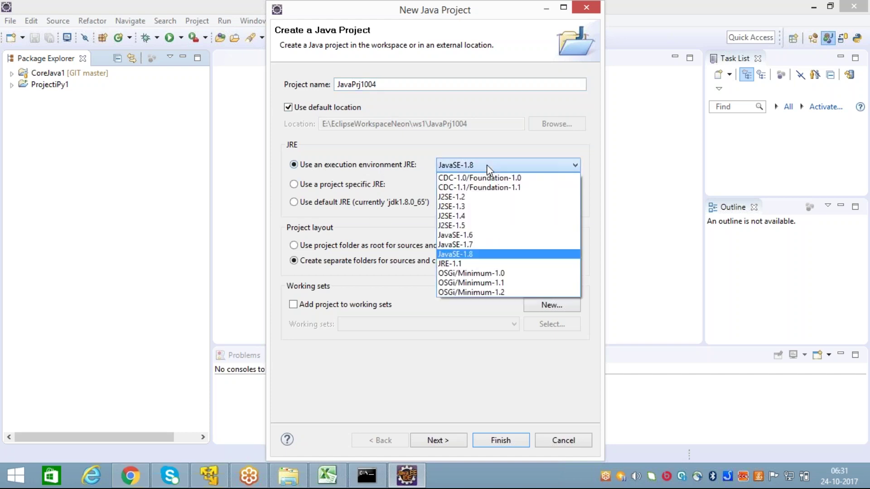
pyautogui.click(479, 258)
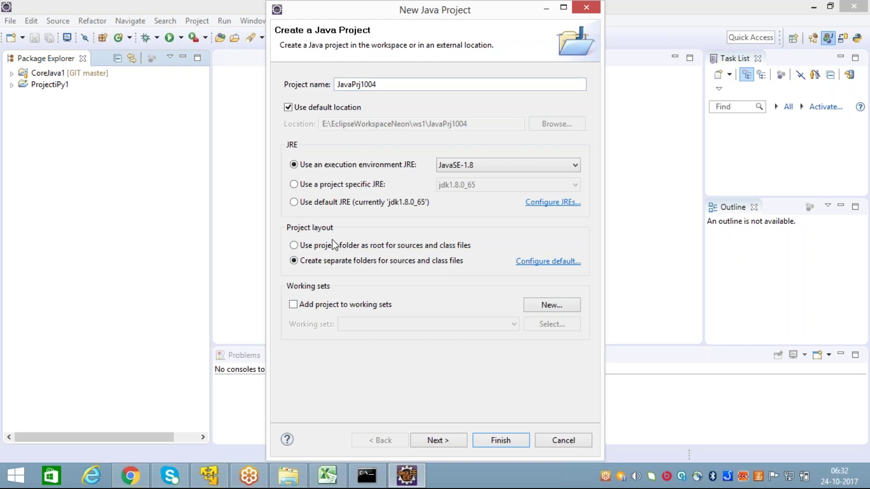
pyautogui.click(311, 247)
pyautogui.click(313, 263)
pyautogui.click(446, 445)
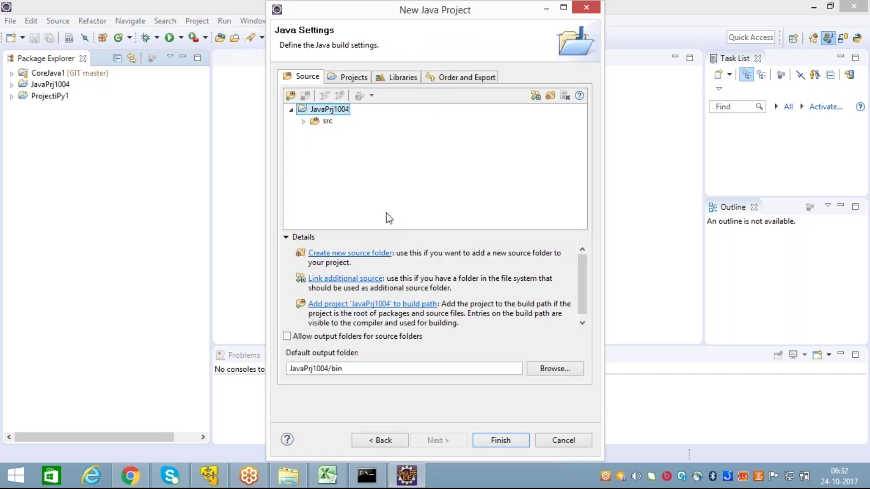
# Examine the src folder and the required projects in the build settings of JavaPrj1004
pyautogui.moveTo(383, 18); pyautogui.dragTo(337, 18)
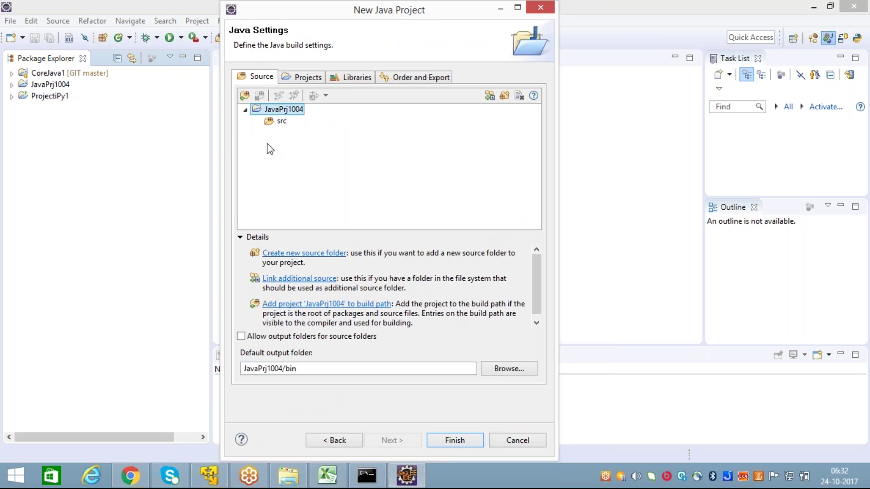
pyautogui.click(282, 122)
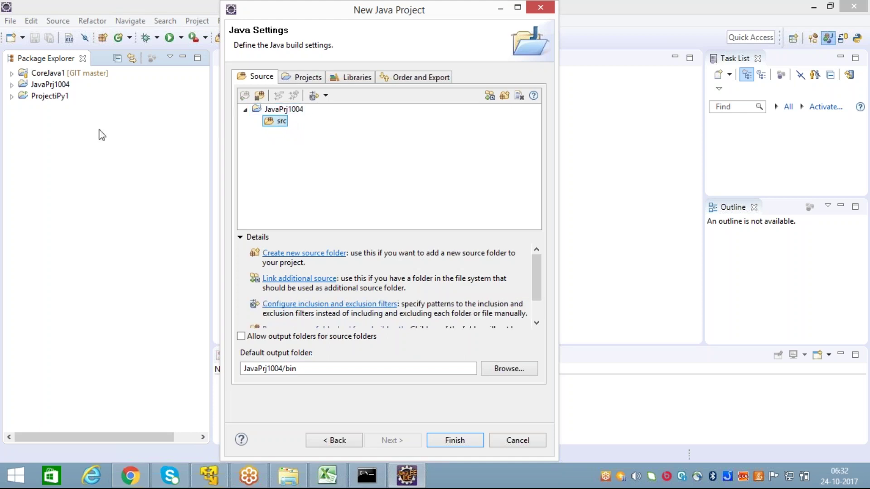
pyautogui.click(311, 81)
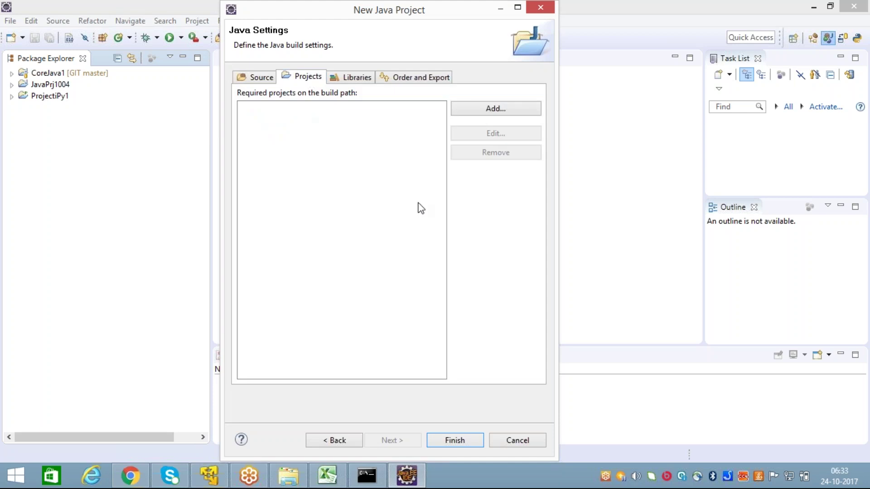
# Examine the JAR files of the JRE System Library on the build path, widening the dialog to read their full locations
pyautogui.click(356, 78)
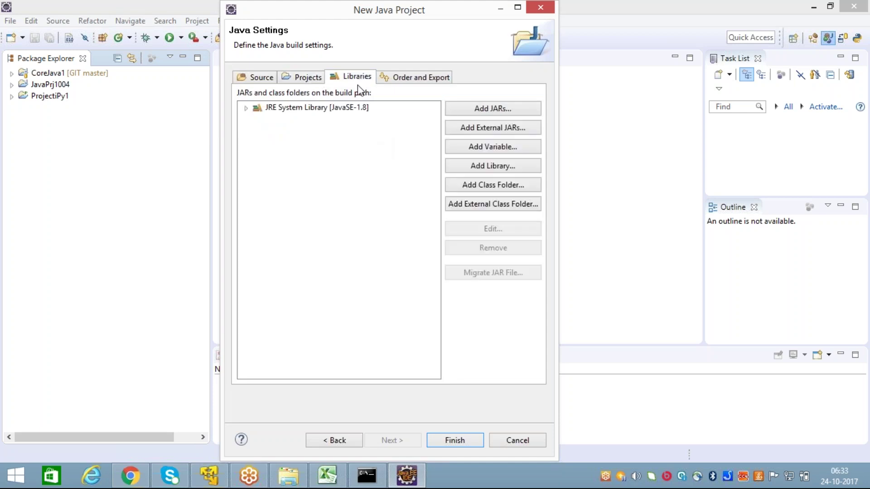
pyautogui.click(244, 108)
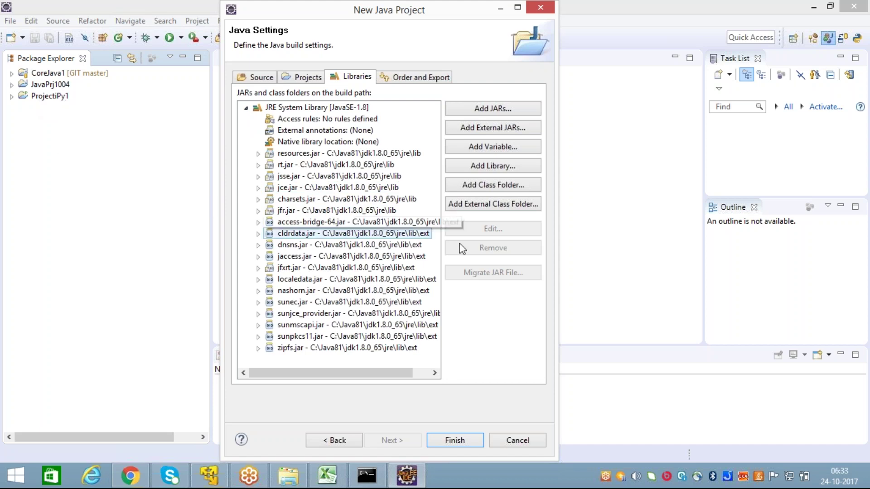
pyautogui.moveTo(556, 275); pyautogui.dragTo(697, 284)
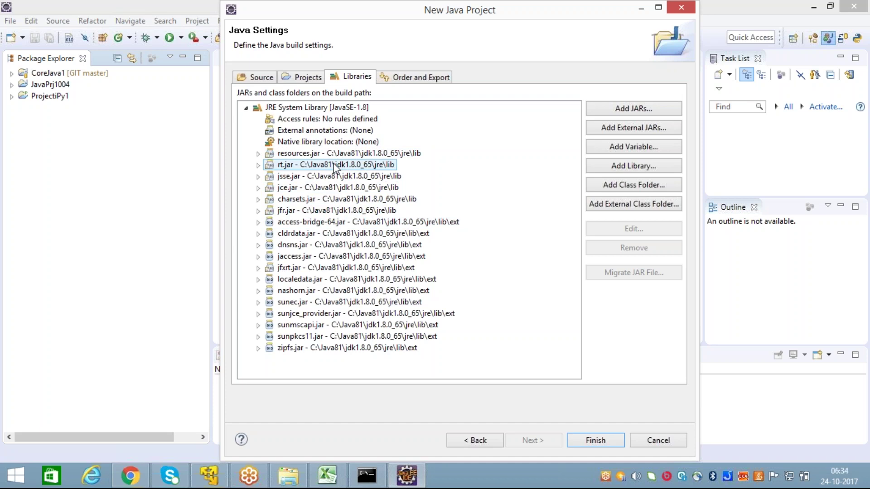
pyautogui.click(345, 210)
pyautogui.click(326, 153)
pyautogui.click(316, 175)
pyautogui.click(314, 155)
pyautogui.click(294, 166)
pyautogui.click(317, 187)
pyautogui.click(295, 165)
pyautogui.click(317, 222)
pyautogui.click(317, 244)
pyautogui.click(338, 192)
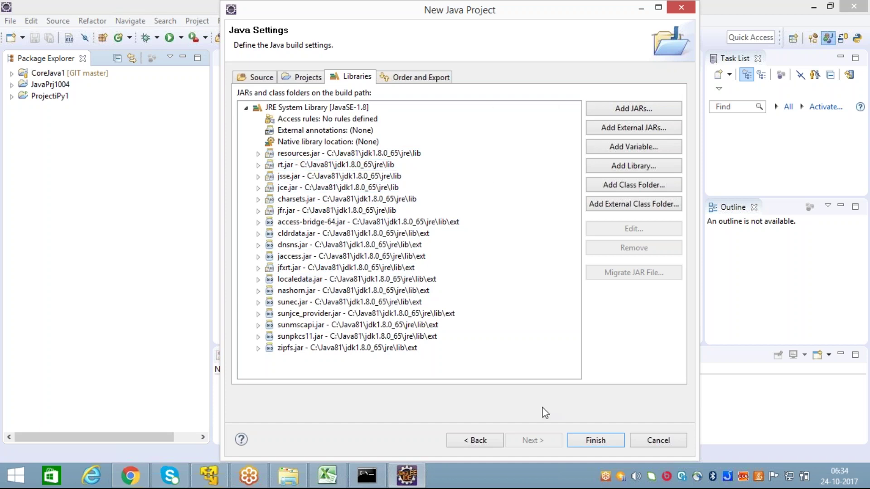
# Finish creating the project, expand JavaPrj1004 and its JRE System Library, and widen the Package Explorer to show the JAR paths
pyautogui.click(593, 441)
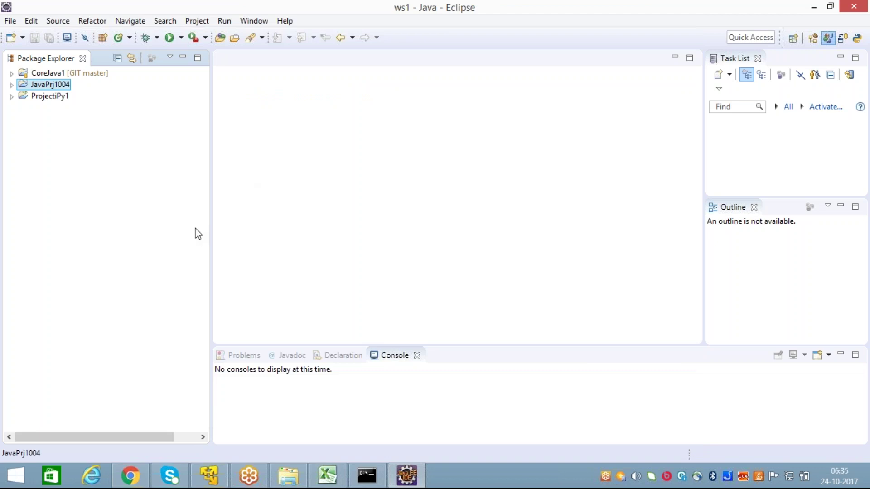
pyautogui.moveTo(211, 240); pyautogui.dragTo(168, 231)
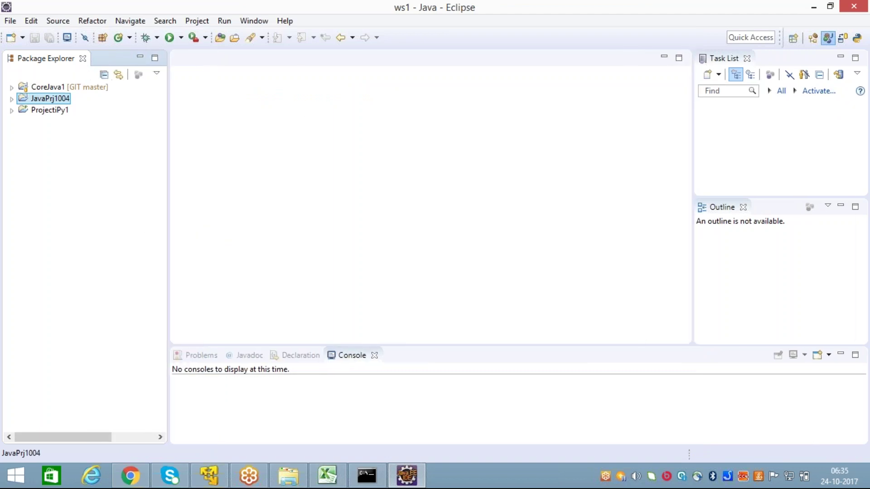
pyautogui.click(11, 99)
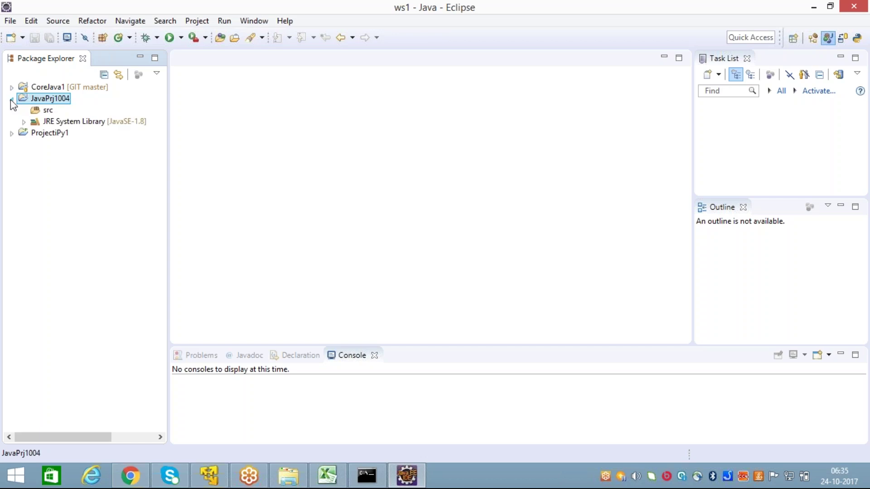
pyautogui.click(23, 122)
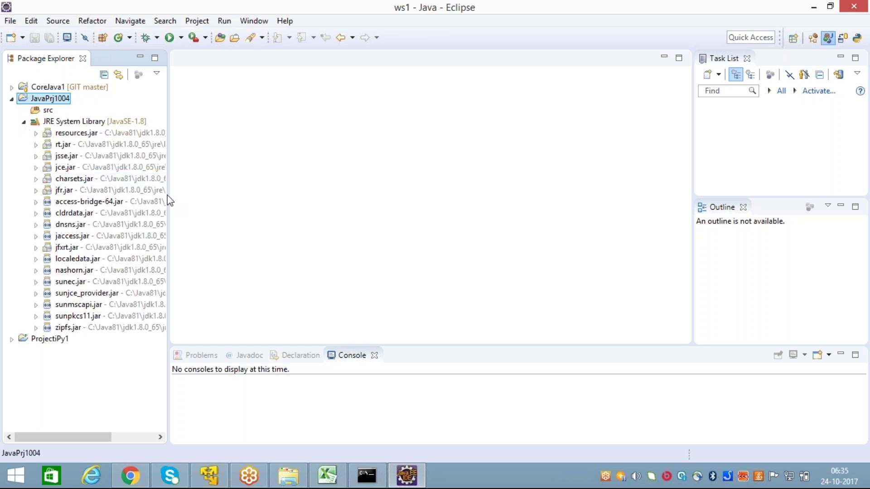
pyautogui.moveTo(168, 201); pyautogui.dragTo(214, 209)
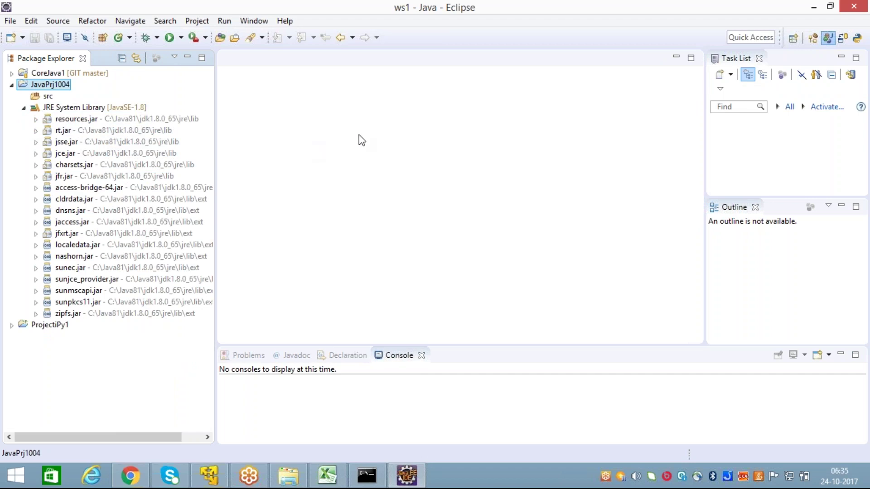
# Start a new Java class in the src folder of JavaPrj1004
pyautogui.click(50, 97)
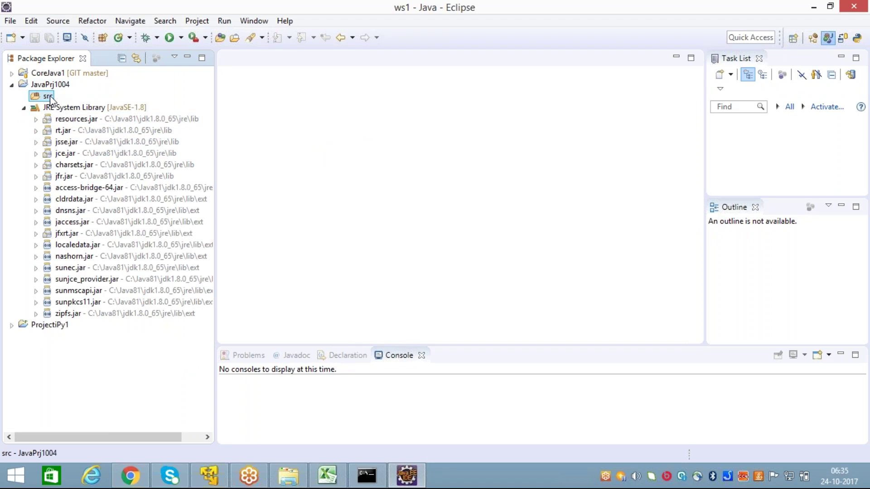
pyautogui.rightClick(50, 96)
pyautogui.click(368, 144)
pyautogui.rightClick(50, 97)
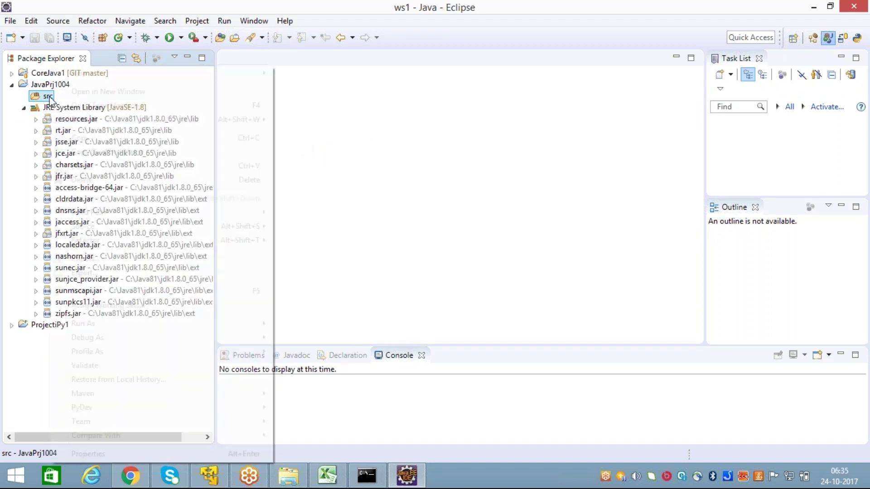
pyautogui.moveTo(107, 74)
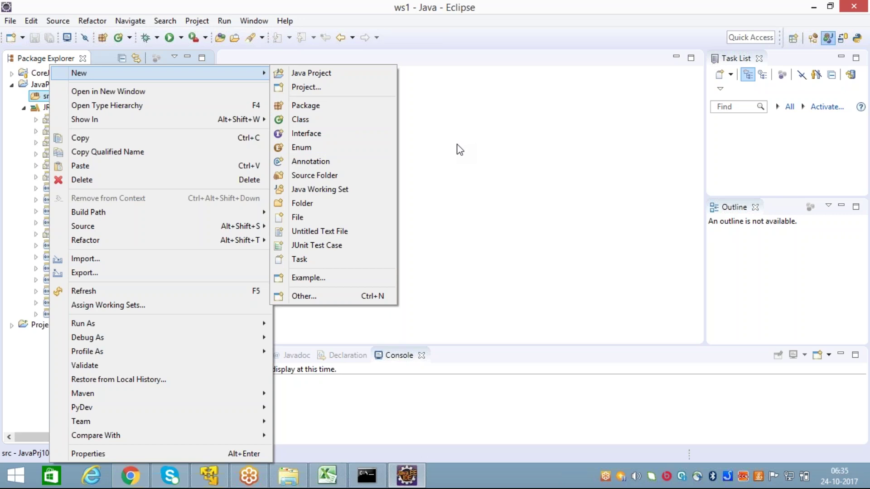
pyautogui.click(313, 120)
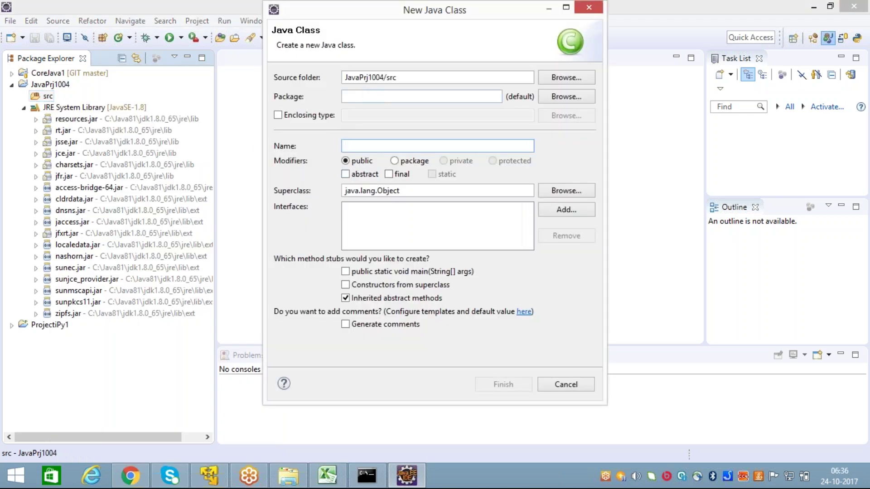
# Name the class Simple, keeping JavaPrj1004/src as source folder and leaving the package empty
pyautogui.click(361, 97)
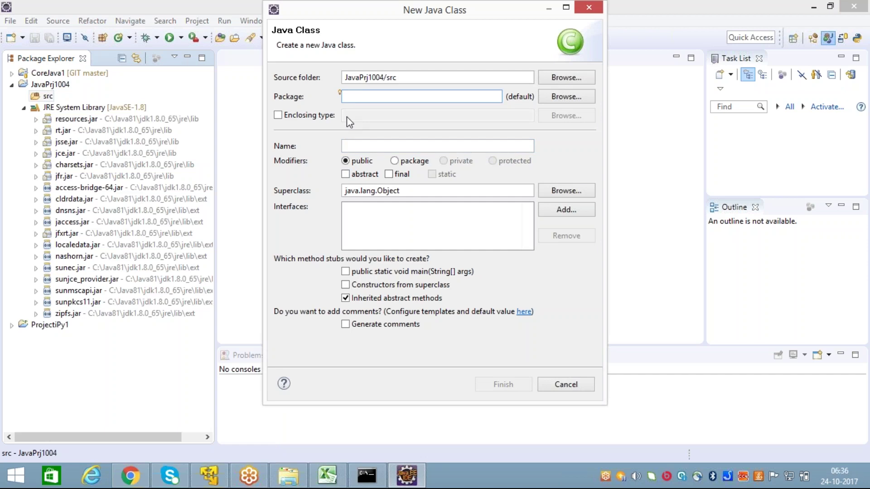
pyautogui.click(391, 78)
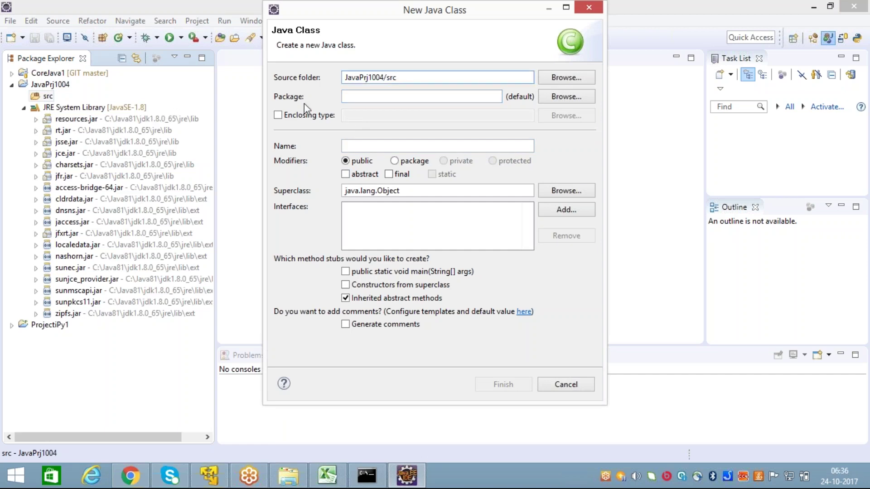
pyautogui.doubleClick(419, 77)
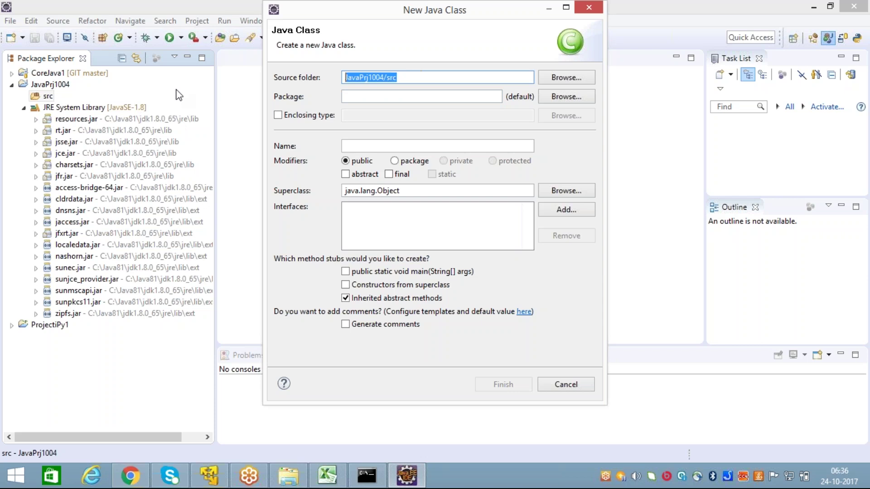
pyautogui.click(353, 96)
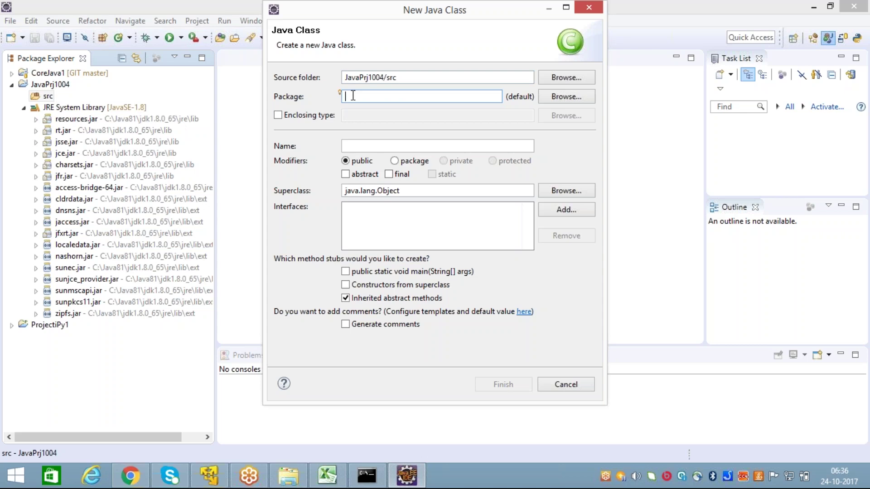
pyautogui.click(361, 146)
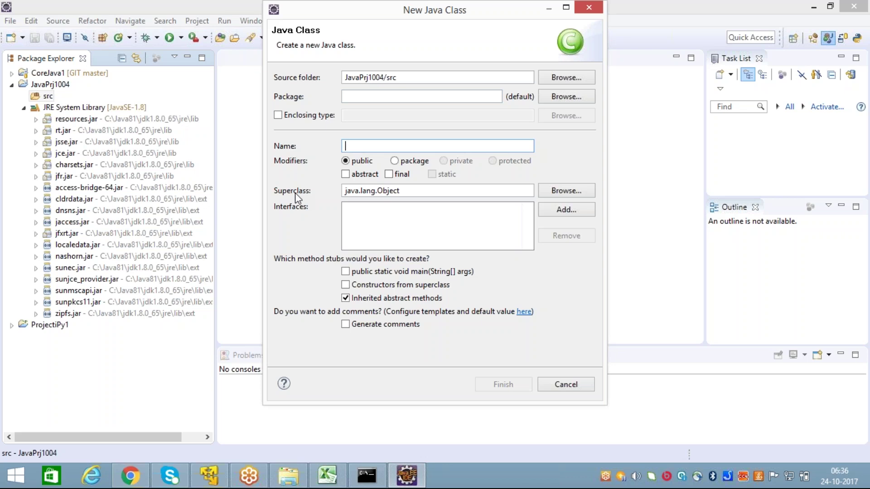
pyautogui.write('Sim')
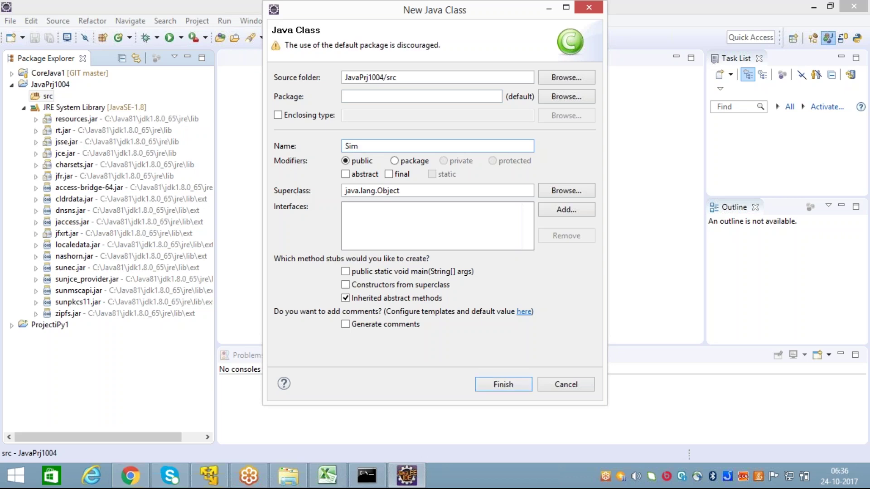
pyautogui.write('ple')
# Clear the superclass of the new class while keeping the class name Simple
pyautogui.click(351, 190)
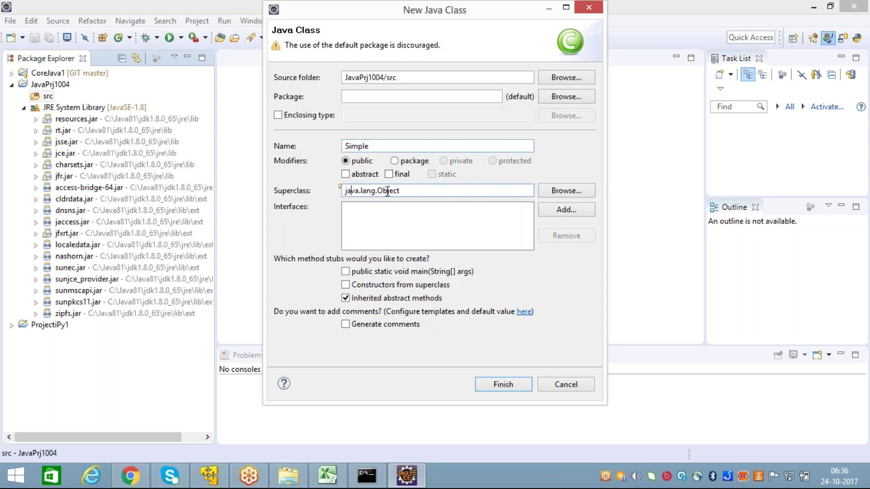
pyautogui.moveTo(424, 189); pyautogui.dragTo(345, 190)
pyautogui.press('BackSpace')
pyautogui.doubleClick(357, 146)
pyautogui.press('BackSpace')
pyautogui.hotkey('ctrl', 'z')
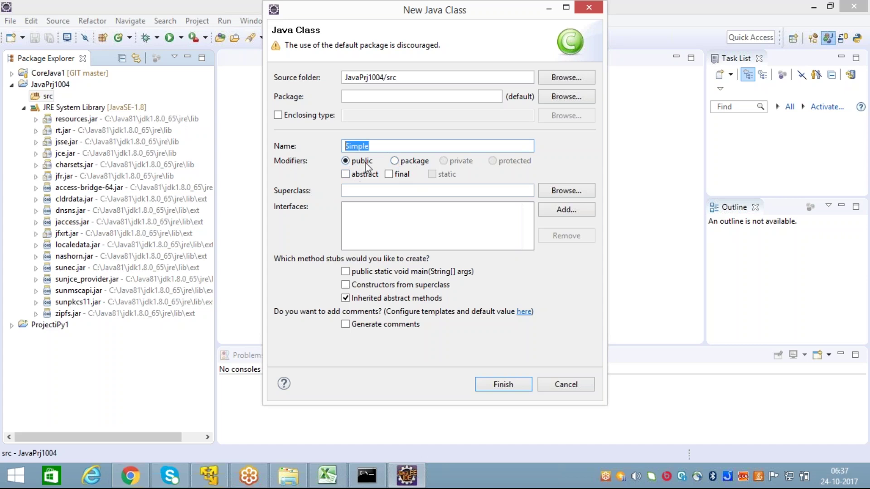
pyautogui.press('Tab')
pyautogui.press('Tab')
pyautogui.press('Tab')
pyautogui.press('Tab')
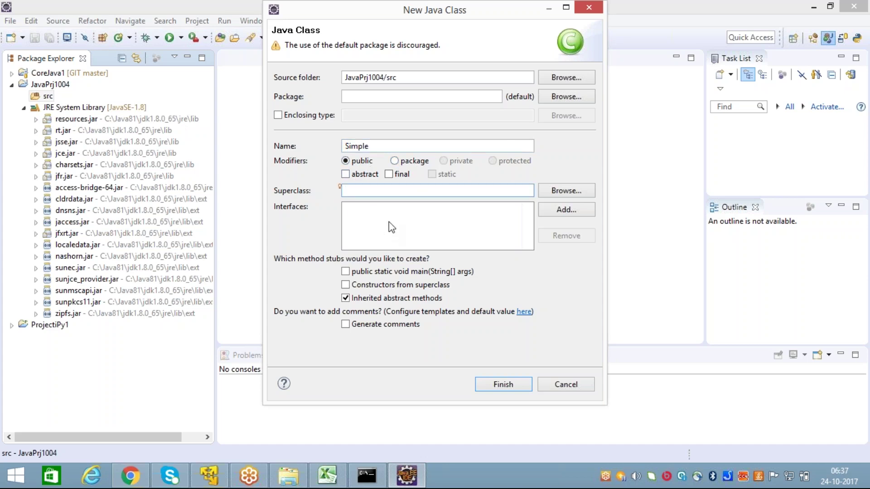
# Include the public static void main(String[] args) method stub and finish creating the Simple class
pyautogui.click(346, 272)
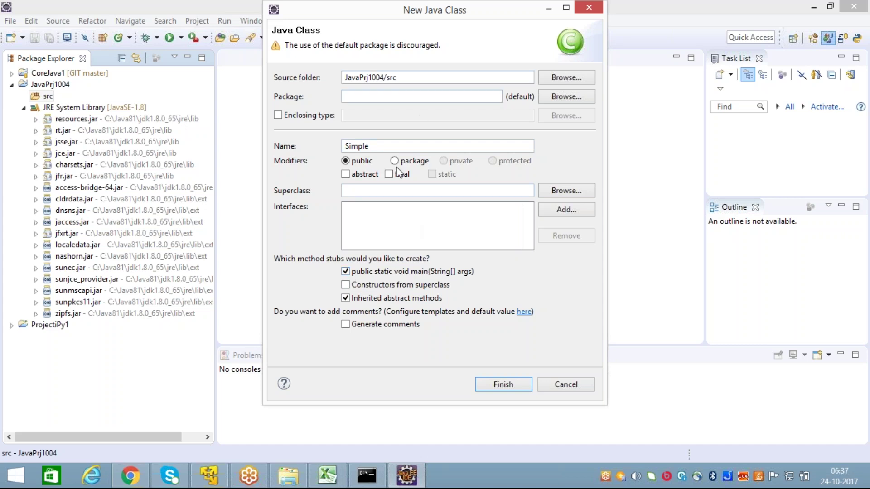
pyautogui.click(350, 146)
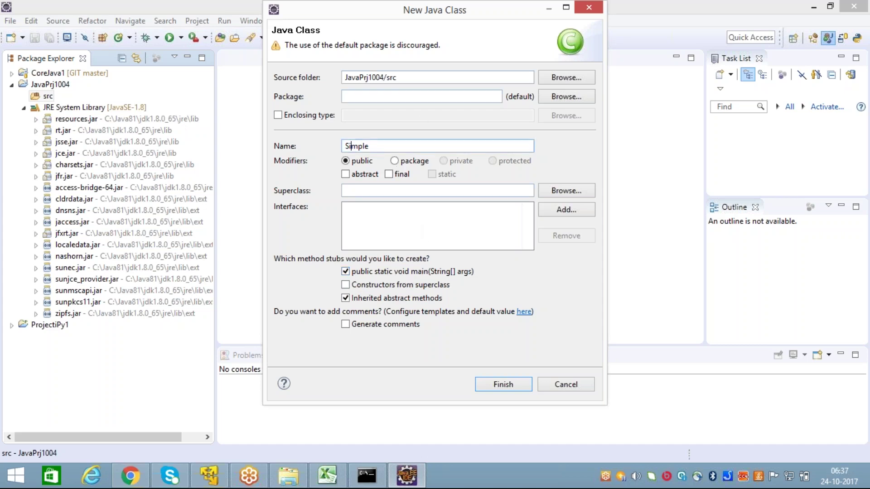
pyautogui.click(502, 384)
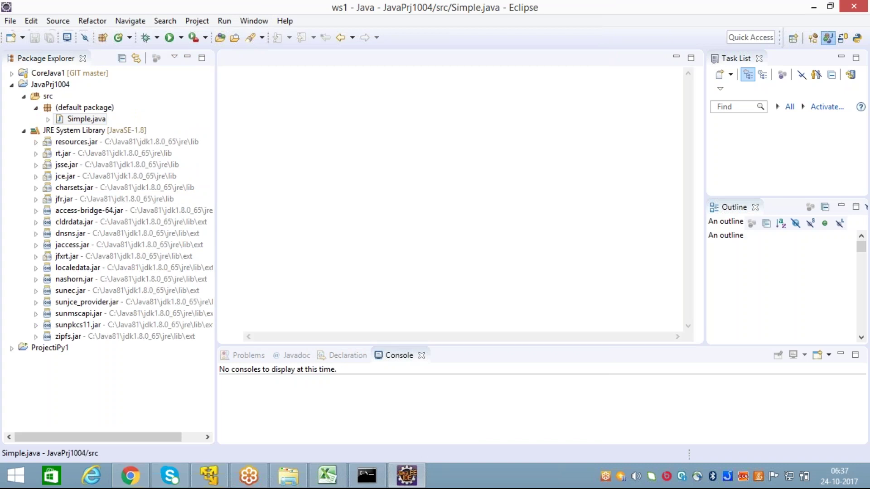
# Delete the auto-generated TODO comment from the main method of Simple.java
pyautogui.moveTo(285, 115); pyautogui.dragTo(458, 116)
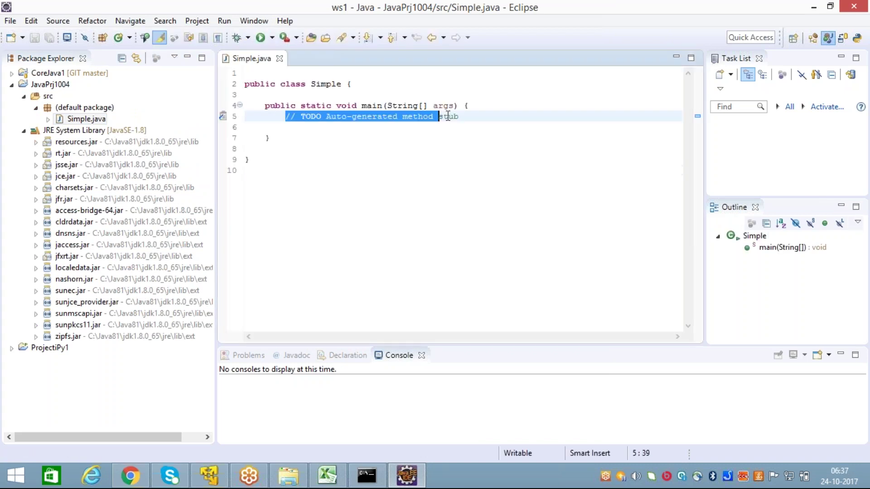
pyautogui.press('BackSpace')
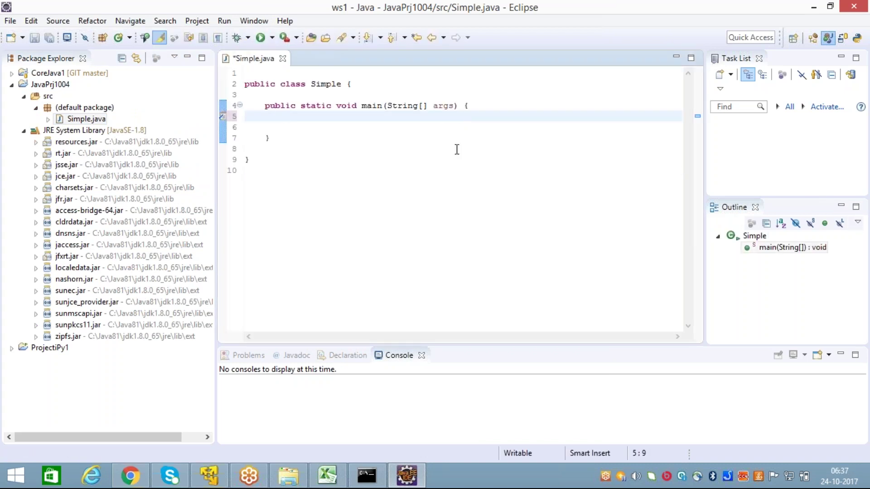
pyautogui.click(387, 175)
pyautogui.moveTo(311, 83); pyautogui.dragTo(343, 82)
pyautogui.click(322, 105)
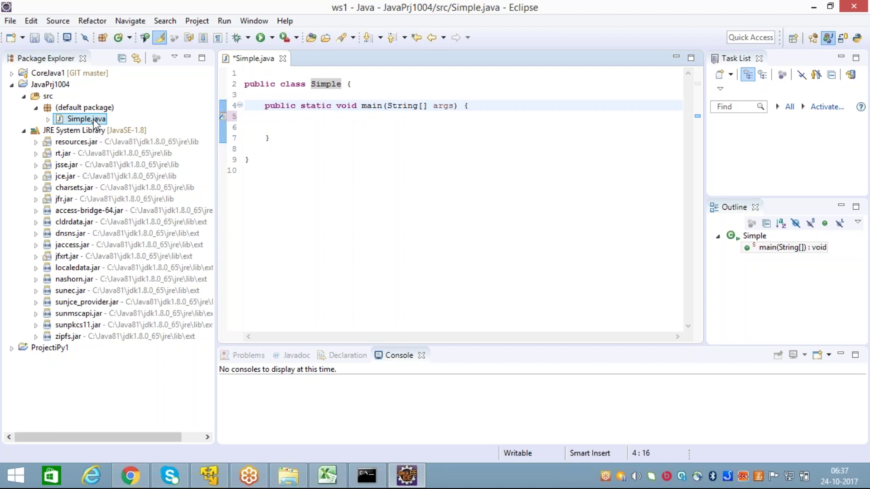
pyautogui.click(335, 138)
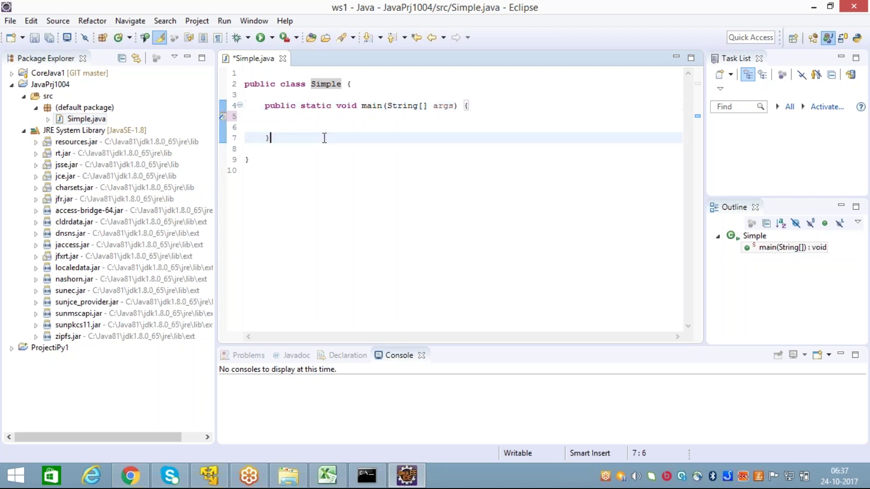
pyautogui.click(317, 84)
pyautogui.moveTo(322, 88)
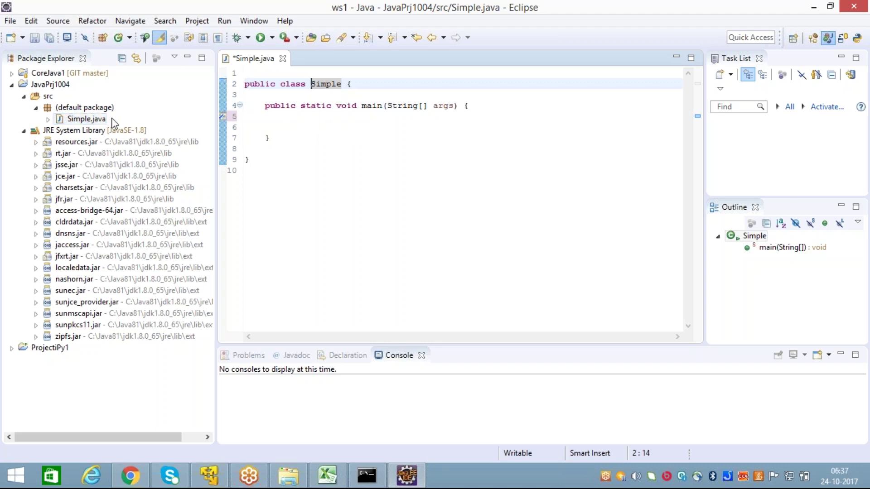
pyautogui.click(319, 94)
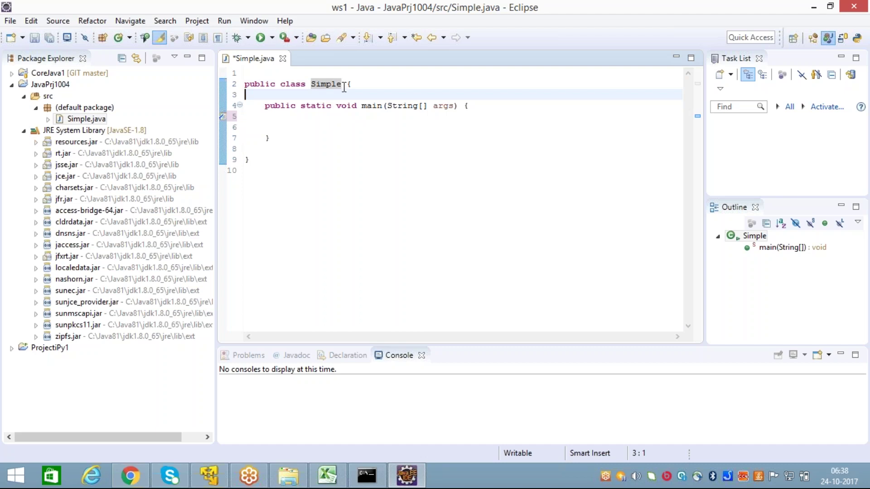
# Move the opening braces of the Simple class and the main method onto their own lines
pyautogui.click(343, 86)
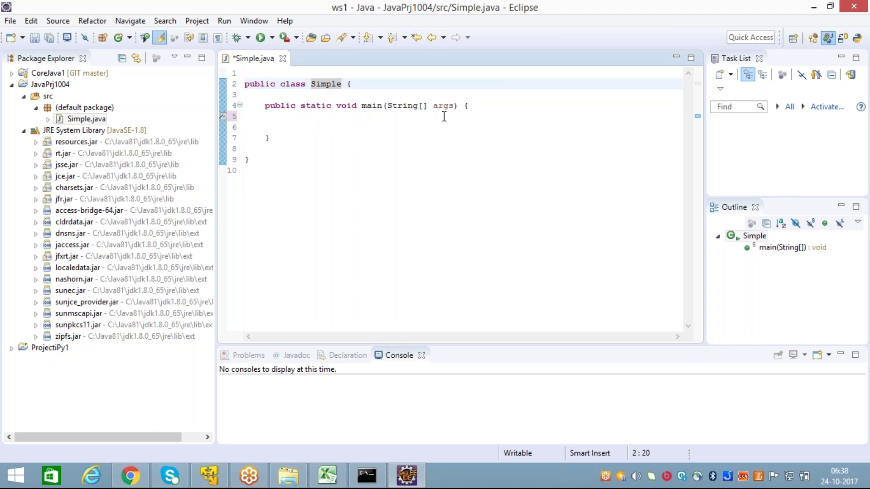
pyautogui.press('Return')
pyautogui.press('Down')
pyautogui.press('Down')
pyautogui.click(462, 116)
pyautogui.press('Return')
pyautogui.press('Down')
pyautogui.press('Down')
pyautogui.press('Down')
pyautogui.press('Down')
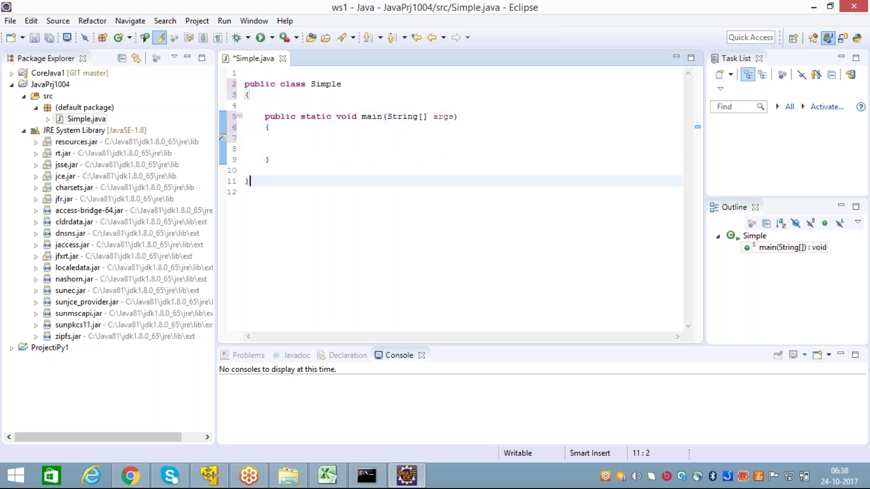
pyautogui.press('Down')
pyautogui.press('Down')
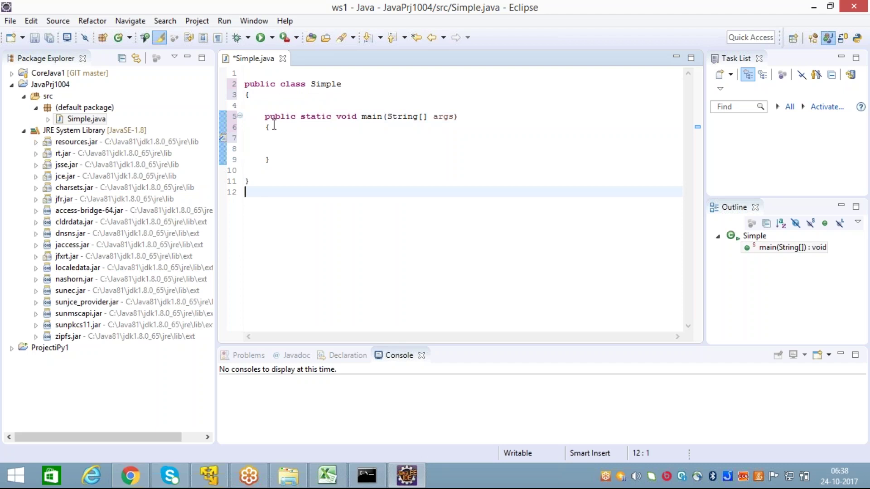
pyautogui.click(274, 96)
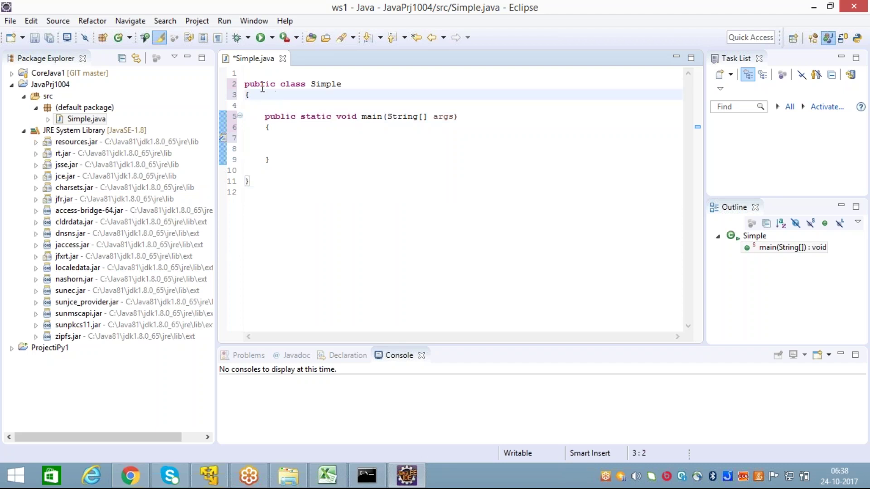
pyautogui.click(259, 84)
pyautogui.moveTo(279, 84); pyautogui.dragTo(244, 84)
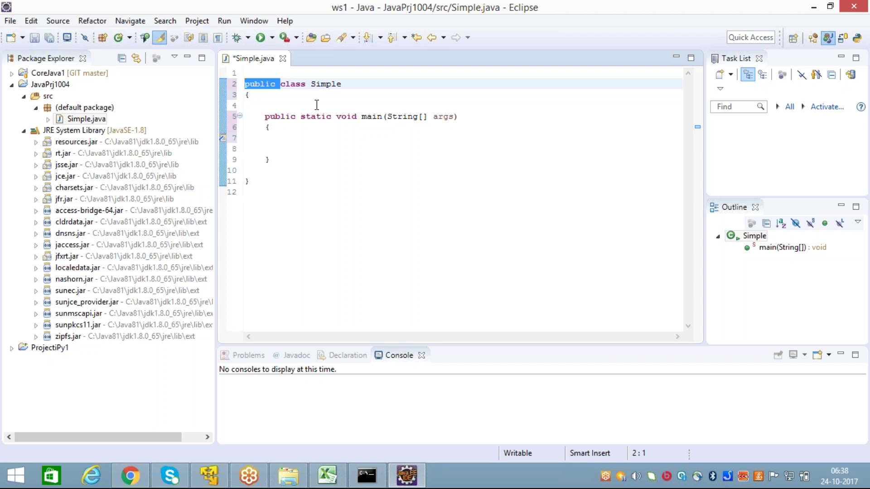
pyautogui.click(290, 132)
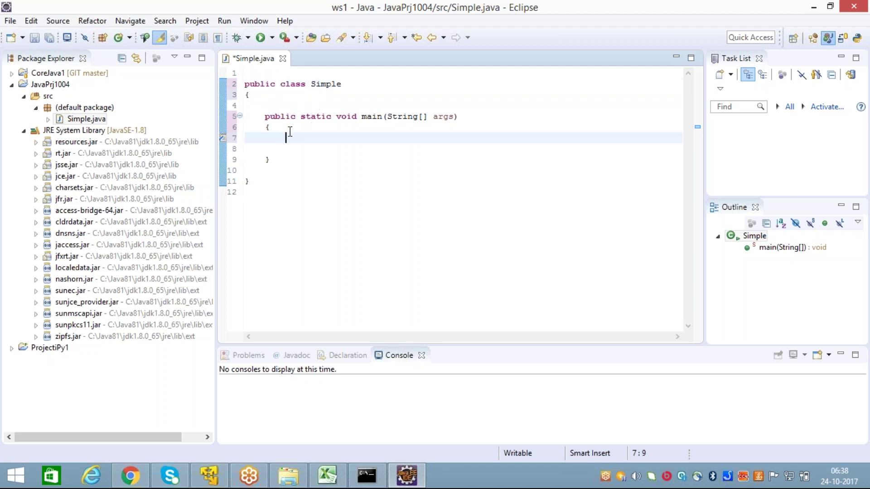
pyautogui.moveTo(280, 84); pyautogui.dragTo(226, 86)
# Insert four blank lines in the class body above the main method
pyautogui.click(309, 92)
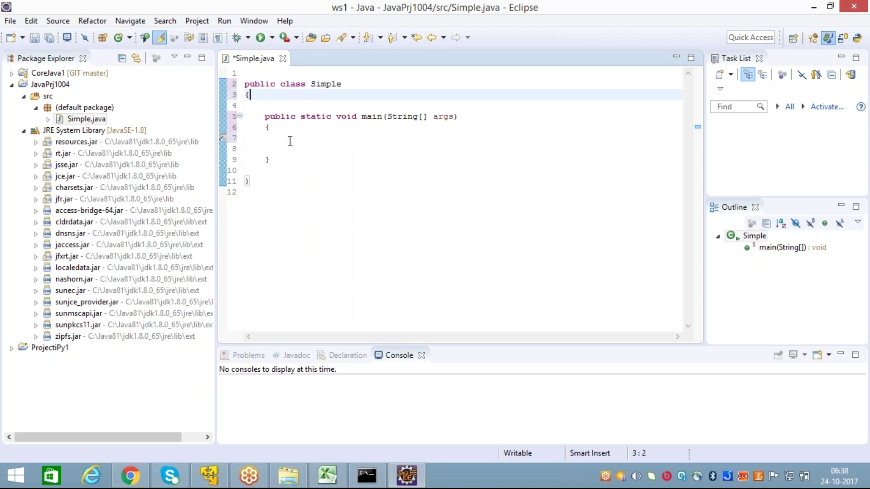
pyautogui.press('Down')
pyautogui.press('Return')
pyautogui.press('Return')
pyautogui.press('Return')
pyautogui.press('Return')
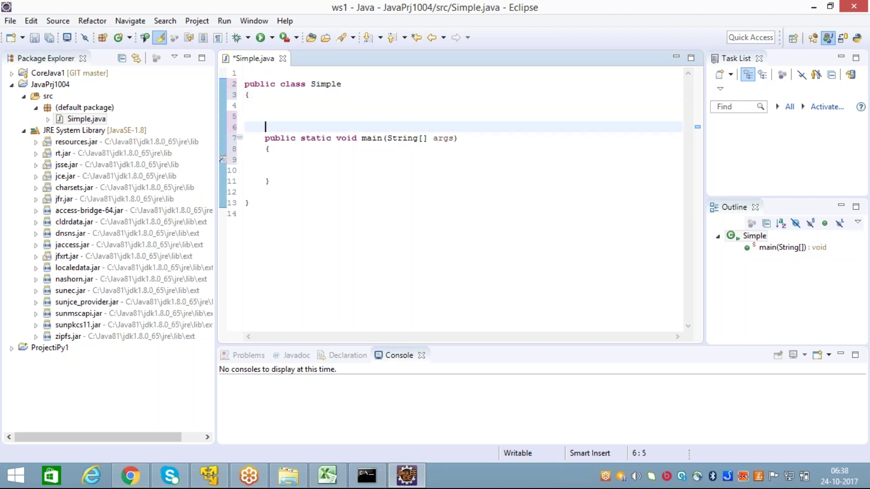
# Insert three blank lines between the main method and the closing brace of the class
pyautogui.press('Down')
pyautogui.press('Down')
pyautogui.press('Down')
pyautogui.press('Down')
pyautogui.press('Down')
pyautogui.press('Down')
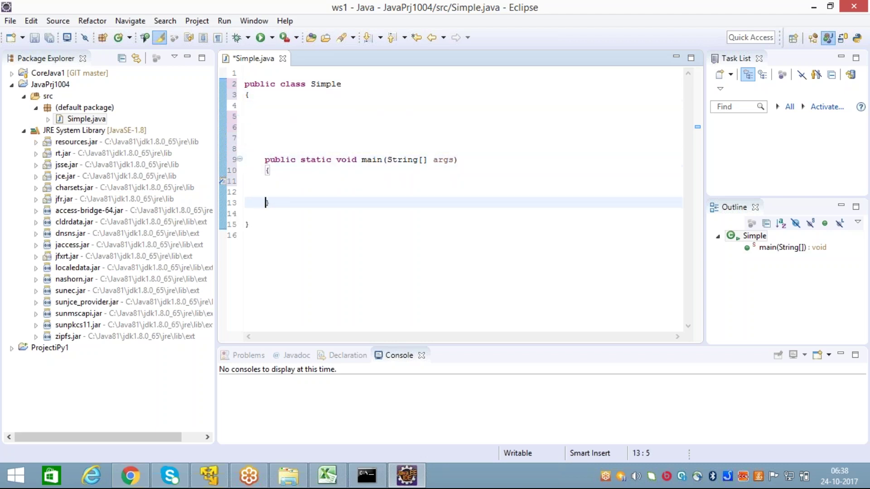
pyautogui.press('Return')
pyautogui.press('Return')
pyautogui.press('Return')
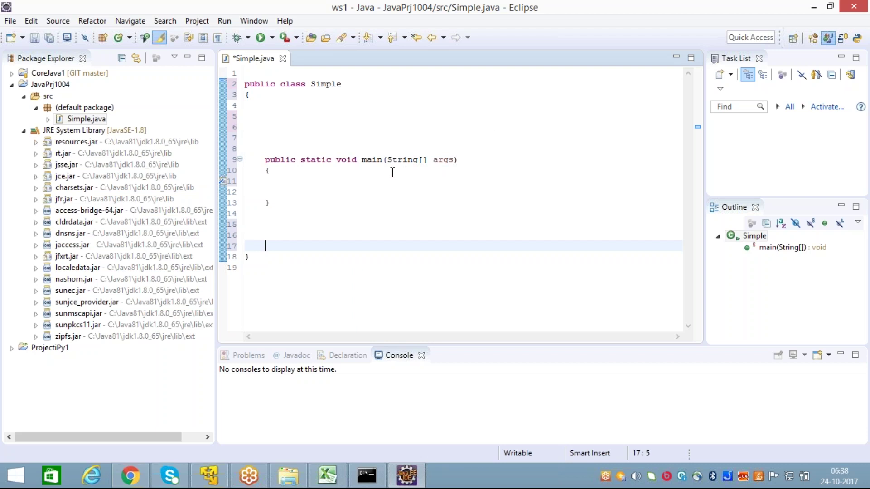
pyautogui.click(320, 181)
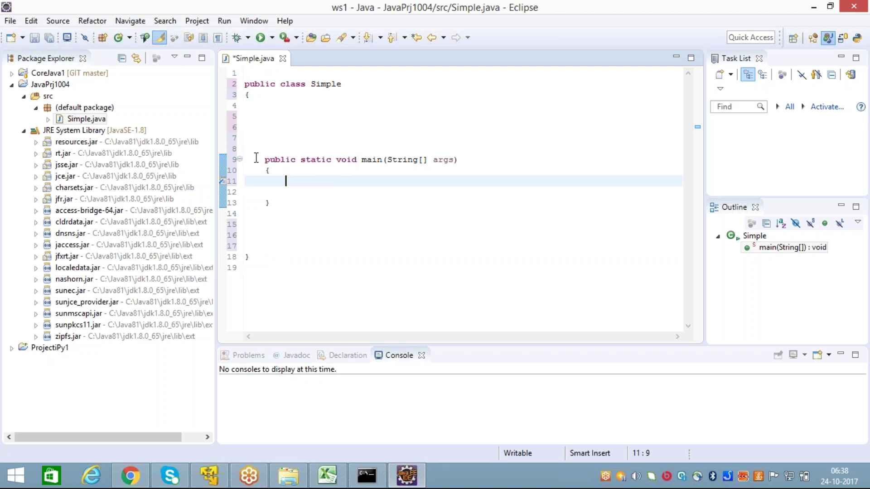
pyautogui.moveTo(259, 155); pyautogui.dragTo(306, 207)
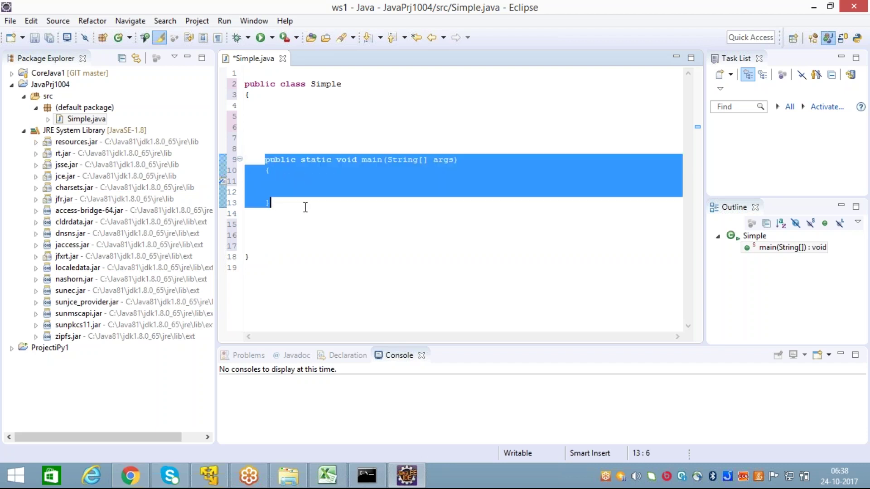
pyautogui.click(306, 244)
pyautogui.click(306, 185)
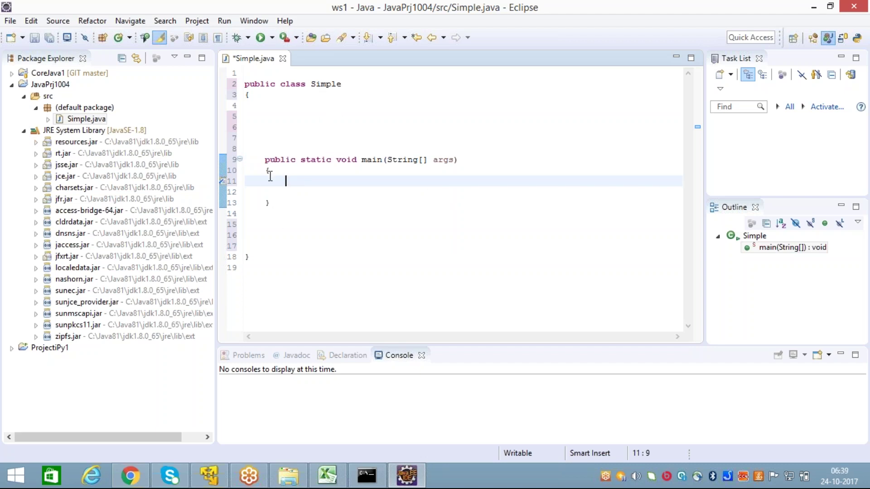
pyautogui.click(321, 189)
pyautogui.moveTo(362, 160); pyautogui.dragTo(459, 160)
pyautogui.click(358, 224)
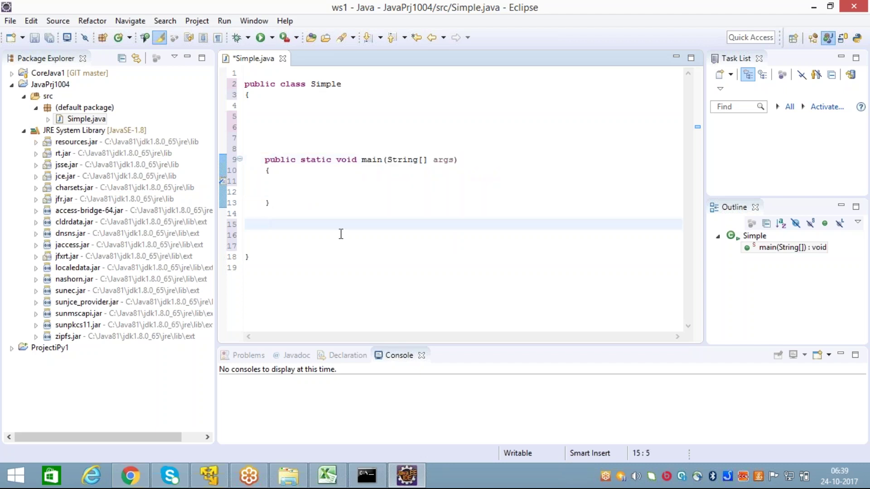
# Start a System.out.println call with an empty string inside main, two lines further down from its opening brace
pyautogui.click(266, 189)
pyautogui.click(267, 181)
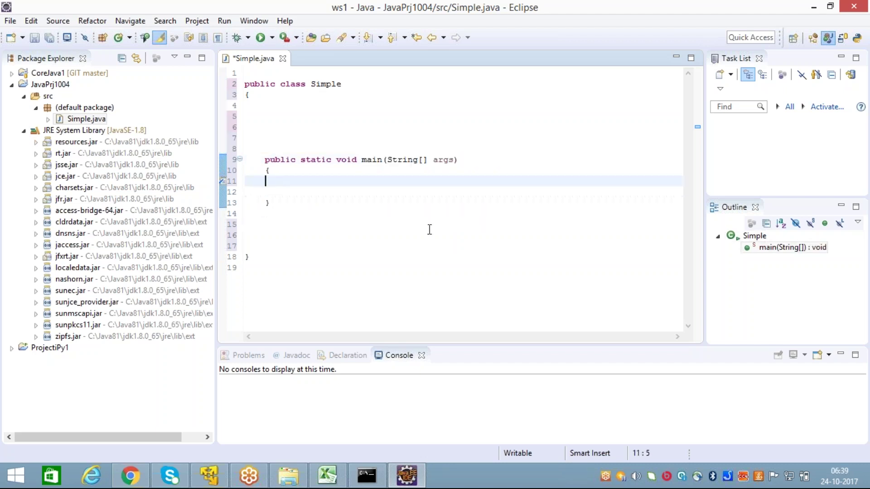
pyautogui.press('Return')
pyautogui.press('Return')
pyautogui.write('System.')
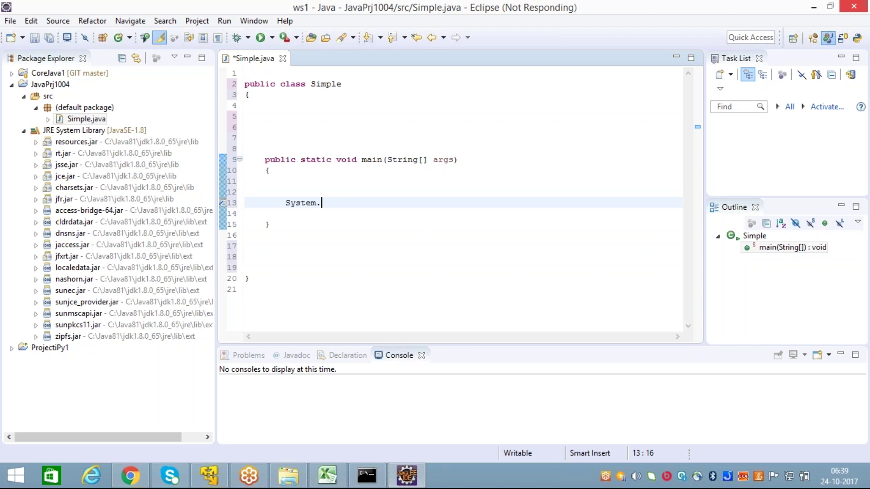
pyautogui.write('o')
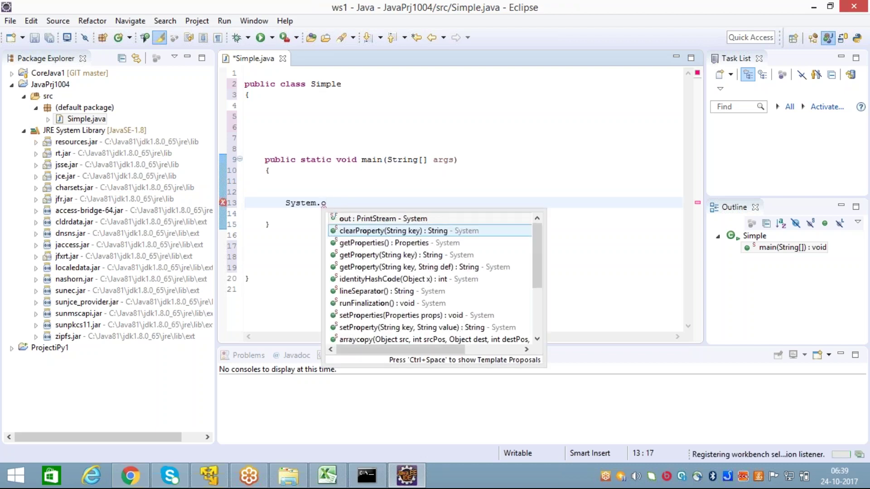
pyautogui.press('Up')
pyautogui.press('Up')
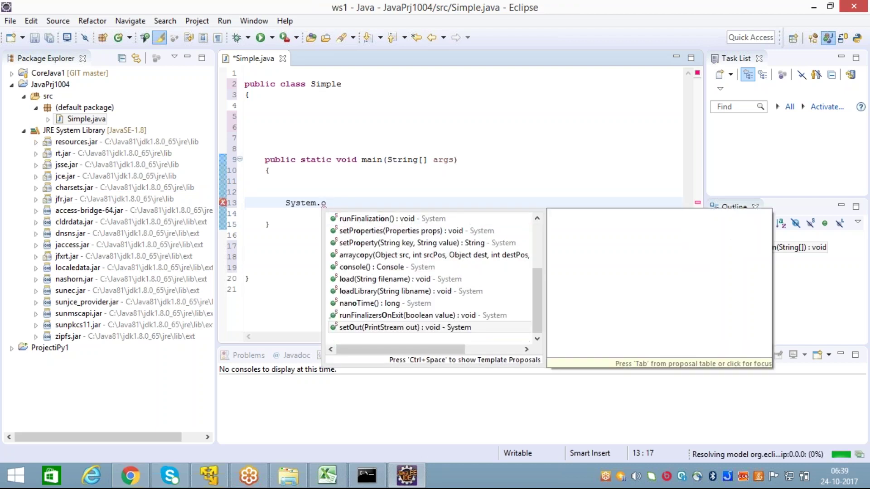
pyautogui.write('ut')
pyautogui.press('Up')
pyautogui.write('t/')
pyautogui.press('BackSpace')
pyautogui.write('.prim')
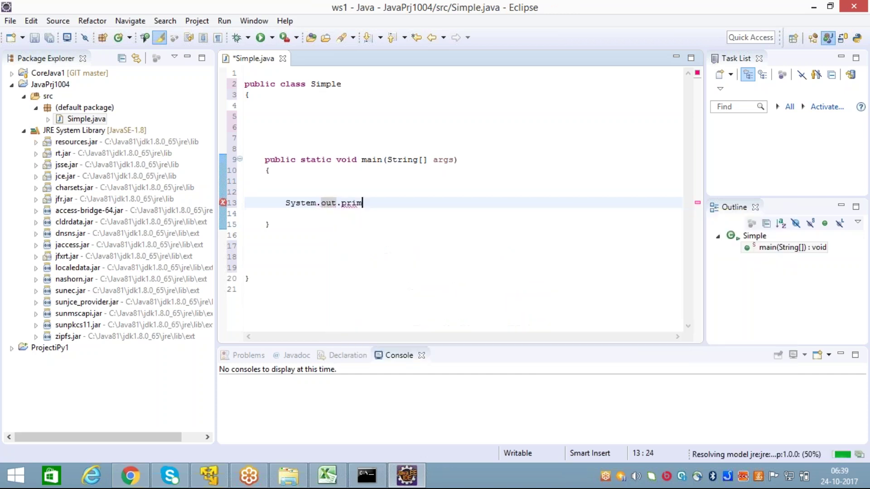
pyautogui.press('BackSpace')
pyautogui.write('ntln("')
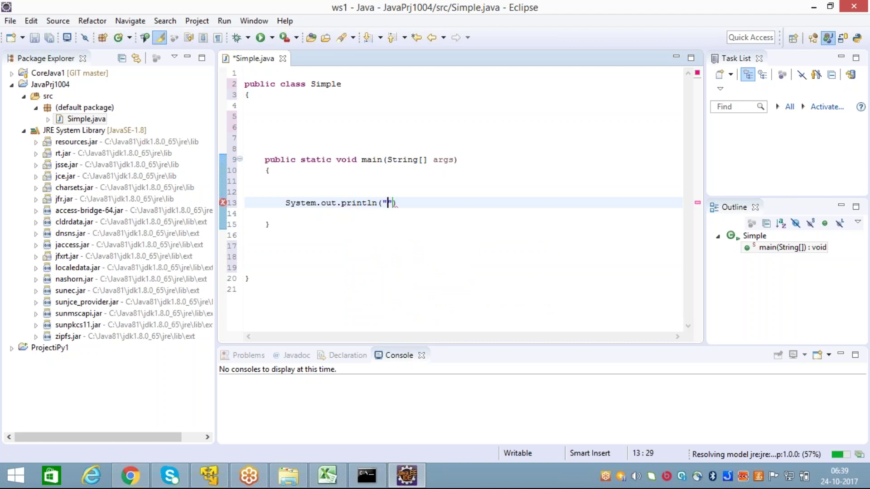
# Fill the println string with "Test Program.......", end the statement with a semicolon and save Simple.java
pyautogui.write('Test ')
pyautogui.write('Prpp')
pyautogui.press('BackSpace')
pyautogui.press('BackSpace')
pyautogui.write('ogram')
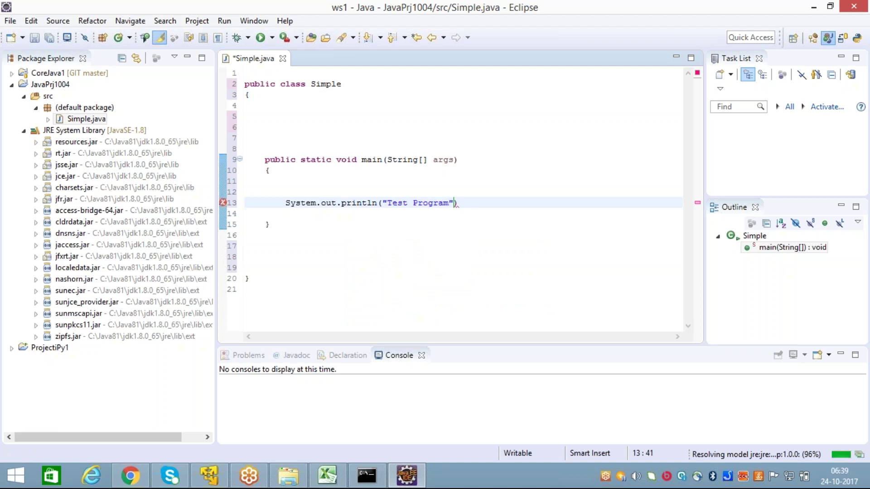
pyautogui.write('.......')
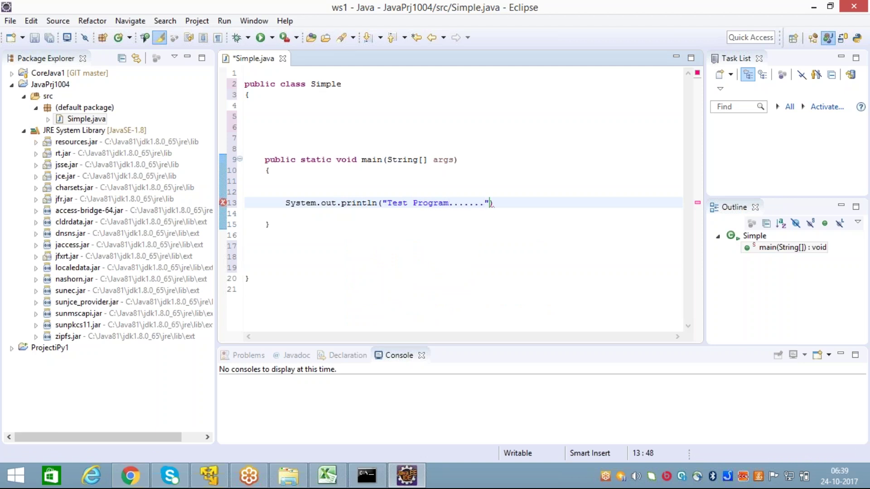
pyautogui.write('");')
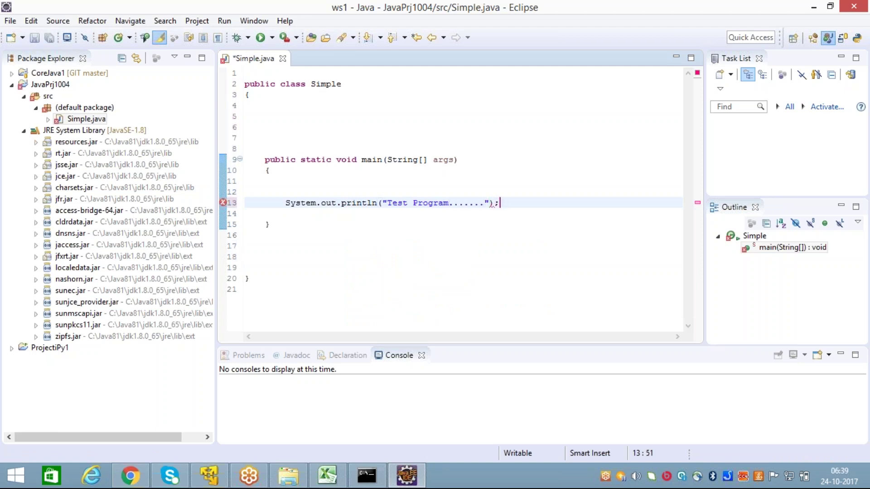
pyautogui.hotkey('ctrl', 's')
pyautogui.click(380, 236)
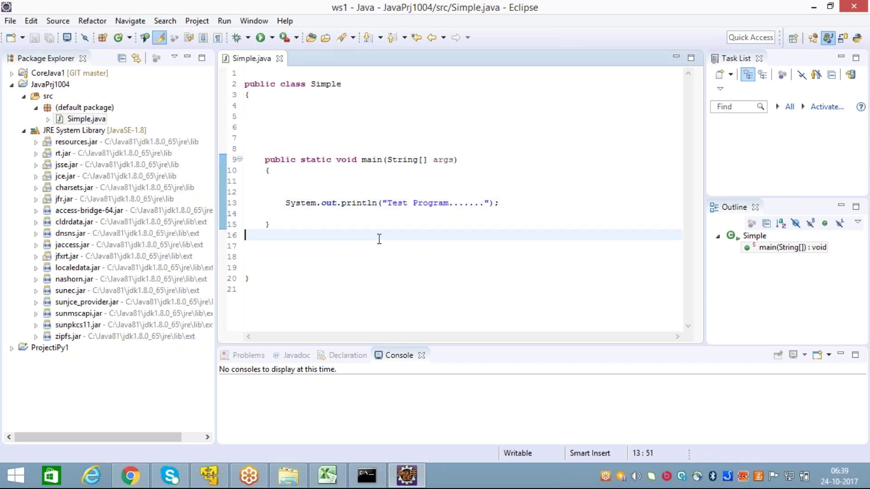
pyautogui.click(301, 210)
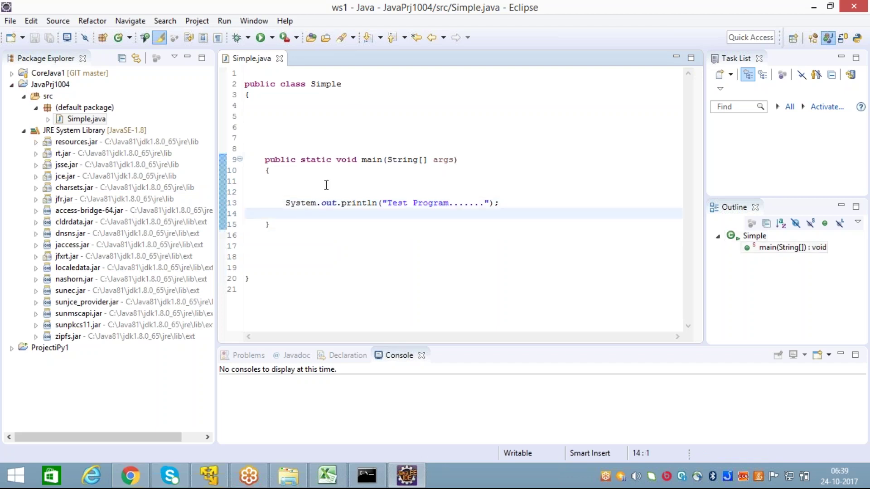
pyautogui.press('Up')
pyautogui.press('Up')
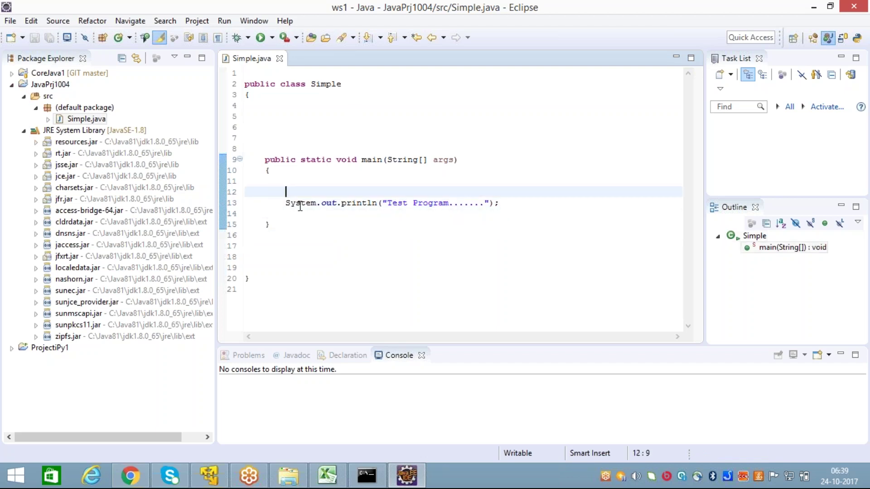
pyautogui.moveTo(287, 203); pyautogui.dragTo(520, 208)
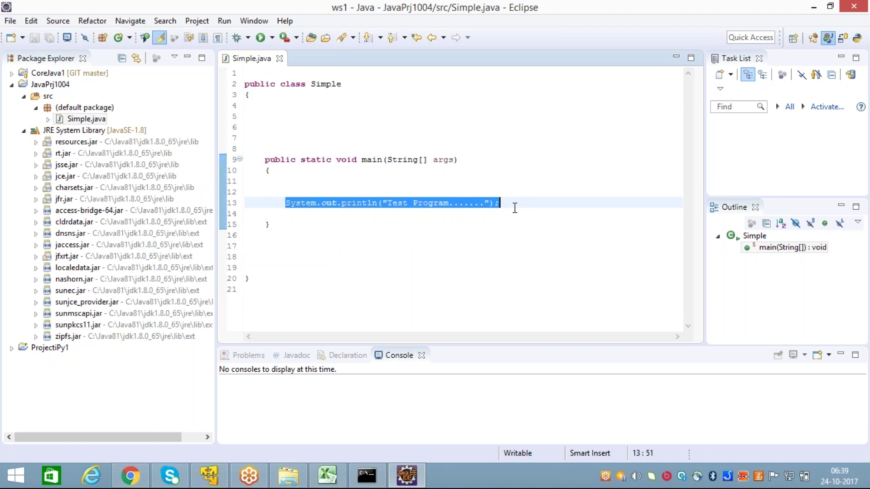
pyautogui.click(378, 220)
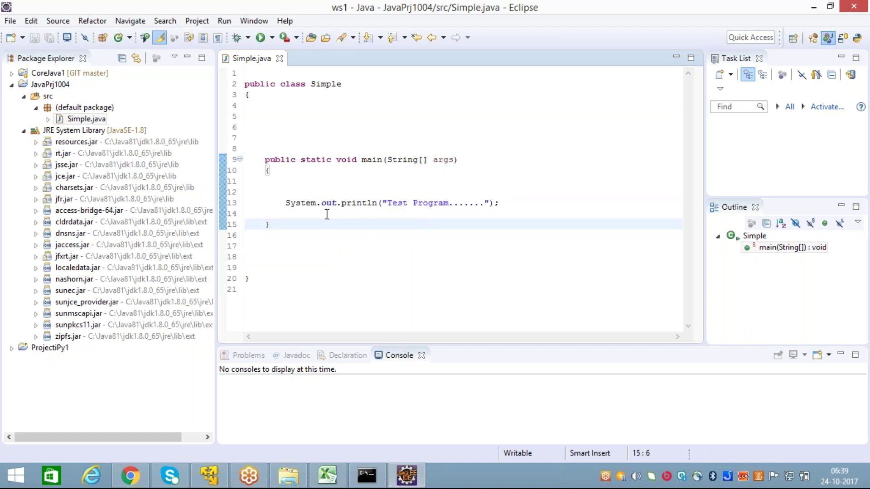
# Copy the System.out.println("Test Program......."); statement into the class body above the main method
pyautogui.moveTo(285, 203); pyautogui.dragTo(496, 208)
pyautogui.hotkey('ctrl', 'c')
pyautogui.click(285, 128)
pyautogui.hotkey('ctrl', 'v')
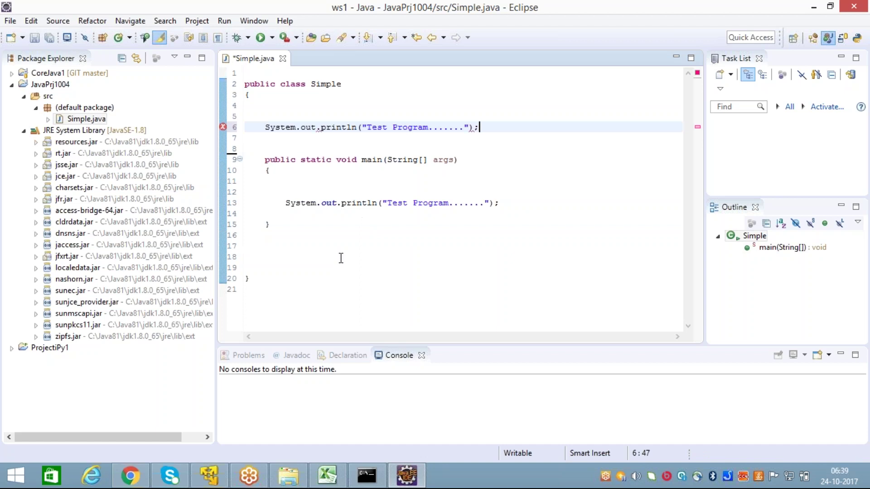
# Save Simple.java, delete the println statement from the class body above the main method, and save the file again
pyautogui.click(345, 256)
pyautogui.hotkey('ctrl', 's')
pyautogui.click(358, 245)
pyautogui.click(271, 129)
pyautogui.moveTo(274, 129); pyautogui.dragTo(515, 130)
pyautogui.press('Delete')
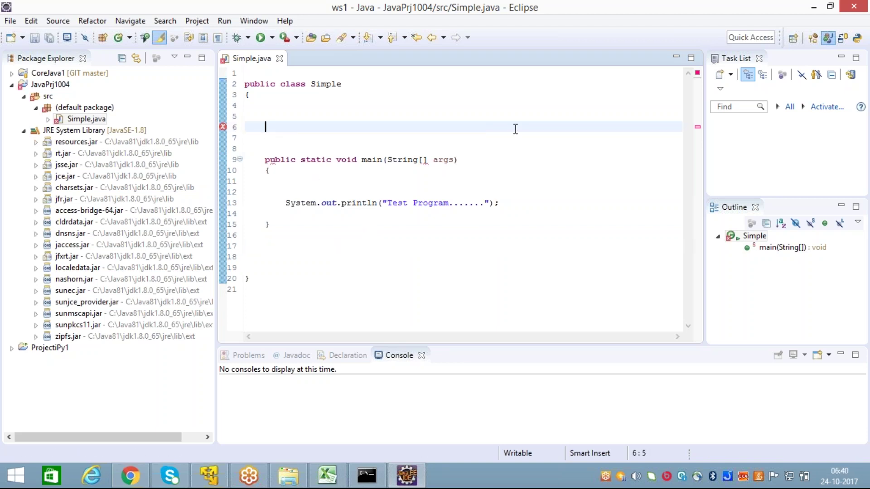
pyautogui.hotkey('ctrl', 's')
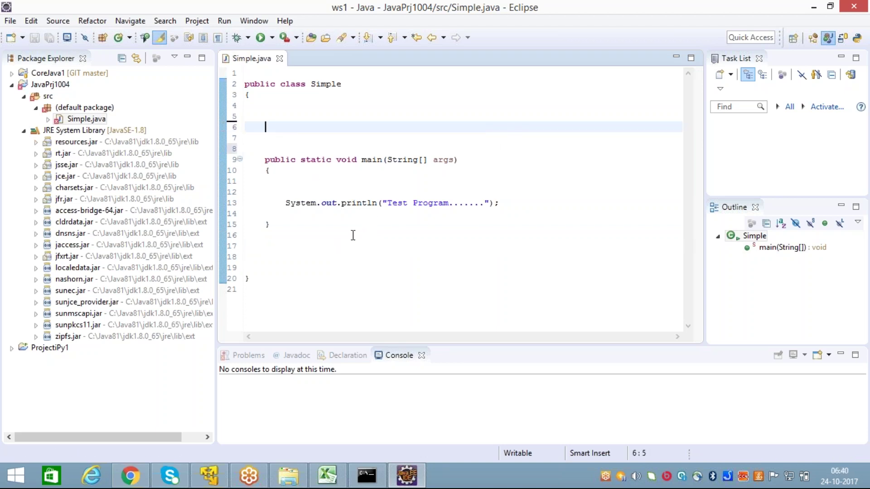
# Enlarge the console area beneath the code editor
pyautogui.click(362, 235)
pyautogui.moveTo(517, 348); pyautogui.dragTo(536, 277)
pyautogui.click(318, 174)
# Examine the main method's declaration, its braces and the println statement inside it
pyautogui.scroll(-1, 318, 174)
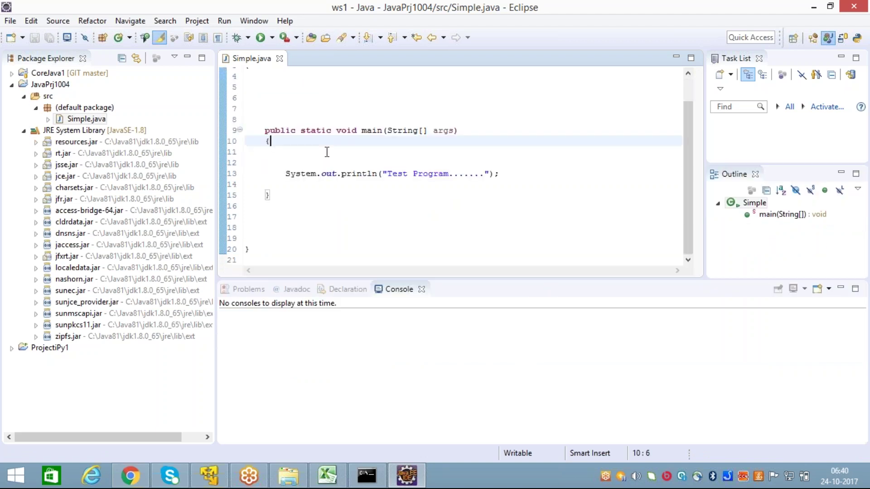
pyautogui.scroll(1, 324, 154)
pyautogui.scroll(-1, 320, 175)
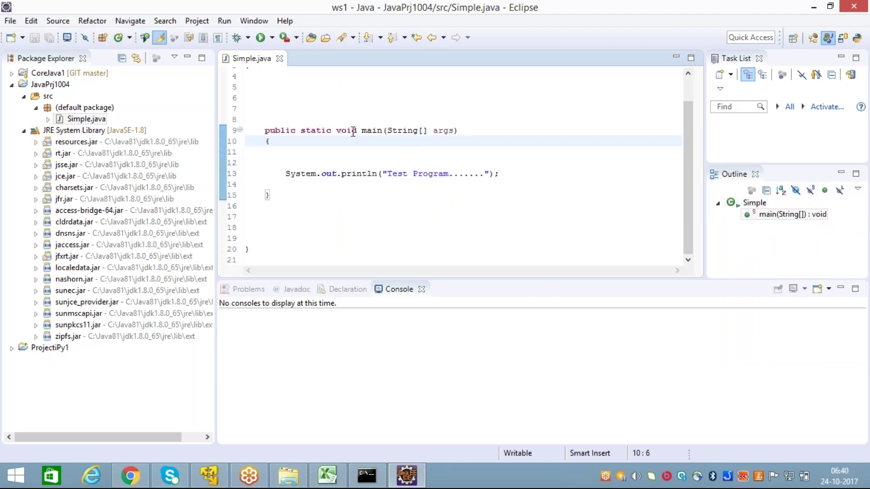
pyautogui.moveTo(363, 129); pyautogui.dragTo(379, 129)
pyautogui.click(345, 163)
pyautogui.click(321, 198)
pyautogui.click(310, 164)
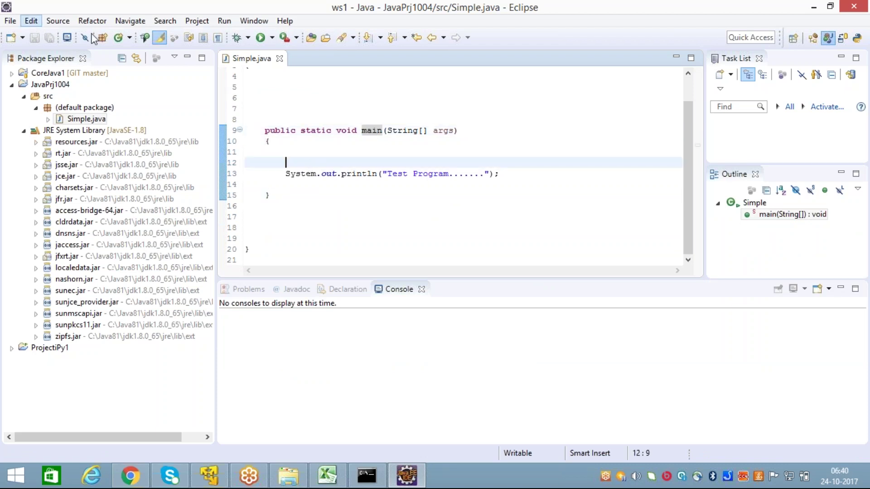
pyautogui.click(343, 207)
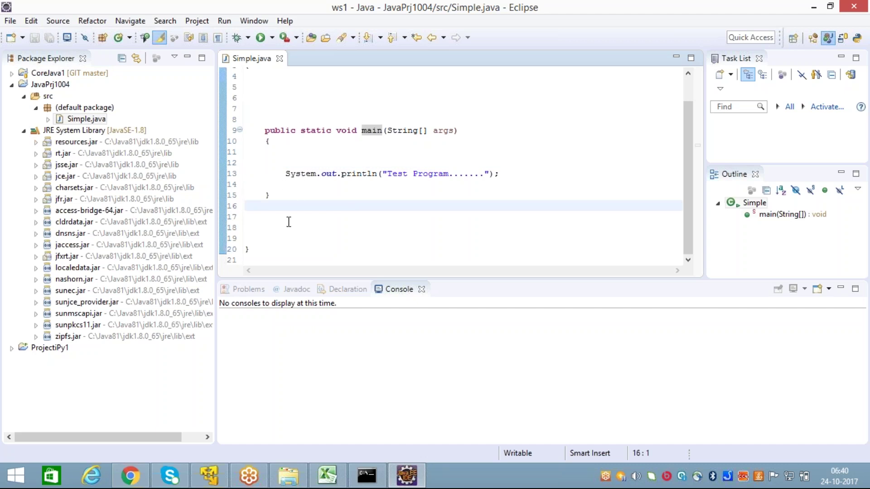
pyautogui.scroll(1, 328, 156)
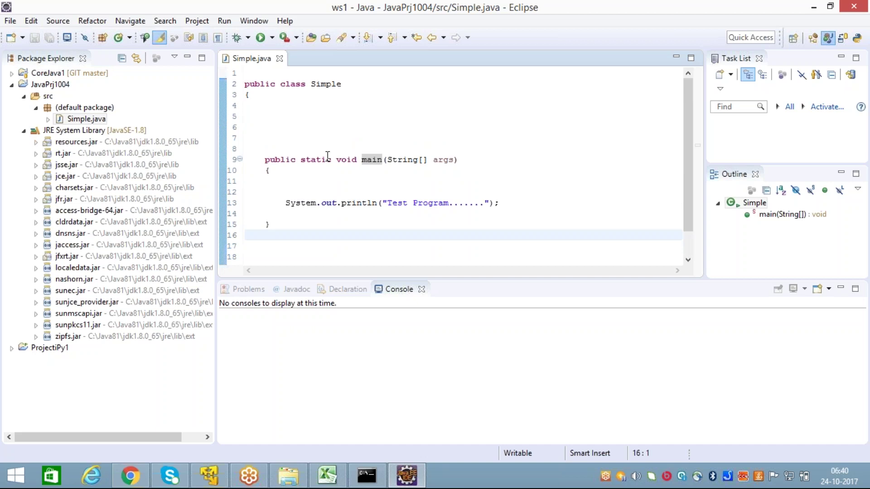
pyautogui.scroll(-1, 374, 158)
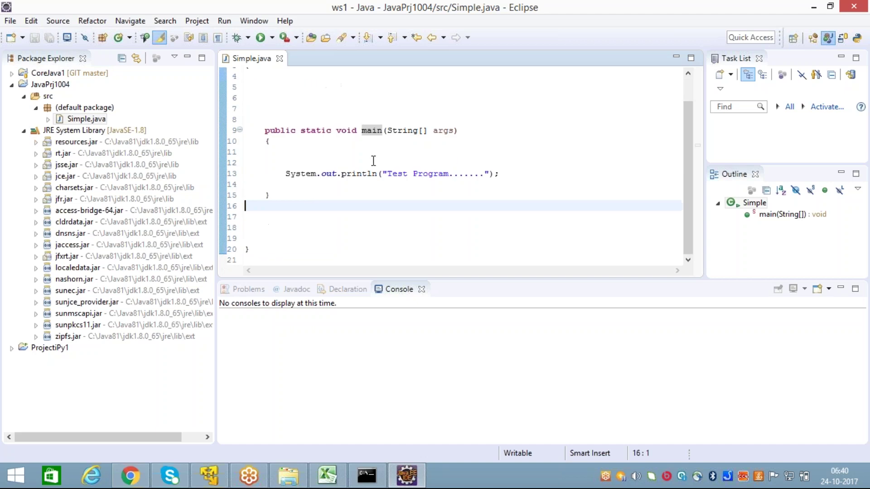
# Remove the semicolon from the end of the println statement in main and save Simple.java
pyautogui.click(503, 173)
pyautogui.press('BackSpace')
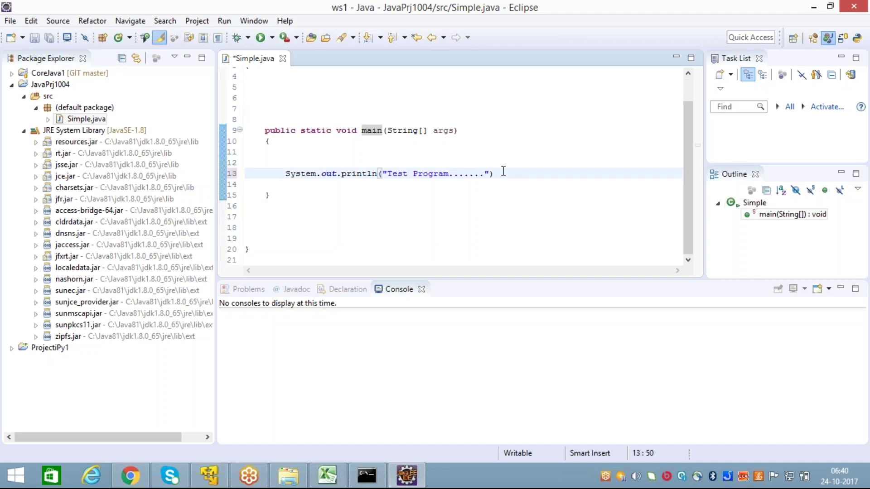
pyautogui.hotkey('ctrl', 's')
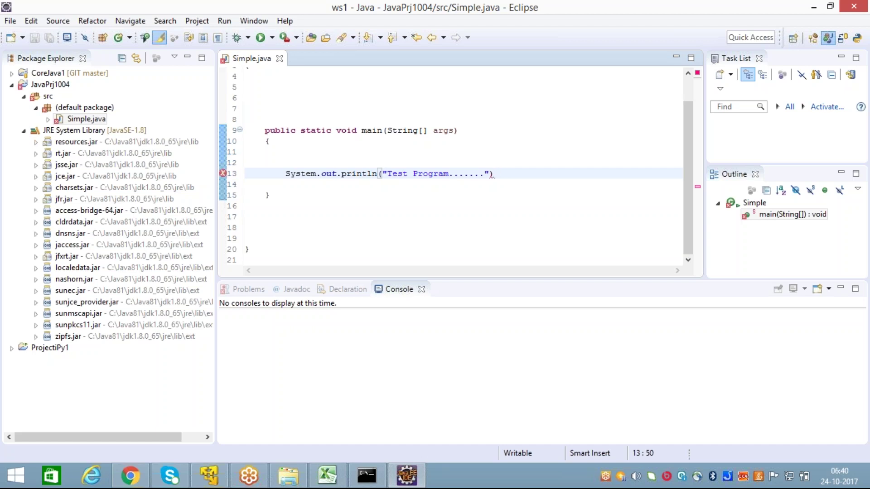
# Restore the semicolon at the end of the println statement in main and save Simple.java
pyautogui.moveTo(221, 173)
pyautogui.write(';')
pyautogui.click(576, 207)
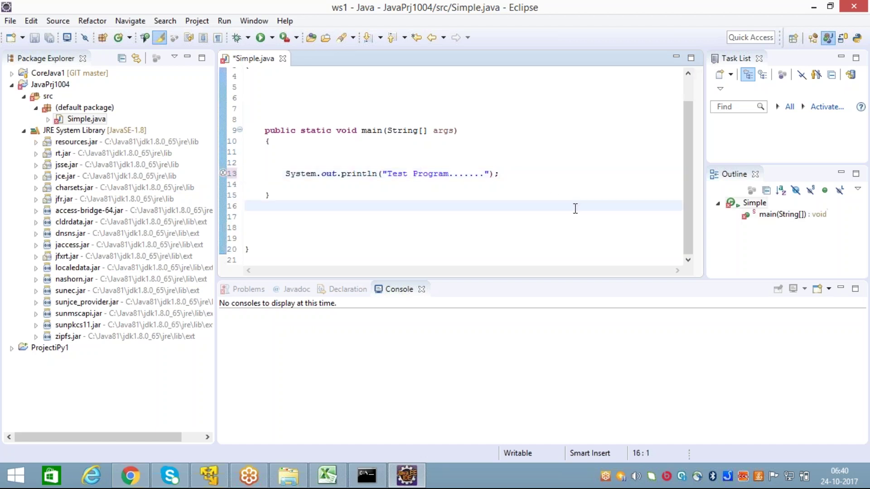
pyautogui.hotkey('ctrl', 's')
pyautogui.click(421, 216)
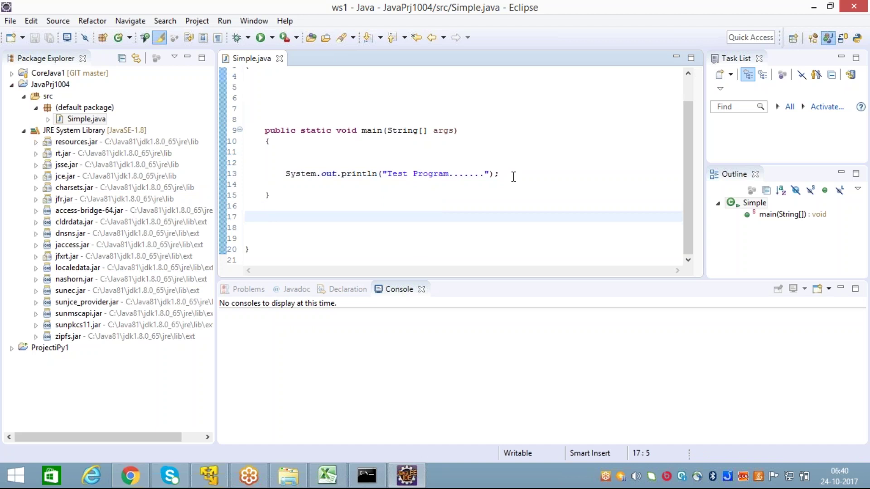
# Run the Simple program as a Java application
pyautogui.click(514, 176)
pyautogui.click(414, 204)
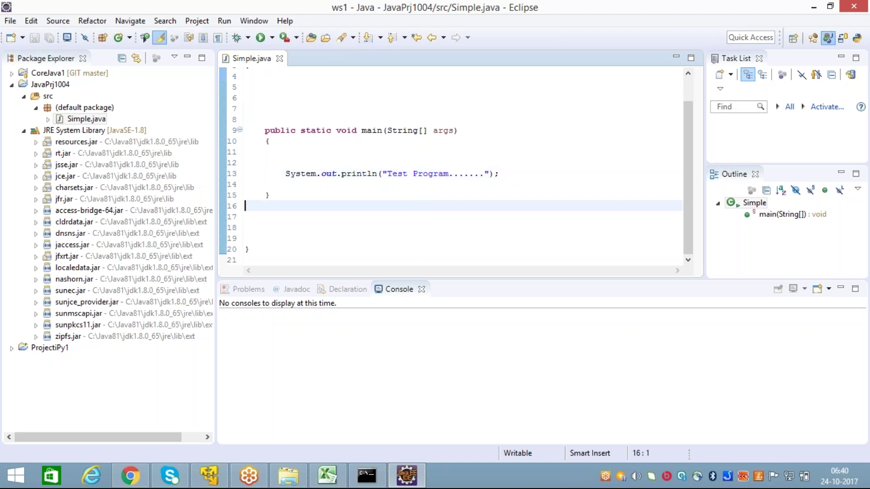
pyautogui.click(262, 40)
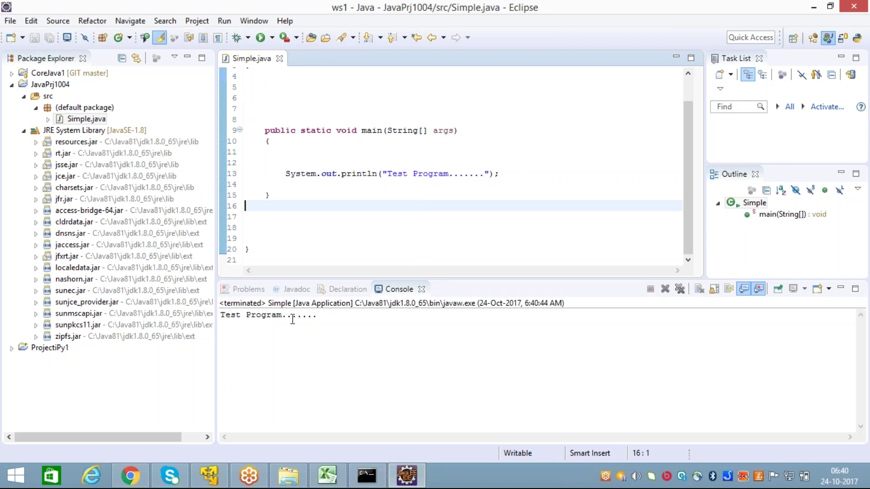
pyautogui.click(354, 148)
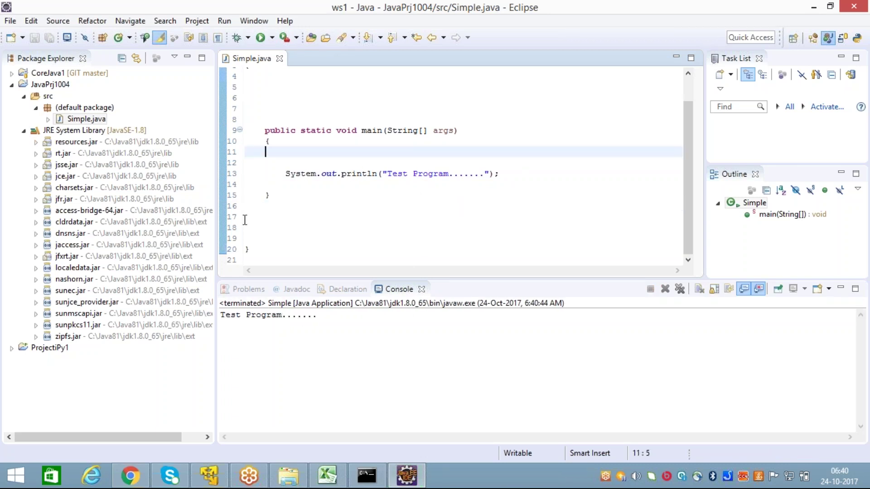
# Narrow the Package Explorer slightly, collapse the JRE System Library and expand Simple.java down to its main method
pyautogui.moveTo(213, 210); pyautogui.dragTo(204, 210)
pyautogui.click(57, 131)
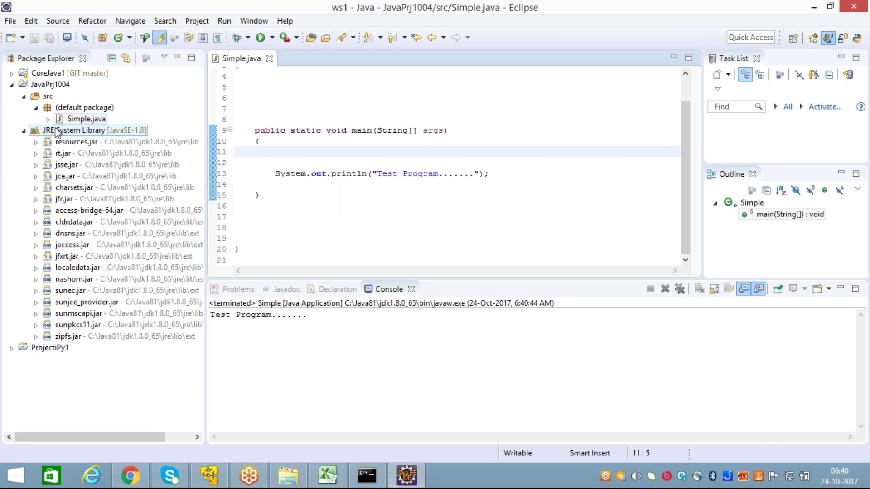
pyautogui.click(53, 156)
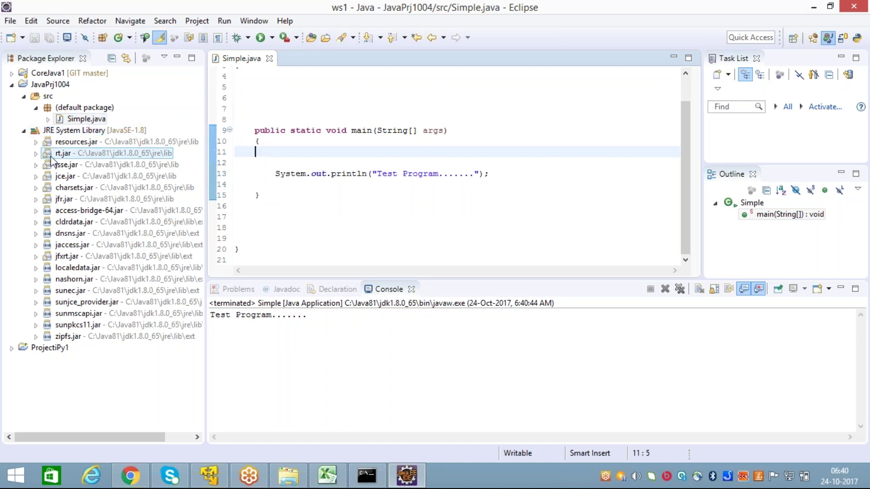
pyautogui.click(25, 131)
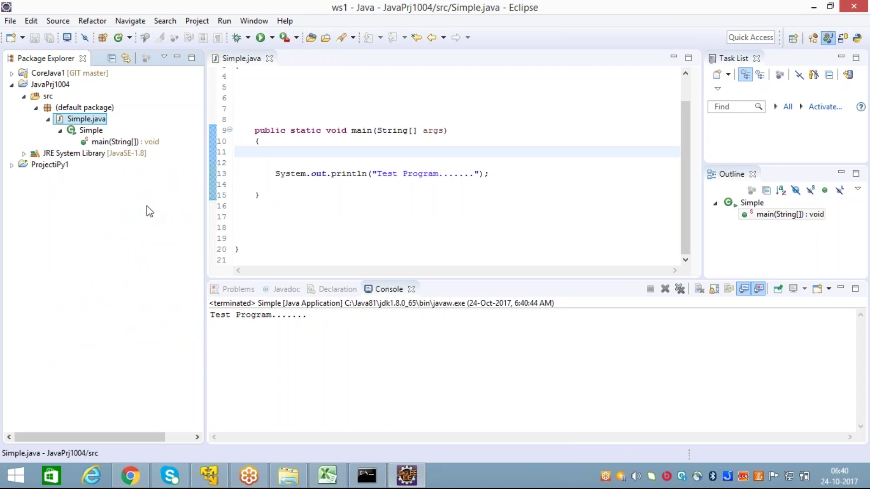
pyautogui.click(465, 205)
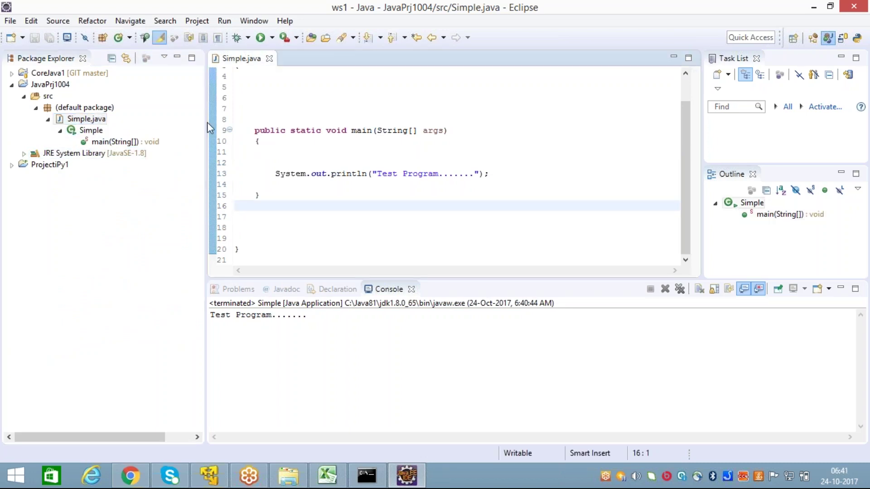
pyautogui.click(262, 87)
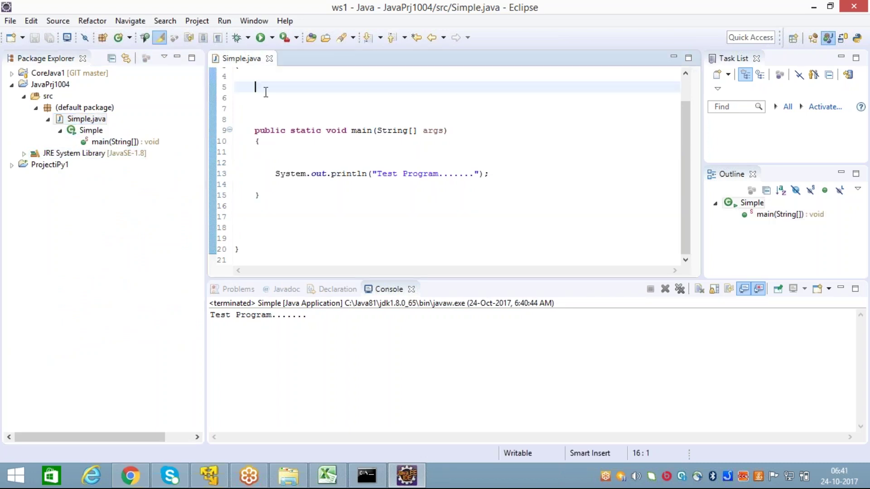
# View the resource properties of the Simple class, including its file location, and close them without changes
pyautogui.click(85, 133)
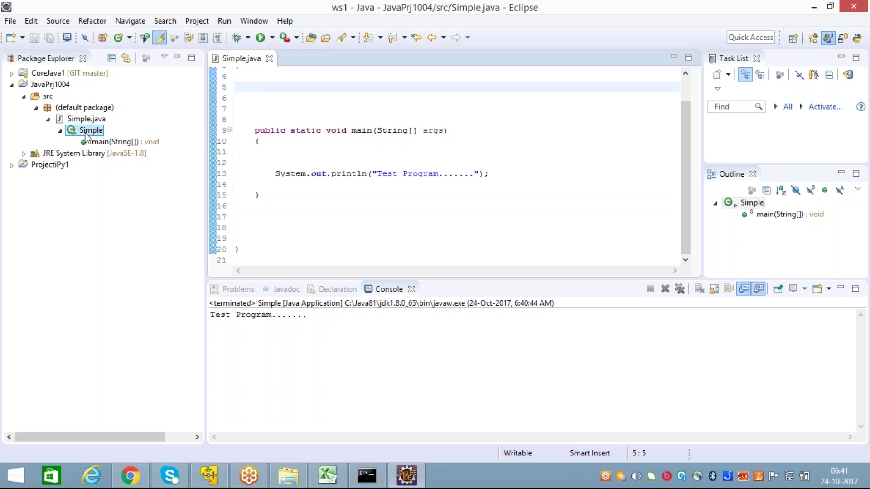
pyautogui.rightClick(88, 135)
pyautogui.click(150, 452)
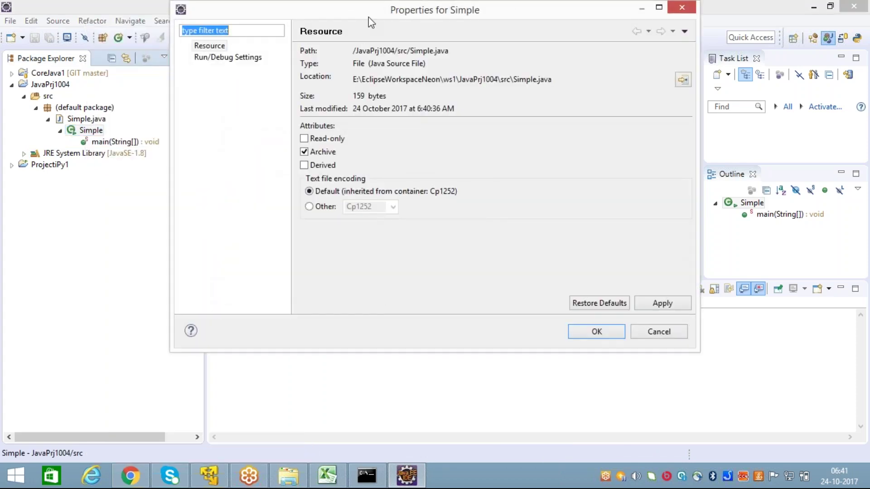
pyautogui.moveTo(369, 16); pyautogui.dragTo(262, 72)
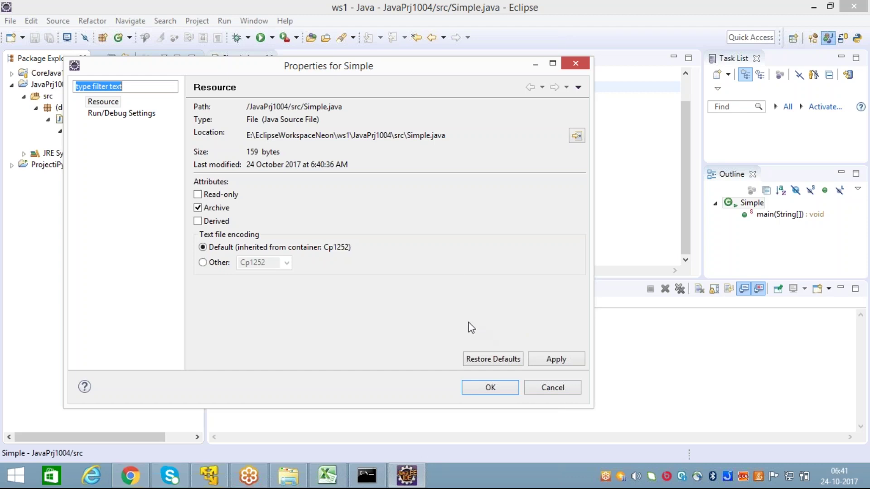
pyautogui.click(551, 393)
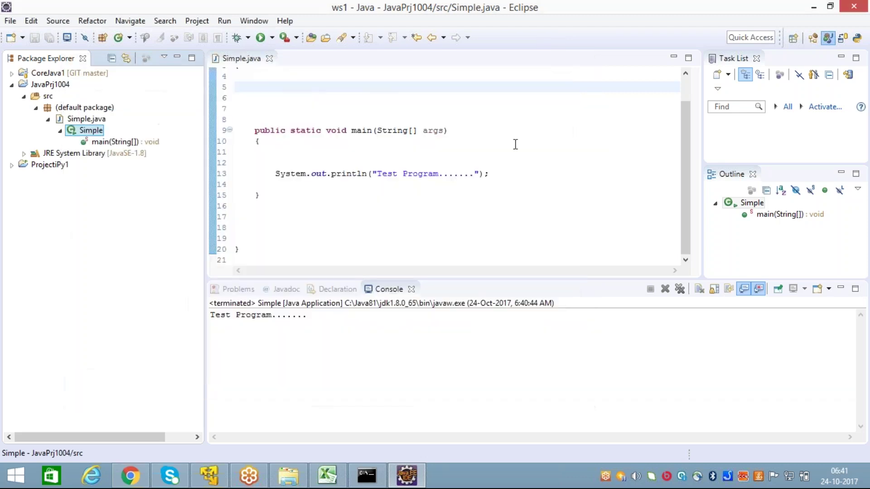
pyautogui.click(514, 142)
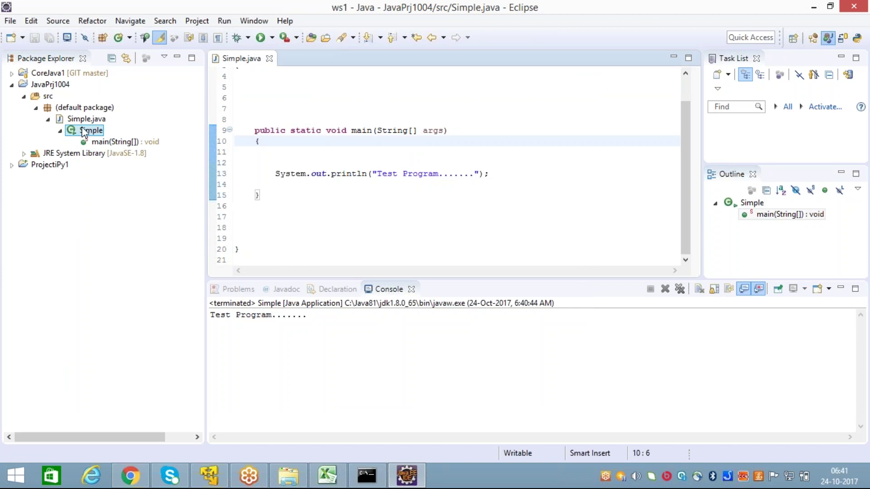
# Examine the Simple class under Simple.java in the project tree, collapsing and re-expanding it to show its main method
pyautogui.click(90, 119)
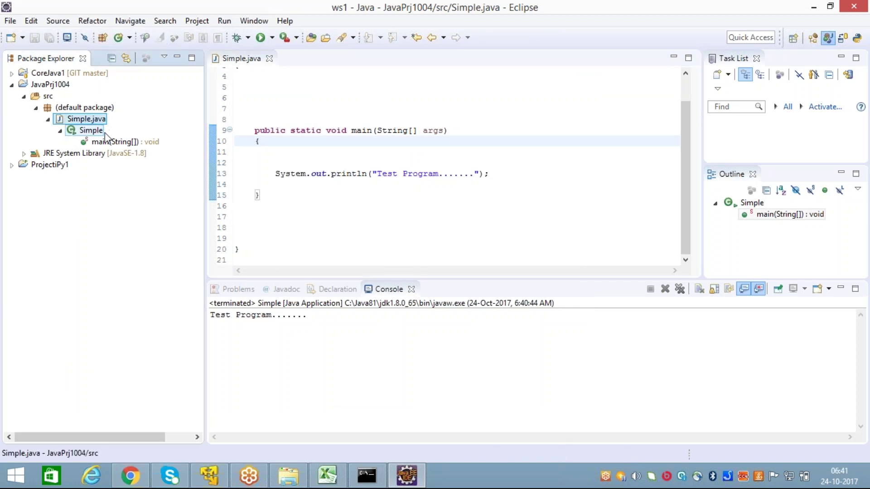
pyautogui.click(356, 108)
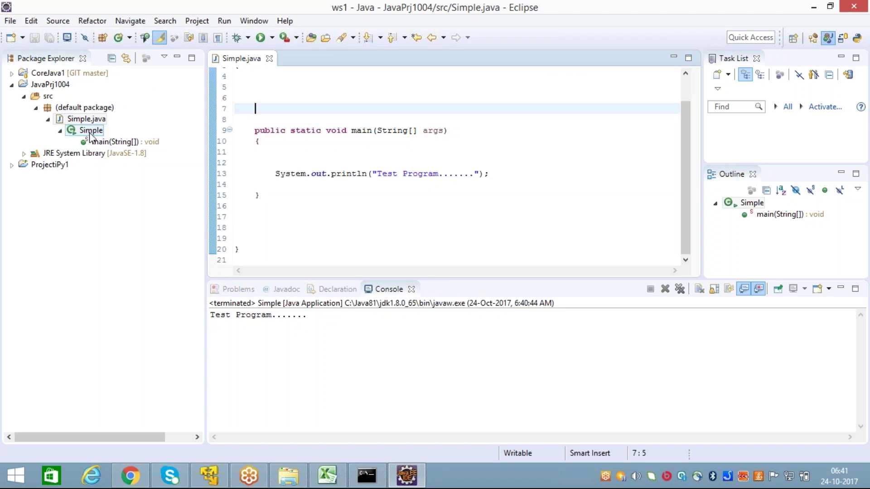
pyautogui.click(61, 131)
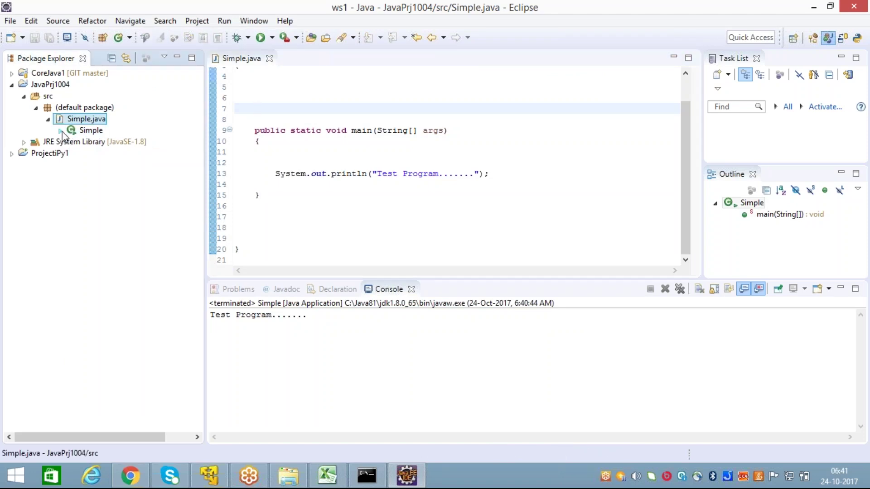
pyautogui.click(61, 131)
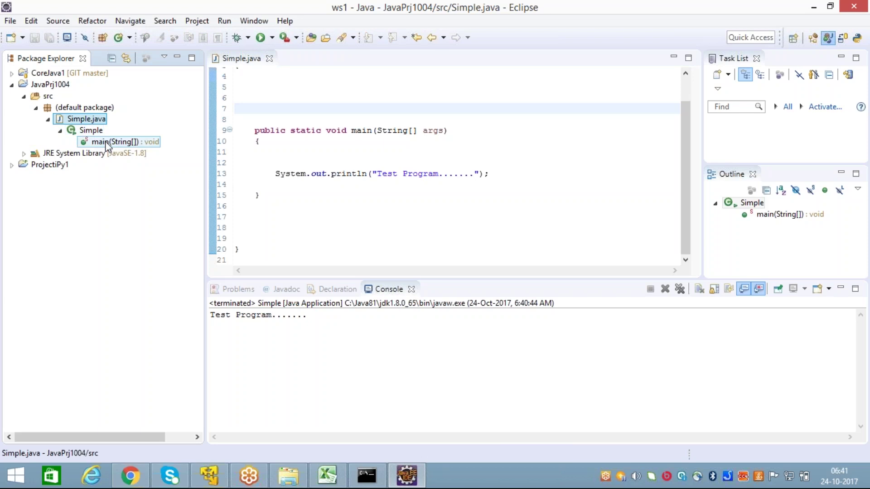
pyautogui.click(427, 201)
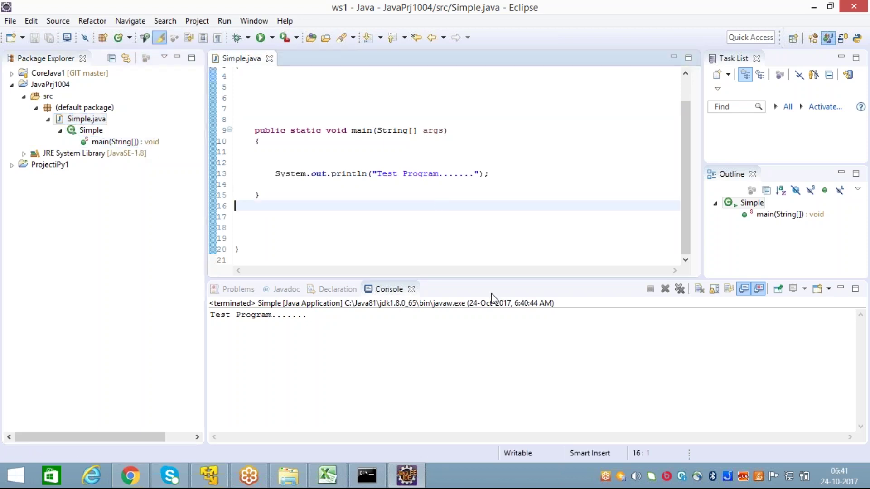
# Shrink the console area to give the code editor enough height for the whole Simple class
pyautogui.moveTo(511, 290); pyautogui.dragTo(511, 339)
pyautogui.click(489, 246)
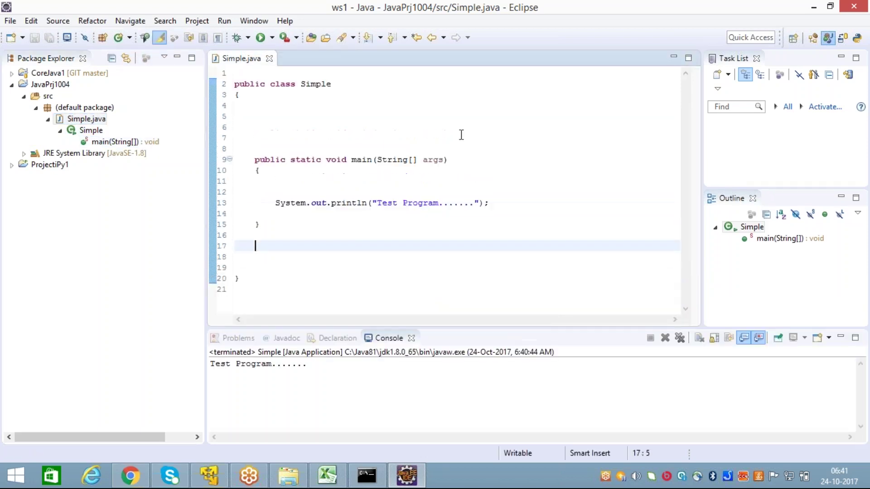
pyautogui.click(394, 126)
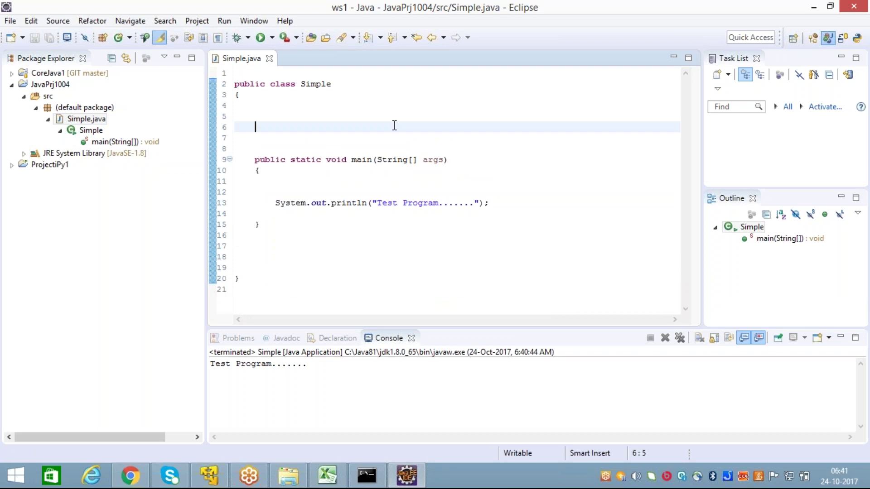
# Open the properties of the JavaPrj1004 project to view its resource information and location
pyautogui.click(64, 85)
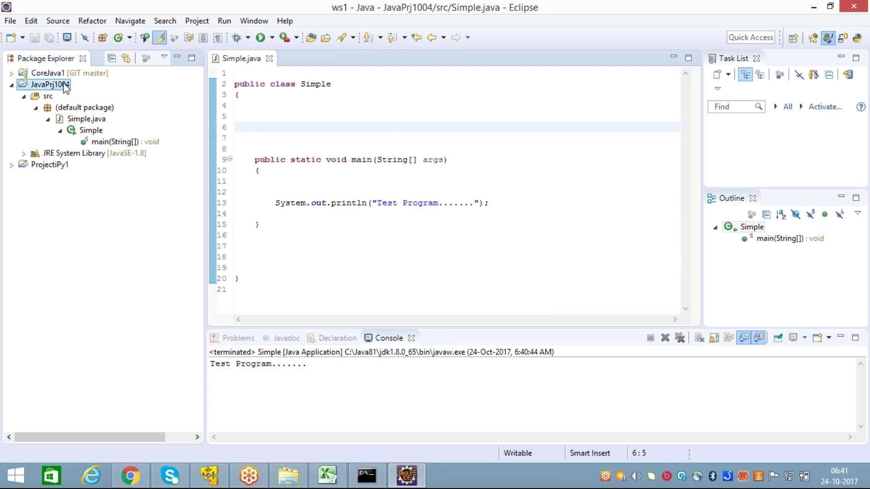
pyautogui.rightClick(65, 85)
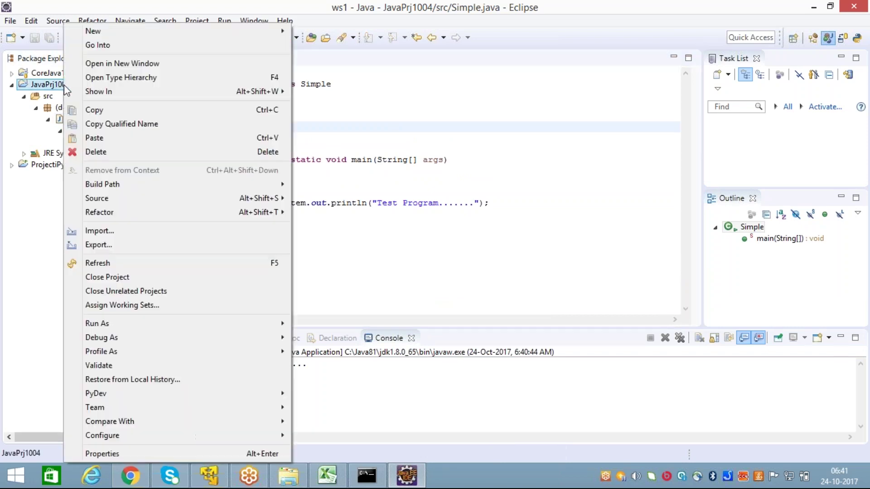
pyautogui.click(125, 453)
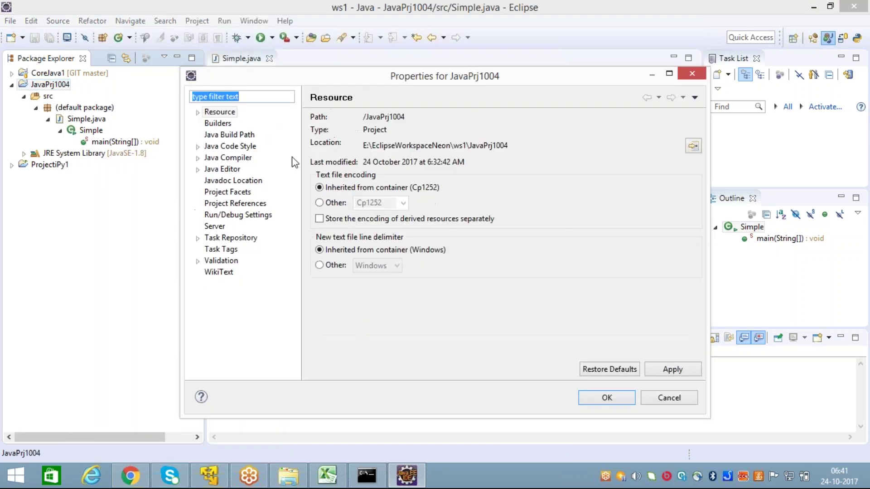
# Show the libraries on the Java build path of the JavaPrj1004 project
pyautogui.click(229, 157)
pyautogui.click(230, 102)
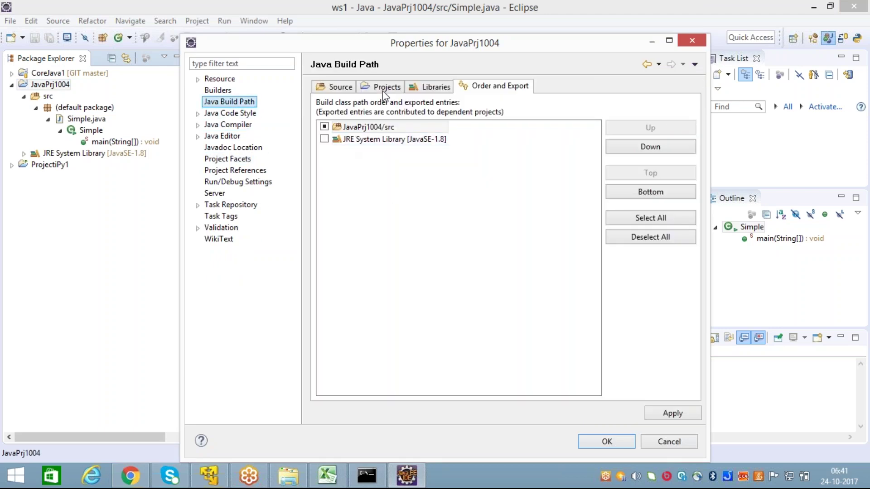
pyautogui.click(434, 87)
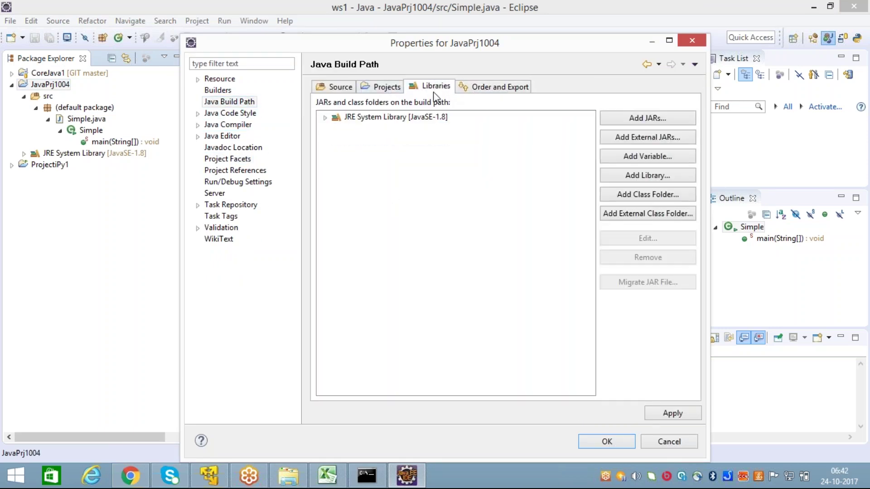
# Expand JRE System Library [JavaSE-1.8], examine its JAR files, and close the project properties without changes
pyautogui.press('n')
pyautogui.press('s')
pyautogui.press('r')
pyautogui.press('s')
pyautogui.press('j')
pyautogui.press('l')
pyautogui.press('a')
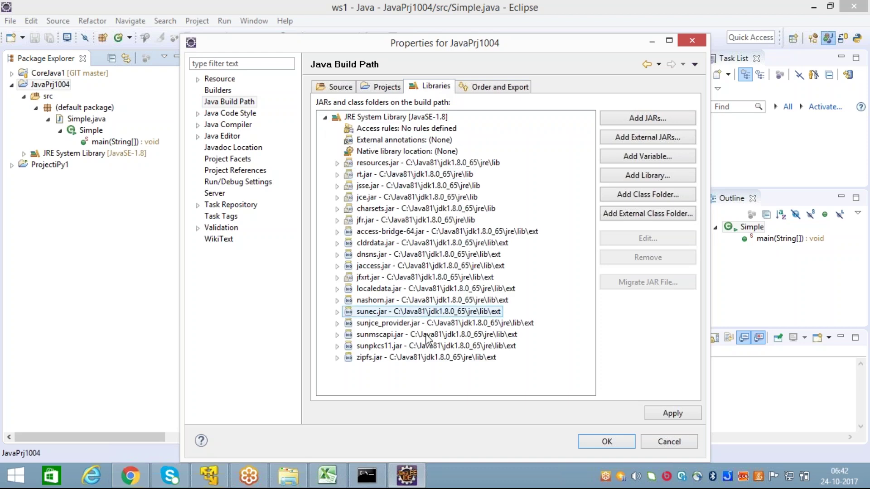
pyautogui.press('n')
pyautogui.press('a')
pyautogui.press('s')
pyautogui.press('a')
pyautogui.press('e')
pyautogui.press('j')
pyautogui.press('f')
pyautogui.press('s')
pyautogui.press('n')
pyautogui.press('r')
pyautogui.press('l')
pyautogui.press('r')
pyautogui.press('z')
pyautogui.press('Up')
pyautogui.click(559, 401)
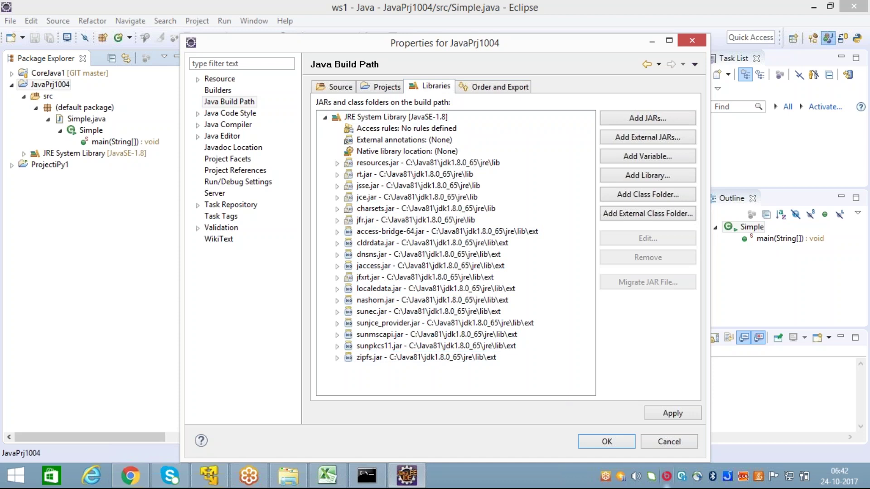
pyautogui.click(673, 443)
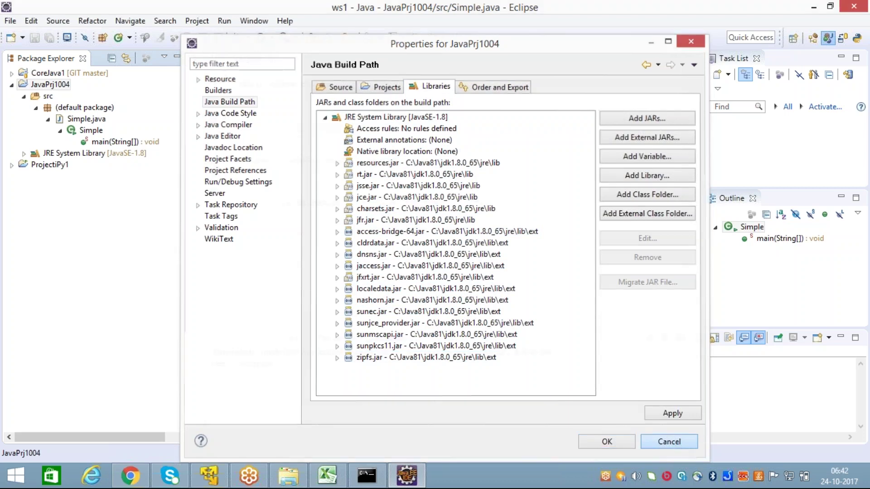
pyautogui.click(387, 254)
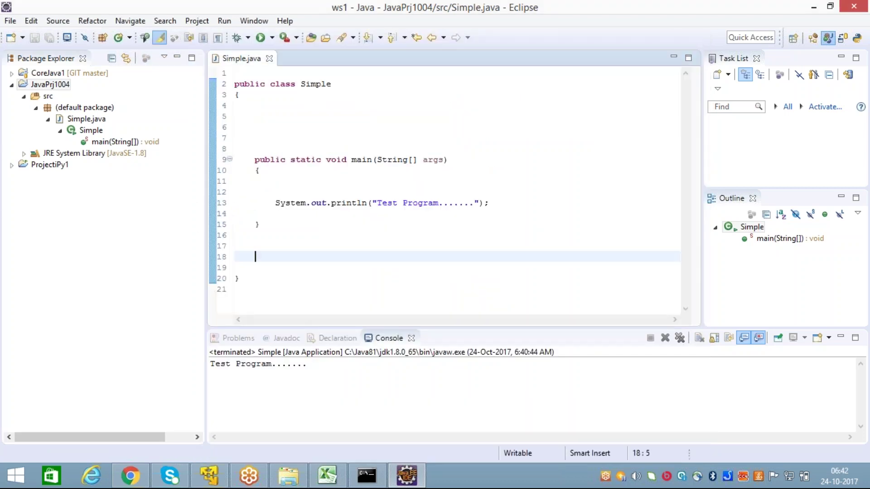
pyautogui.click(327, 117)
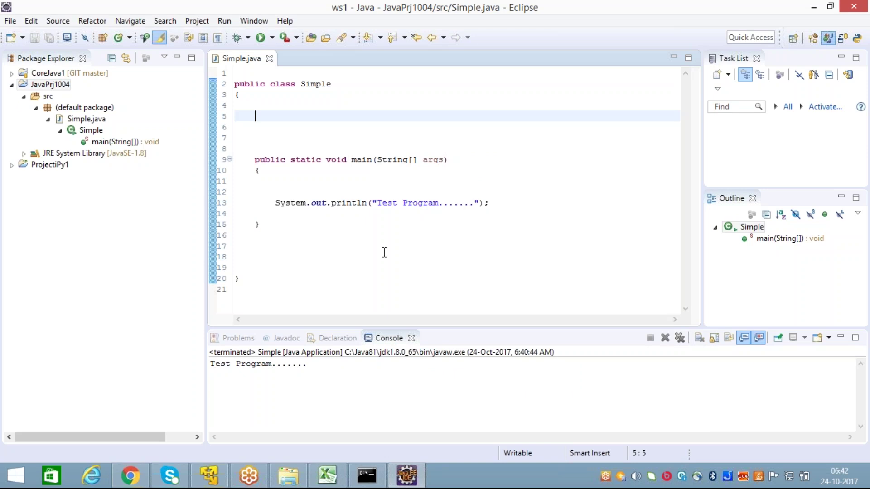
pyautogui.click(368, 251)
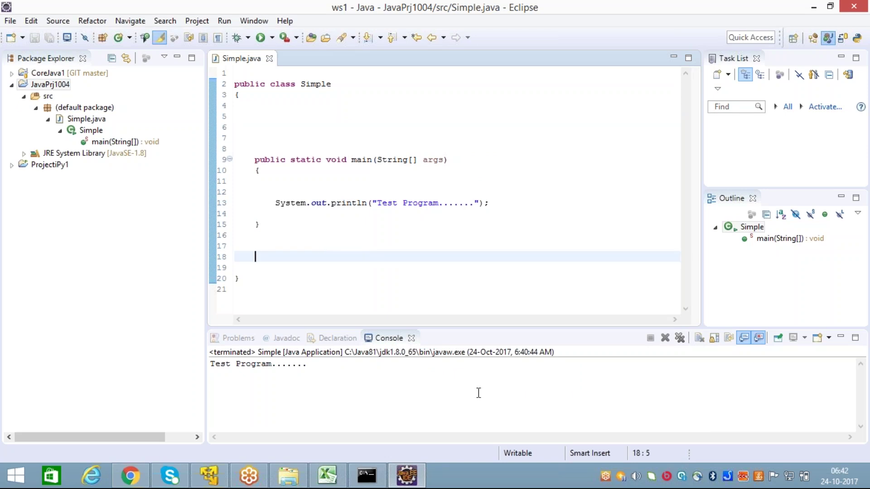
pyautogui.click(420, 130)
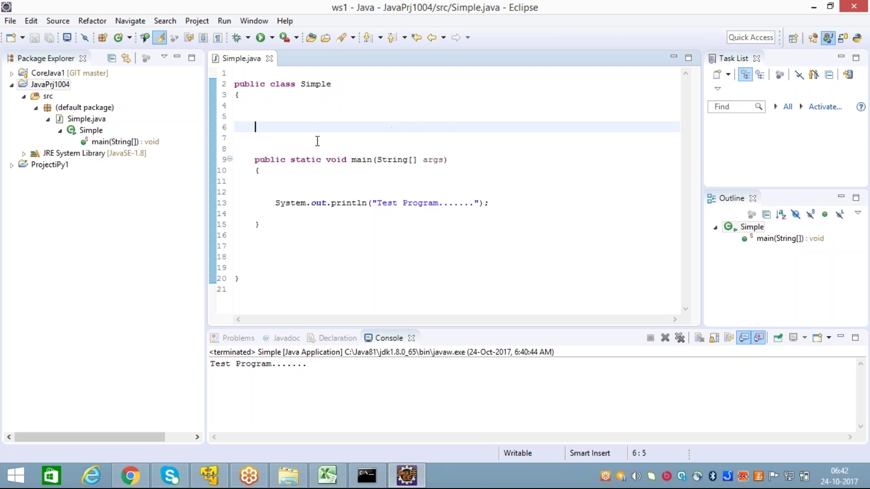
# Insert three blank lines above the Simple class declaration in Simple.java
pyautogui.click(251, 75)
pyautogui.moveTo(435, 160)
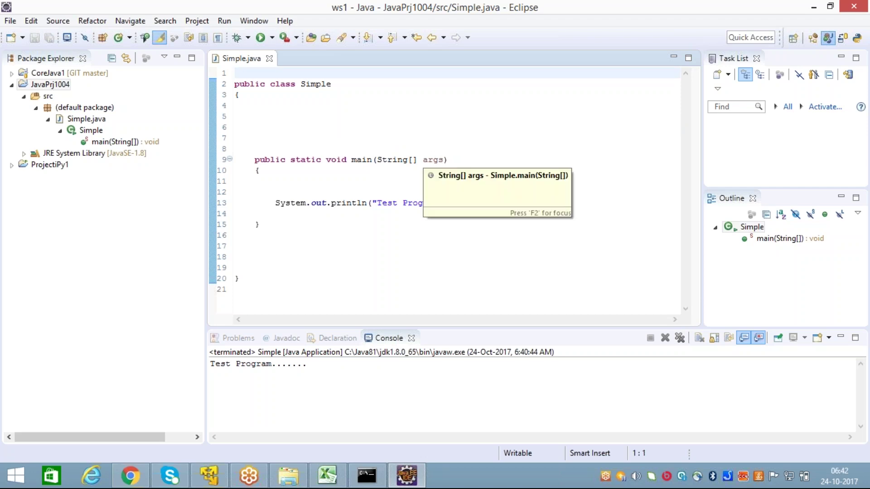
pyautogui.press('Return')
pyautogui.press('Return')
pyautogui.press('Return')
pyautogui.press('Up')
pyautogui.press('Up')
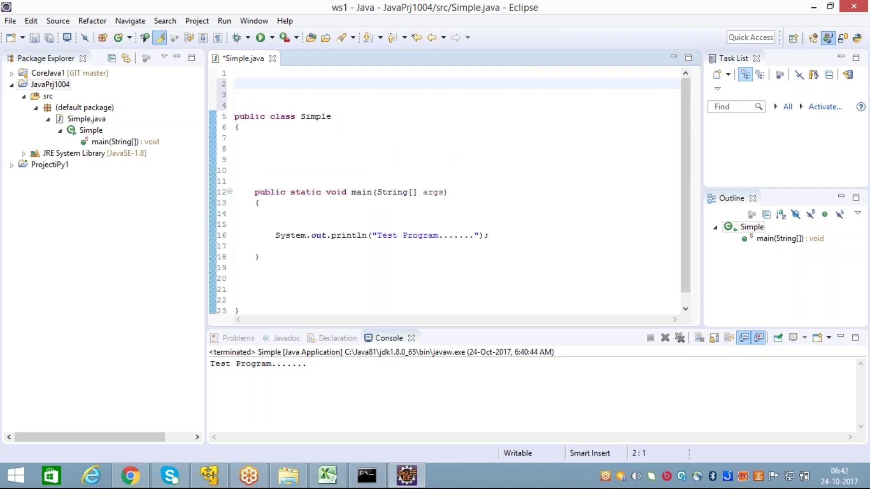
pyautogui.click(813, 6)
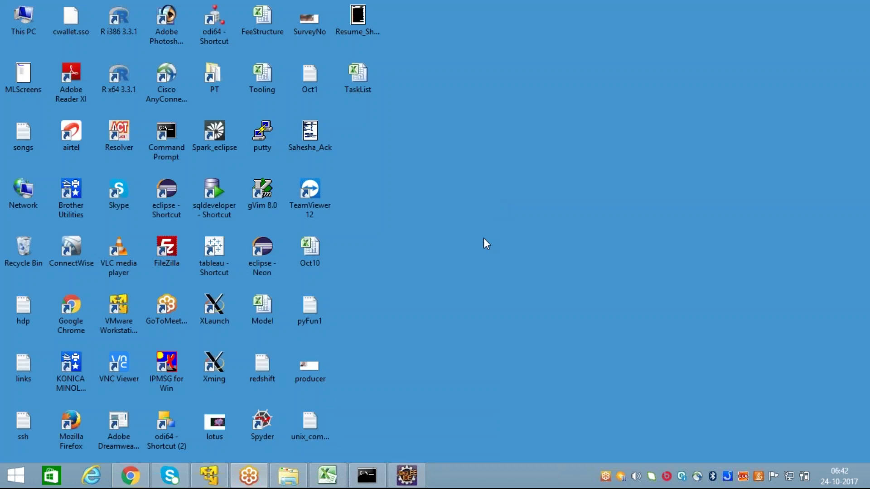
pyautogui.click(407, 475)
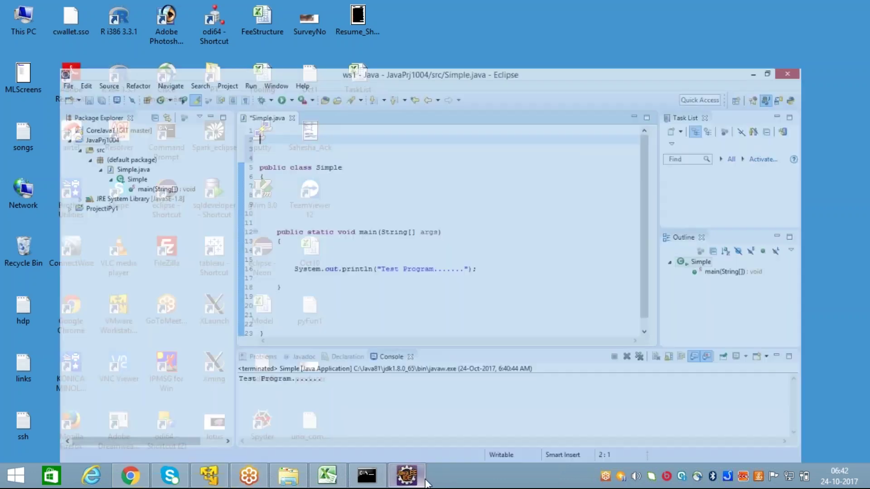
pyautogui.click(405, 145)
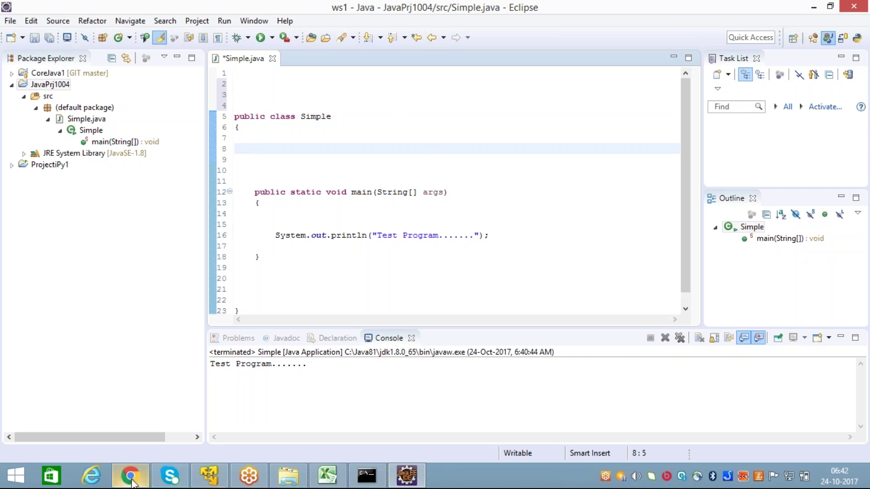
# Switch to File Explorer and open the text file 0_Map_WithJobOnly_-1 from the newAPIPrograms folder in a maximized Notepad window
pyautogui.moveTo(287, 481)
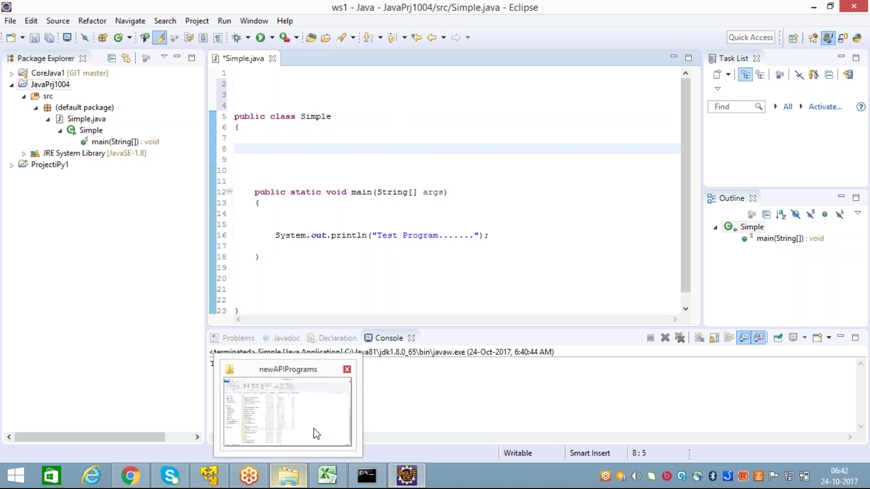
pyautogui.rightClick(286, 477)
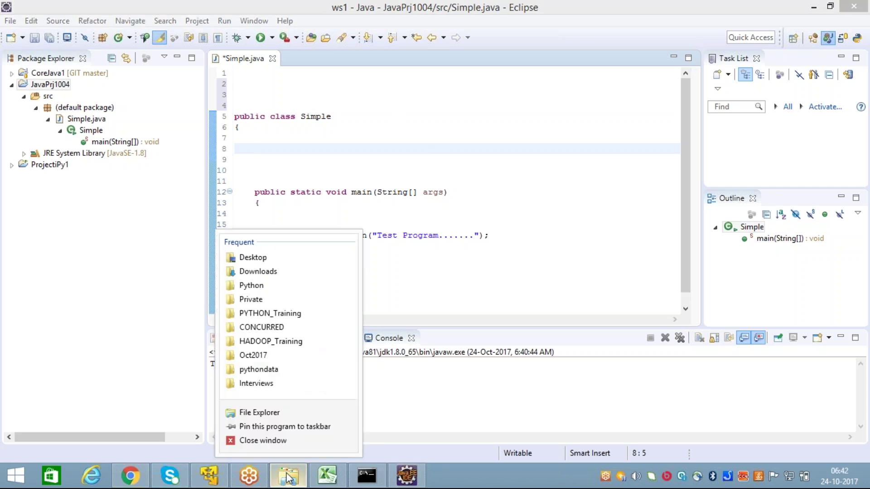
pyautogui.click(286, 478)
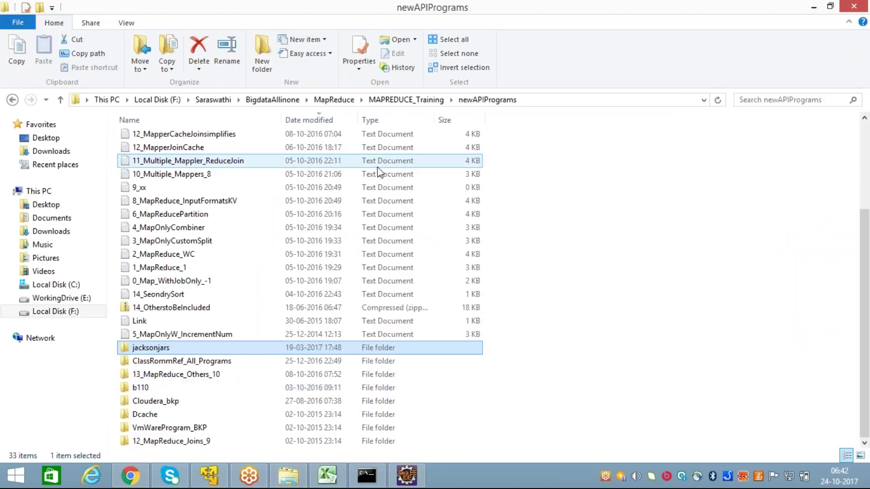
pyautogui.scroll(3, 546, 254)
pyautogui.scroll(-2, 548, 256)
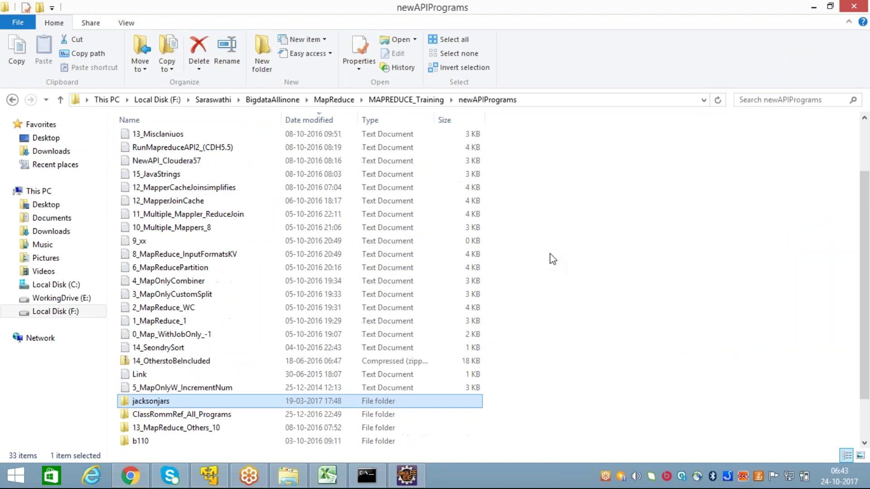
pyautogui.scroll(-2, 552, 258)
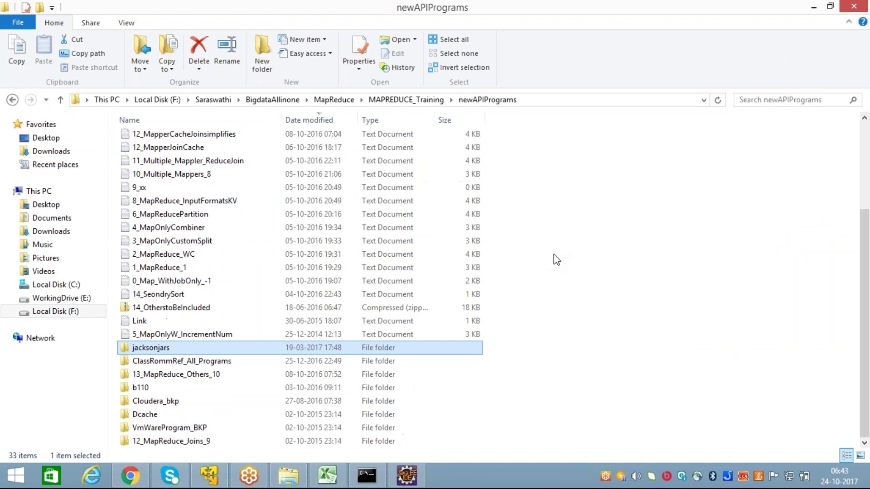
pyautogui.doubleClick(233, 283)
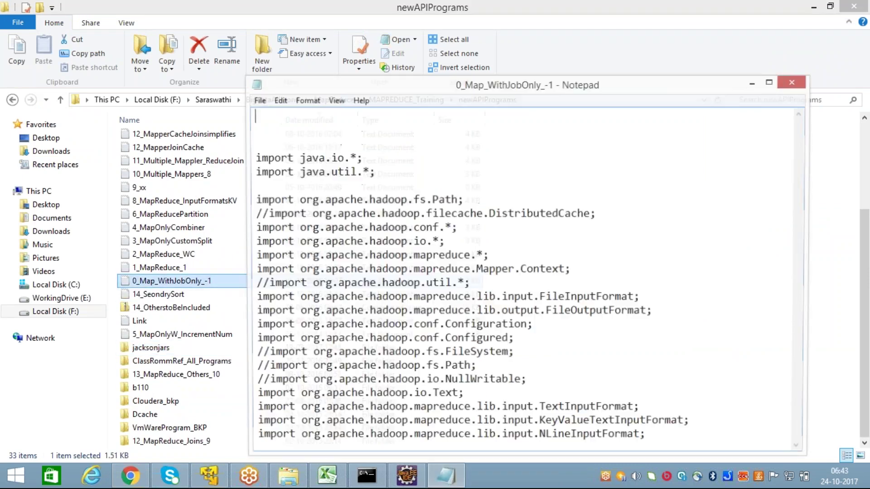
pyautogui.doubleClick(441, 86)
# Review the frizbeeMR program and copy the Configuration conf and Job job declaration lines from its main method
pyautogui.scroll(-9, 479, 200)
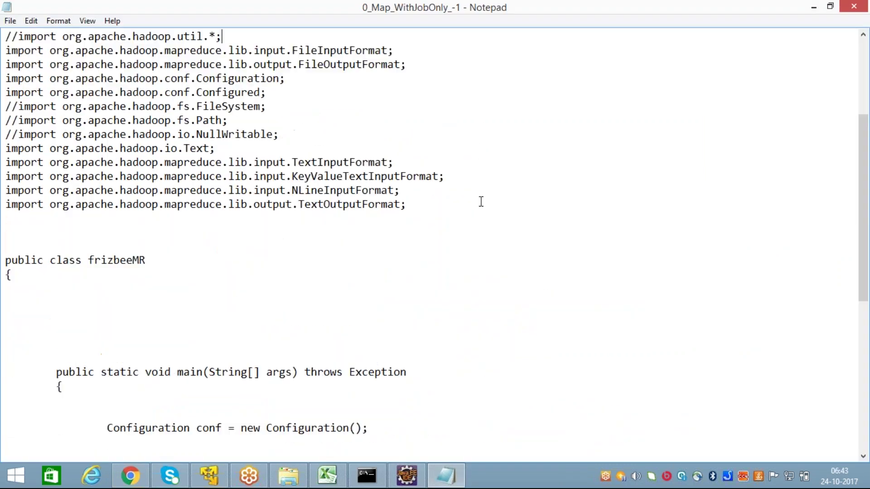
pyautogui.scroll(-3, 379, 265)
pyautogui.scroll(2, 381, 266)
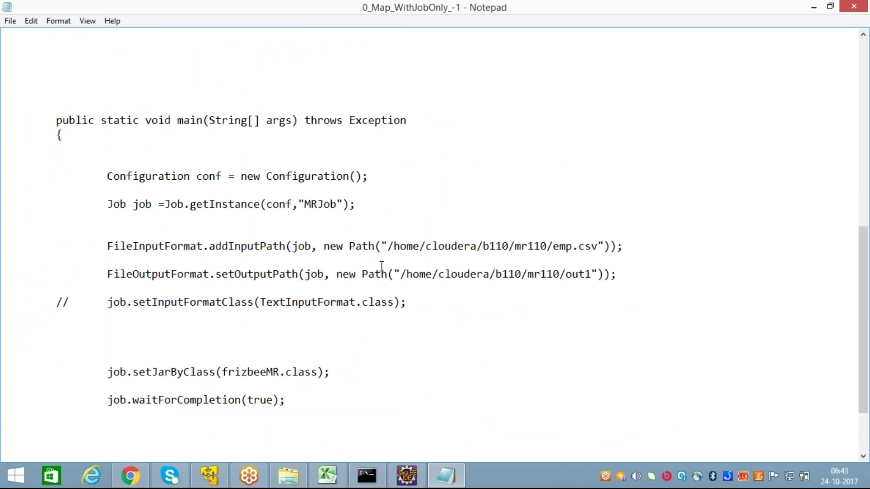
pyautogui.scroll(-2, 381, 266)
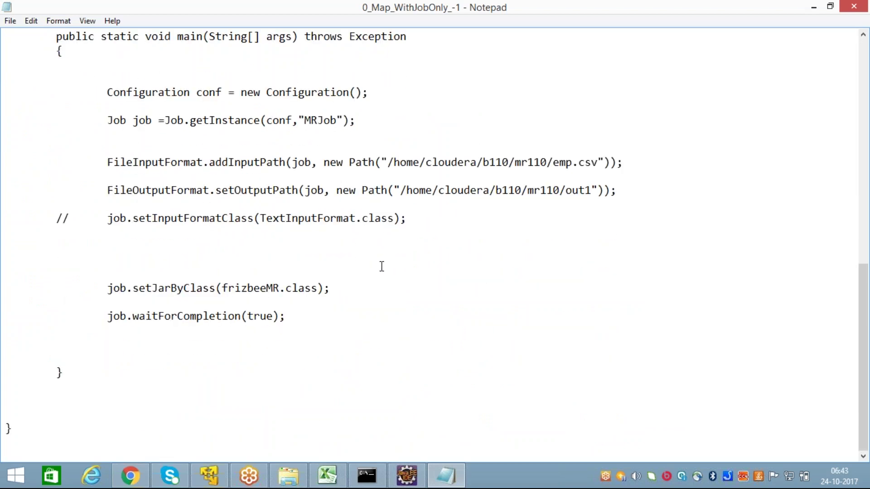
pyautogui.scroll(1, 381, 266)
pyautogui.scroll(1, 381, 267)
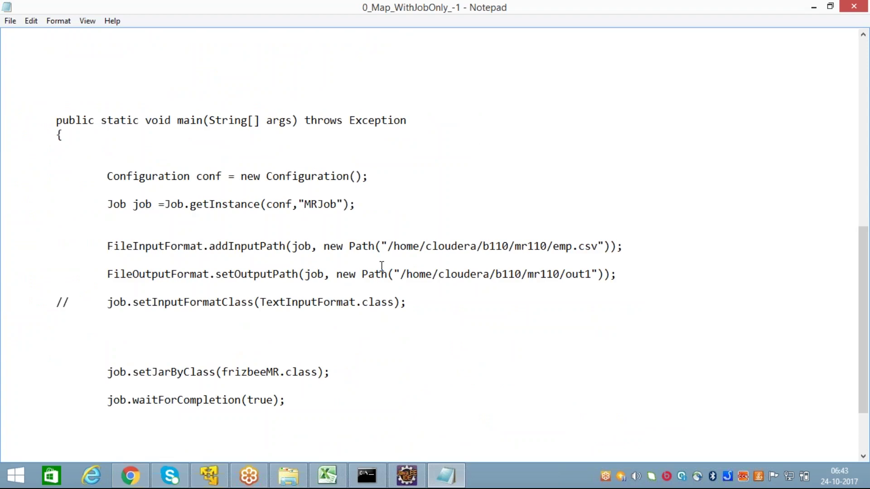
pyautogui.scroll(2, 381, 267)
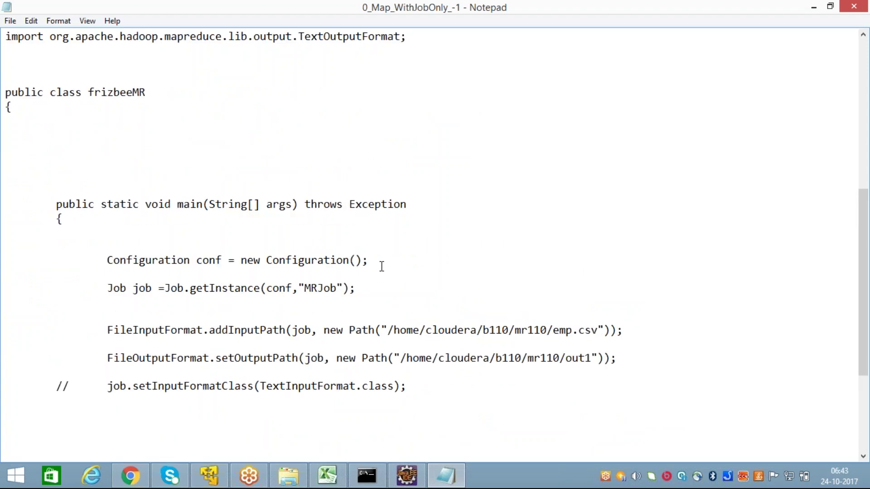
pyautogui.scroll(3, 381, 266)
pyautogui.scroll(-7, 382, 266)
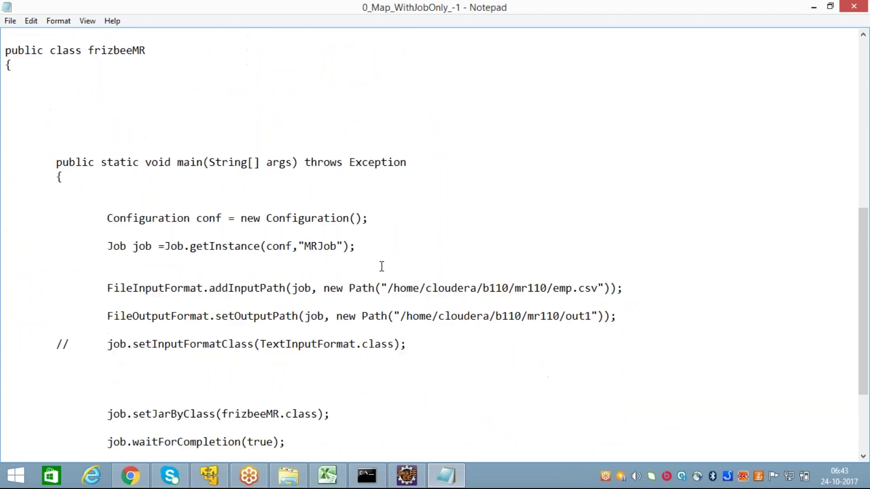
pyautogui.scroll(1, 506, 248)
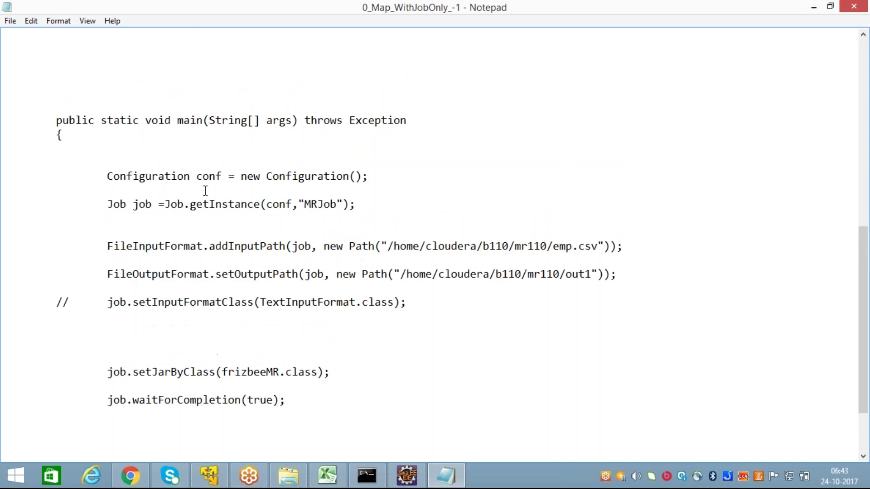
pyautogui.moveTo(106, 175); pyautogui.dragTo(358, 205)
pyautogui.hotkey('ctrl', 'c')
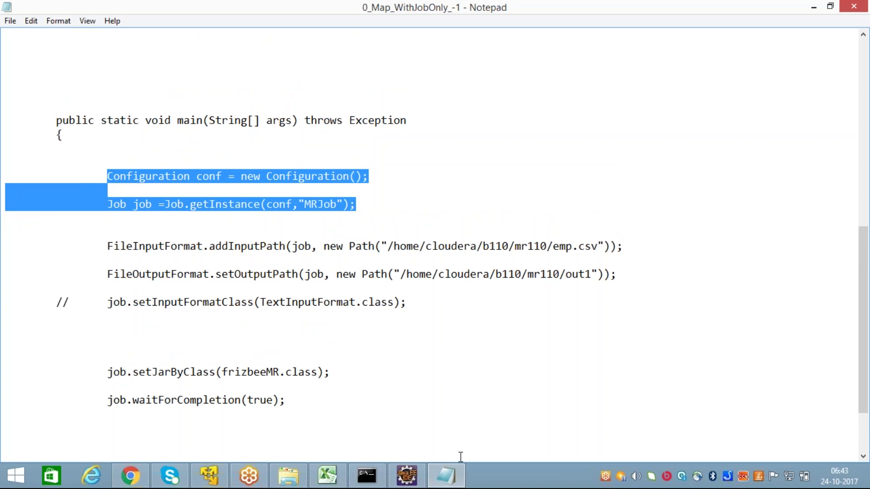
# Switch back to Eclipse and add five blank lines below the println statement in the main method of Simple
pyautogui.click(406, 476)
pyautogui.click(326, 267)
pyautogui.scroll(-1, 345, 257)
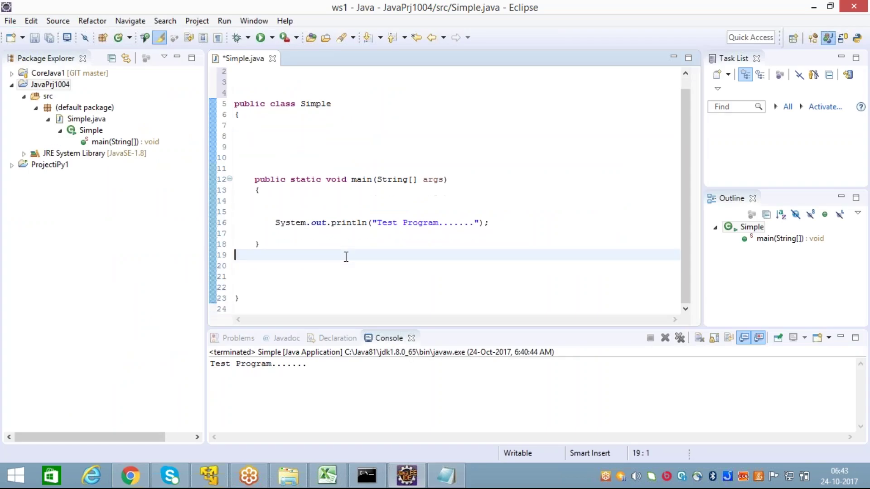
pyautogui.click(280, 212)
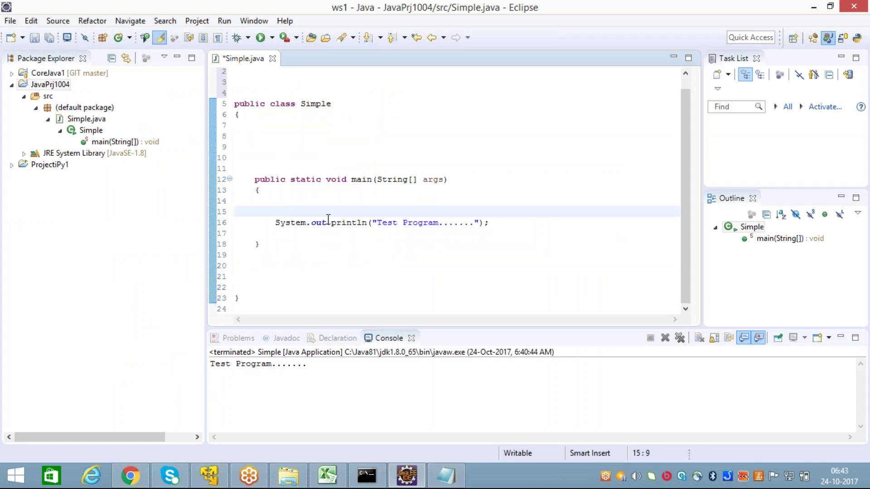
pyautogui.press('Down')
pyautogui.press('Down')
pyautogui.press('Return')
pyautogui.press('Return')
pyautogui.press('Return')
pyautogui.press('Return')
pyautogui.press('Return')
pyautogui.press('Up')
pyautogui.press('Up')
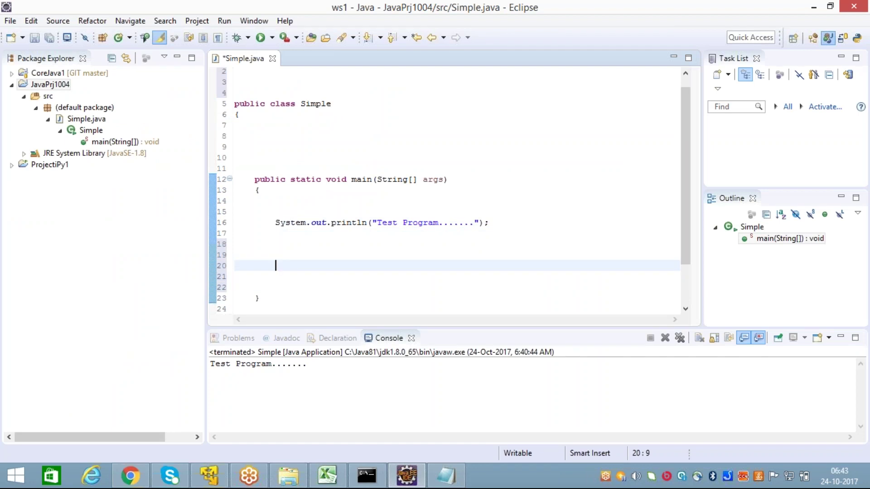
pyautogui.press('Up')
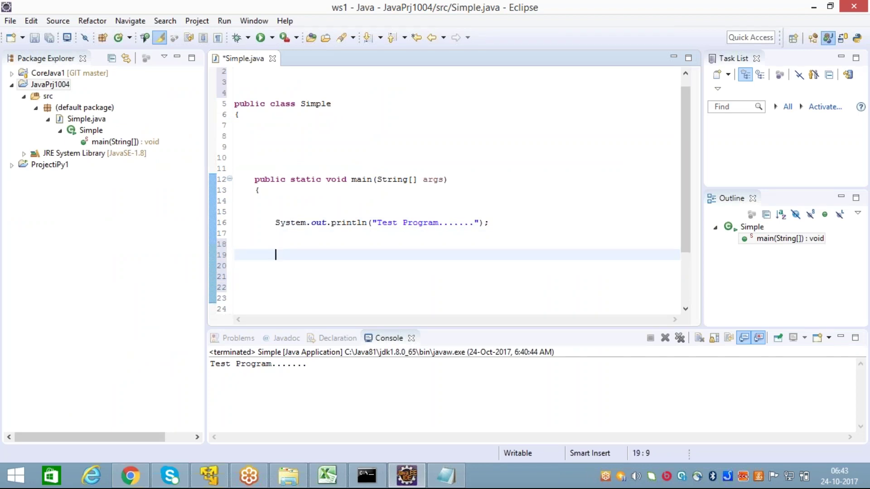
# Paste the copied Configuration and Job lines at line 19, indent the Configuration line to match the println statement, and save Simple.java
pyautogui.hotkey('ctrl', 'v')
pyautogui.hotkey('ctrl', 's')
pyautogui.press('Up')
pyautogui.press('Up')
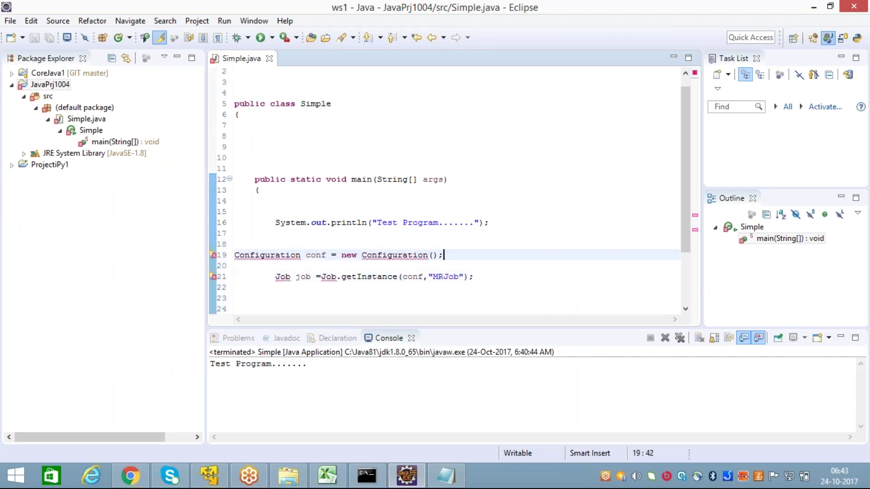
pyautogui.press('Home')
pyautogui.press('Tab')
pyautogui.press('Tab')
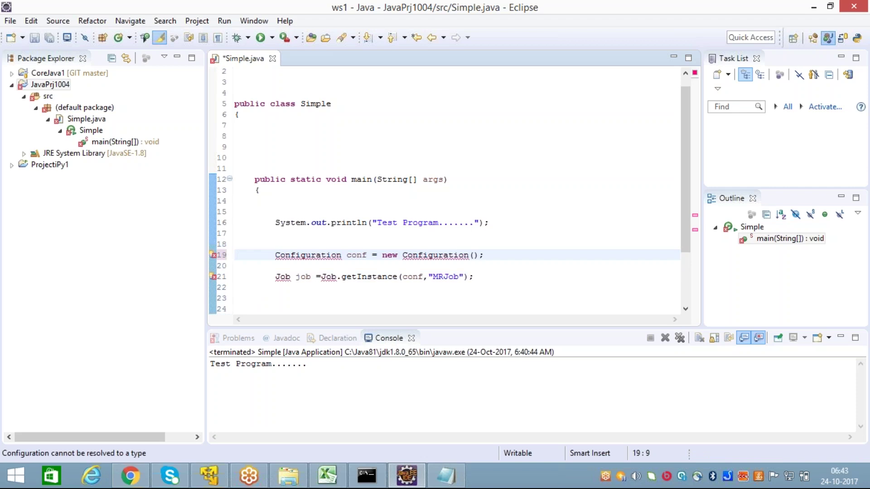
pyautogui.hotkey('ctrl', 's')
pyautogui.press('Down')
pyautogui.press('Down')
pyautogui.press('Down')
pyautogui.press('Down')
pyautogui.press('Down')
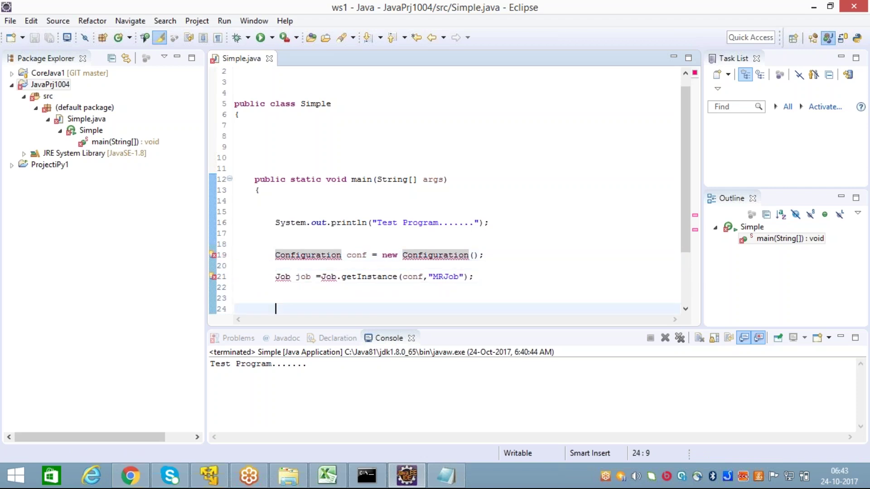
pyautogui.press('Down')
pyautogui.press('Down')
pyautogui.press('Down')
pyautogui.press('Up')
pyautogui.press('Up')
pyautogui.press('Up')
pyautogui.press('Up')
pyautogui.press('Up')
pyautogui.press('Up')
pyautogui.press('Up')
pyautogui.press('Up')
pyautogui.press('Down')
pyautogui.press('Down')
pyautogui.press('Down')
pyautogui.press('Down')
pyautogui.press('Down')
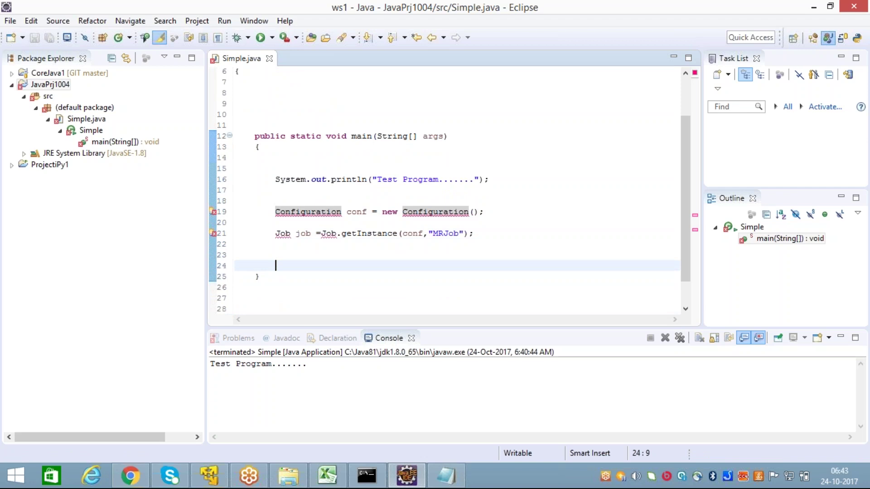
pyautogui.press('Up')
pyautogui.press('Up')
pyautogui.press('Up')
pyautogui.press('Up')
pyautogui.press('Down')
pyautogui.press('Down')
pyautogui.press('Down')
pyautogui.press('Down')
# Examine the Job and Configuration type names in the declarations on lines 19 and 21 of Simple.java
pyautogui.moveTo(357, 212)
pyautogui.click(276, 233)
pyautogui.moveTo(276, 234); pyautogui.dragTo(291, 233)
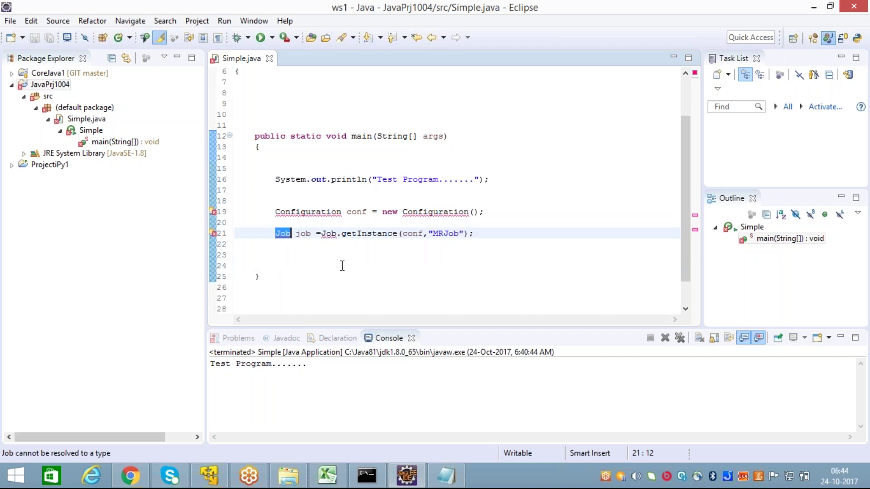
pyautogui.click(377, 257)
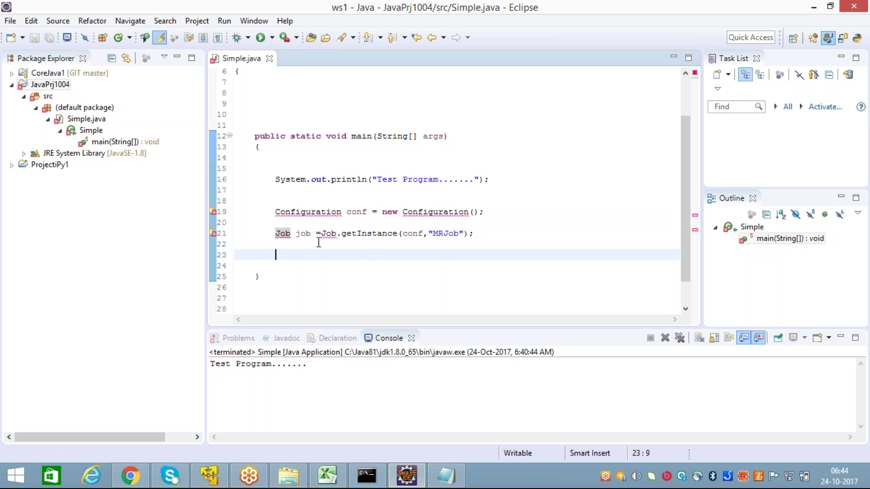
pyautogui.moveTo(275, 233); pyautogui.dragTo(474, 234)
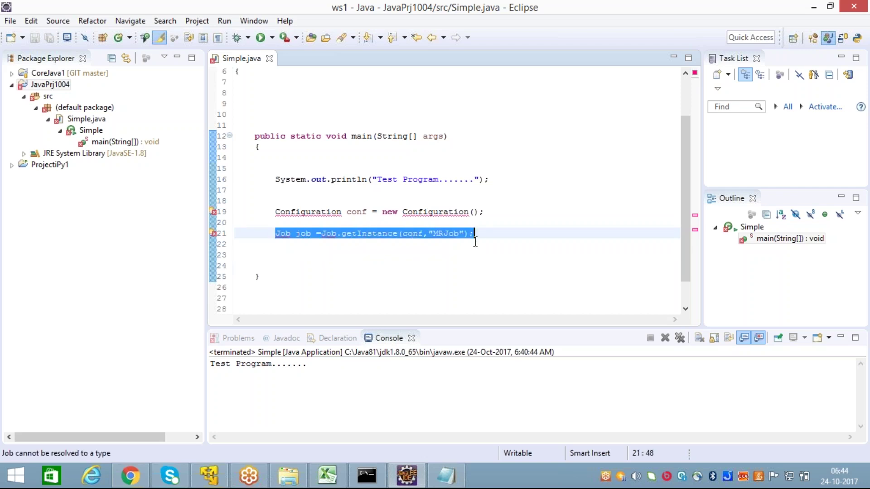
pyautogui.click(352, 263)
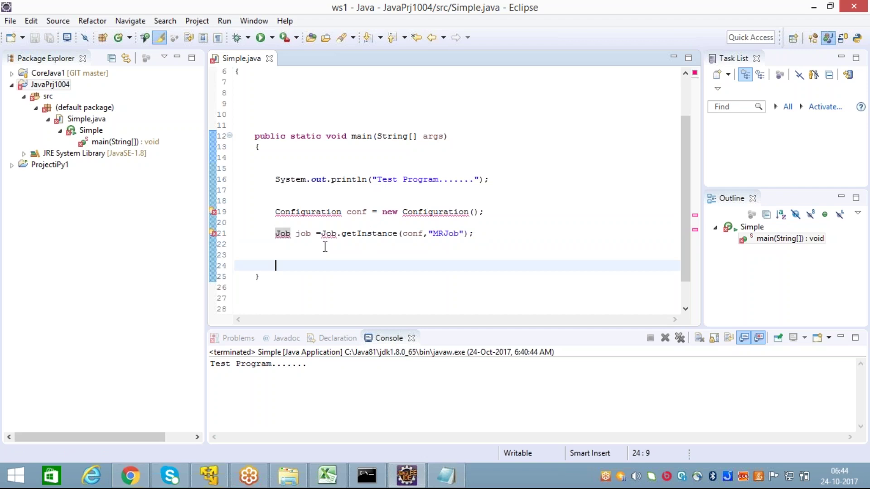
pyautogui.click(305, 252)
pyautogui.moveTo(275, 233); pyautogui.dragTo(292, 233)
pyautogui.click(308, 265)
pyautogui.click(283, 245)
pyautogui.moveTo(274, 233); pyautogui.dragTo(295, 233)
pyautogui.press('Down')
pyautogui.press('Down')
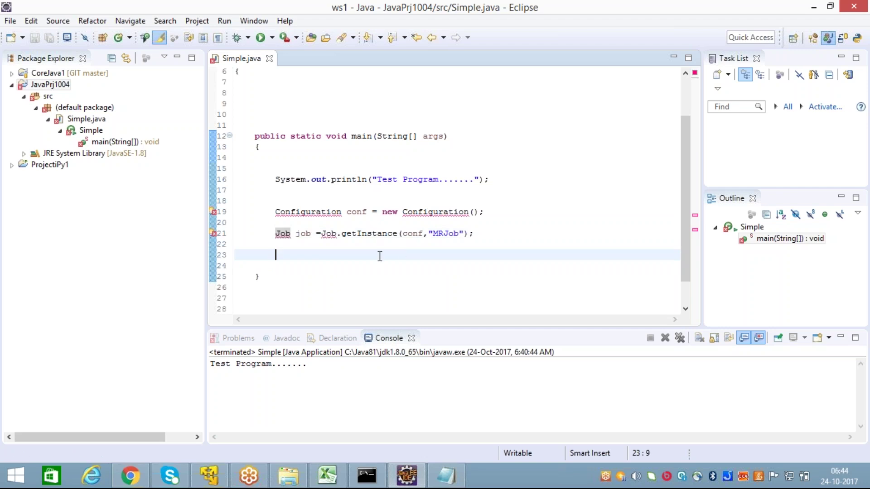
pyautogui.moveTo(275, 211); pyautogui.dragTo(342, 212)
pyautogui.click(326, 256)
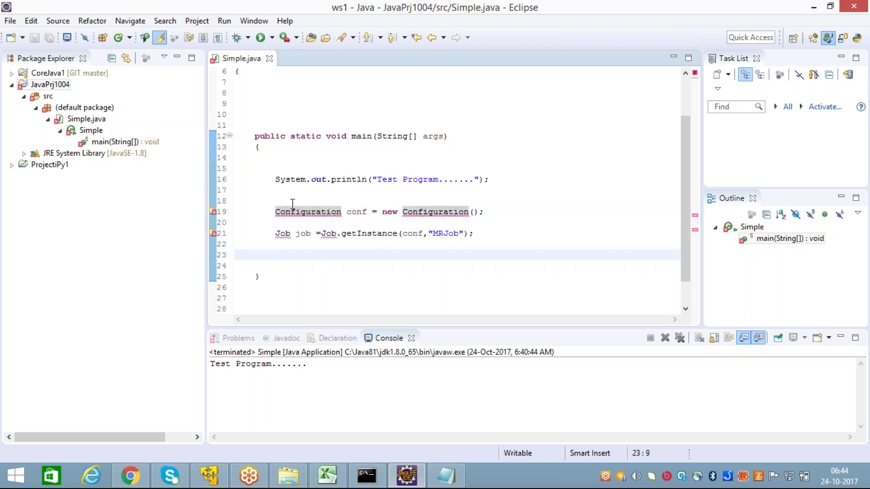
pyautogui.click(343, 264)
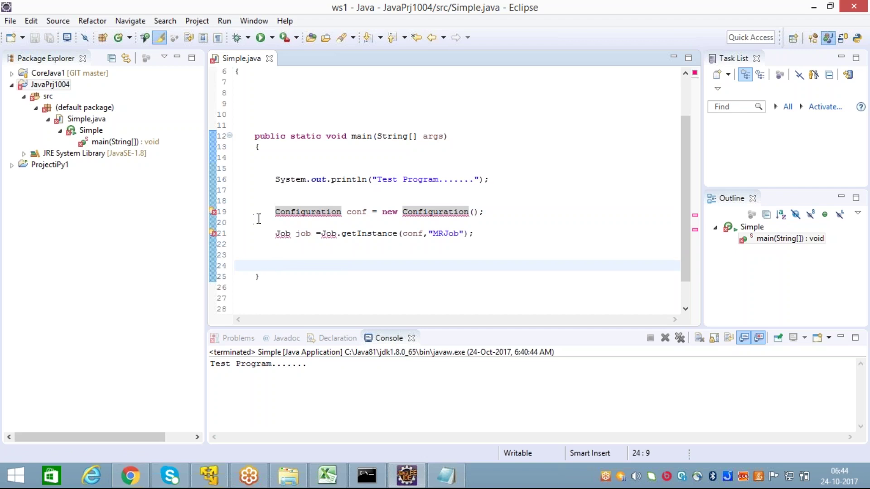
# Read the error marker details for the Configuration line 19 and the Job line 21
pyautogui.click(304, 221)
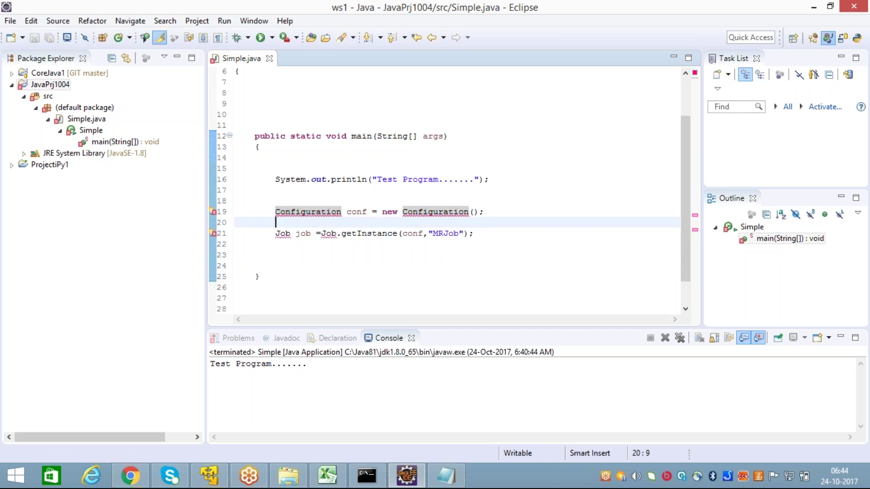
pyautogui.moveTo(215, 223)
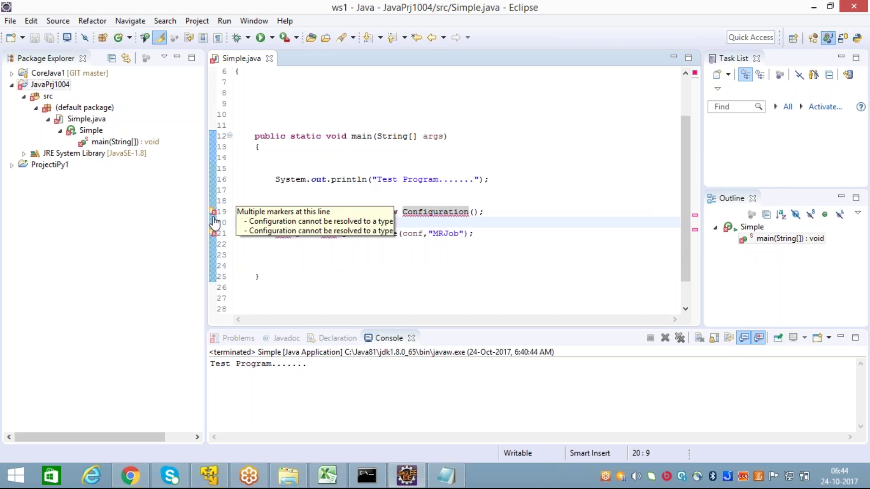
pyautogui.press('Down')
pyautogui.press('Down')
pyautogui.press('Down')
pyautogui.moveTo(217, 240)
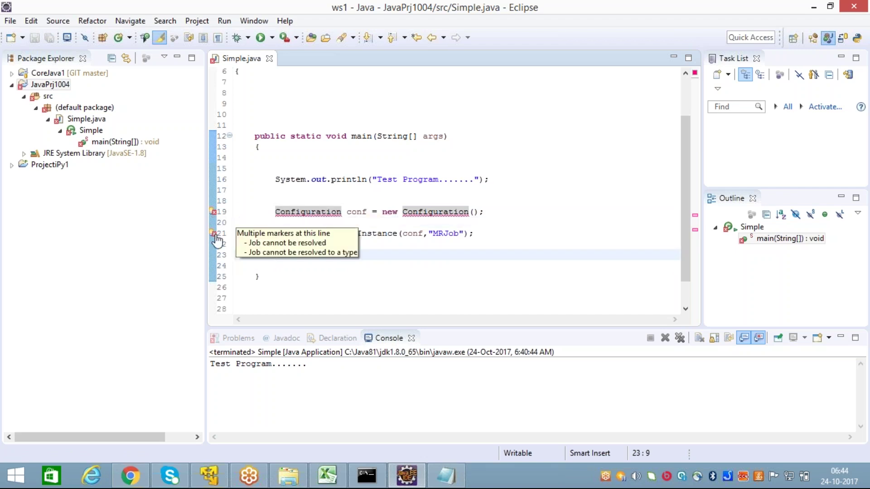
pyautogui.press('Down')
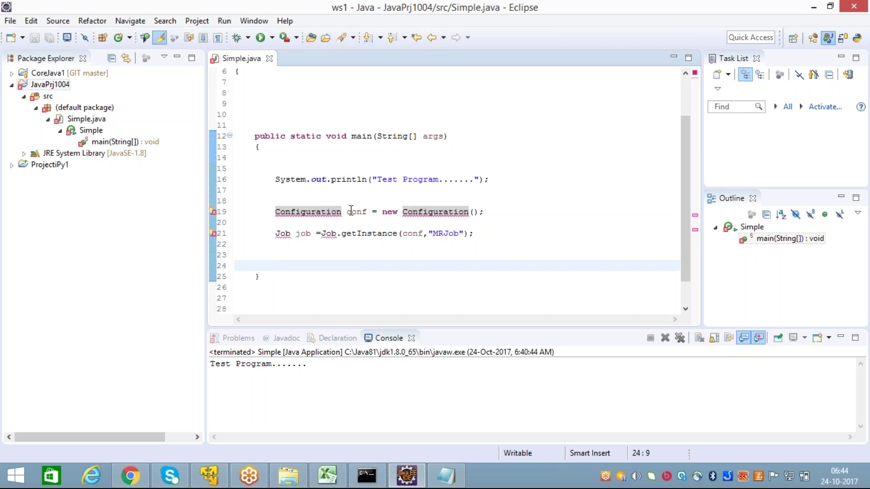
# Review the Configuration and Job statements together with the println statement and the rest of the Simple class
pyautogui.moveTo(275, 212); pyautogui.dragTo(488, 231)
pyautogui.click(431, 256)
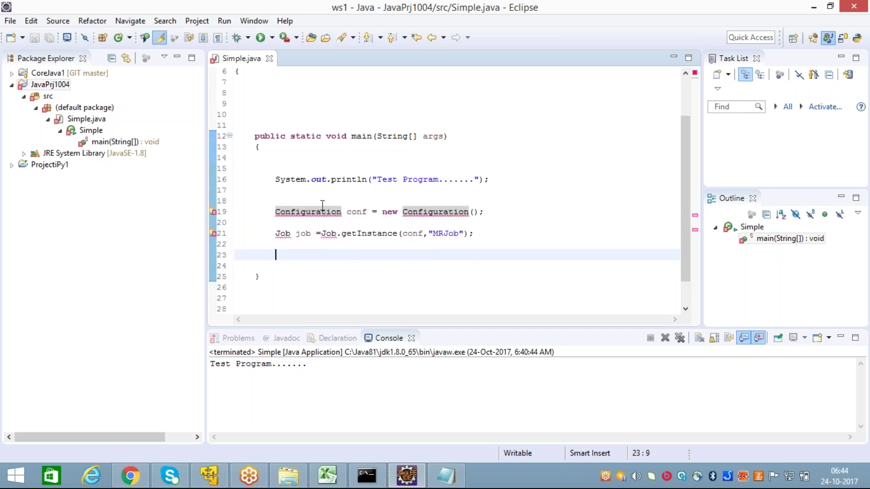
pyautogui.moveTo(275, 211); pyautogui.dragTo(480, 233)
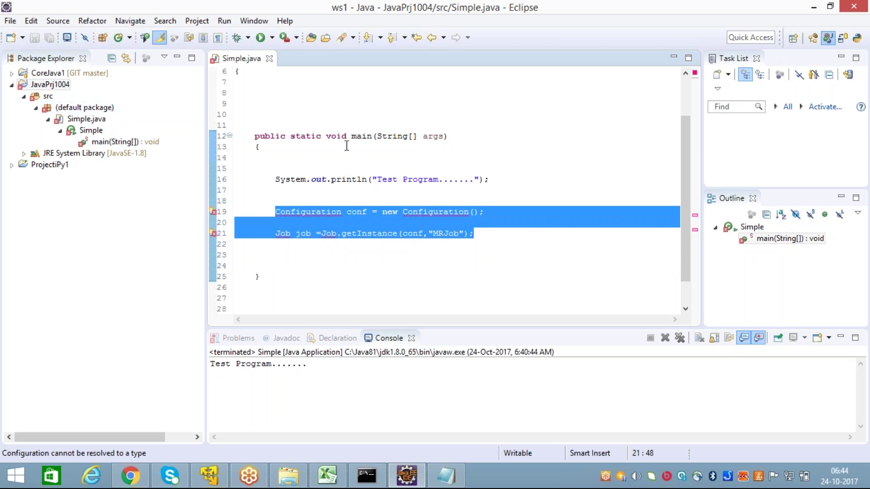
pyautogui.click(346, 189)
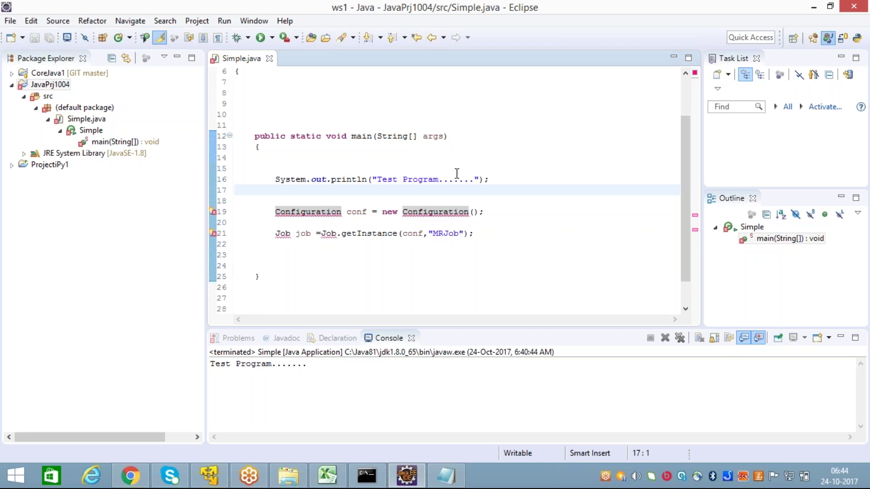
pyautogui.click(355, 255)
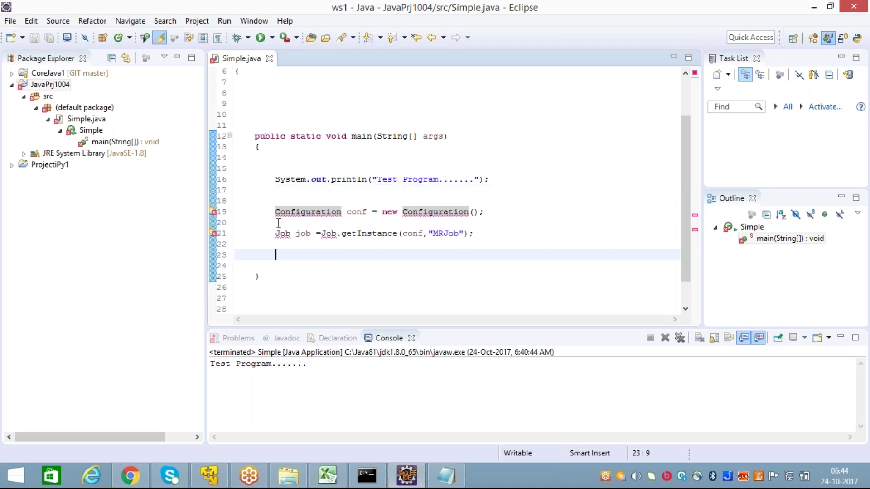
pyautogui.moveTo(274, 211); pyautogui.dragTo(474, 234)
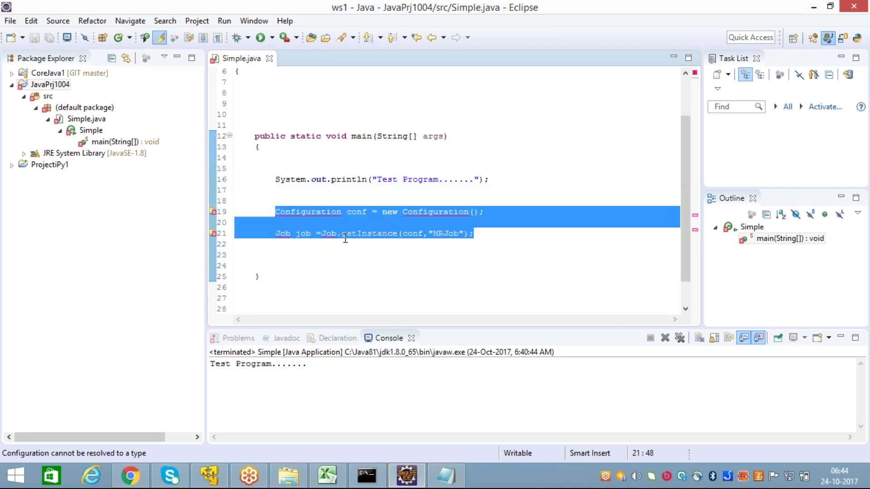
pyautogui.click(315, 222)
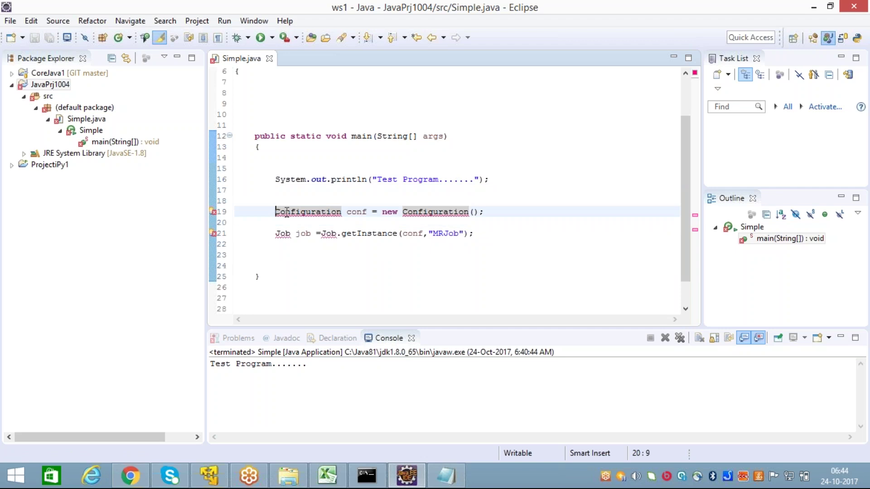
pyautogui.doubleClick(343, 213)
pyautogui.click(403, 270)
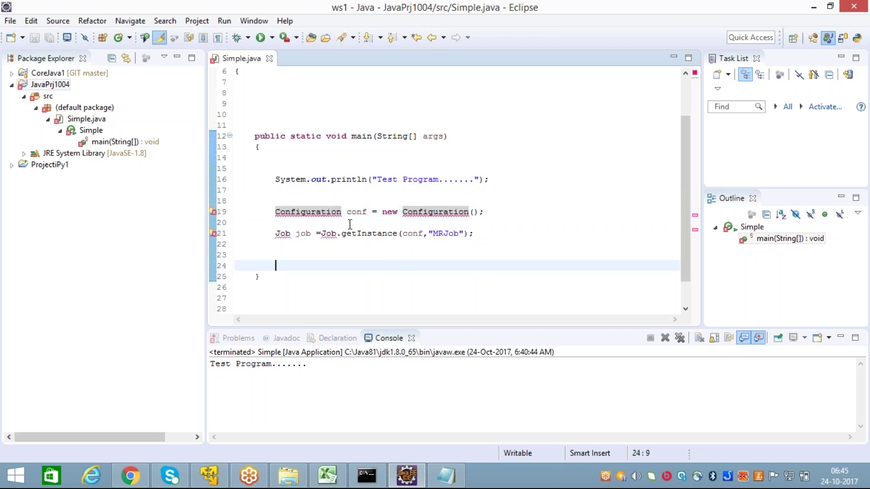
pyautogui.click(304, 224)
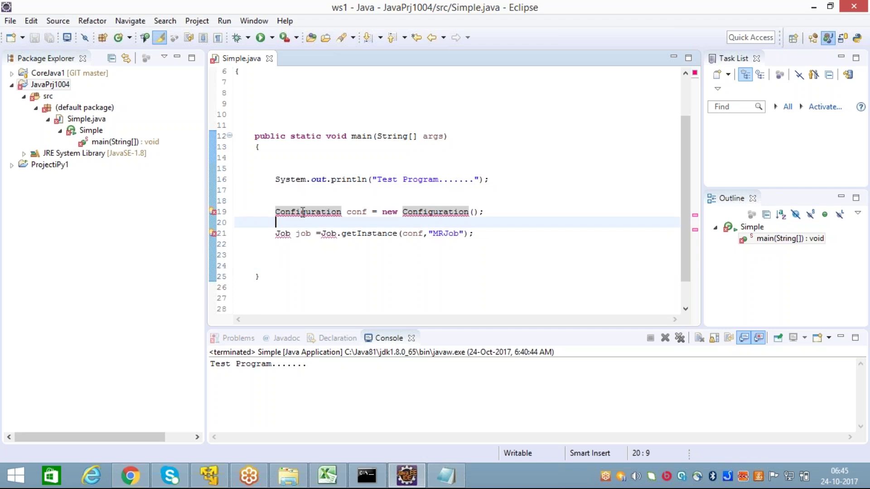
pyautogui.click(532, 187)
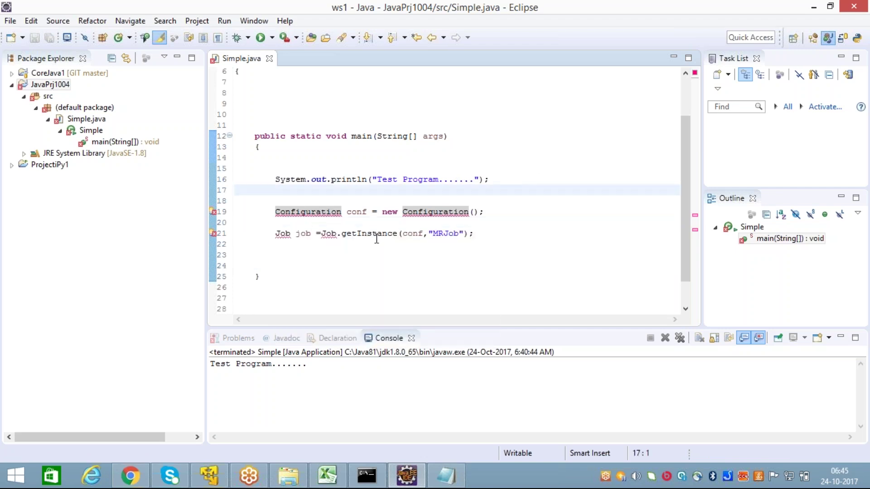
pyautogui.click(316, 258)
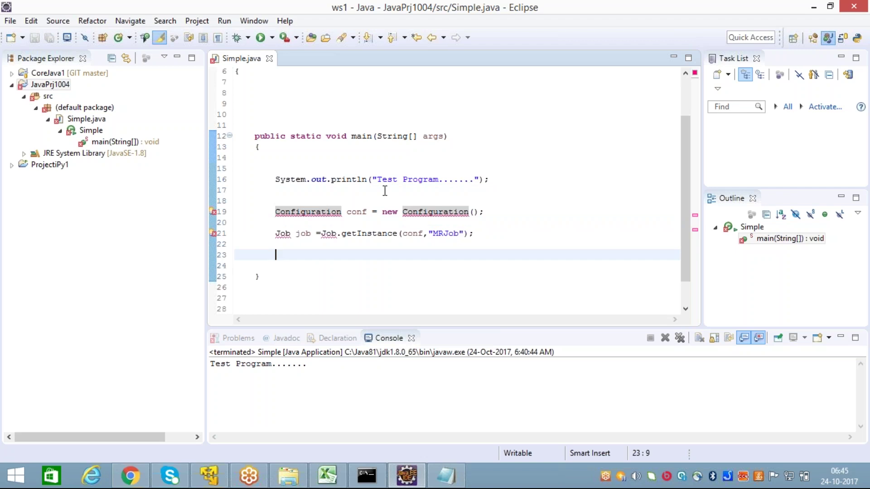
pyautogui.scroll(2, 385, 190)
pyautogui.click(267, 104)
pyautogui.scroll(-2, 348, 185)
pyautogui.scroll(-1, 348, 186)
pyautogui.click(297, 212)
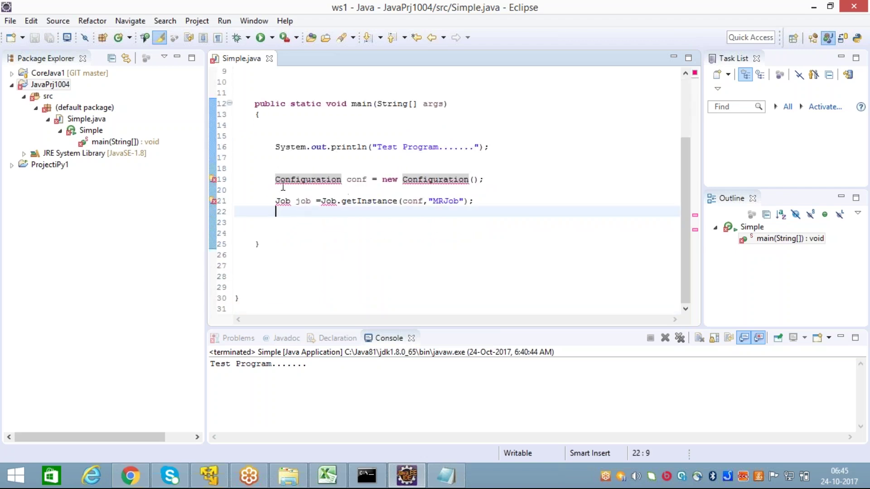
pyautogui.moveTo(275, 179); pyautogui.dragTo(377, 181)
pyautogui.tripleClick(376, 182)
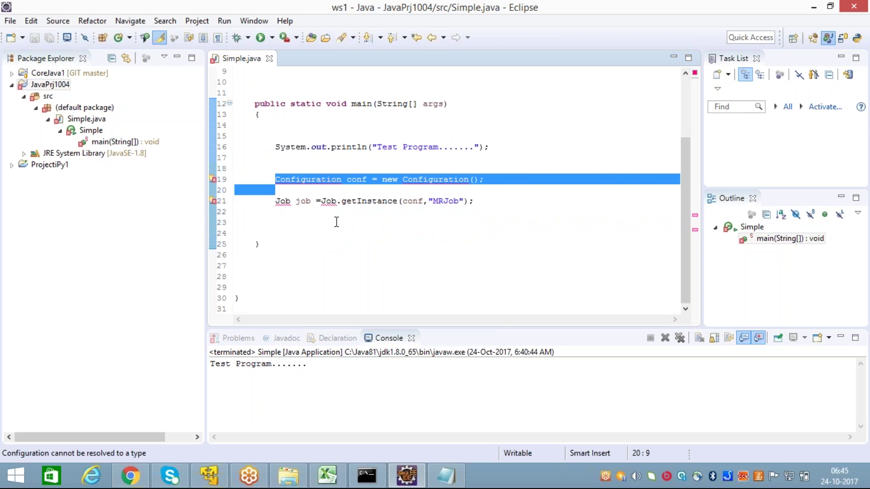
pyautogui.click(314, 241)
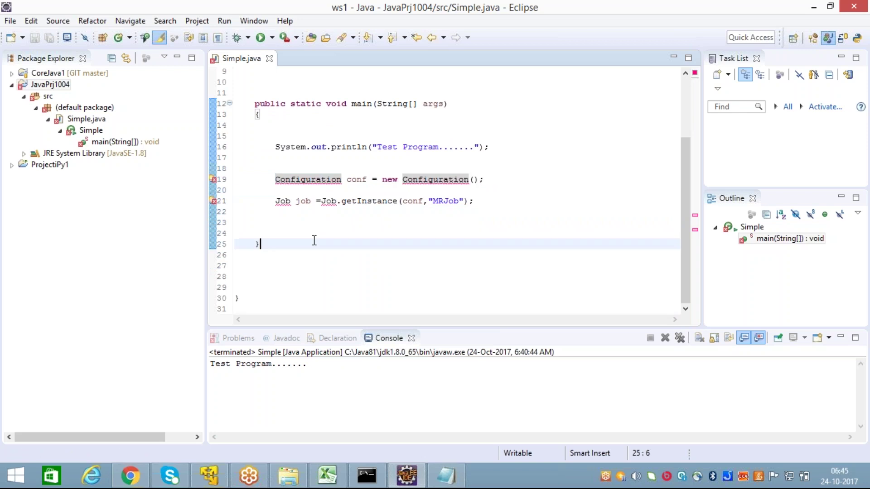
# Switch to the 0_Map_WithJobOnly_-1 file in Notepad, copy all import lines from java.io.* through TextOutputFormat, and return to Eclipse
pyautogui.click(438, 475)
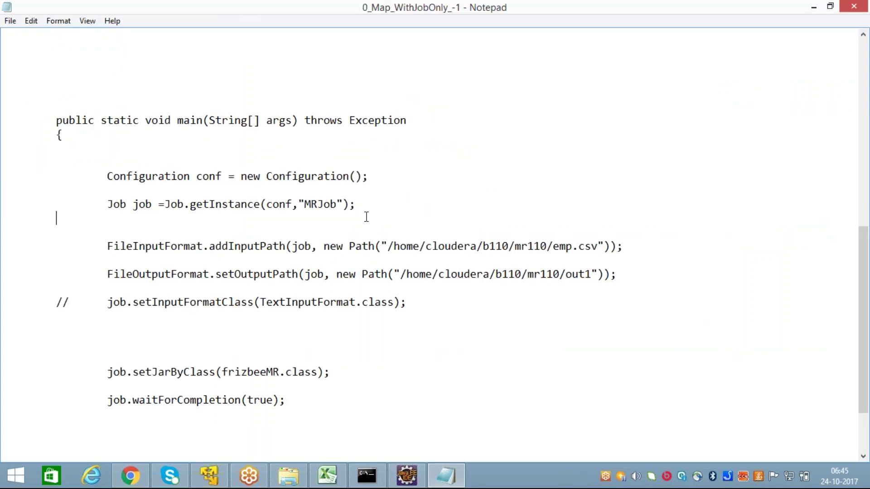
pyautogui.scroll(10, 373, 219)
pyautogui.click(198, 96)
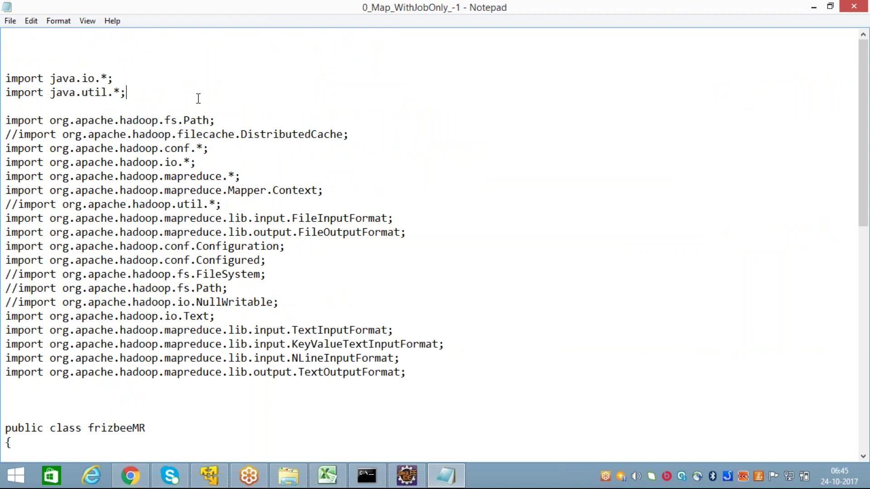
pyautogui.moveTo(9, 79); pyautogui.dragTo(464, 376)
pyautogui.hotkey('ctrl', 'c')
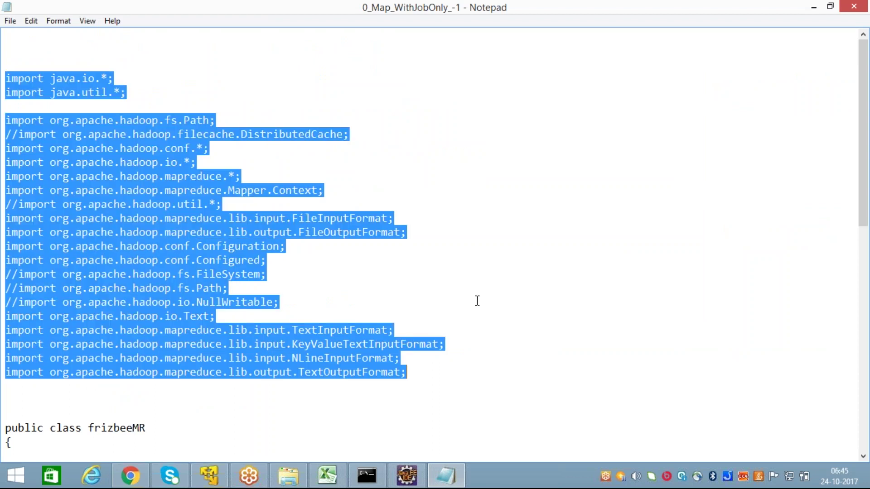
pyautogui.click(407, 475)
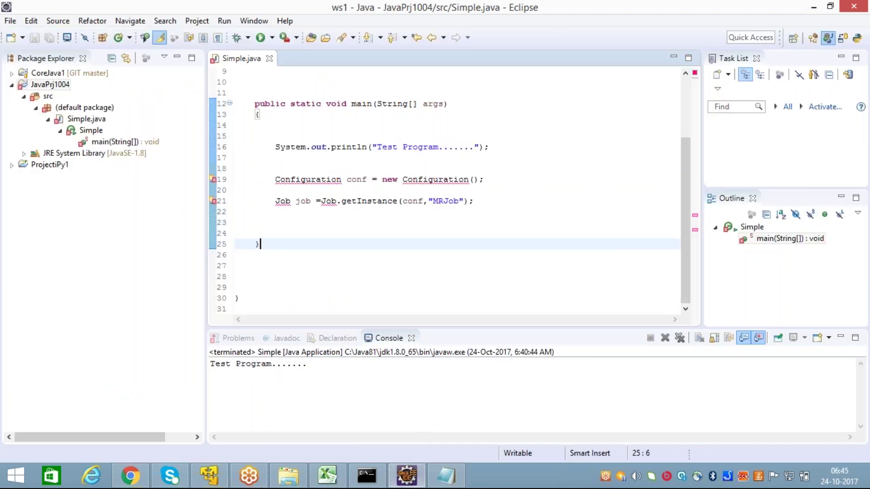
# Add blank lines above the Simple class and paste the copied block of java and org.apache.hadoop import statements there
pyautogui.scroll(3, 453, 190)
pyautogui.click(277, 93)
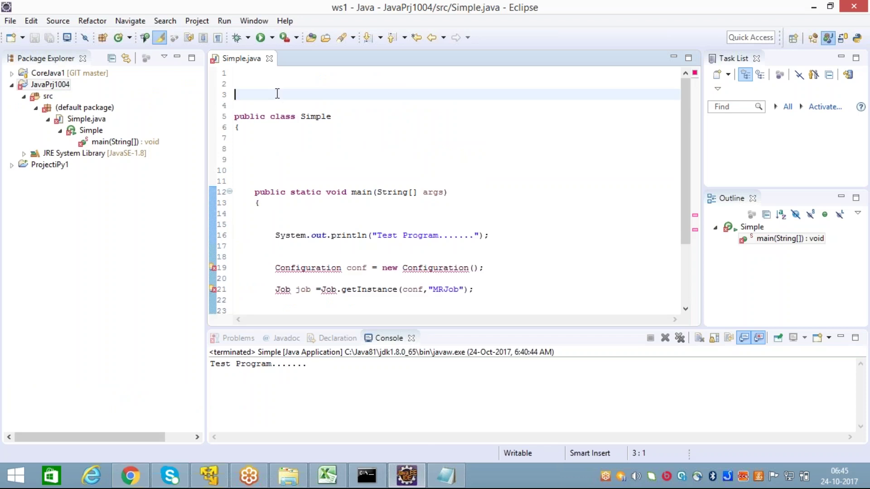
pyautogui.press('Up')
pyautogui.press('Return')
pyautogui.press('Return')
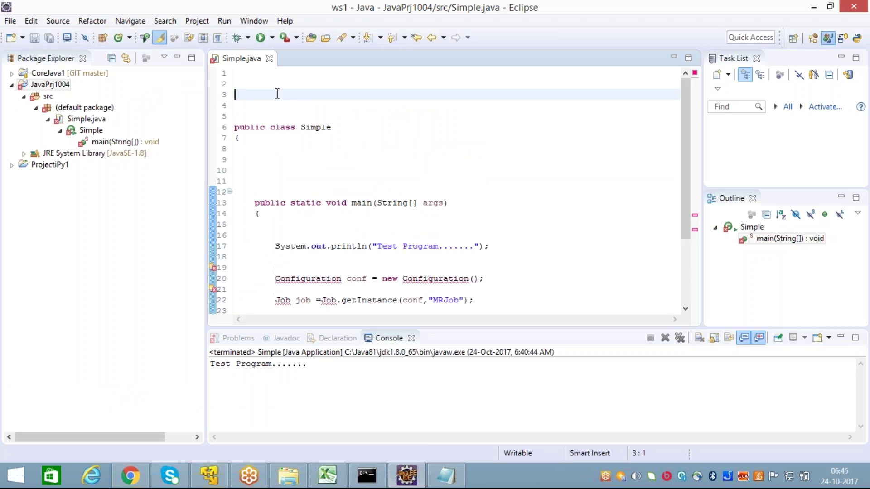
pyautogui.press('Up')
pyautogui.hotkey('ctrl', 'v')
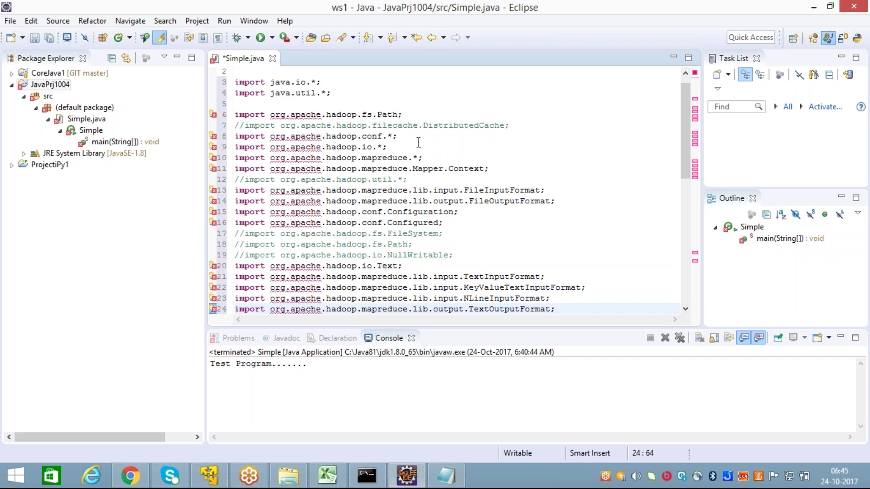
pyautogui.scroll(-2, 417, 142)
pyautogui.scroll(1, 418, 159)
pyautogui.scroll(-9, 419, 160)
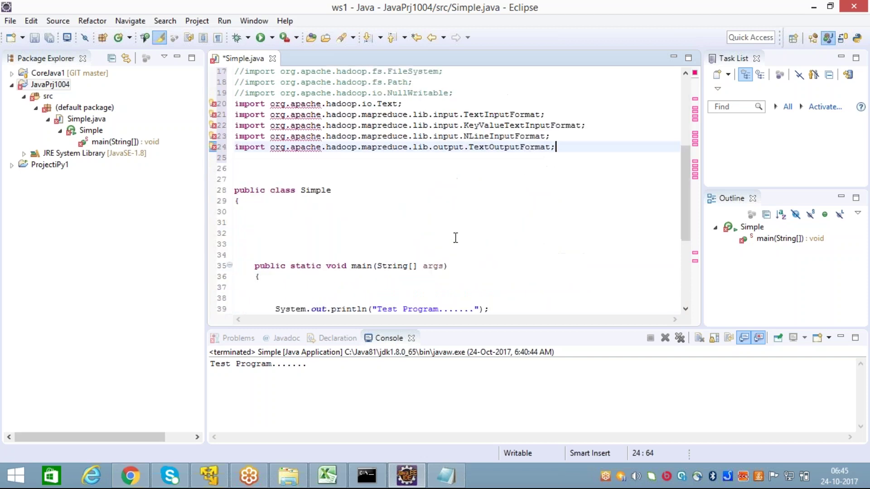
# Delete the import lines from the commented hadoop.fs.FileSystem import through the TextOutputFormat import
pyautogui.click(310, 179)
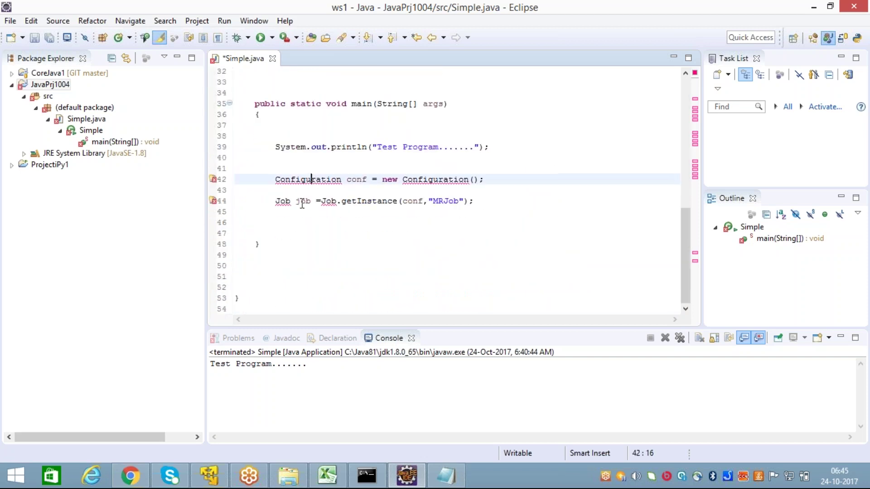
pyautogui.click(381, 233)
pyautogui.scroll(10, 381, 233)
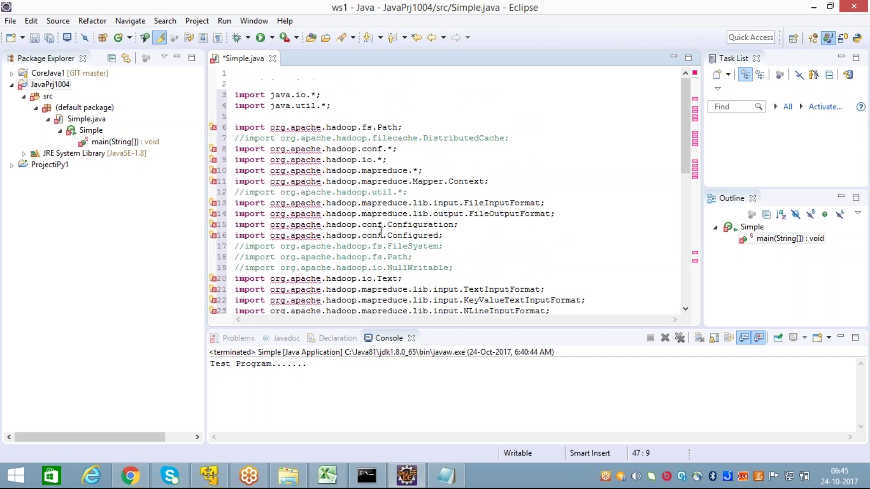
pyautogui.scroll(-1, 381, 232)
pyautogui.moveTo(237, 209); pyautogui.dragTo(586, 289)
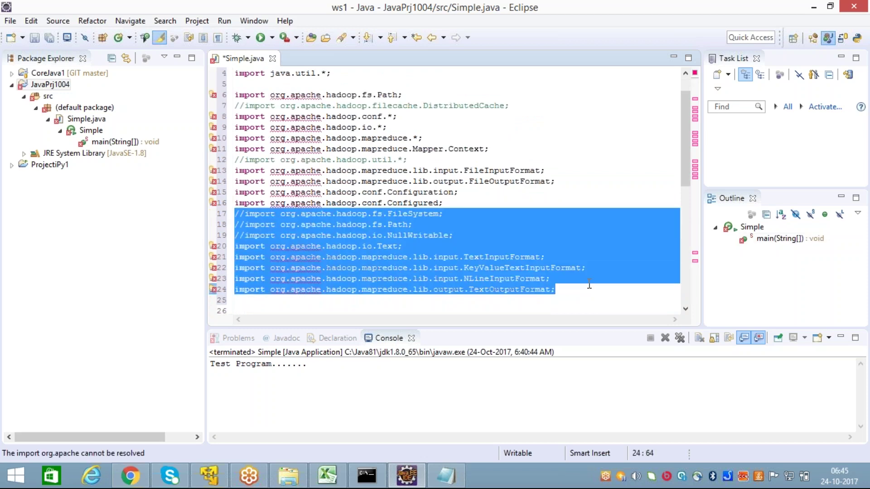
pyautogui.press('Delete')
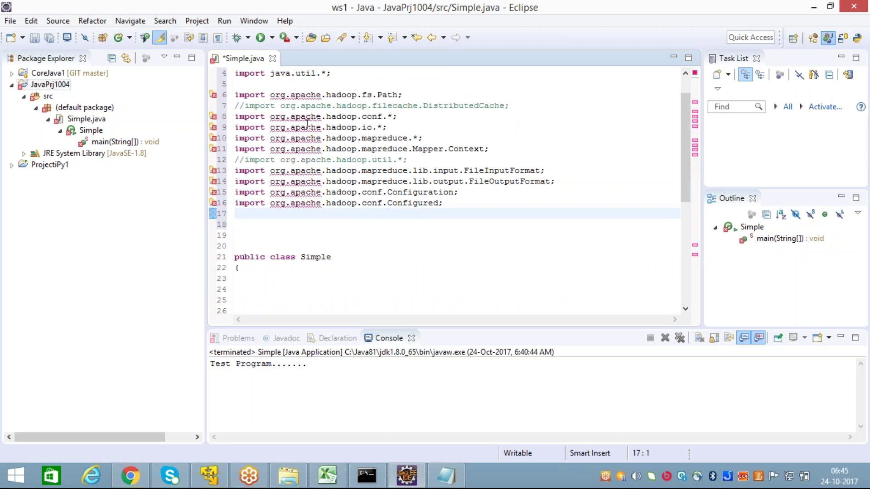
# Delete the import lines from hadoop.fs.Path through FileOutputFormat, keeping the Configuration and Configured imports, and save Simple.java
pyautogui.moveTo(235, 95); pyautogui.dragTo(589, 182)
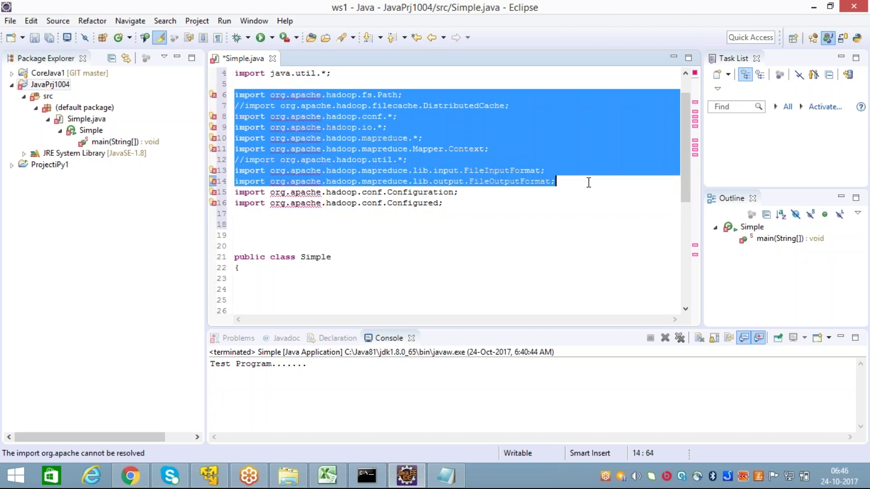
pyautogui.press('Delete')
pyautogui.scroll(1, 586, 182)
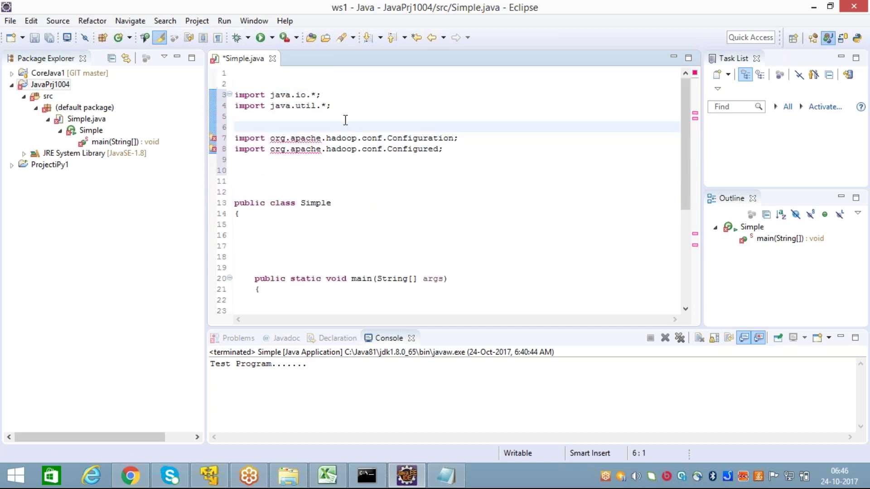
pyautogui.hotkey('ctrl', 's')
# Review the shortened Simple class and the statement in main that creates the Configuration object
pyautogui.click(403, 210)
pyautogui.scroll(-5, 403, 210)
pyautogui.scroll(5, 402, 226)
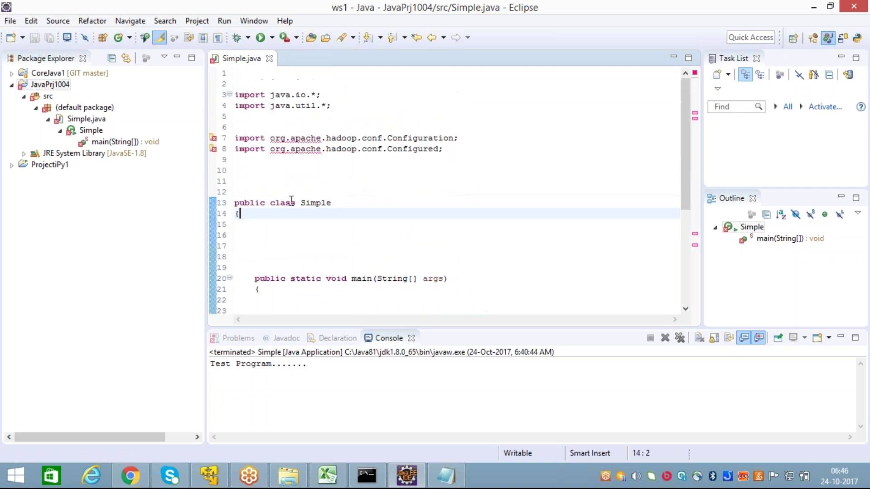
pyautogui.click(389, 192)
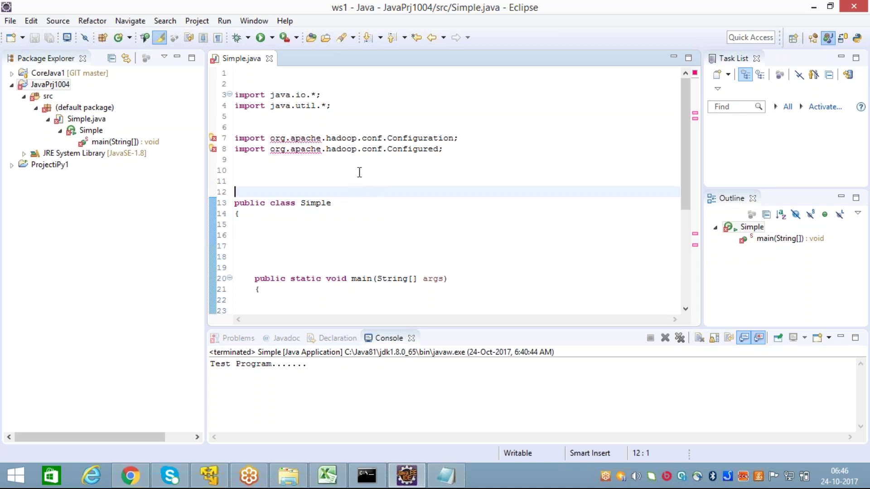
pyautogui.scroll(-5, 334, 206)
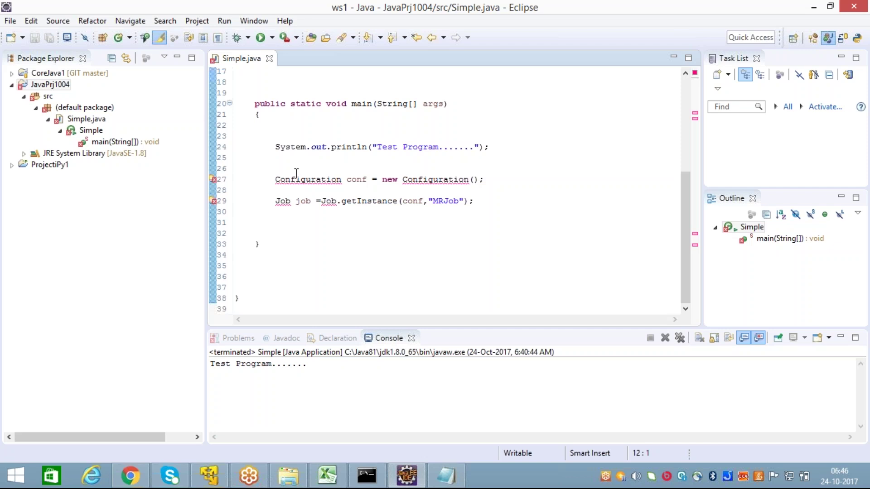
pyautogui.click(275, 179)
pyautogui.moveTo(293, 176); pyautogui.dragTo(485, 180)
pyautogui.click(390, 223)
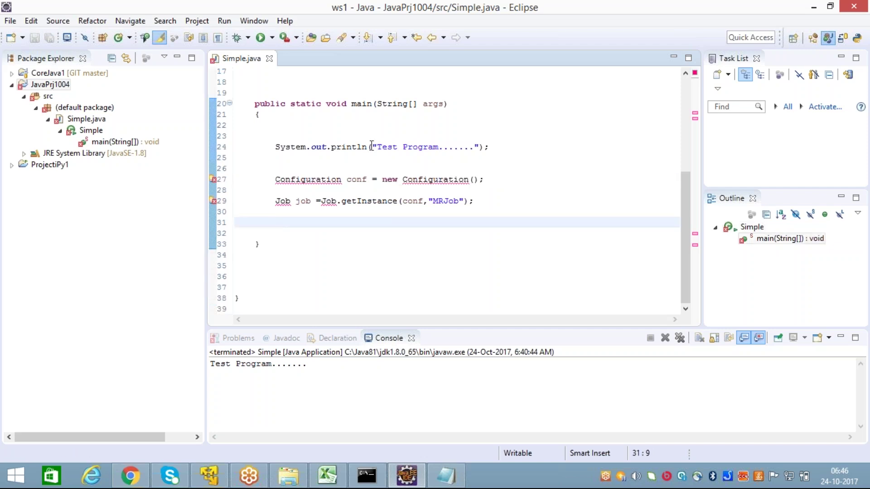
# Compare the two org.apache.hadoop.conf imports with the Configuration and Job statements in the main method
pyautogui.scroll(5, 370, 145)
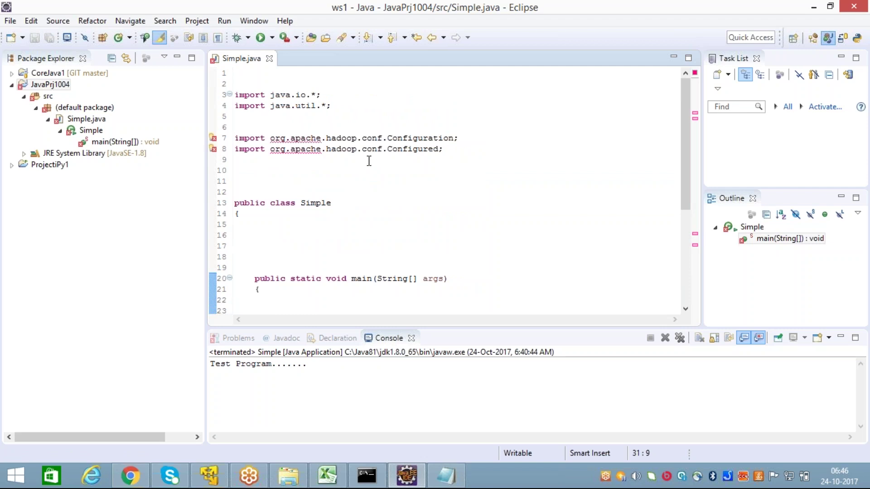
pyautogui.click(235, 168)
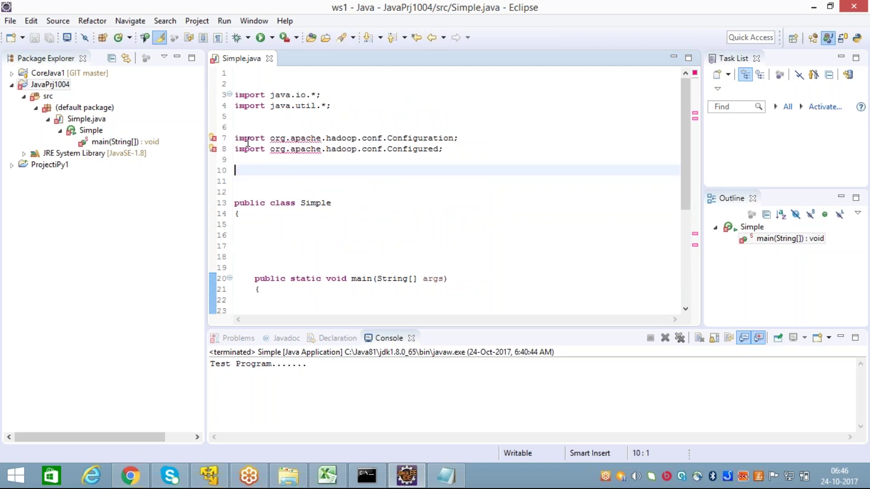
pyautogui.scroll(-1, 362, 165)
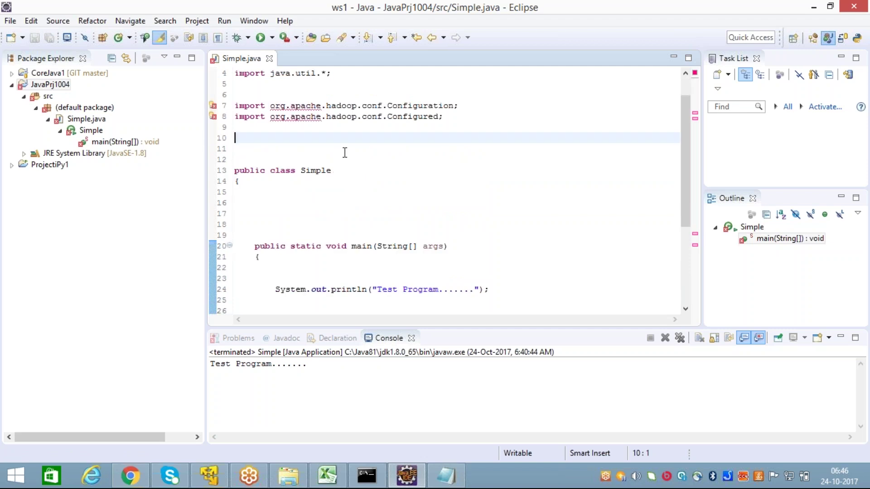
pyautogui.scroll(-4, 345, 152)
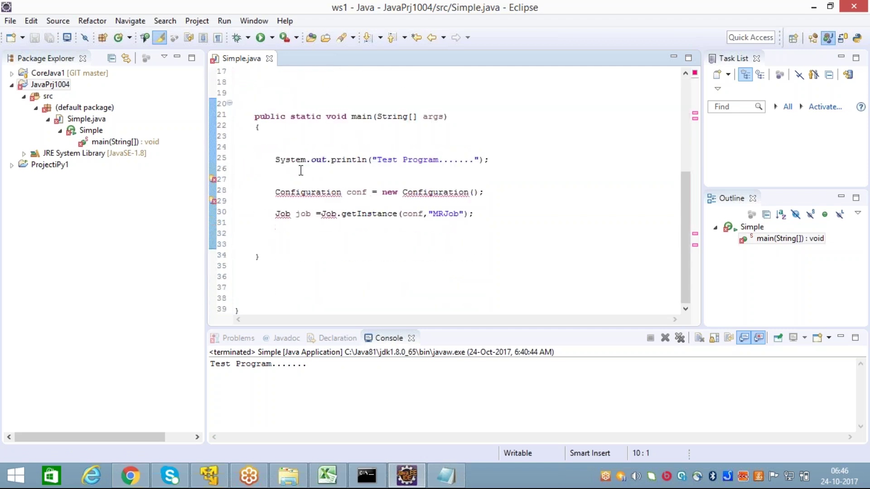
pyautogui.scroll(5, 385, 182)
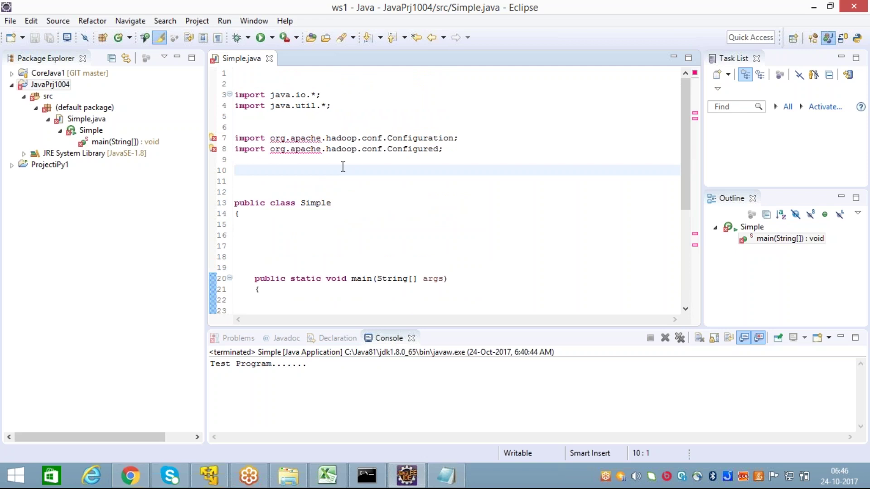
pyautogui.scroll(-4, 344, 169)
pyautogui.scroll(4, 345, 169)
pyautogui.scroll(-1, 319, 113)
pyautogui.scroll(1, 320, 113)
pyautogui.moveTo(236, 137); pyautogui.dragTo(450, 154)
pyautogui.click(235, 181)
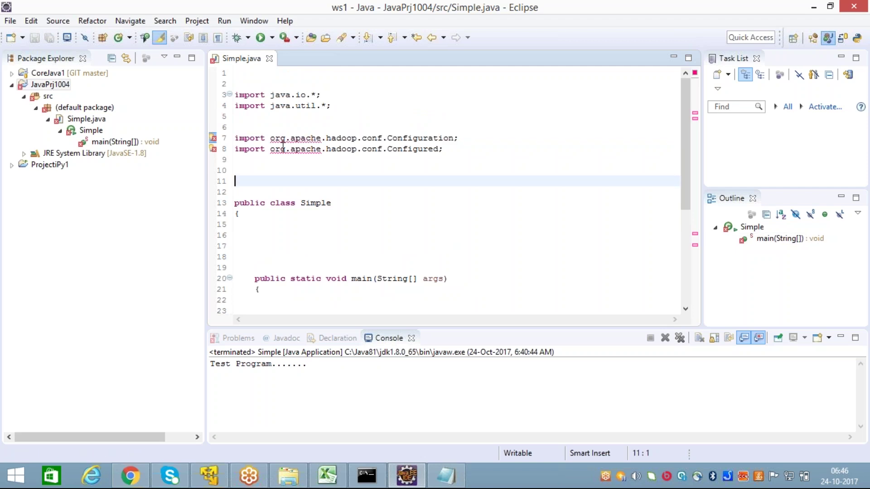
pyautogui.click(391, 202)
pyautogui.scroll(-5, 401, 166)
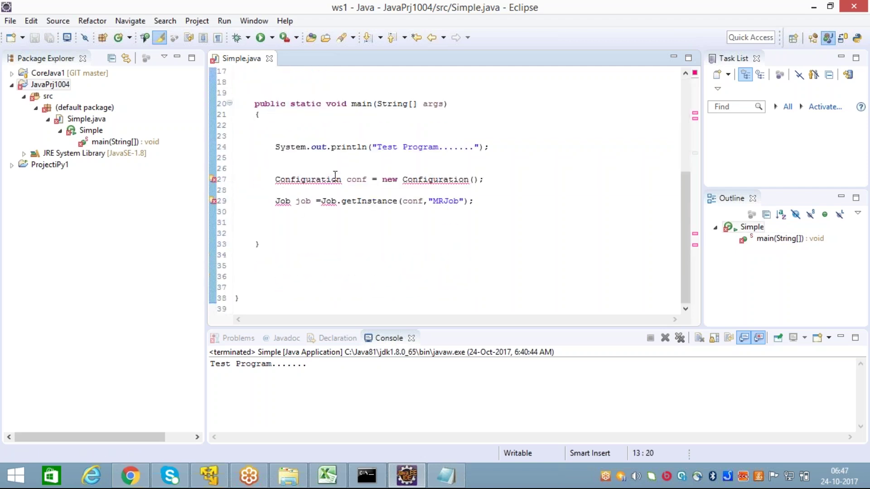
pyautogui.scroll(5, 335, 176)
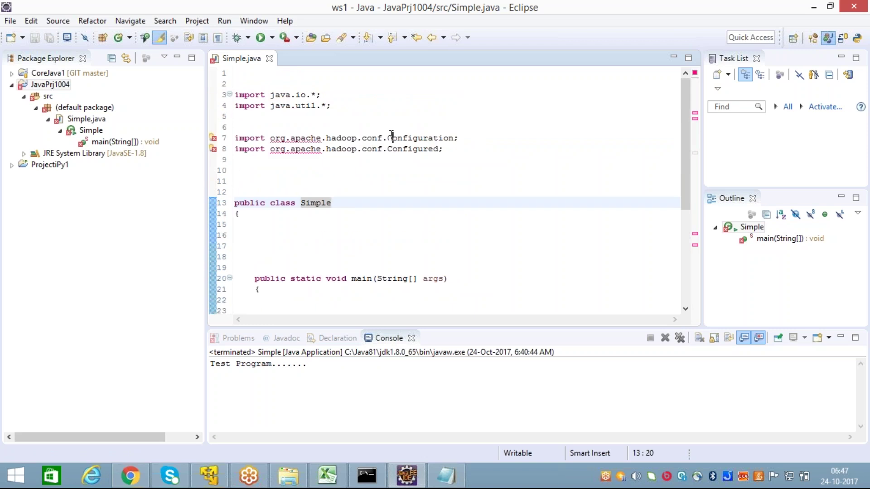
pyautogui.moveTo(391, 138); pyautogui.dragTo(367, 152)
pyautogui.click(404, 236)
pyautogui.scroll(-5, 403, 236)
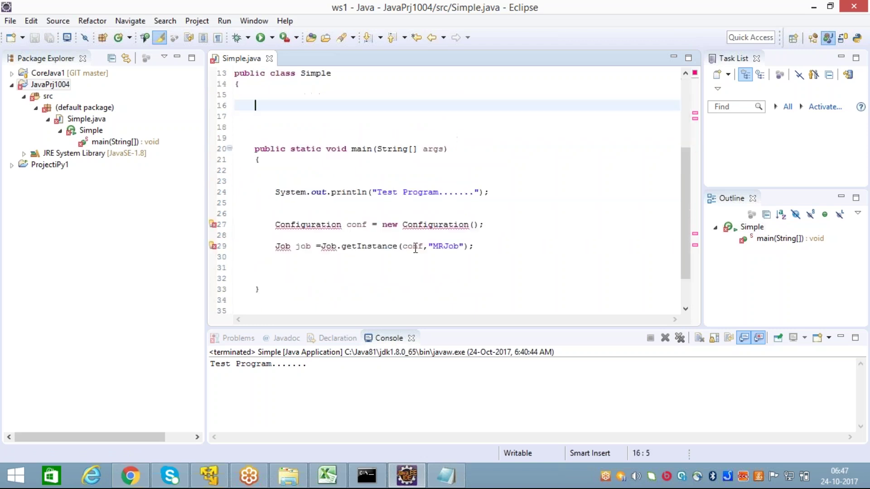
pyautogui.moveTo(274, 192); pyautogui.dragTo(501, 218)
pyautogui.click(382, 233)
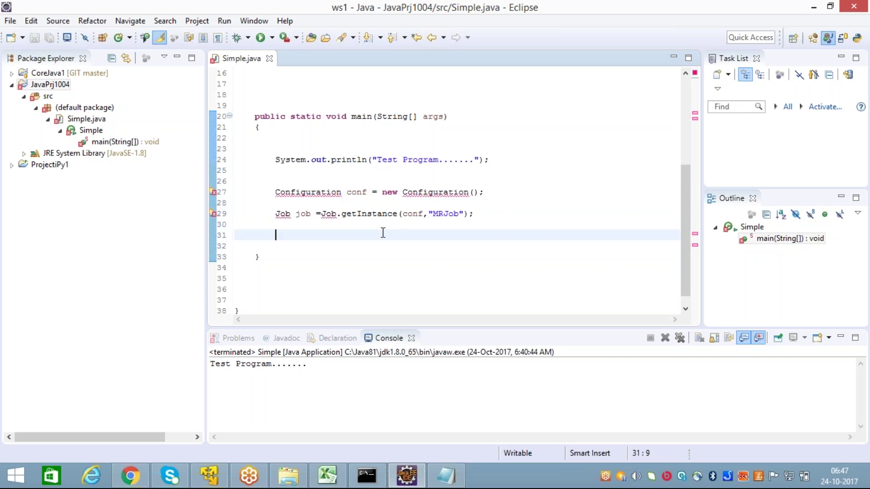
pyautogui.scroll(5, 390, 192)
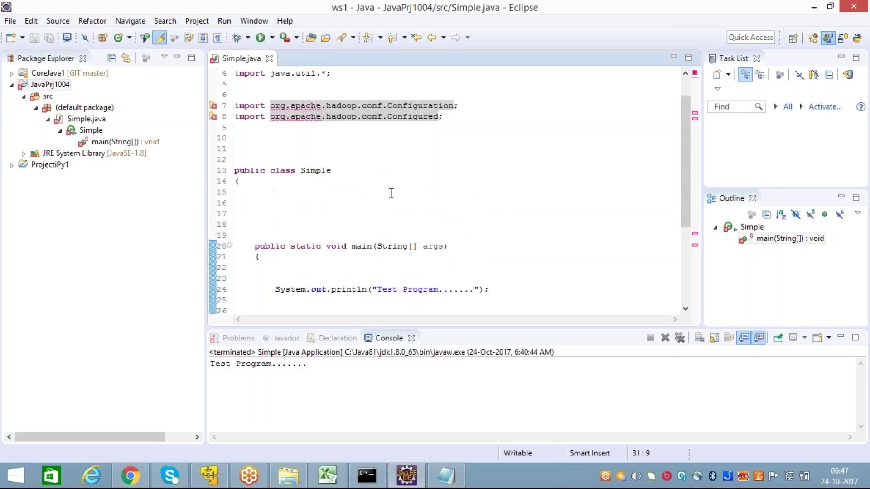
# Read the error marker on the org.apache.hadoop.conf.Configuration import
pyautogui.click(318, 180)
pyautogui.click(235, 137)
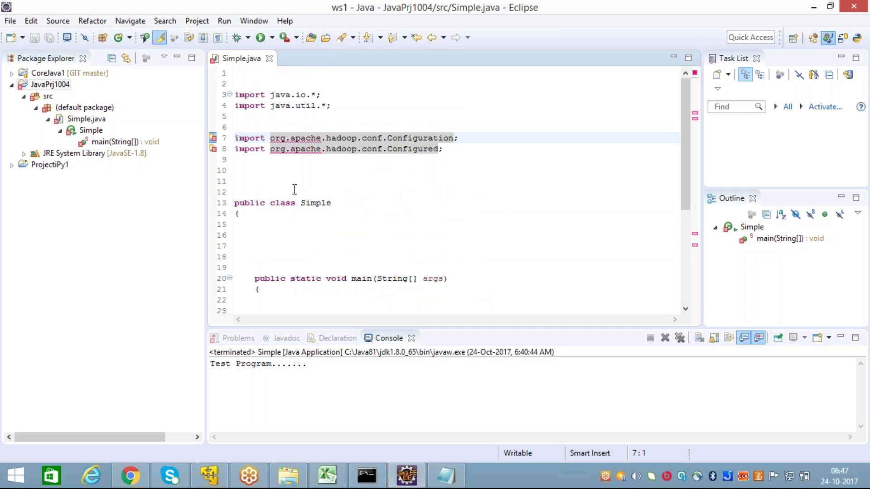
pyautogui.click(293, 190)
pyautogui.moveTo(216, 144)
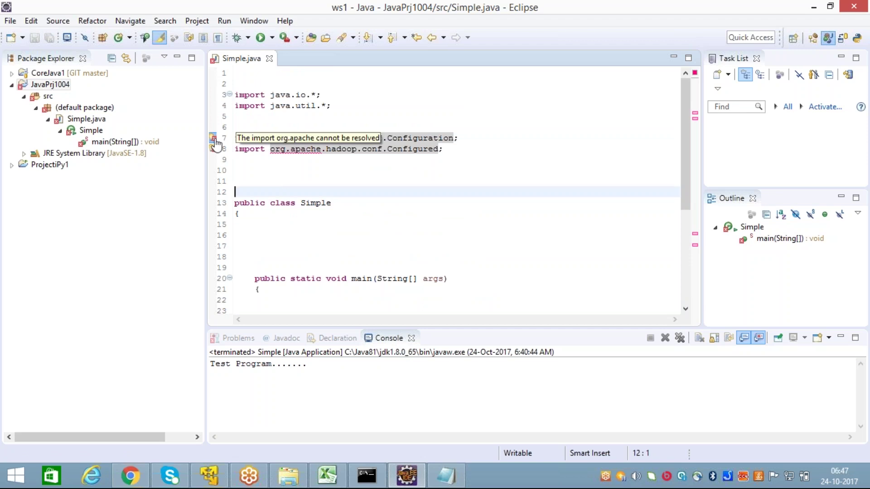
pyautogui.click(432, 213)
# Inspect the JARs under JRE System Library in JavaPrj1004's Java build path, and close the project properties without changes
pyautogui.click(47, 85)
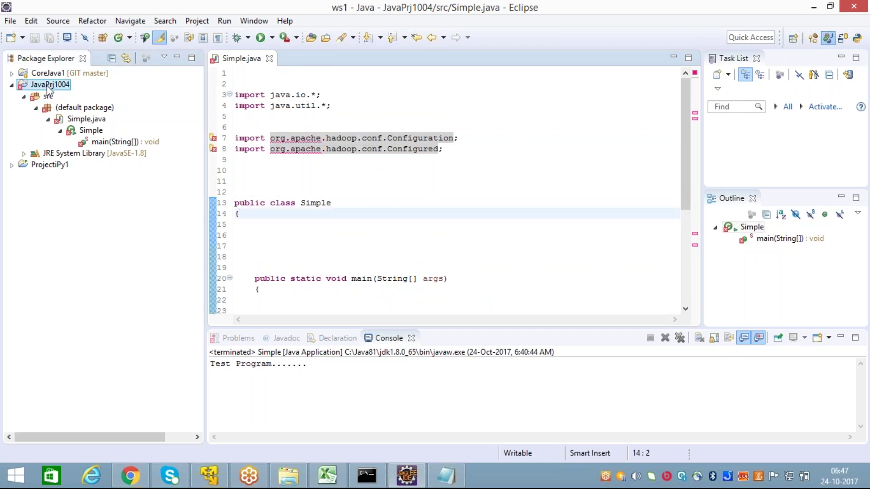
pyautogui.rightClick(47, 85)
pyautogui.click(100, 453)
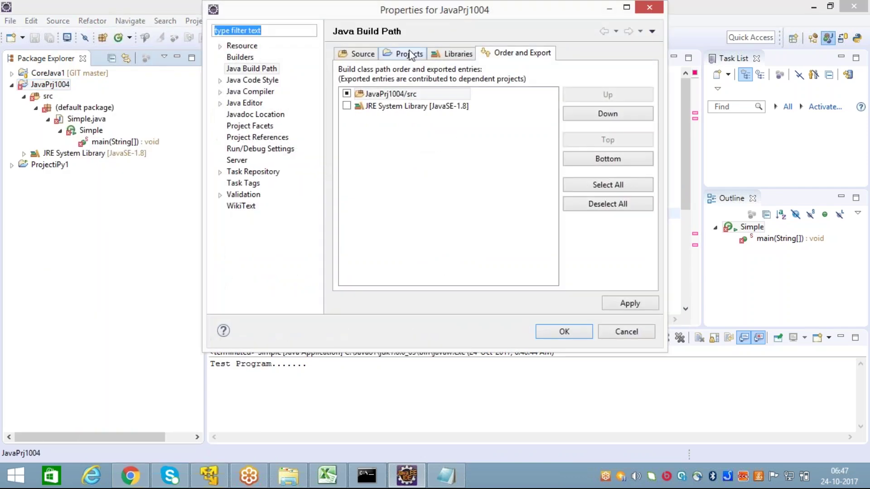
pyautogui.click(410, 53)
pyautogui.click(456, 54)
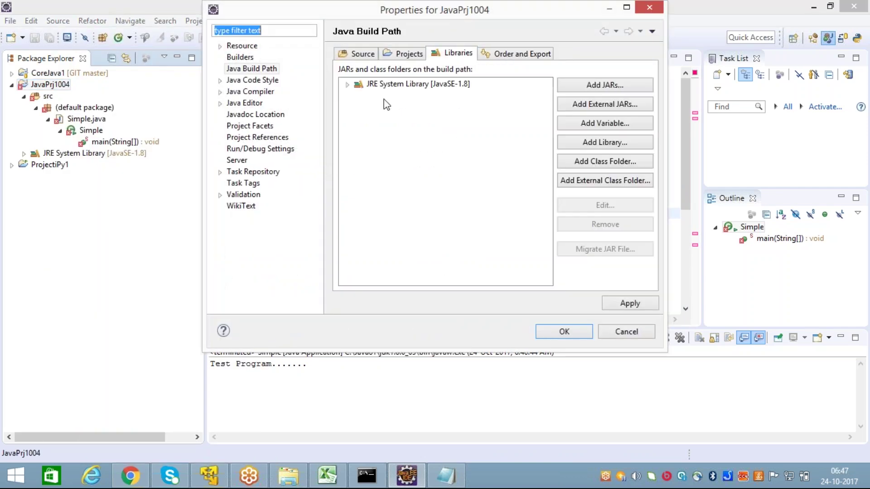
pyautogui.click(347, 84)
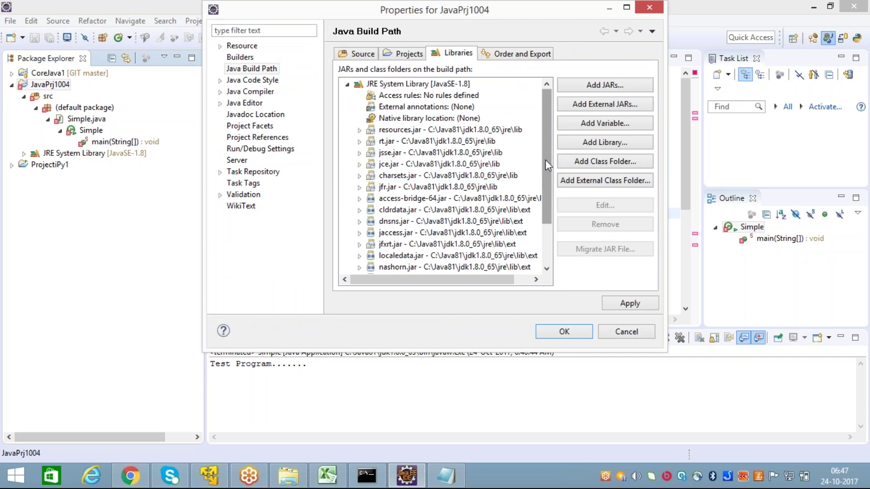
pyautogui.scroll(-2, 549, 172)
pyautogui.click(625, 332)
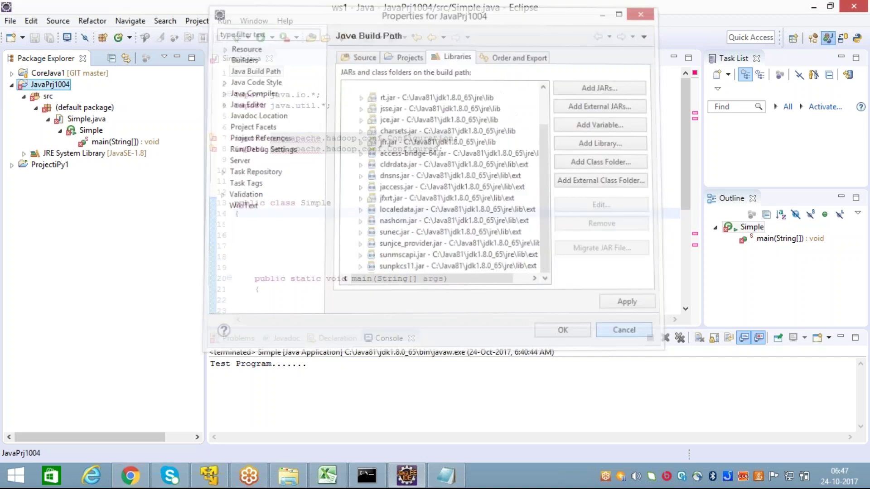
# Re-examine the hadoop.conf.Configuration import and the statements in main that depend on it
pyautogui.click(391, 137)
pyautogui.click(317, 138)
pyautogui.click(399, 138)
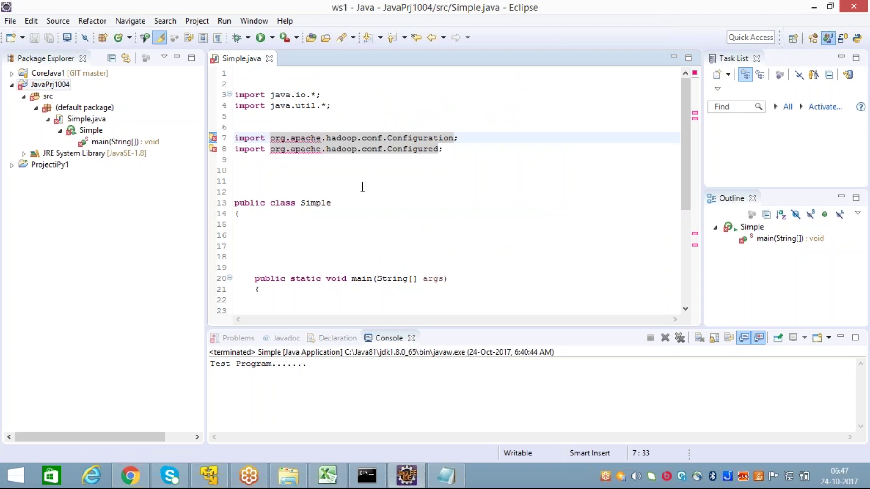
pyautogui.click(410, 209)
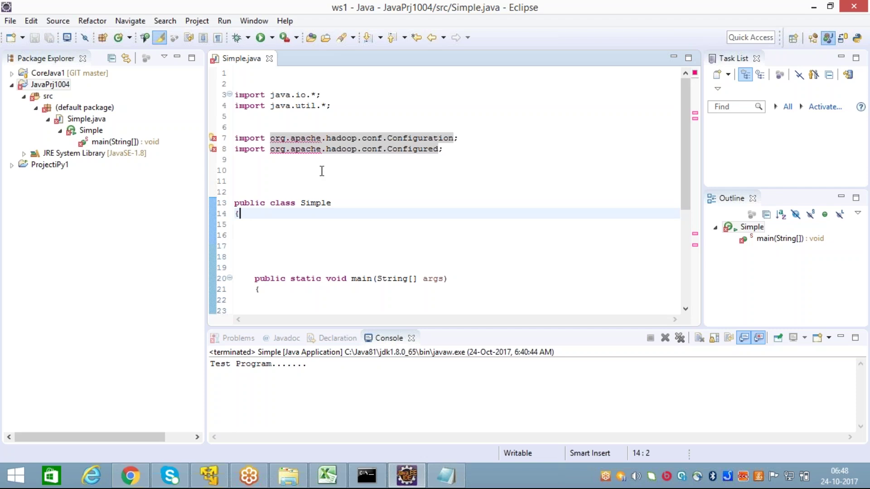
pyautogui.click(283, 180)
pyautogui.scroll(-5, 330, 178)
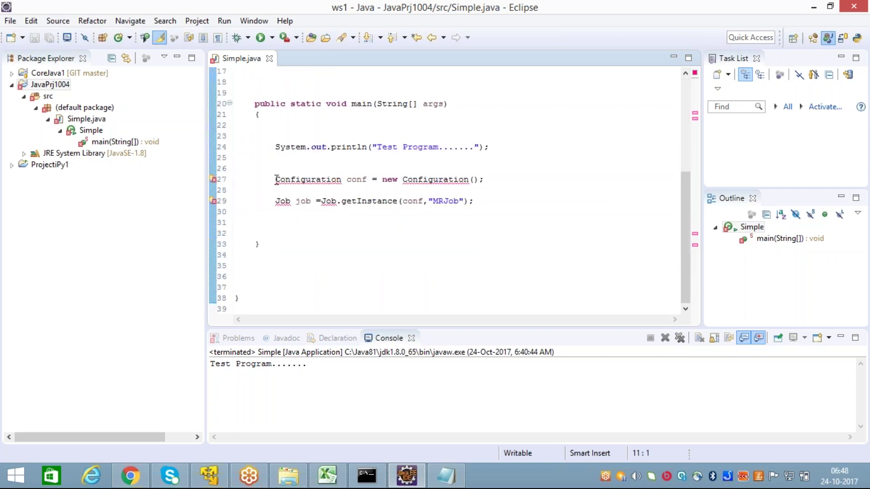
# Compare the Configuration and Job statements in main with the two org.apache.hadoop.conf imports
pyautogui.moveTo(267, 176); pyautogui.dragTo(390, 219)
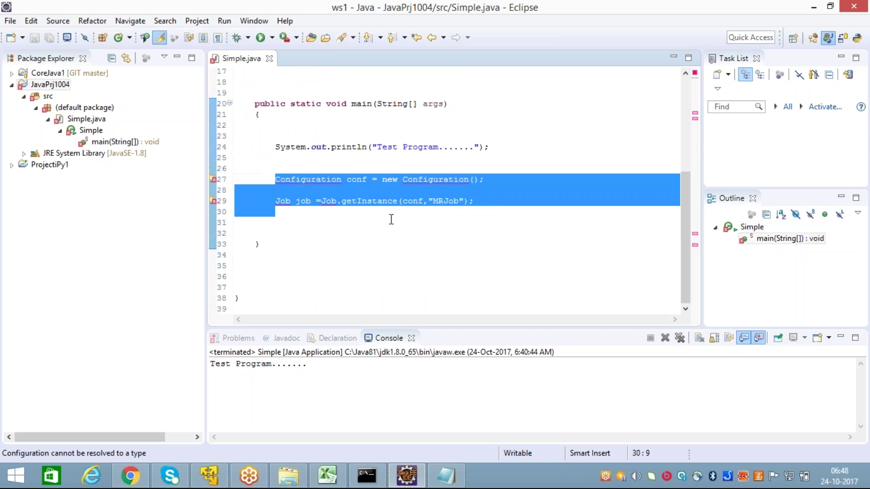
pyautogui.click(363, 222)
pyautogui.click(297, 190)
pyautogui.scroll(5, 300, 184)
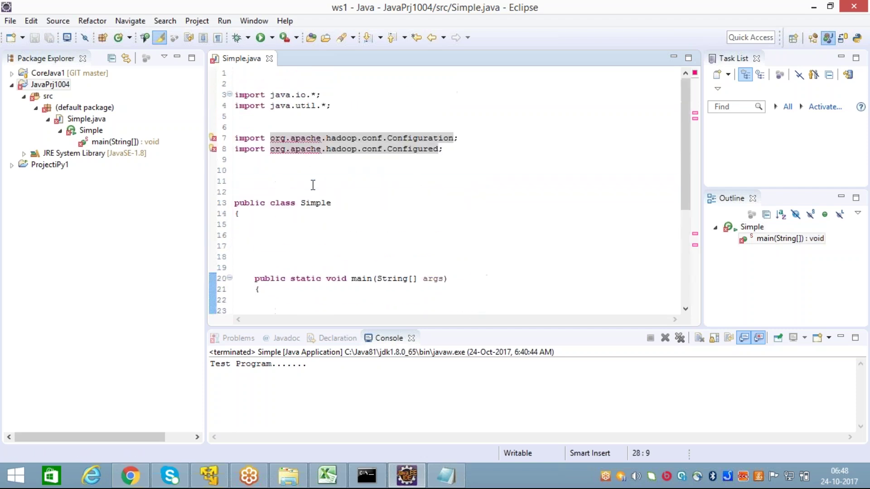
pyautogui.click(311, 181)
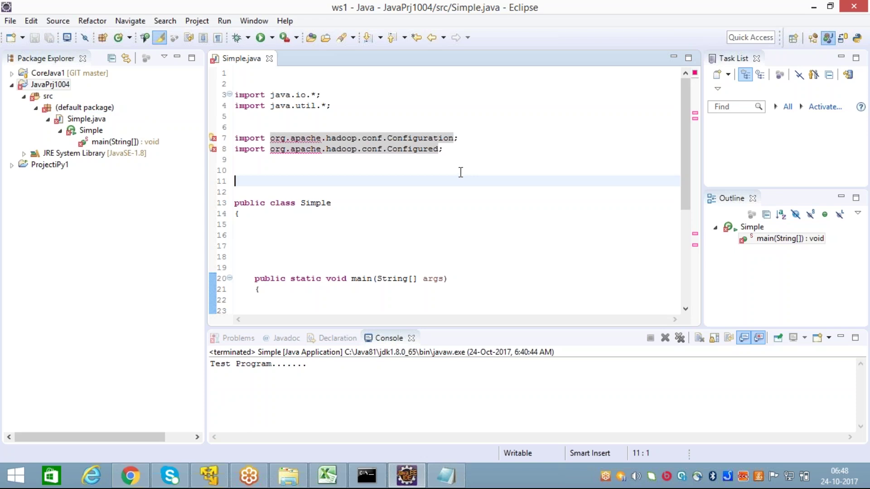
pyautogui.moveTo(352, 145)
pyautogui.doubleClick(410, 9)
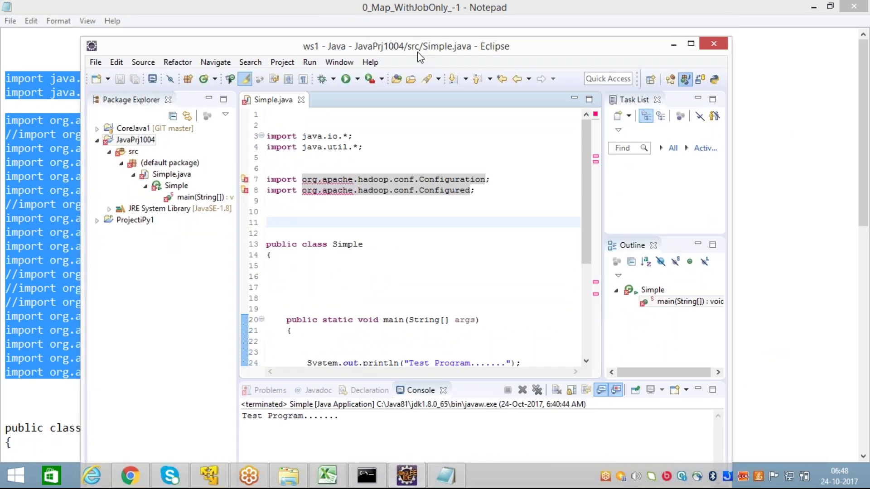
pyautogui.click(691, 43)
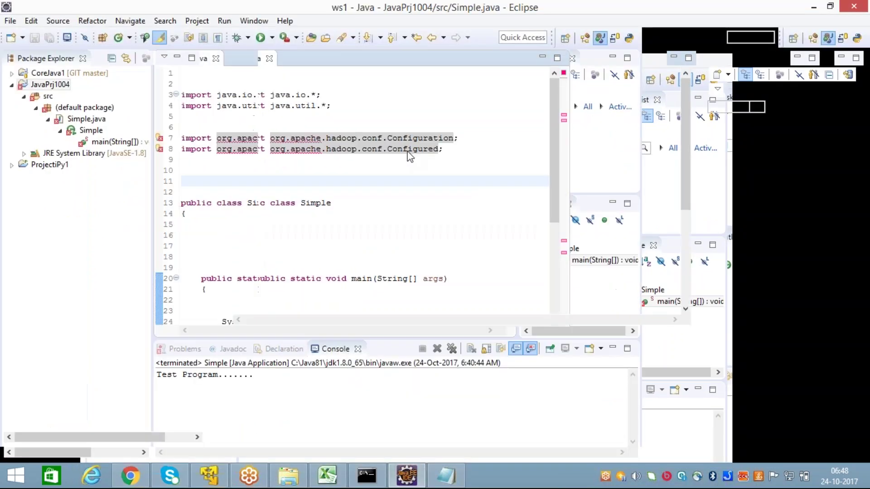
pyautogui.click(446, 171)
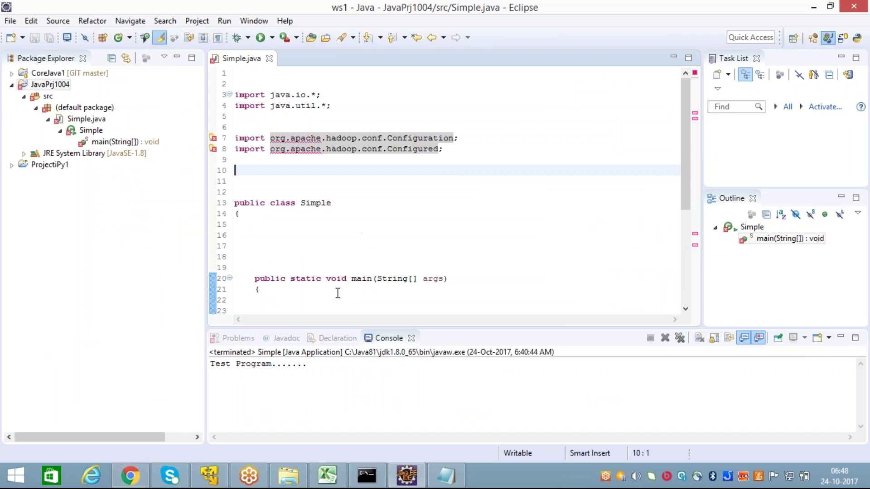
pyautogui.moveTo(213, 479)
pyautogui.rightClick(131, 479)
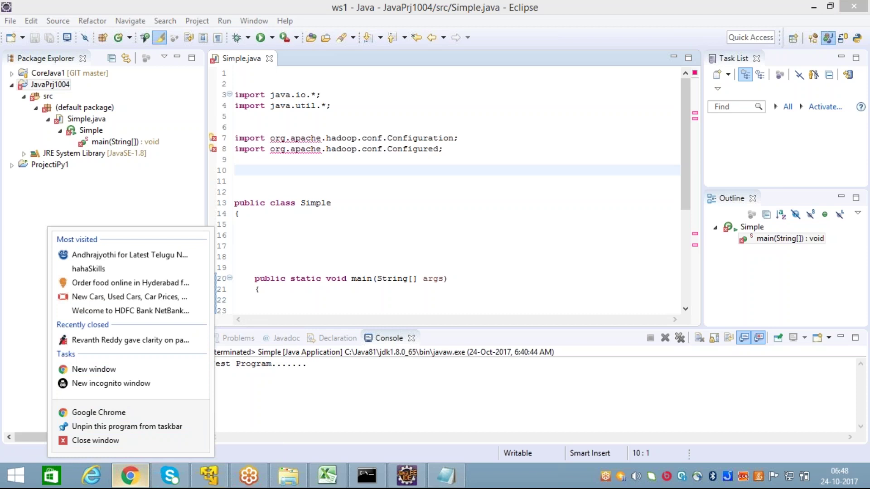
pyautogui.click(133, 474)
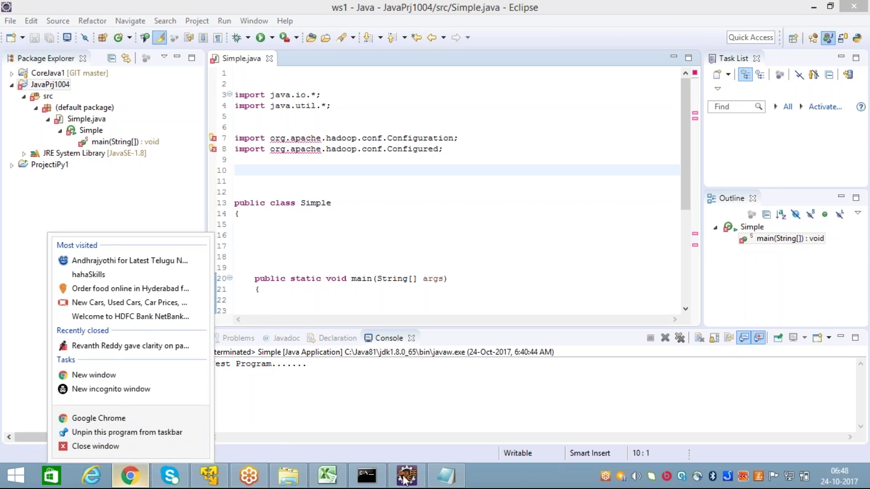
# Open a new File Explorer window and look through WorkingDrive (E:) for a Hadoop folder
pyautogui.rightClick(278, 480)
pyautogui.click(272, 413)
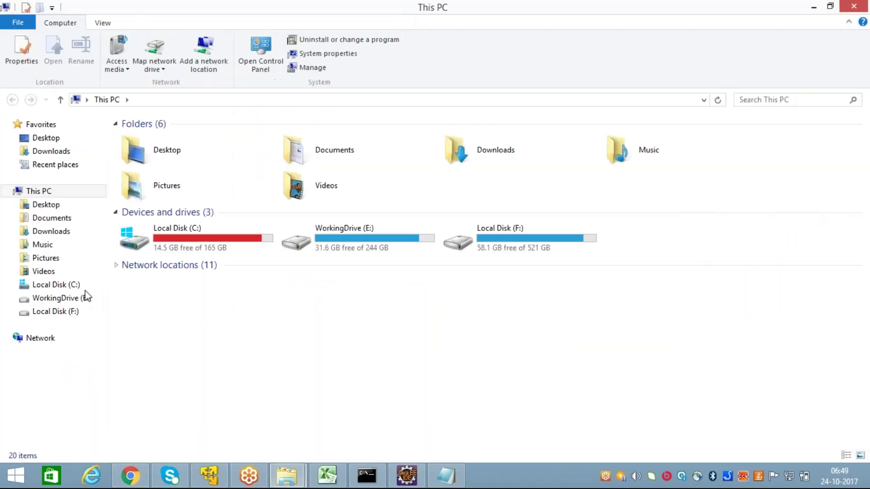
pyautogui.click(86, 298)
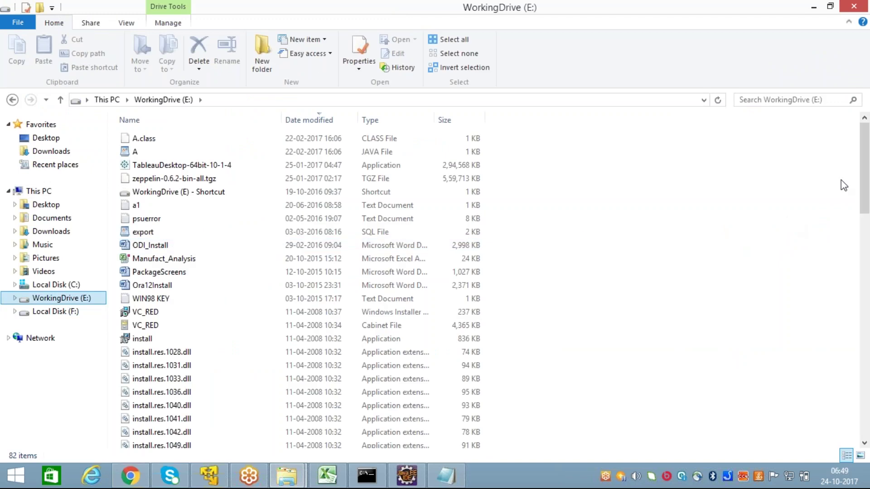
pyautogui.moveTo(863, 181); pyautogui.dragTo(793, 330)
pyautogui.click(211, 158)
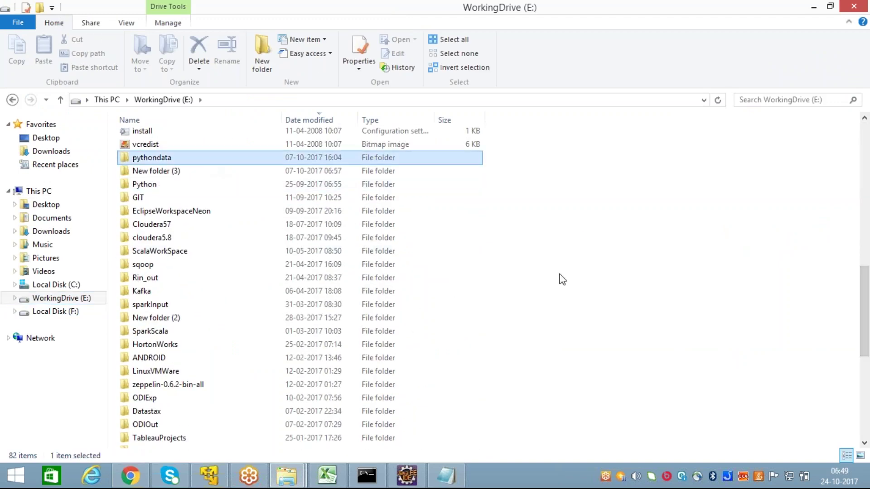
pyautogui.press('h')
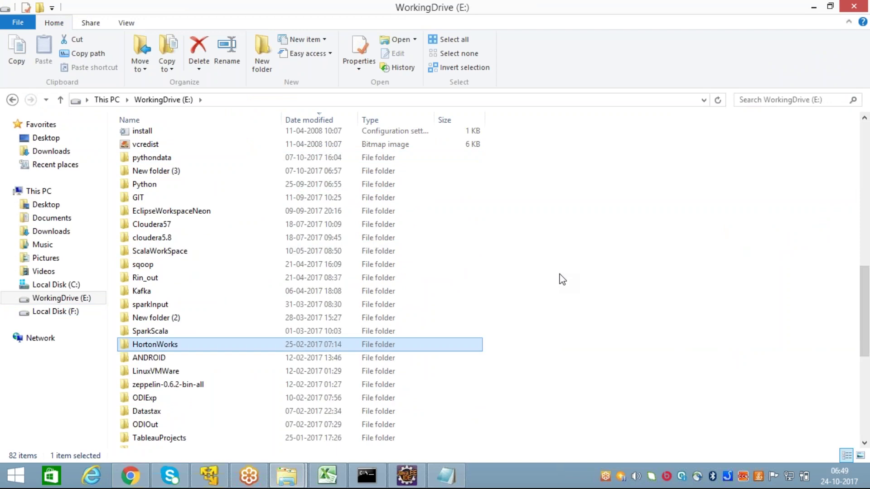
pyautogui.scroll(-3, 562, 280)
pyautogui.scroll(-3, 562, 280)
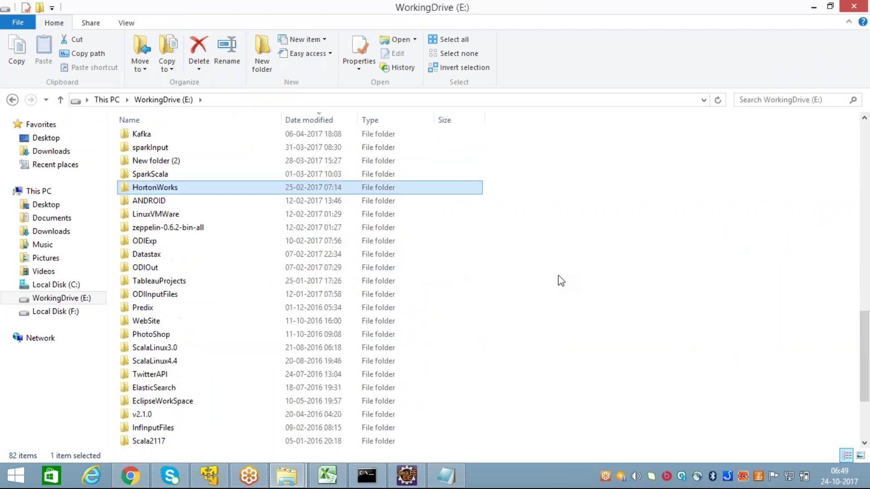
pyautogui.scroll(-1, 259, 277)
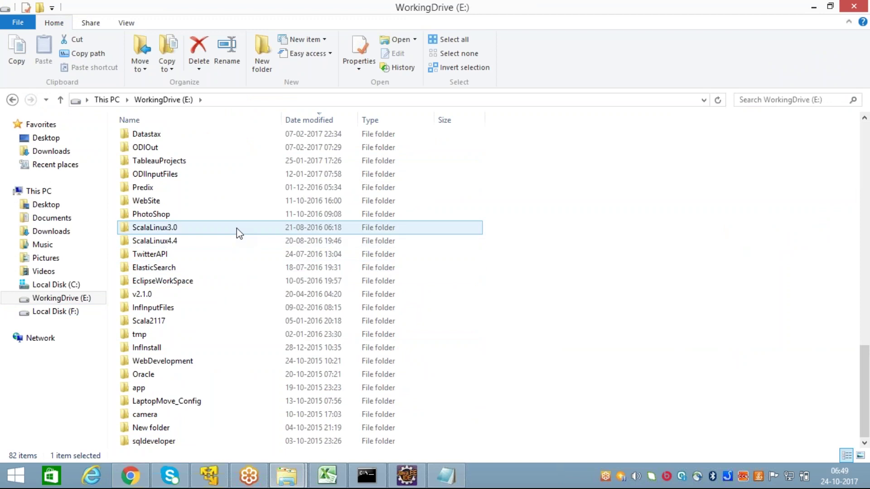
# Go back up through the WorkingDrive (E:) folders and check the contents of cloudera5.8
pyautogui.click(188, 323)
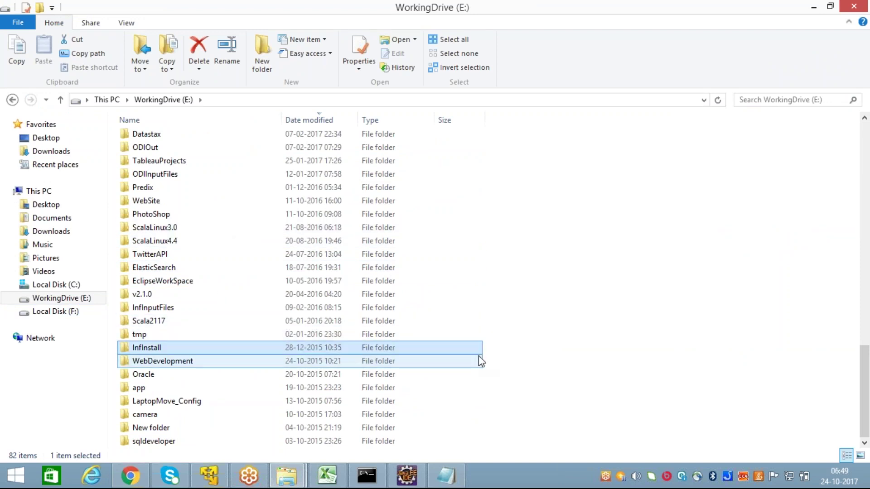
pyautogui.press('Up')
pyautogui.press('Up')
pyautogui.press('Up')
pyautogui.press('Up')
pyautogui.press('Up')
pyautogui.press('Up')
pyautogui.press('Up')
pyautogui.press('Up')
pyautogui.press('Up')
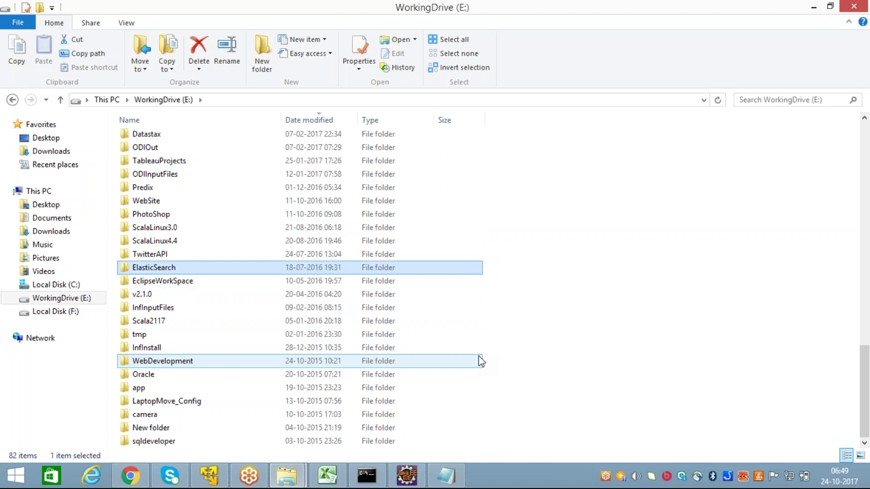
pyautogui.press('Up')
pyautogui.press('Up')
pyautogui.press('Up')
pyautogui.press('Up')
pyautogui.press('Up')
pyautogui.press('Up')
pyautogui.press('Up')
pyautogui.press('Up')
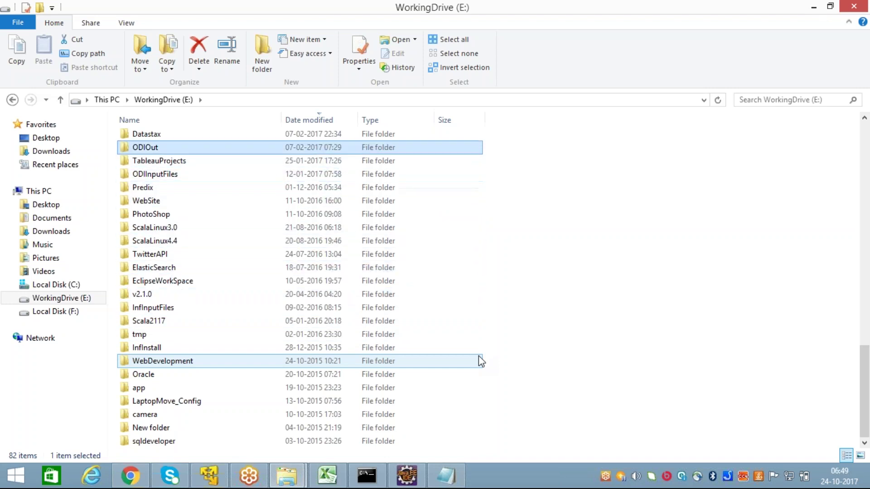
pyautogui.press('Up')
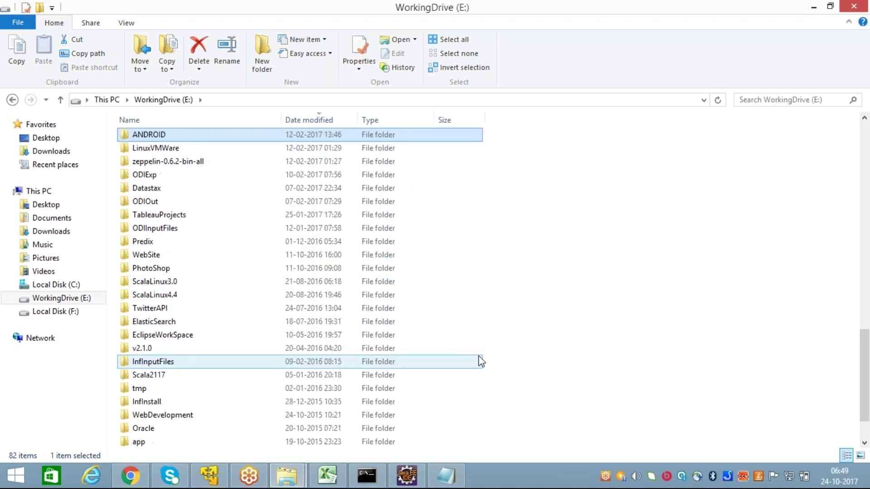
pyautogui.press('Up')
pyautogui.press('Up')
pyautogui.press('Up')
pyautogui.press('Up')
pyautogui.press('Up')
pyautogui.press('Down')
pyautogui.press('Down')
pyautogui.press('Up')
pyautogui.press('Up')
pyautogui.press('Up')
pyautogui.press('Up')
pyautogui.press('Up')
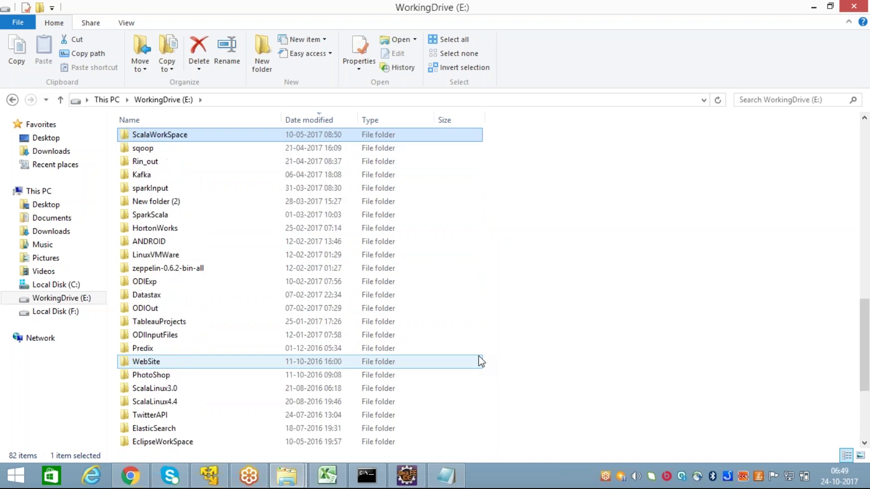
pyautogui.press('Up')
pyautogui.press('Up')
pyautogui.press('Up')
pyautogui.press('Up')
pyautogui.press('Down')
pyautogui.press('Down')
pyautogui.press('Down')
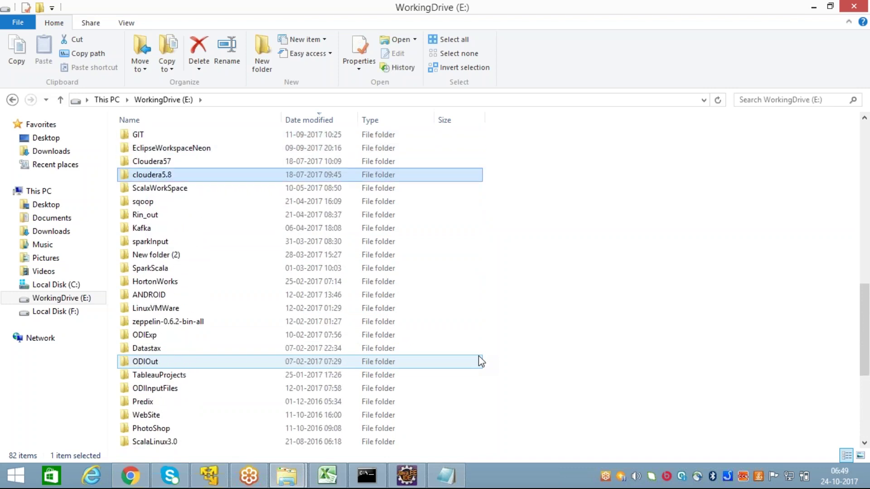
pyautogui.press('Return')
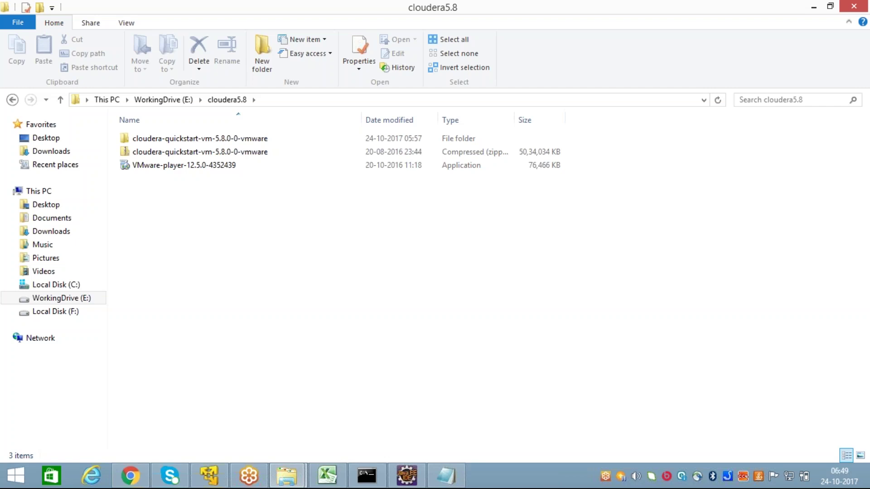
# Return to WorkingDrive (E:) and look through the folders listed below cloudera5.8
pyautogui.click(61, 100)
pyautogui.scroll(-4, 505, 263)
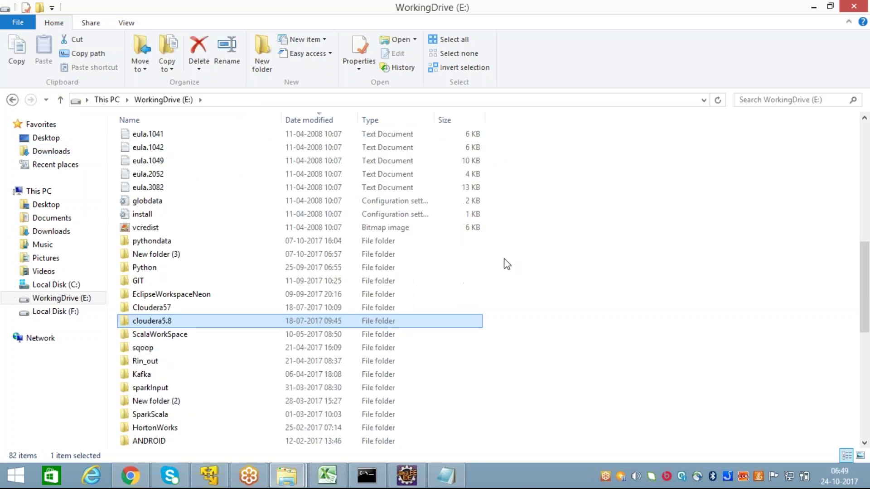
pyautogui.scroll(-1, 507, 264)
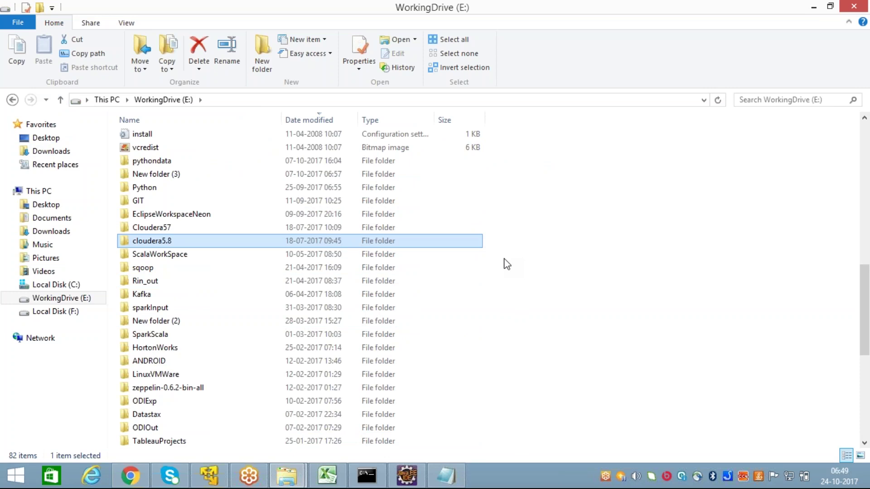
pyautogui.scroll(-1, 507, 264)
pyautogui.scroll(-1, 506, 264)
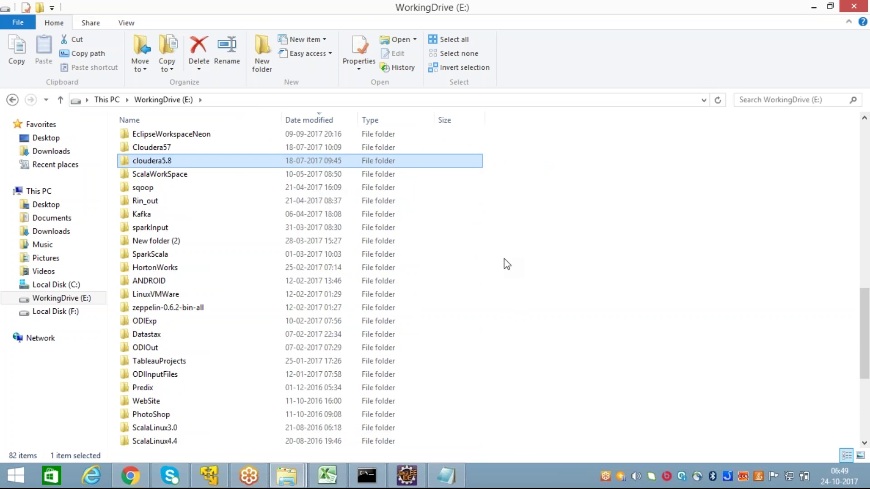
pyautogui.scroll(-2, 507, 264)
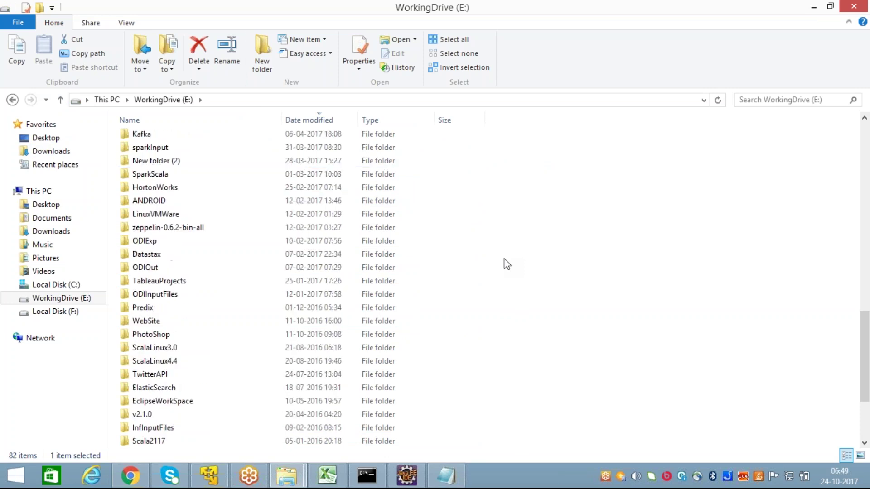
pyautogui.scroll(-3, 506, 264)
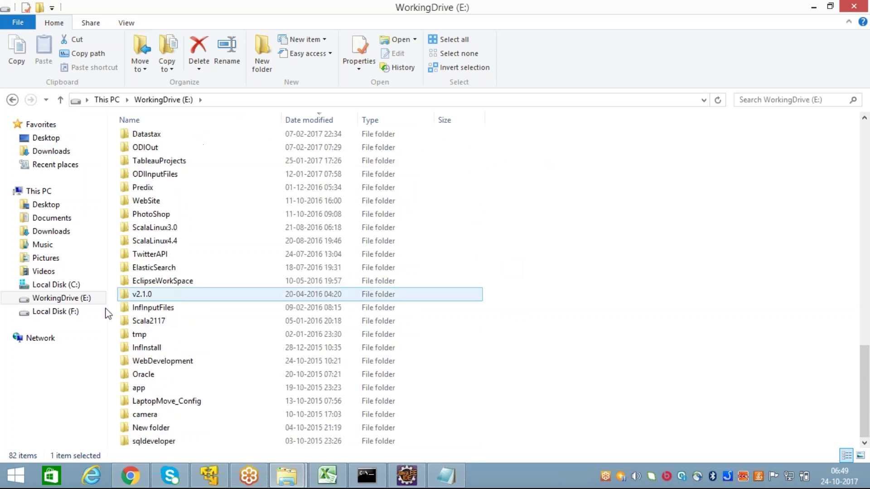
# Open the inner hadoop-2.6.0 folder at Softwares\Bigdata\hadoop-2.6.0 on Local Disk (F:)
pyautogui.click(72, 312)
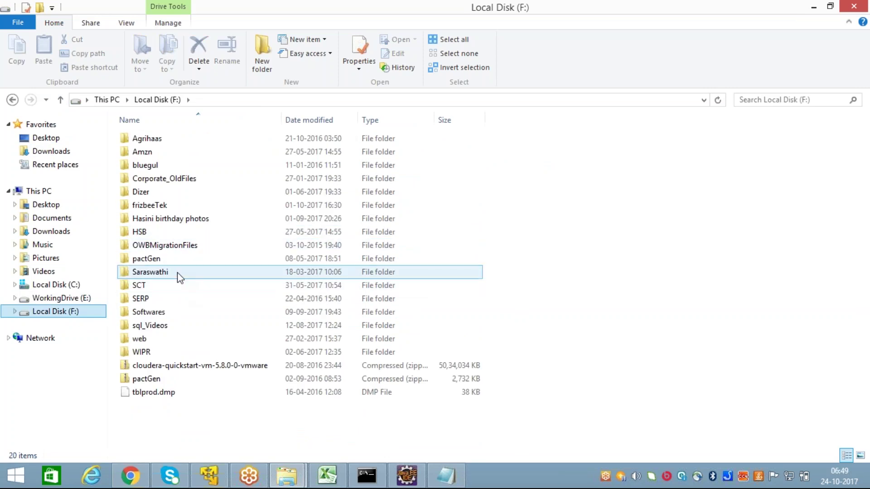
pyautogui.doubleClick(167, 312)
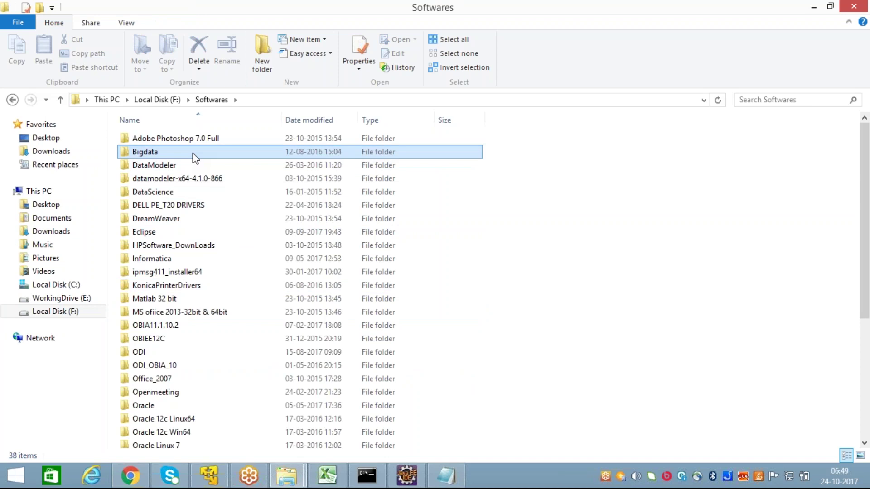
pyautogui.doubleClick(219, 154)
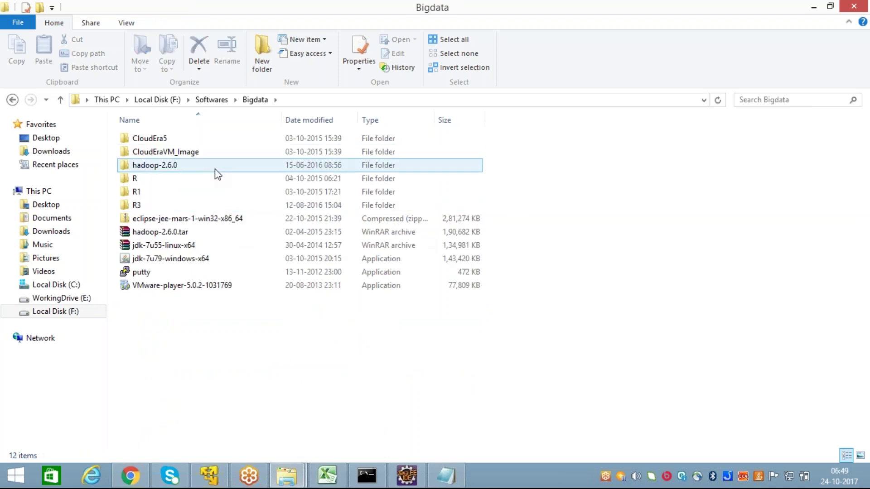
pyautogui.doubleClick(183, 166)
pyautogui.doubleClick(179, 139)
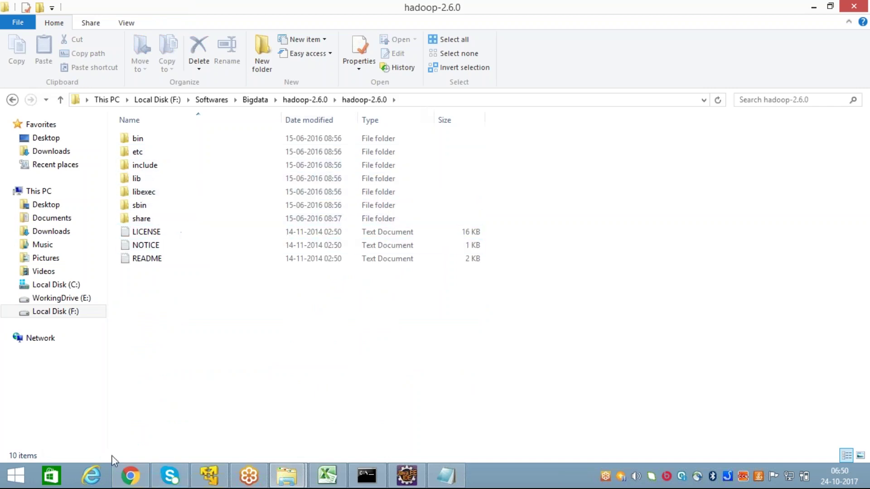
pyautogui.click(299, 480)
pyautogui.click(350, 435)
# Switch to Chrome and open google.com in a new tab
pyautogui.click(130, 475)
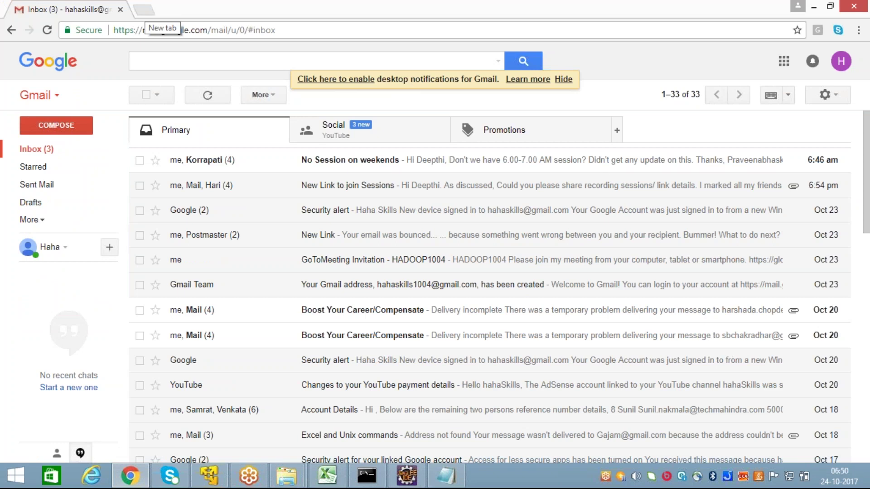
pyautogui.click(144, 9)
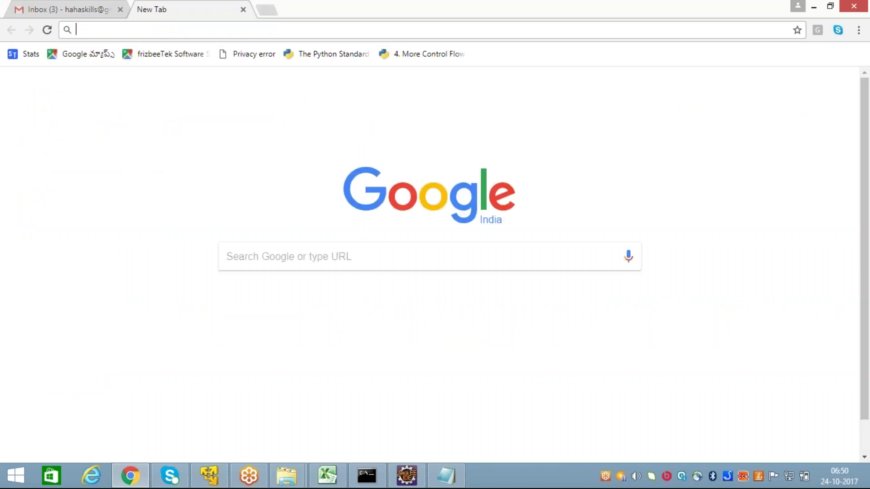
pyautogui.write('google.com')
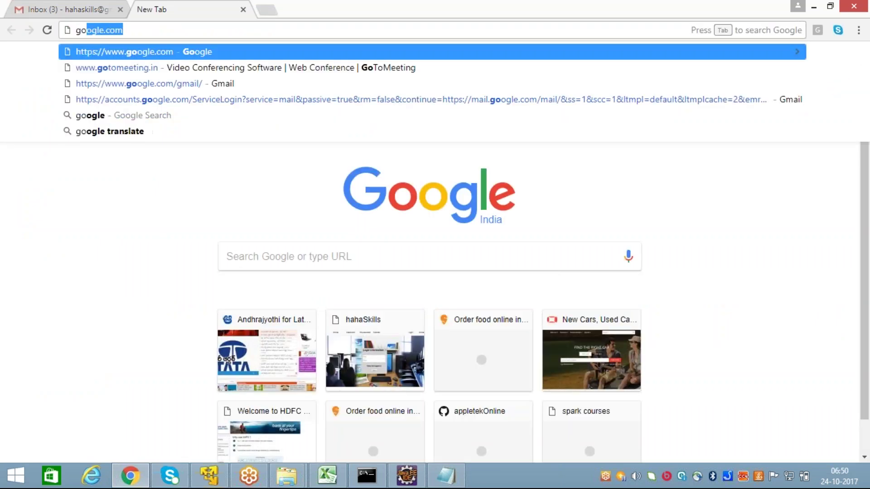
pyautogui.press('Return')
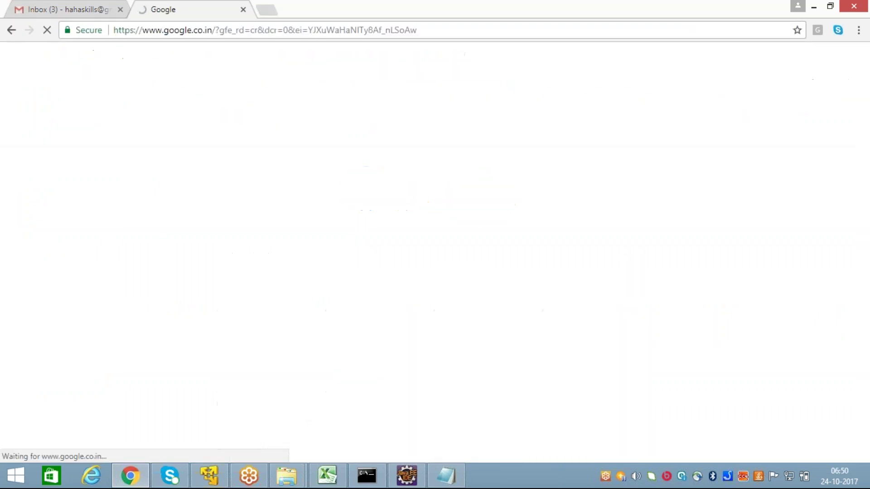
# Search Google for "apache hadoop download"
pyautogui.click(268, 259)
pyautogui.write('apa')
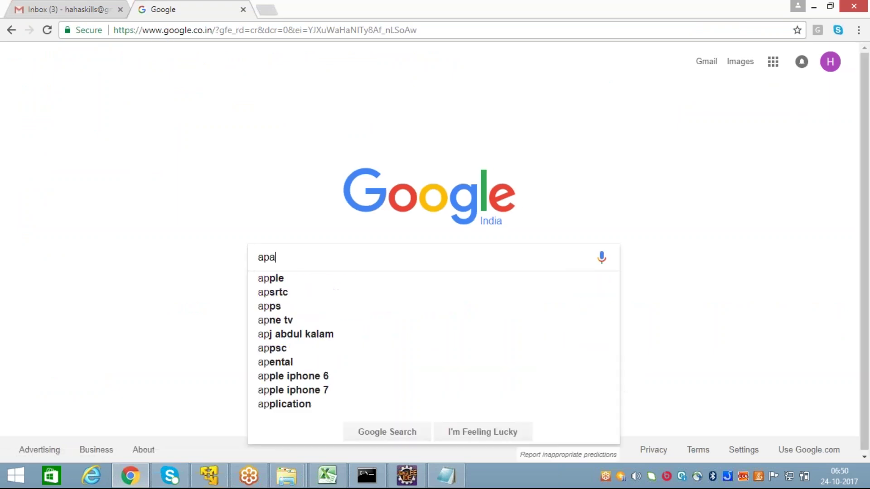
pyautogui.write('che ha')
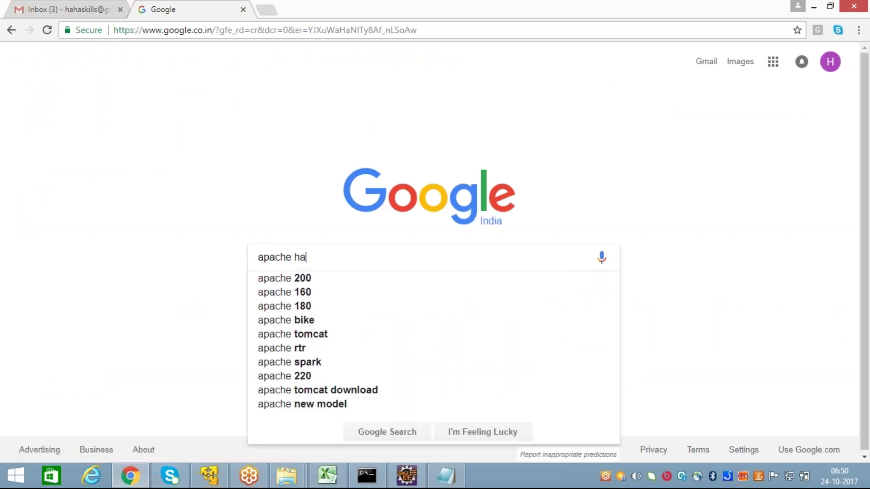
pyautogui.write('doop')
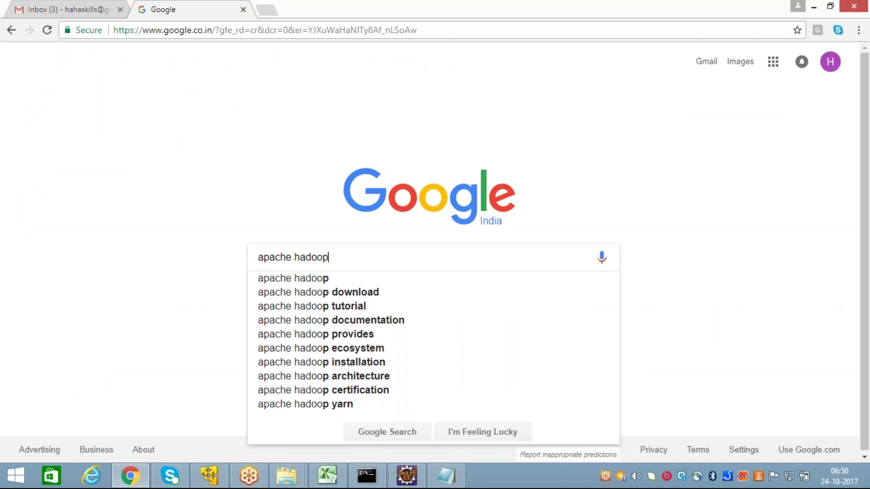
pyautogui.press('Down')
pyautogui.press('Return')
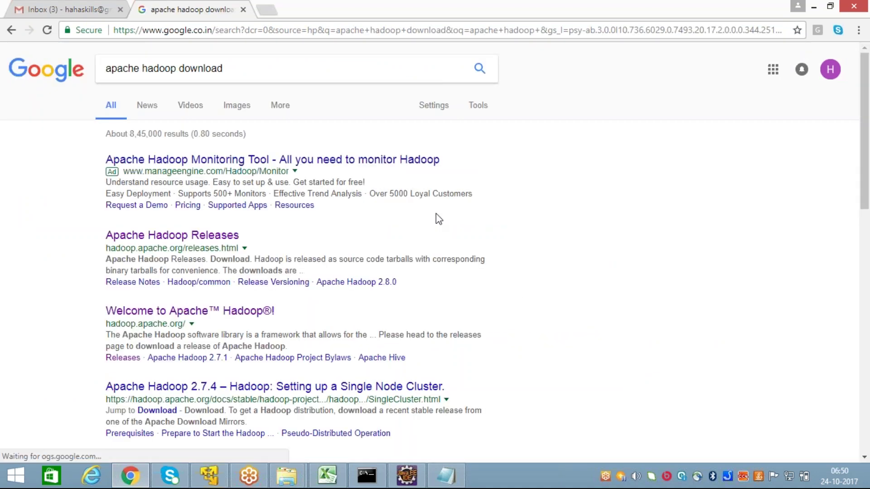
# Open the "Welcome to Apache Hadoop" search result from hadoop.apache.org in its own tab and bring it to the front
pyautogui.scroll(-3, 439, 219)
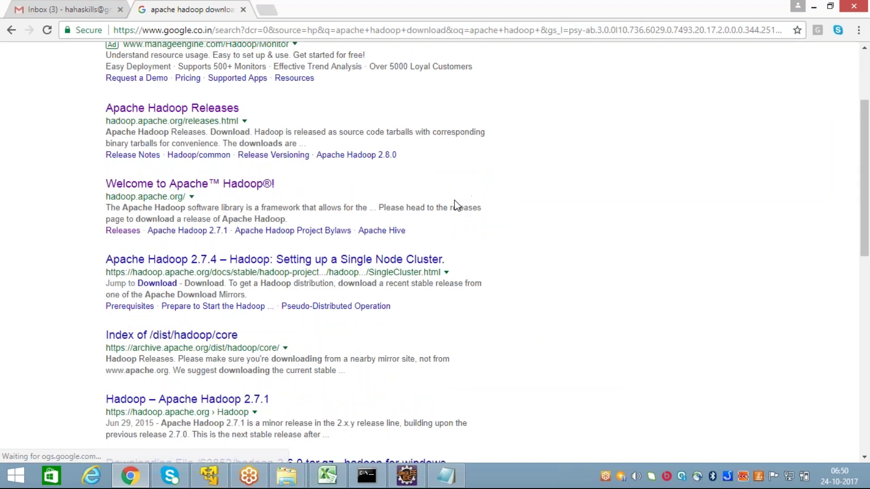
pyautogui.rightClick(201, 186)
pyautogui.click(254, 190)
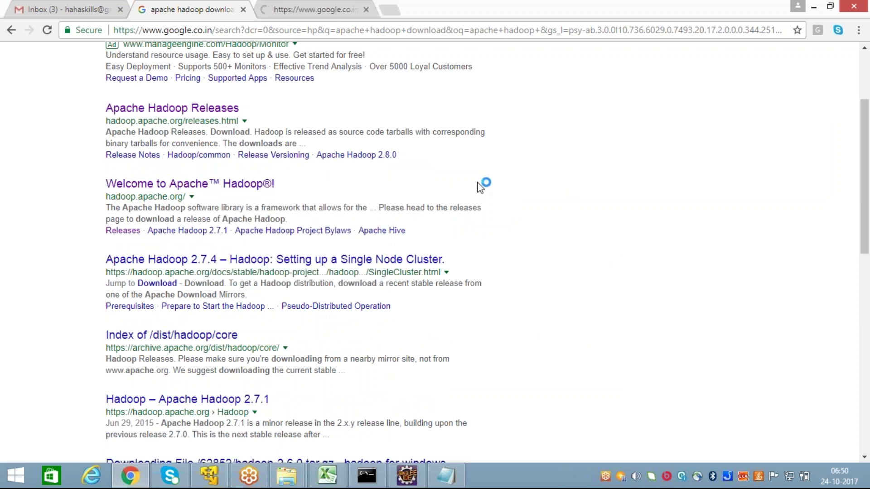
pyautogui.click(318, 10)
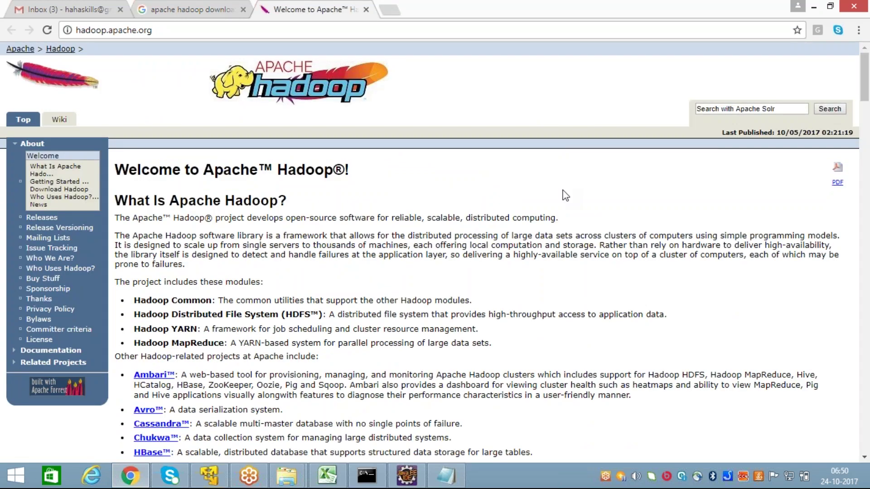
# Open the releases page linked under Download Hadoop in a new tab and switch to it
pyautogui.scroll(-2, 565, 195)
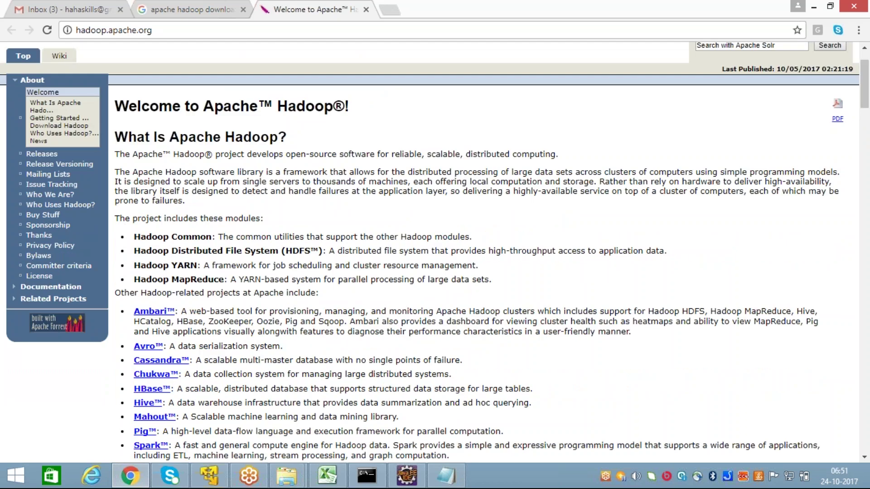
pyautogui.scroll(-3, 435, 249)
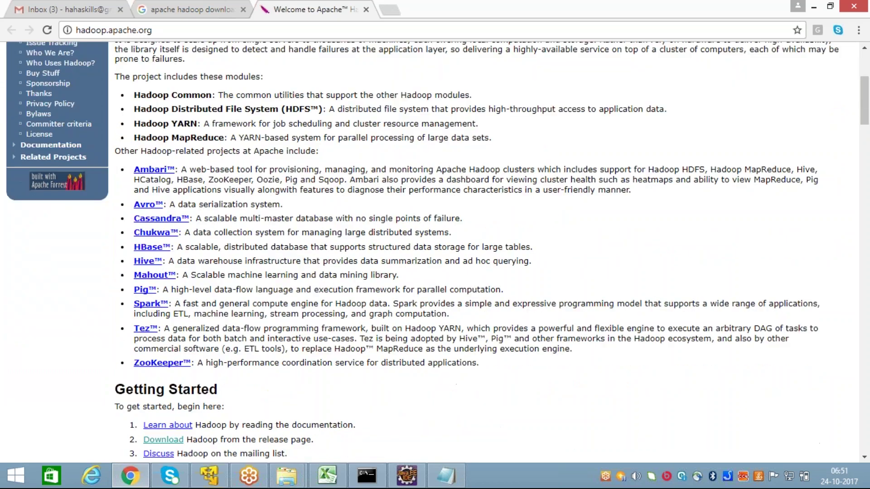
pyautogui.scroll(-4, 529, 220)
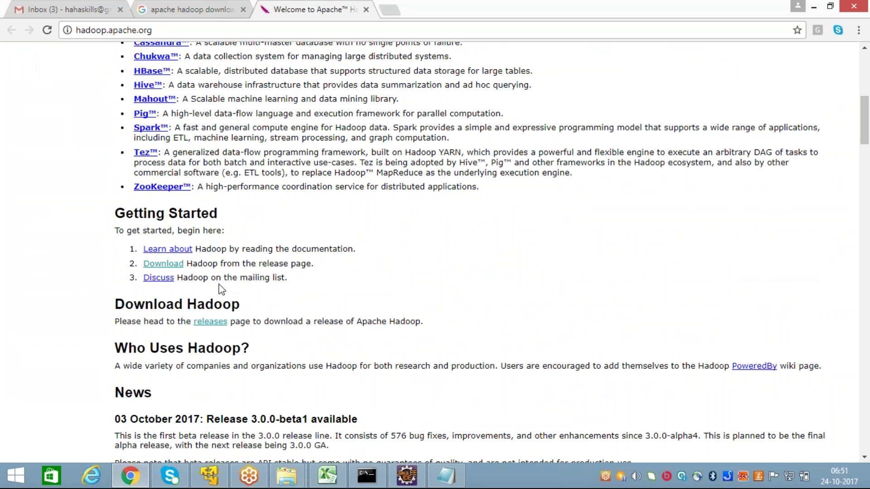
pyautogui.scroll(-2, 399, 199)
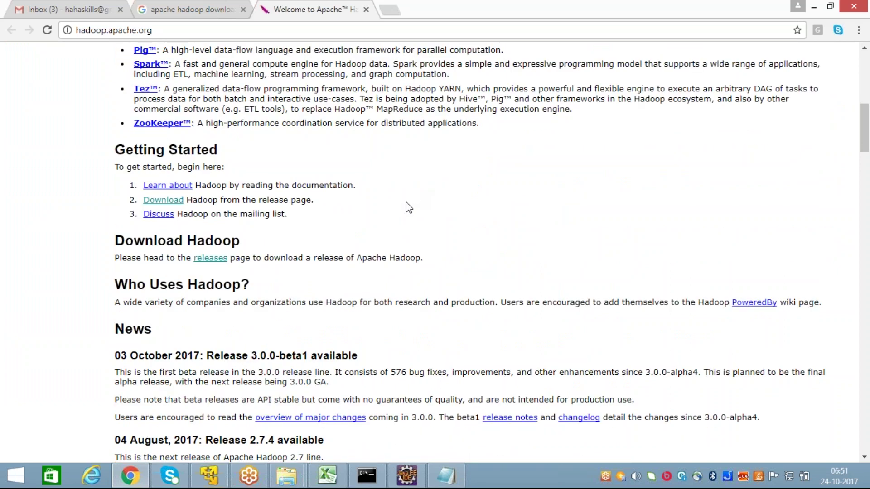
pyautogui.rightClick(211, 258)
pyautogui.click(244, 266)
pyautogui.scroll(-8, 450, 231)
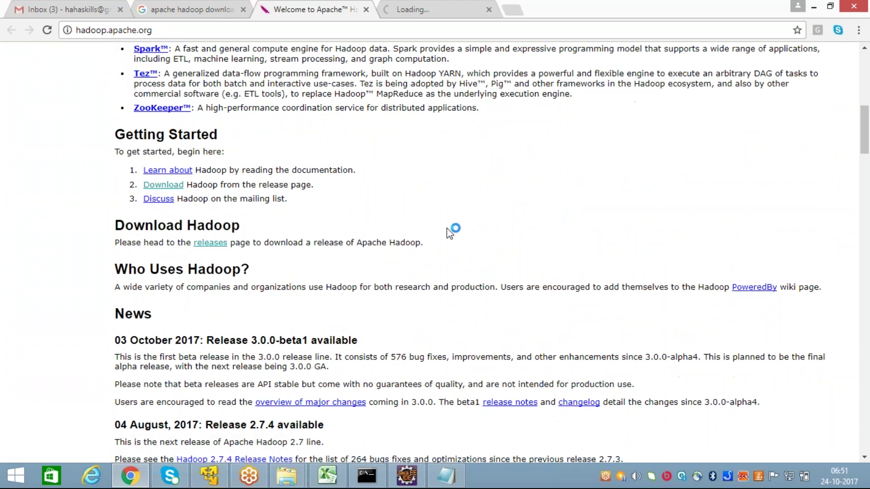
pyautogui.scroll(8, 434, 253)
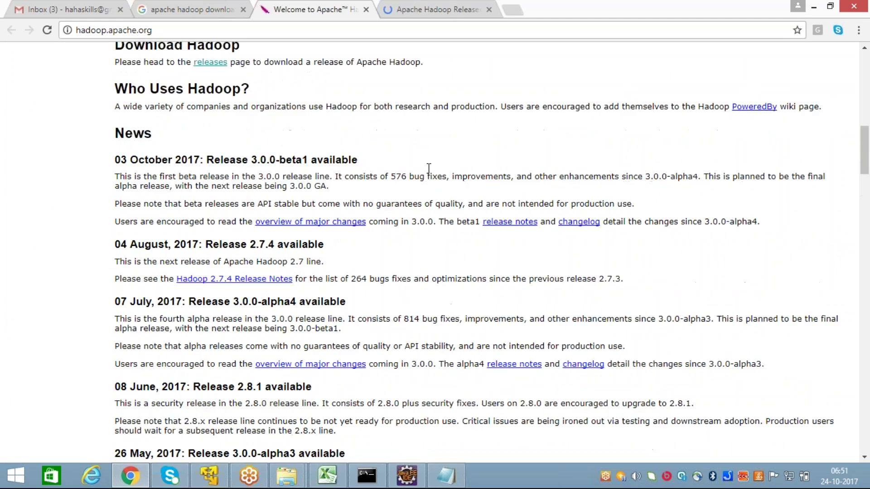
pyautogui.hotkey('ctrl', 'Tab')
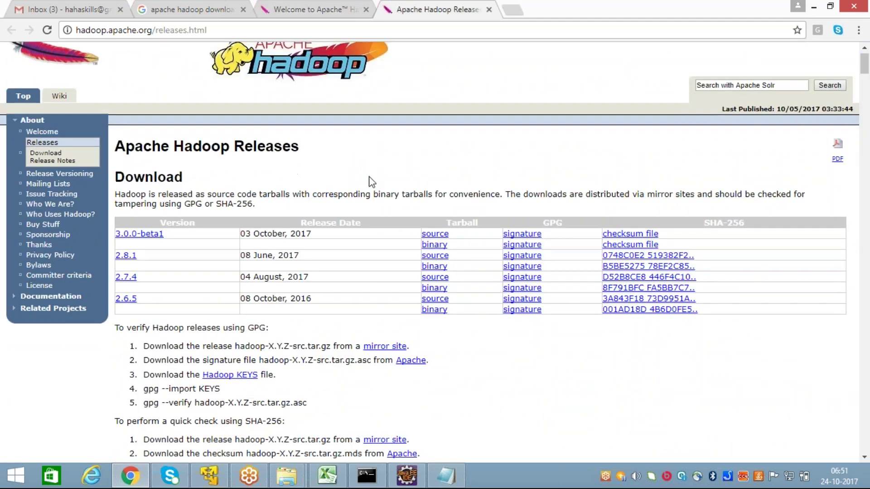
# Review the source and binary tarballs on the Hadoop releases page and highlight the release file name hadoop-X.Y.Z-src.tar.gz in the GPG instructions
pyautogui.scroll(-3, 374, 186)
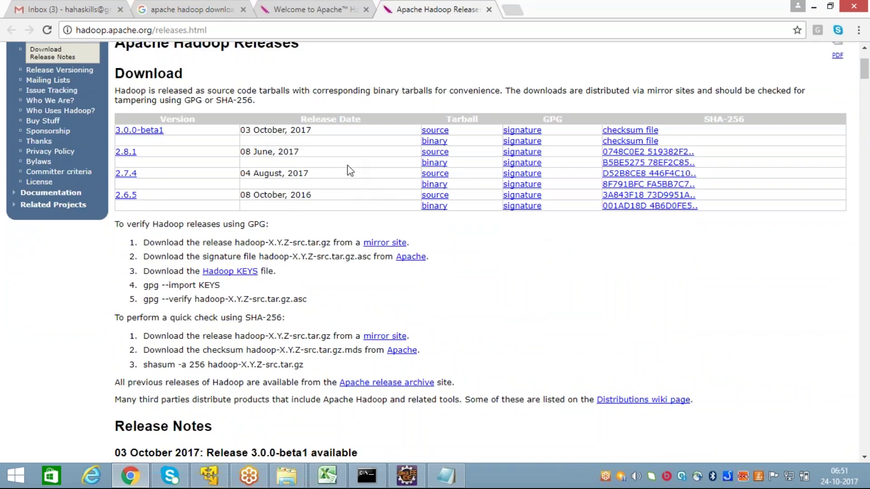
pyautogui.click(434, 184)
pyautogui.click(434, 205)
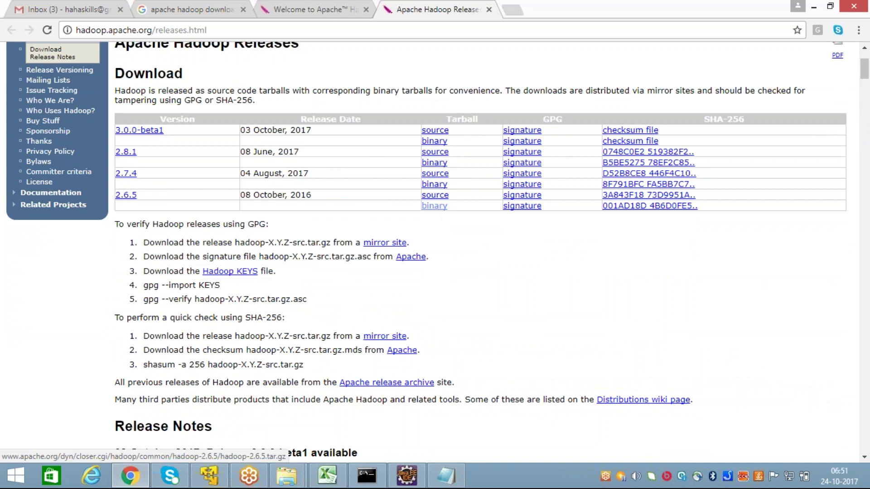
pyautogui.click(437, 197)
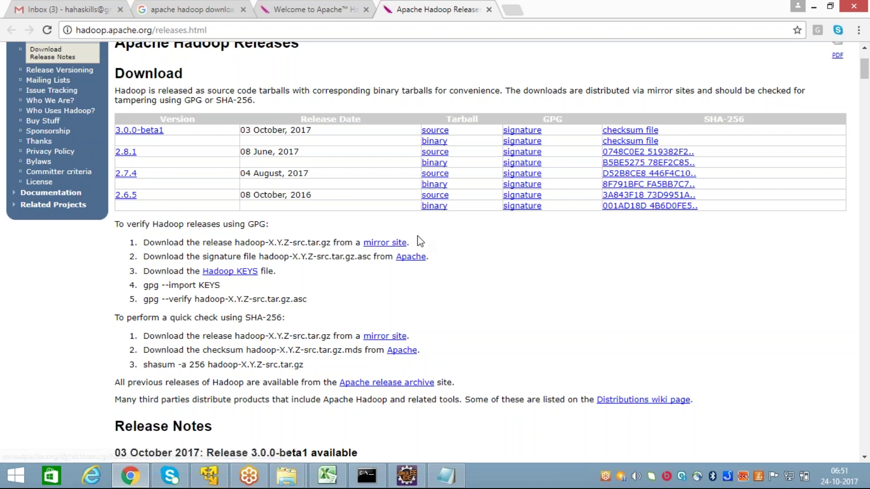
pyautogui.scroll(-6, 417, 235)
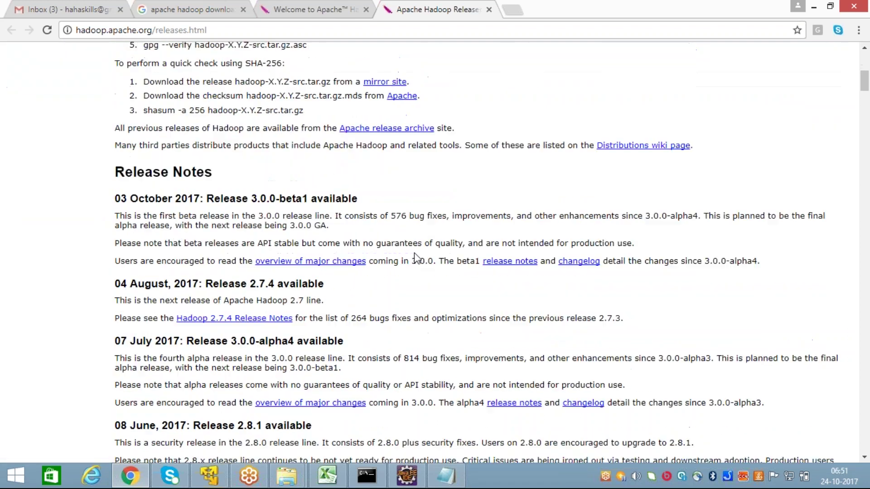
pyautogui.scroll(4, 417, 258)
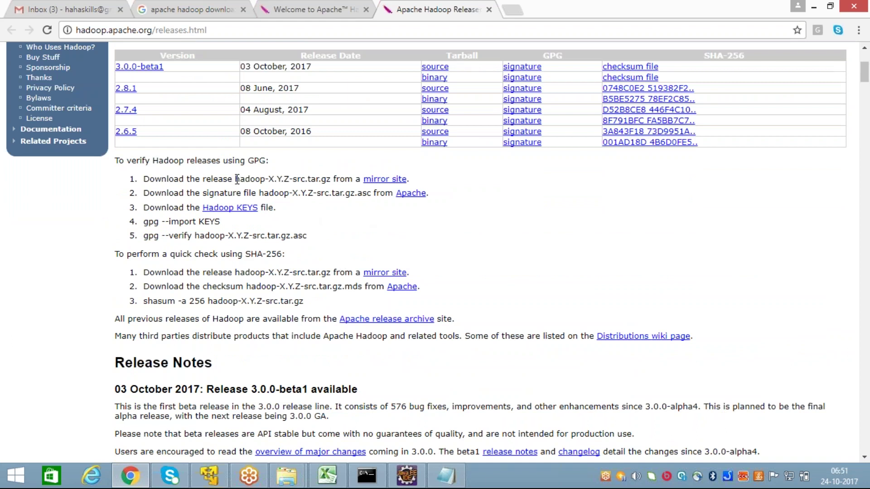
pyautogui.moveTo(234, 179); pyautogui.dragTo(332, 179)
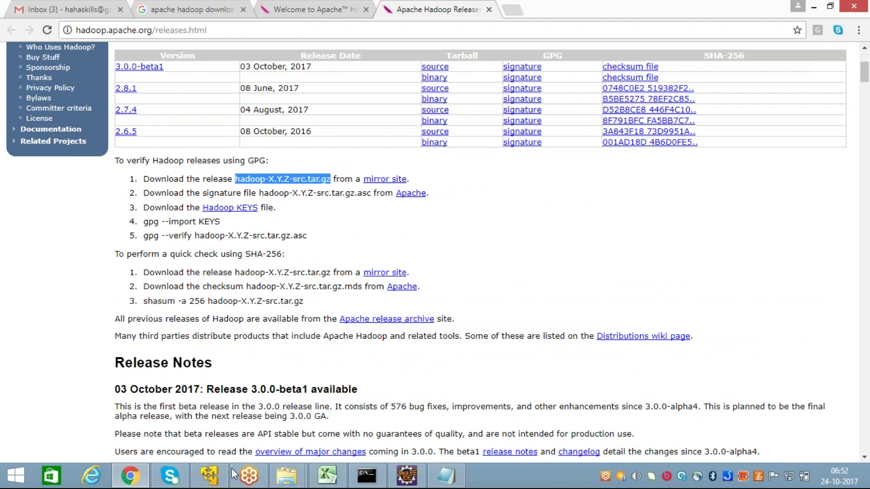
# Switch back to the hadoop-2.6.0 File Explorer window, go up to Bigdata and point out its hadoop-2.6.0 folder
pyautogui.click(287, 476)
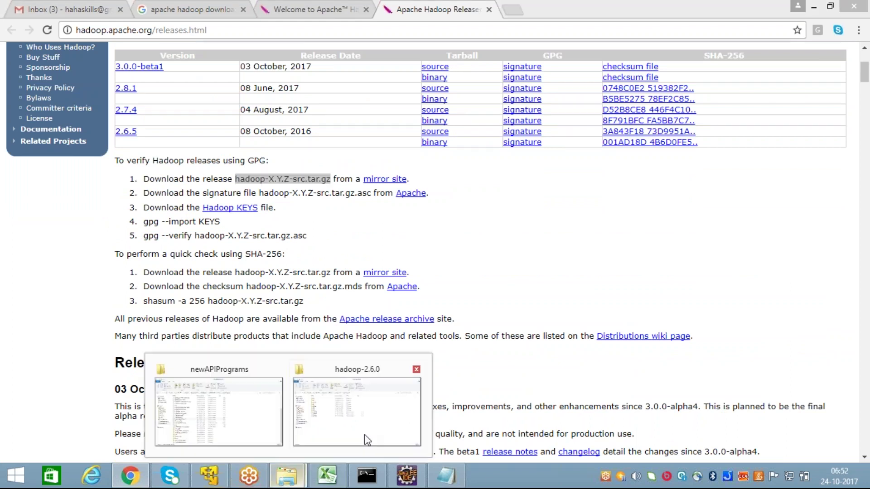
pyautogui.click(394, 415)
pyautogui.click(253, 101)
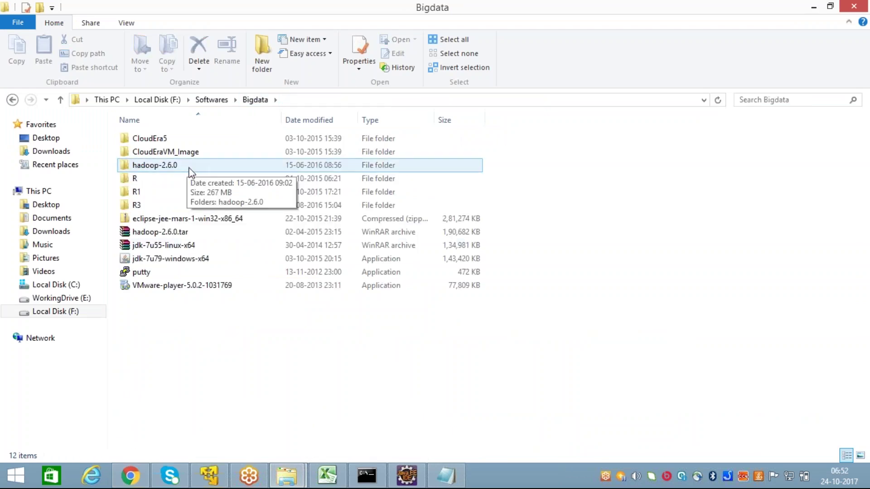
pyautogui.click(175, 165)
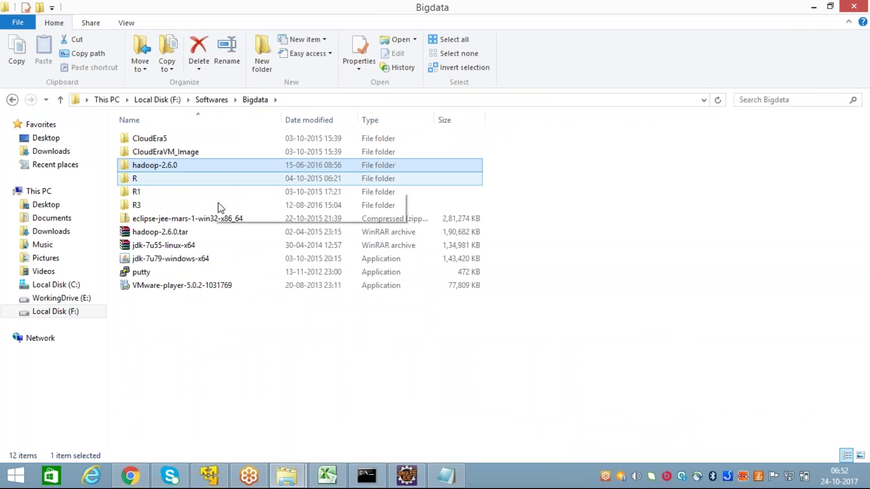
pyautogui.click(195, 304)
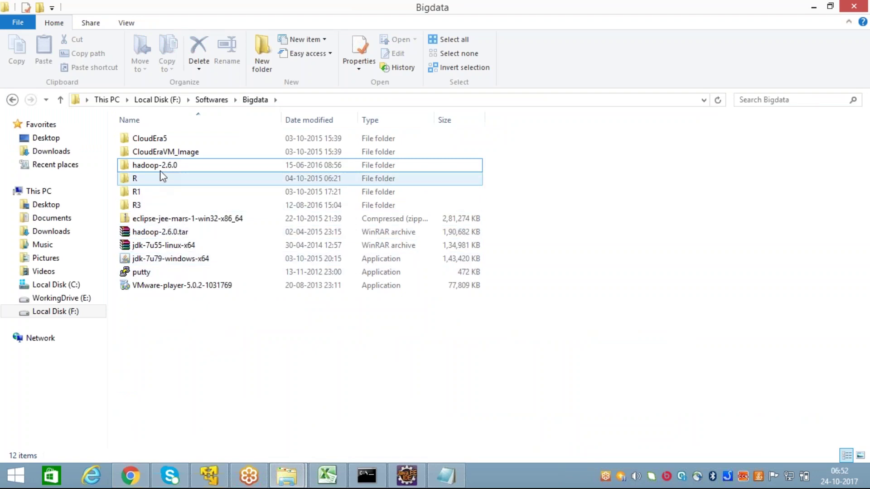
# Open hadoop-2.6.0 in Bigdata and the inner hadoop-2.6.0 folder, and look over its subfolders
pyautogui.click(180, 166)
pyautogui.doubleClick(181, 166)
pyautogui.click(154, 140)
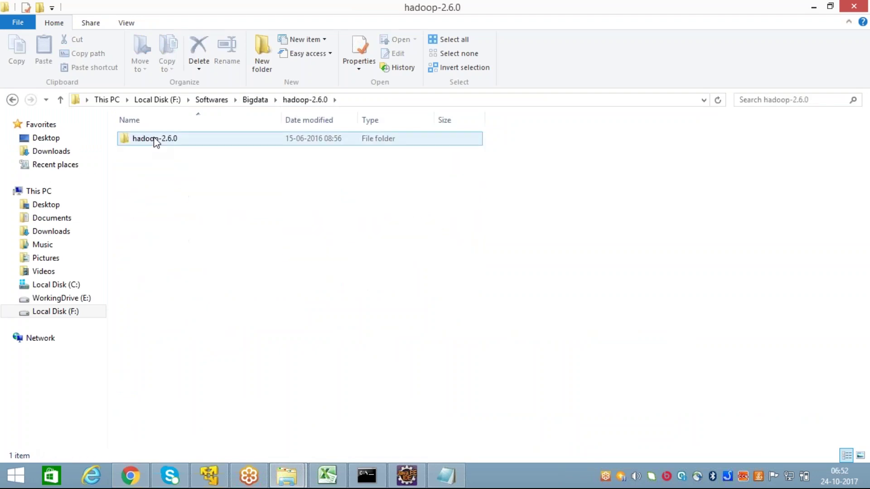
pyautogui.doubleClick(158, 141)
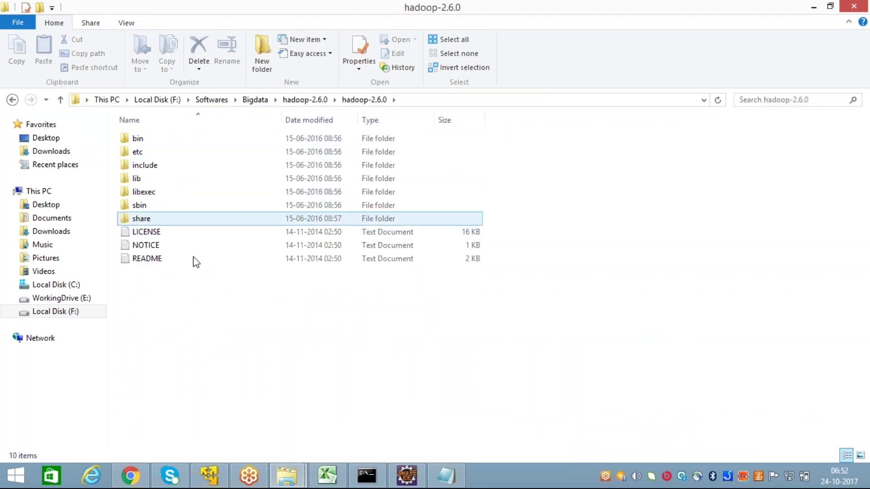
pyautogui.click(166, 143)
pyautogui.click(168, 165)
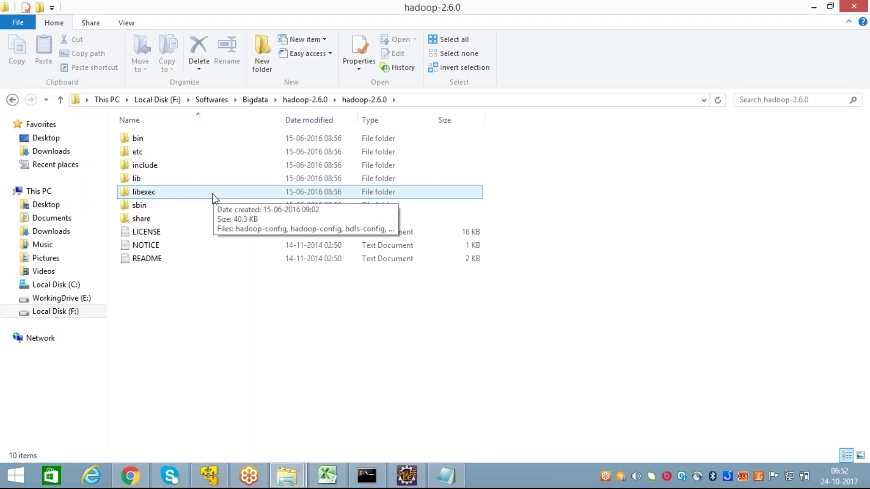
pyautogui.press('s')
pyautogui.press('b')
pyautogui.press('l')
pyautogui.press('n')
pyautogui.press('b')
pyautogui.press('l')
pyautogui.press('b')
pyautogui.press('l')
pyautogui.press('l')
pyautogui.press('i')
pyautogui.press('l')
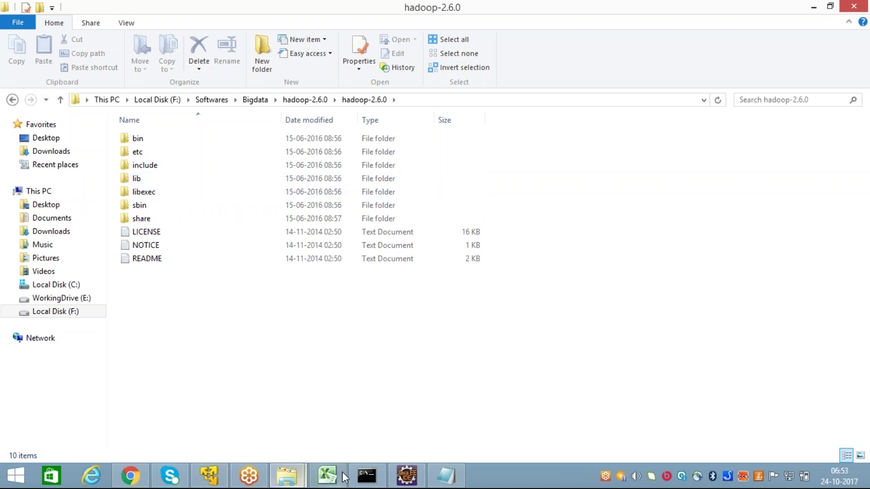
# Check the org.apache.hadoop imports of Simple.java in Eclipse and return to the lib folder entry in the hadoop-2.6.0 window
pyautogui.click(407, 476)
pyautogui.click(367, 211)
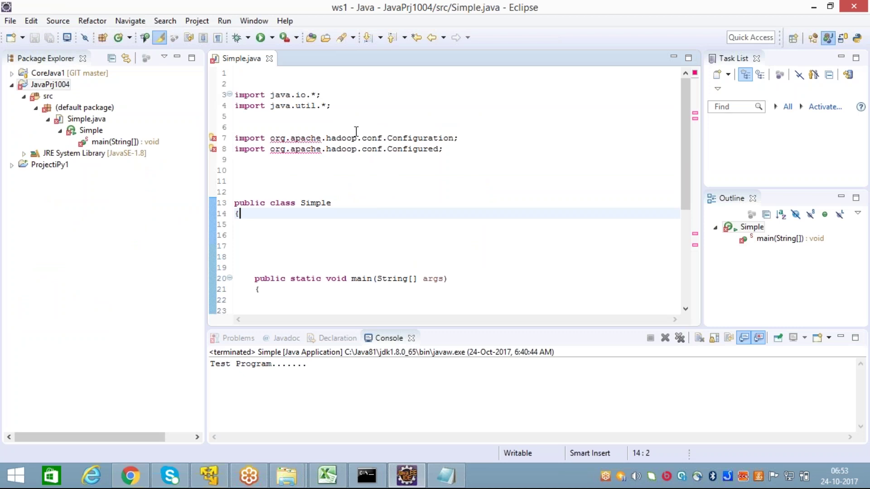
pyautogui.click(813, 7)
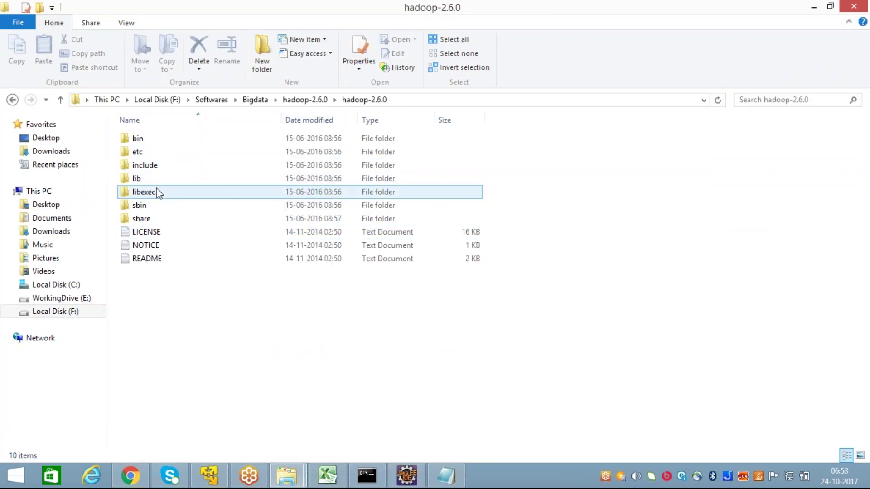
pyautogui.click(173, 177)
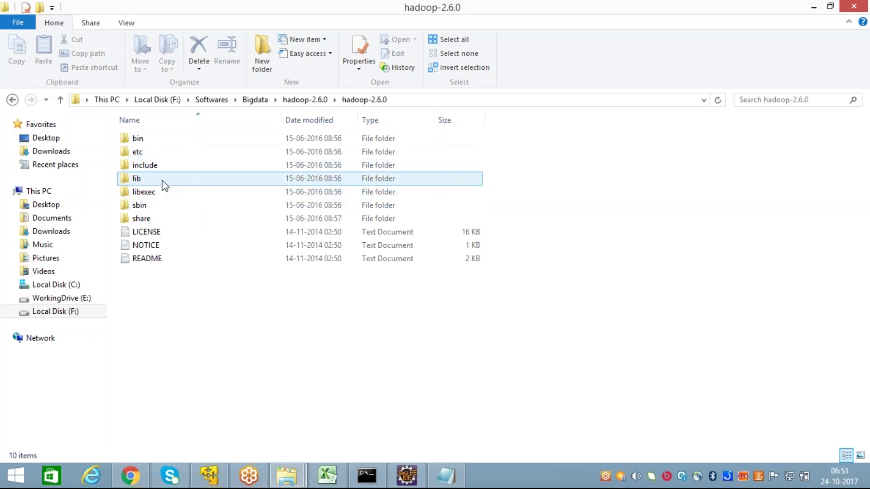
# Open the bin folder of hadoop-2.6.0, look over its hadoop, hdfs, mapred and yarn files, and return to hadoop-2.6.0
pyautogui.doubleClick(164, 140)
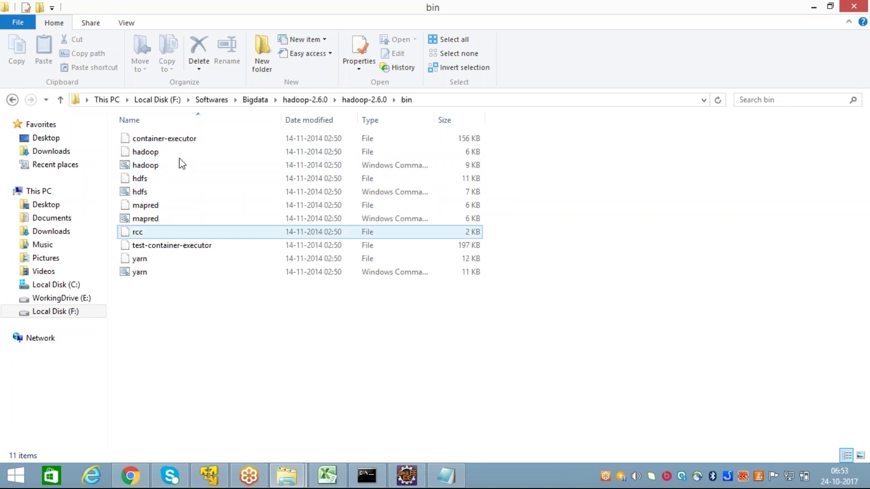
pyautogui.click(170, 167)
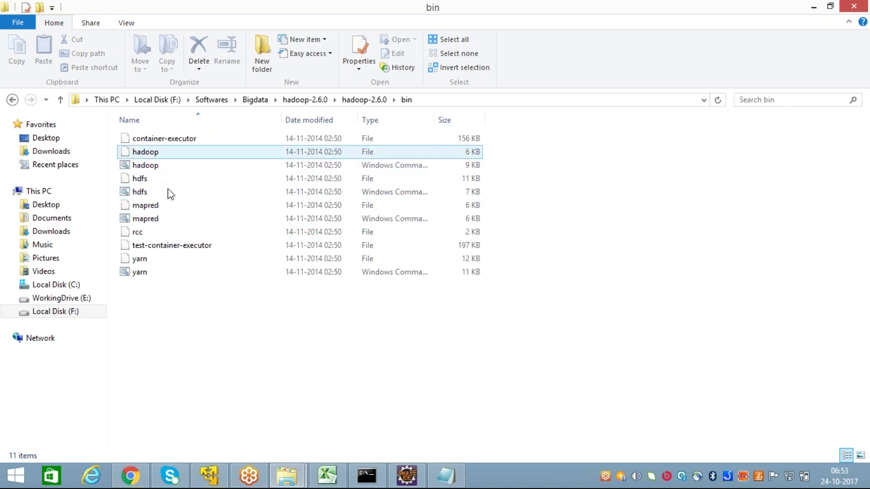
pyautogui.click(216, 249)
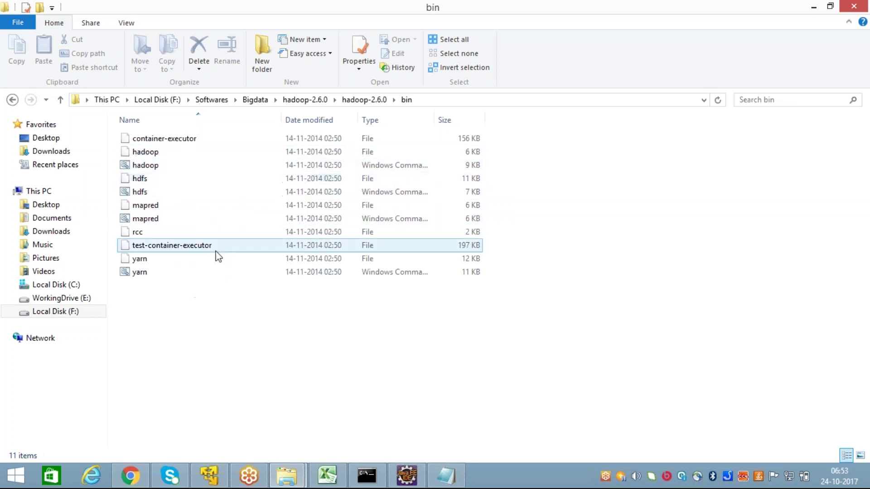
pyautogui.click(172, 154)
pyautogui.click(215, 169)
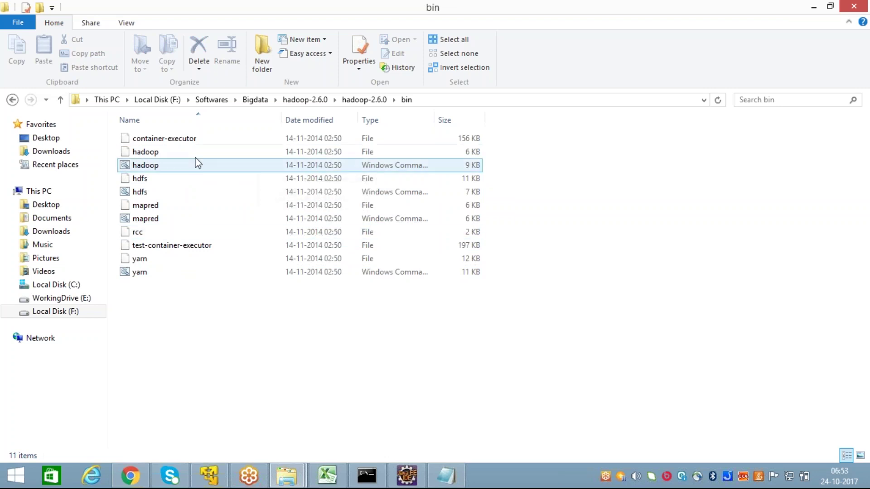
pyautogui.press('Up')
pyautogui.press('Down')
pyautogui.press('Down')
pyautogui.press('Down')
pyautogui.press('Down')
pyautogui.press('Down')
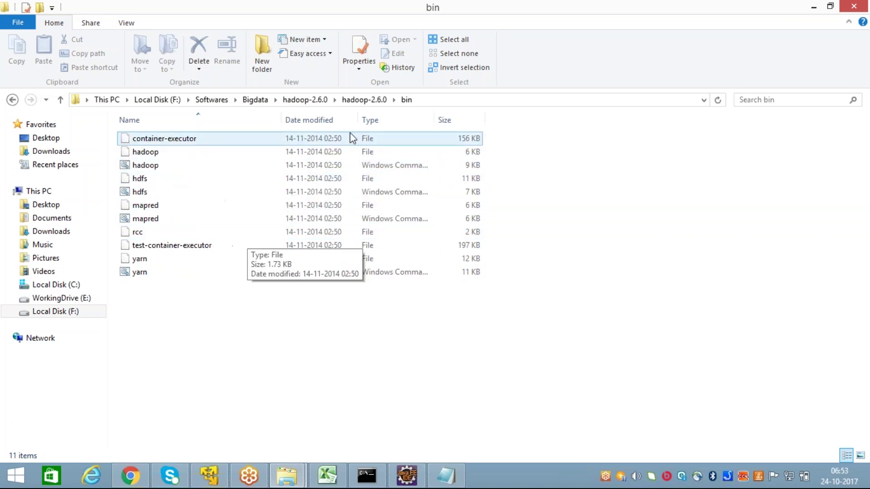
pyautogui.click(365, 100)
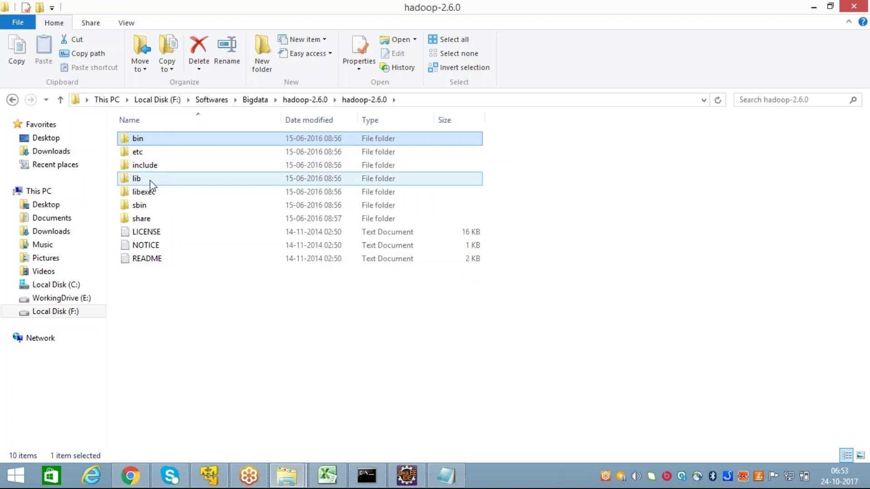
# Check the native folder inside lib for Hadoop library files and return to the inner hadoop-2.6.0 folder
pyautogui.moveTo(151, 181)
pyautogui.doubleClick(160, 182)
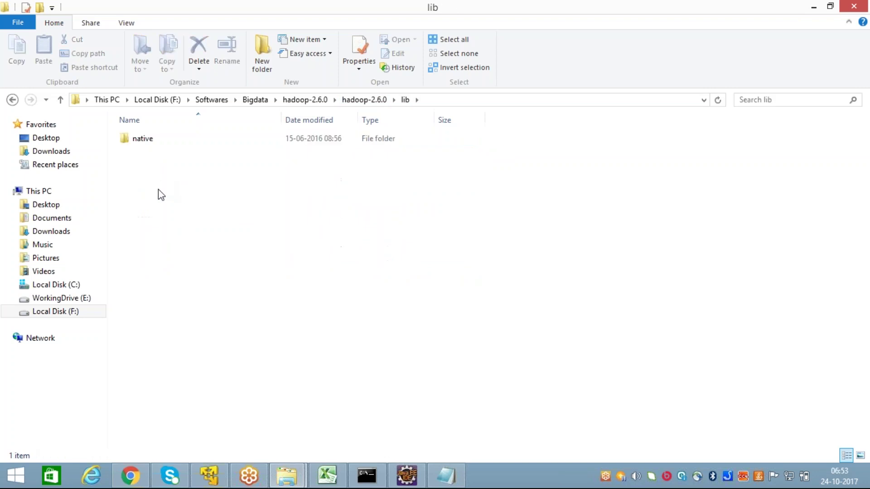
pyautogui.doubleClick(154, 139)
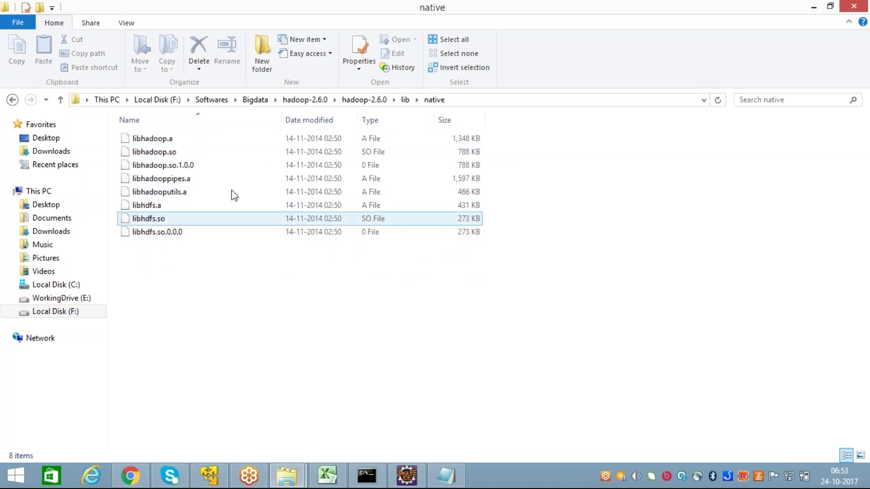
pyautogui.click(405, 100)
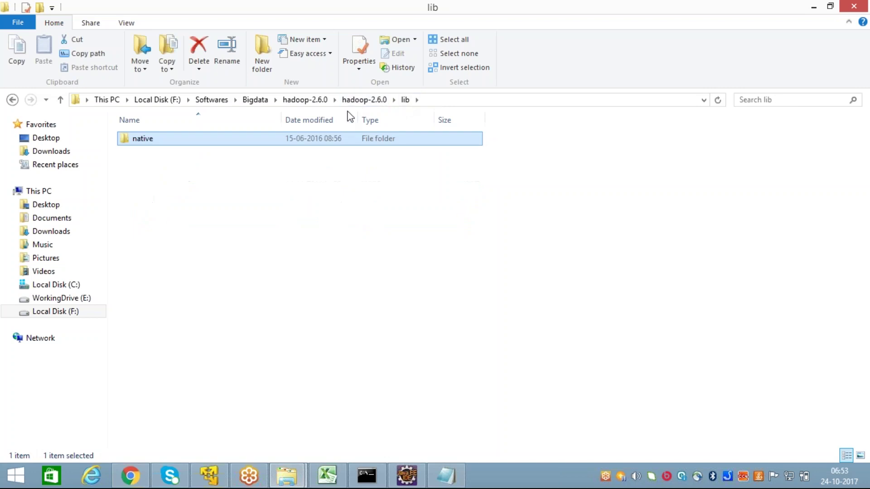
pyautogui.click(362, 101)
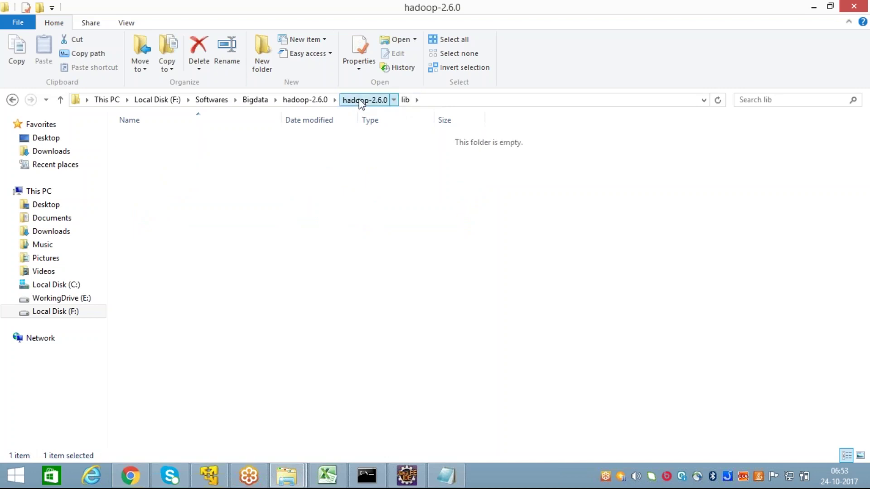
# Inspect the config scripts in the libexec folder and go back up to hadoop-2.6.0
pyautogui.click(172, 342)
pyautogui.doubleClick(175, 193)
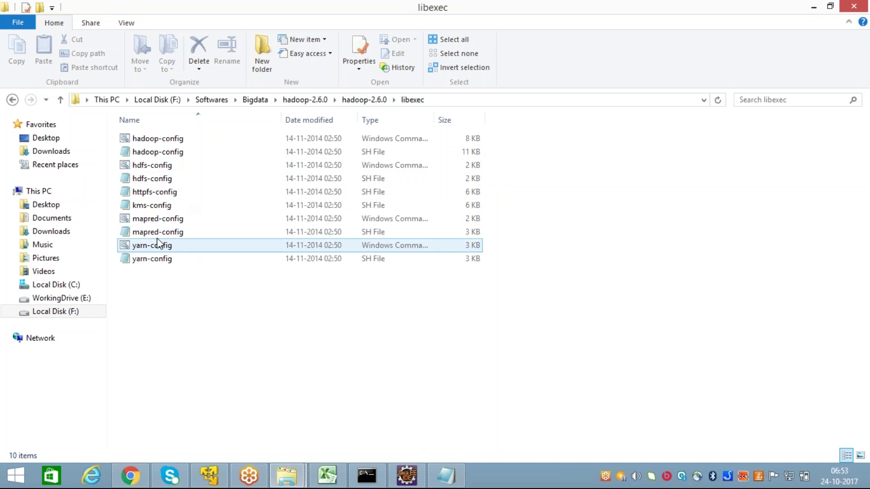
pyautogui.click(349, 100)
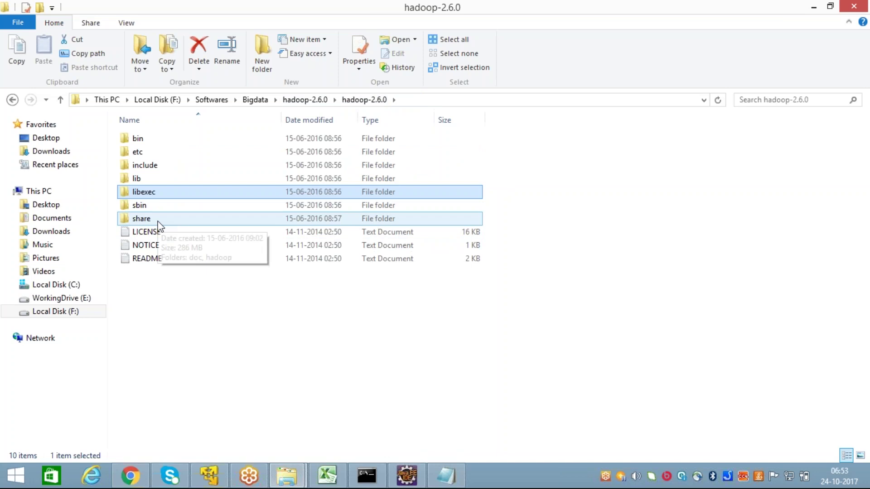
# Open share\hadoop\common\lib within hadoop-2.6.0 and look through its JAR files
pyautogui.doubleClick(154, 220)
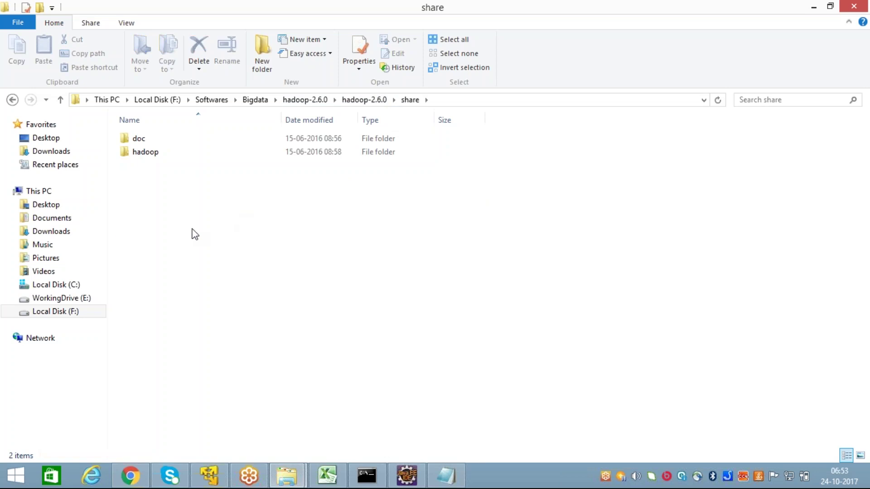
pyautogui.click(161, 154)
pyautogui.doubleClick(160, 154)
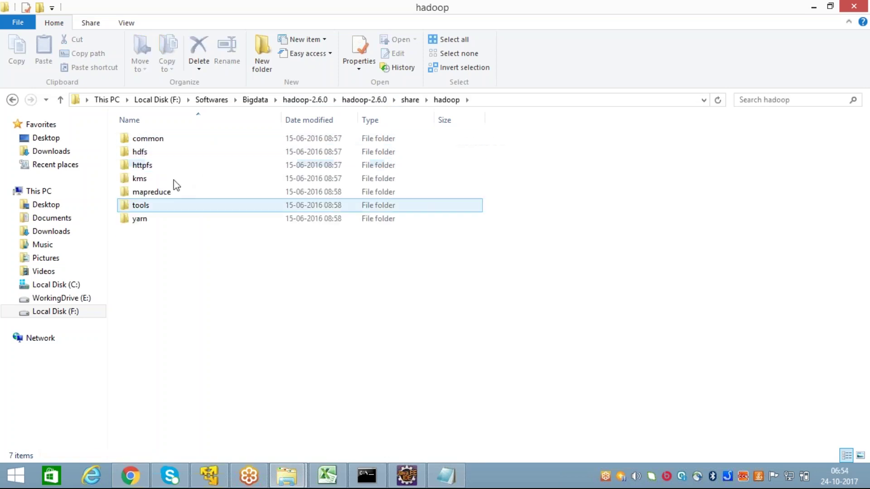
pyautogui.doubleClick(169, 138)
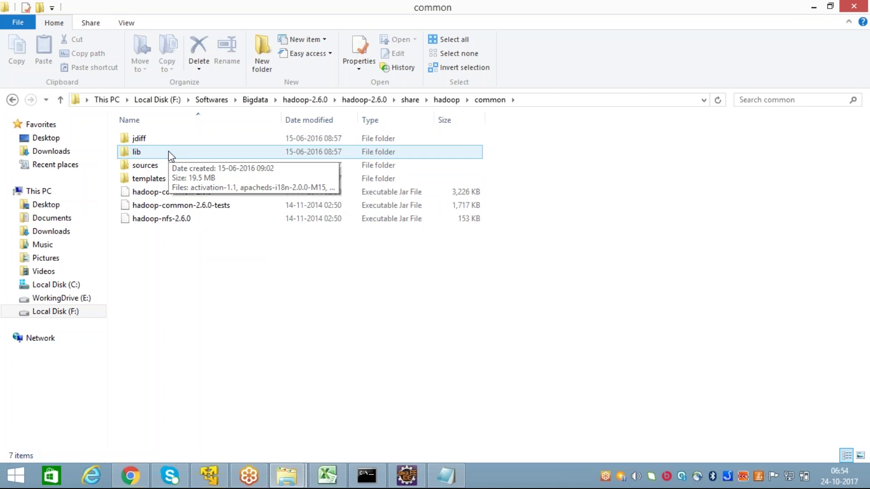
pyautogui.doubleClick(171, 155)
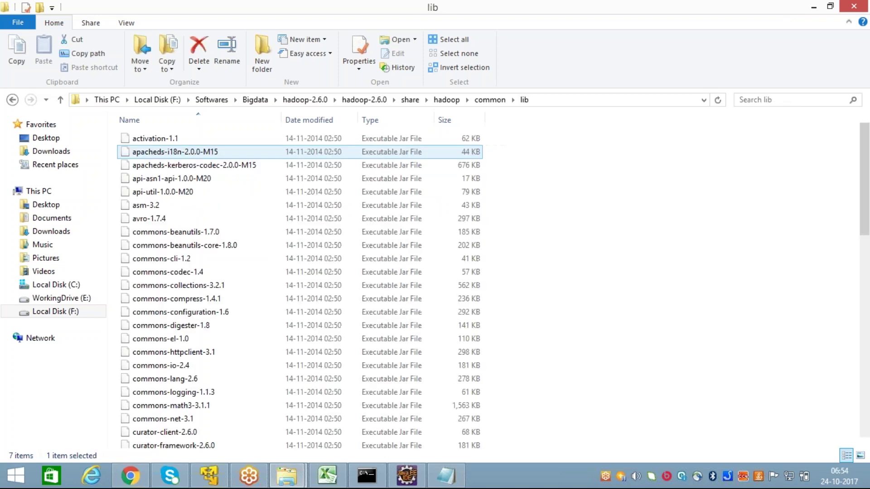
pyautogui.scroll(-9, 588, 262)
pyautogui.scroll(9, 588, 262)
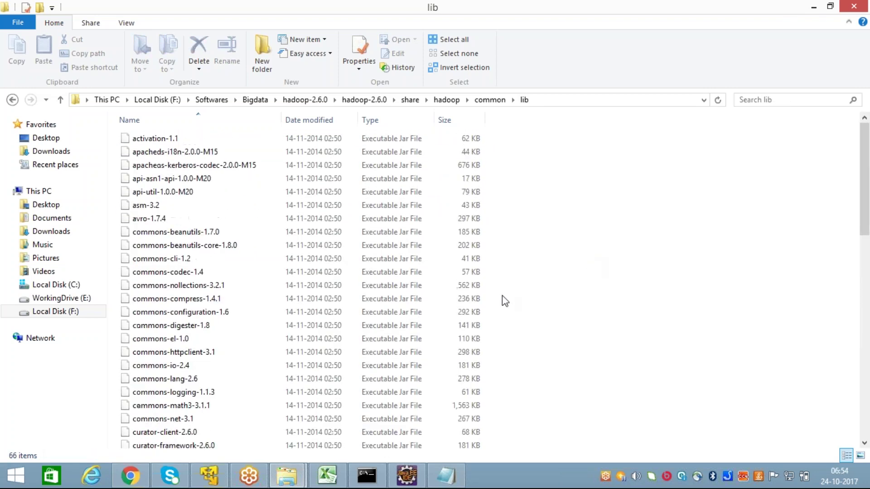
pyautogui.scroll(-14, 572, 194)
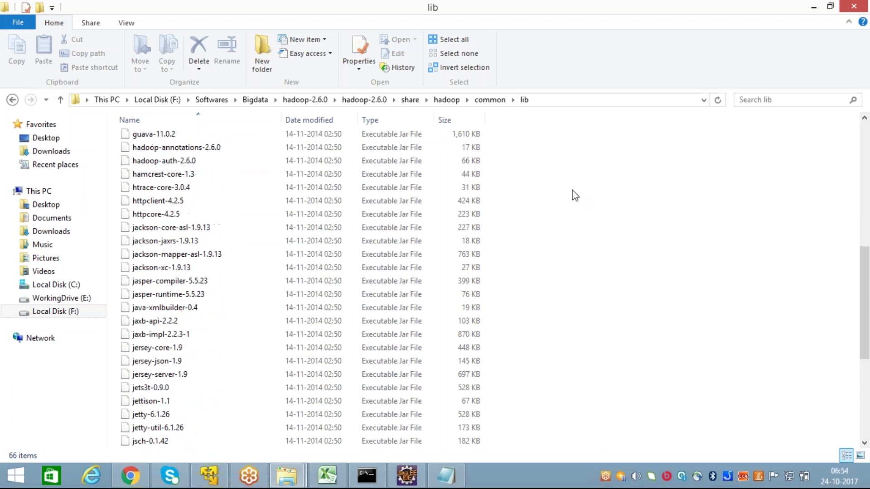
pyautogui.scroll(14, 563, 303)
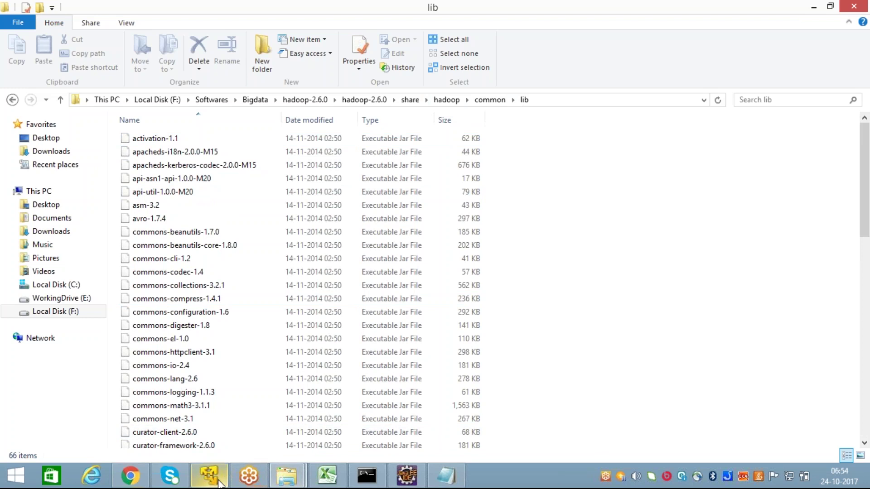
# Switch to Eclipse, open the Java Build Path libraries in JavaPrj1004's properties and review the JARs of the JRE System Library
pyautogui.click(406, 476)
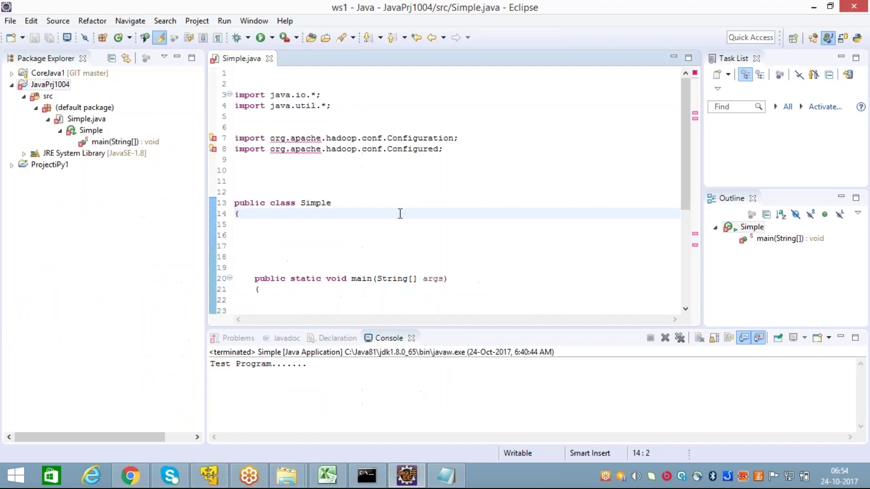
pyautogui.click(51, 86)
pyautogui.rightClick(53, 88)
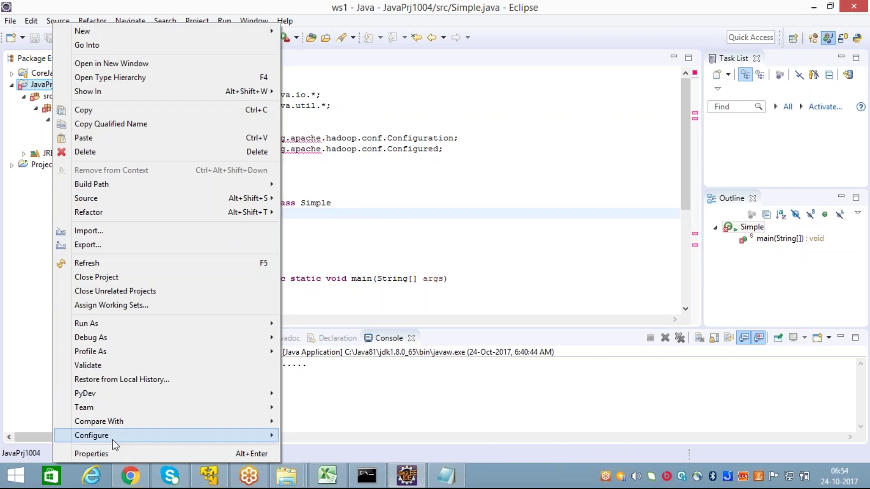
pyautogui.click(113, 452)
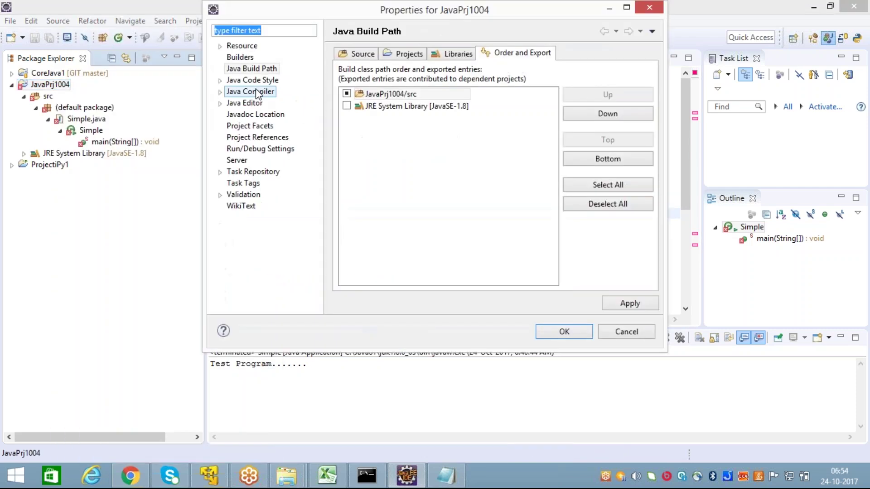
pyautogui.click(455, 56)
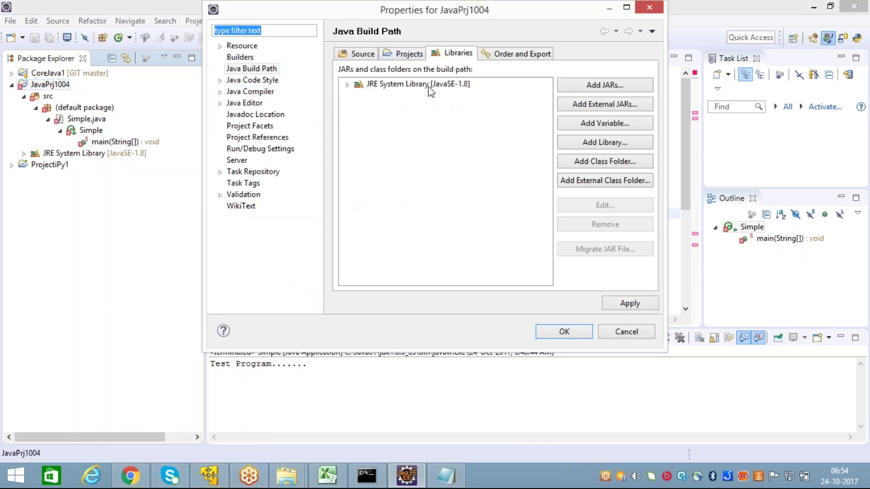
pyautogui.click(349, 85)
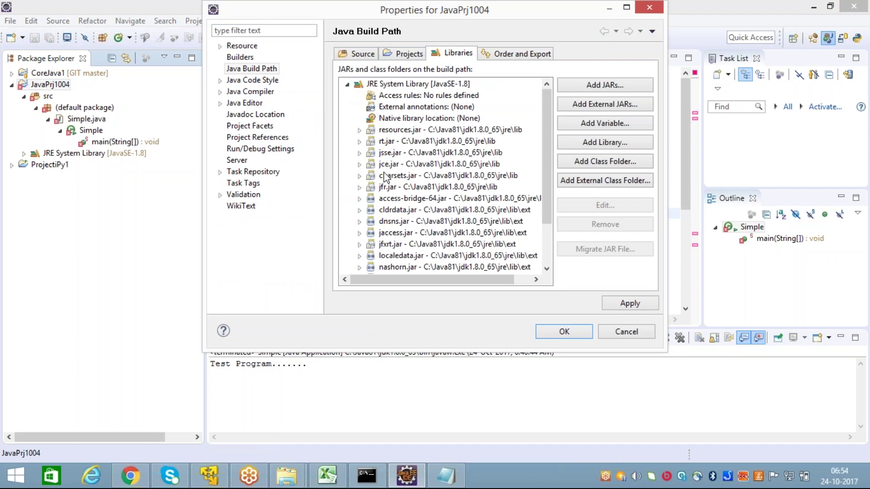
pyautogui.click(348, 84)
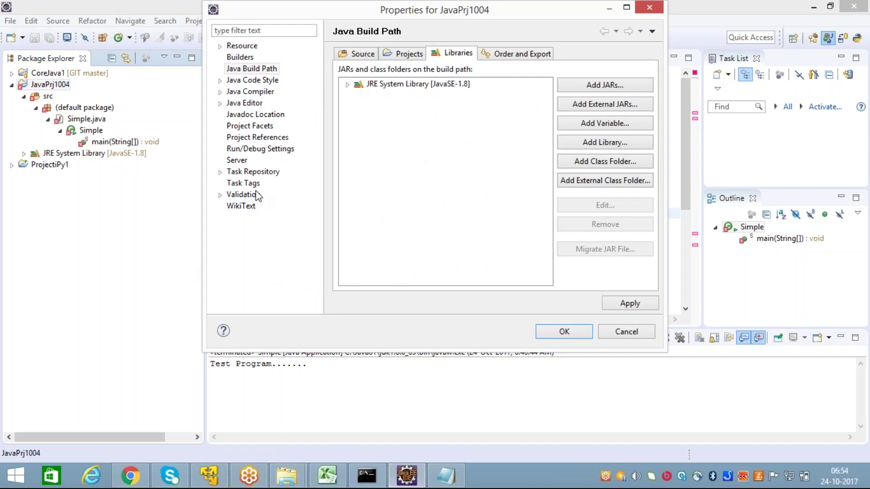
# Start adding external JARs and go to hadoop-2.6.0's share\hadoop\common folder, using the lib path copied from File Explorer
pyautogui.click(594, 105)
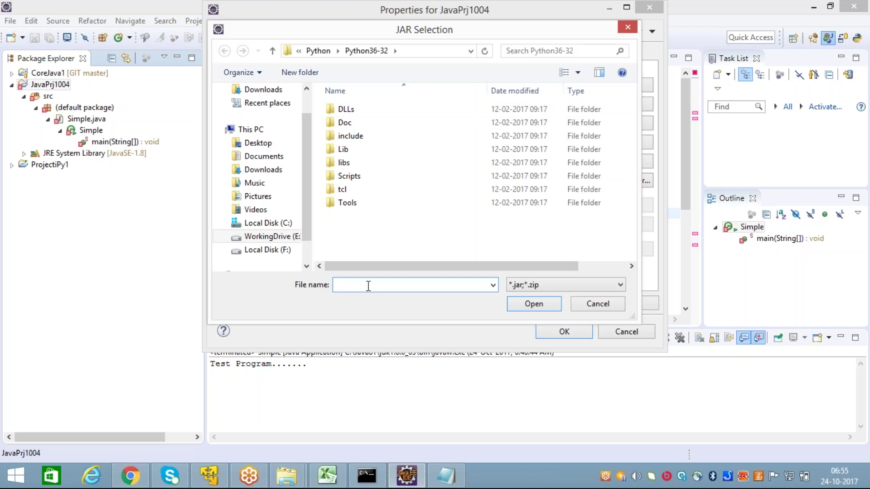
pyautogui.write('import java.io.*;')
pyautogui.hotkey('ctrl', 'a')
pyautogui.press('BackSpace')
pyautogui.moveTo(294, 480)
pyautogui.click(368, 427)
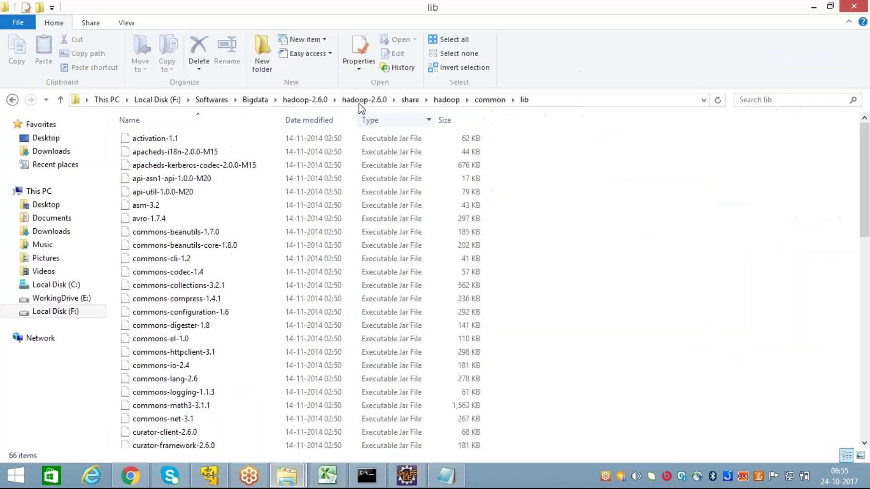
pyautogui.click(552, 104)
pyautogui.hotkey('ctrl', 'c')
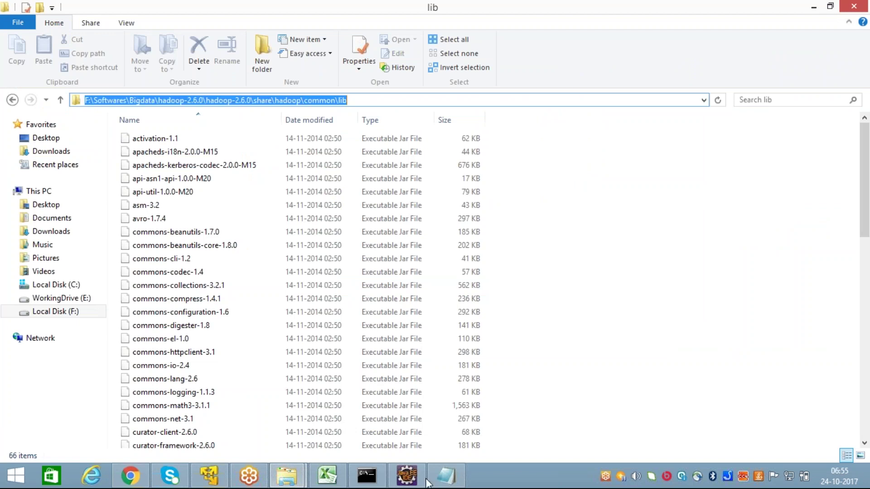
pyautogui.click(410, 476)
pyautogui.hotkey('ctrl', 'v')
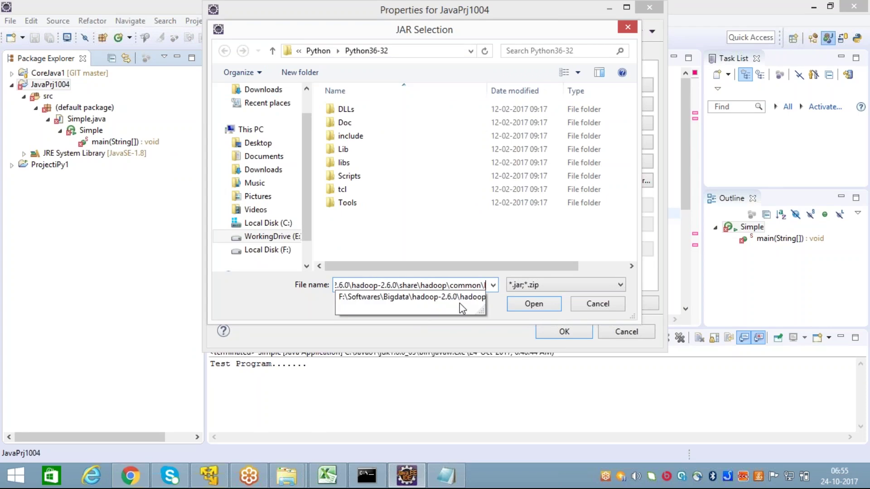
pyautogui.press('Return')
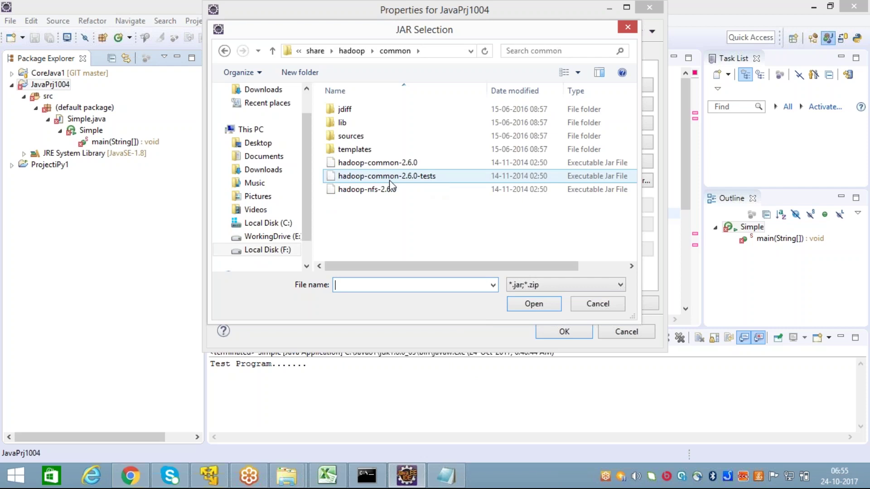
# Add the hadoop-common-2.6.0 and hadoop-nfs-2.6.0 JARs to the build path of JavaPrj1004
pyautogui.click(390, 163)
pyautogui.keyDown('ctrl'); pyautogui.click(395, 190); pyautogui.keyUp('ctrl')
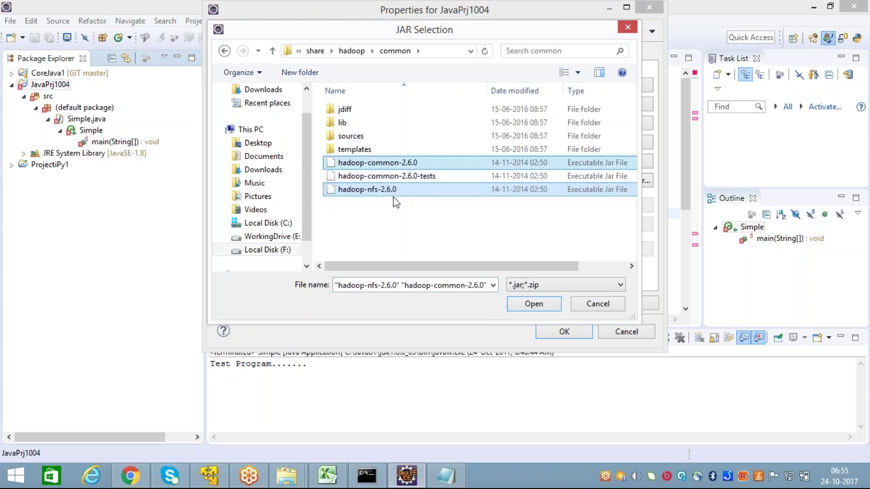
pyautogui.click(531, 304)
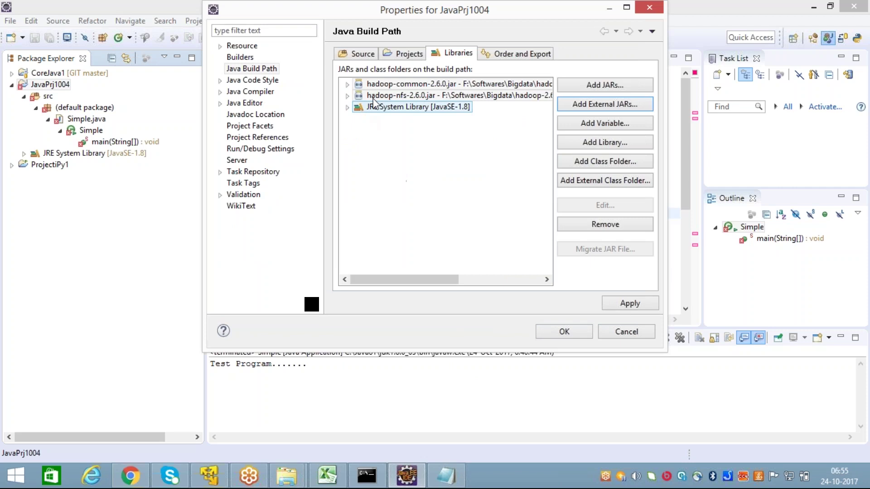
# Add all JAR files from the common\lib folder to the project's build path as external JARs
pyautogui.click(605, 105)
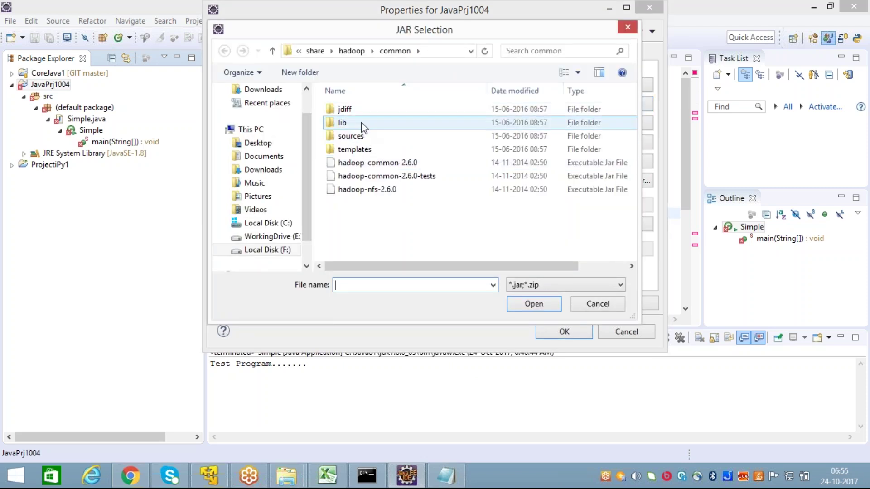
pyautogui.doubleClick(362, 123)
pyautogui.click(373, 111)
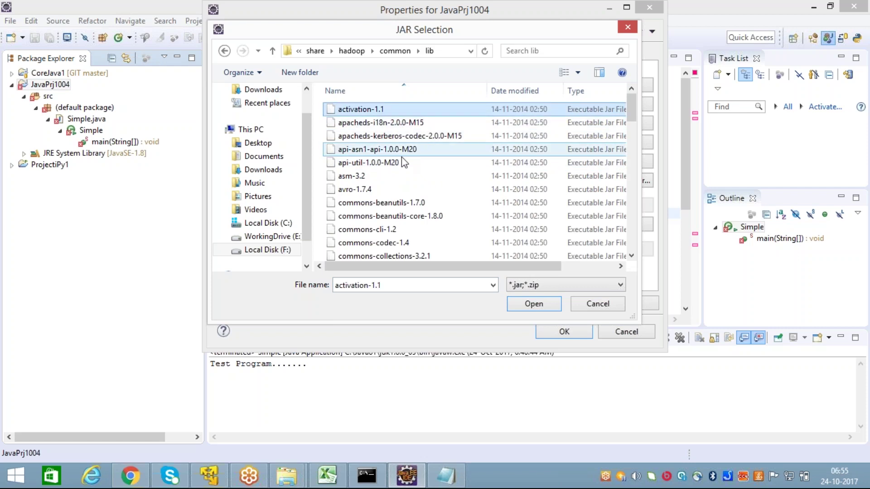
pyautogui.hotkey('ctrl', 'a')
pyautogui.click(528, 304)
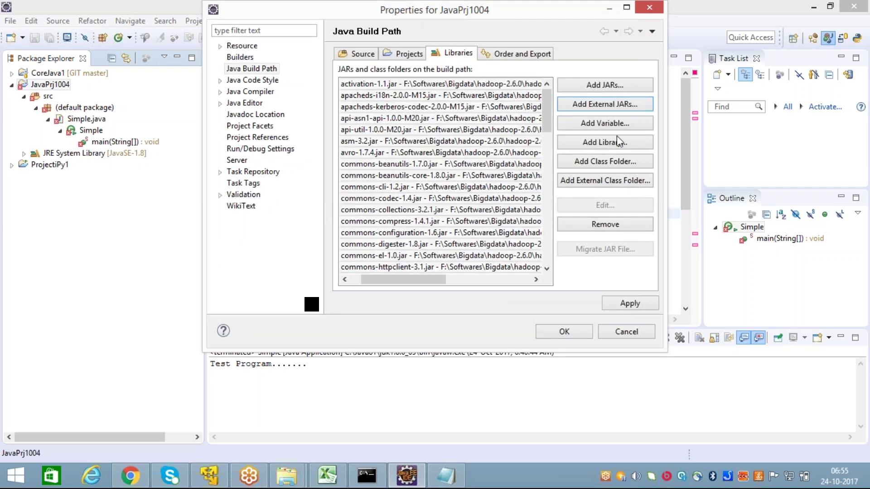
# Add all hadoop-mapreduce JARs, from client-app-2.6.0 to examples-2.6.0, from the share\hadoop\mapreduce folder to the build path as external JARs
pyautogui.click(587, 106)
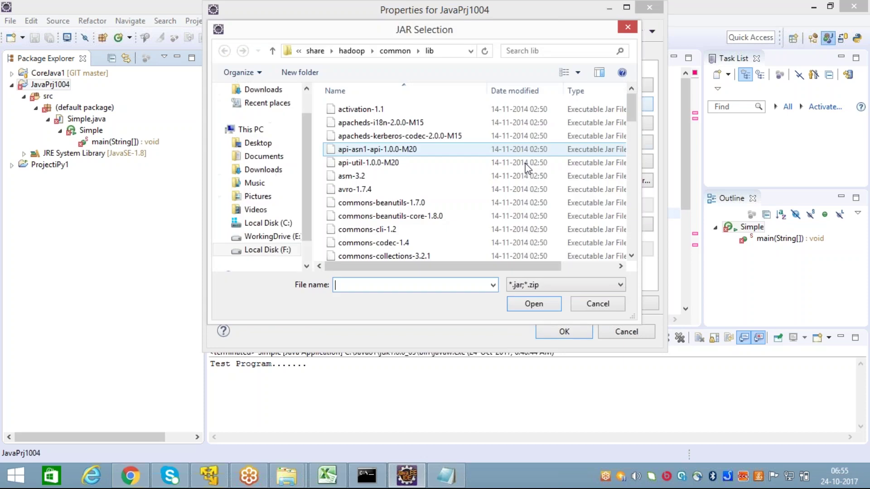
pyautogui.click(395, 51)
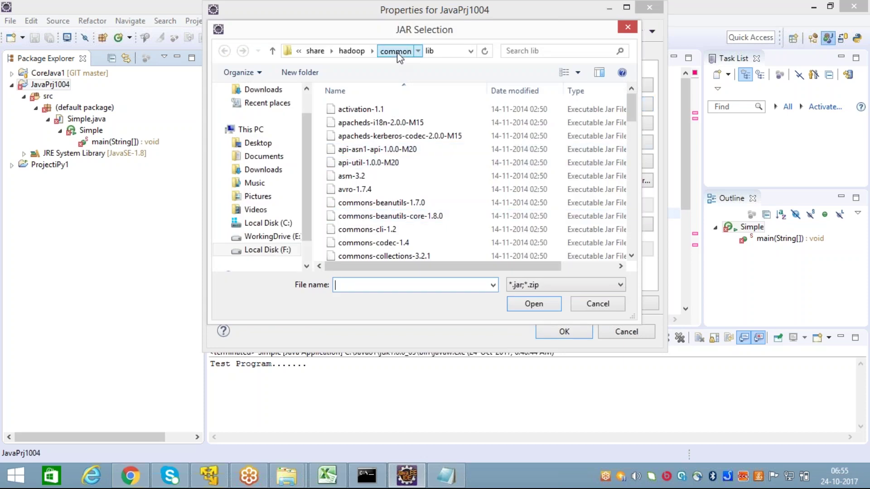
pyautogui.click(357, 52)
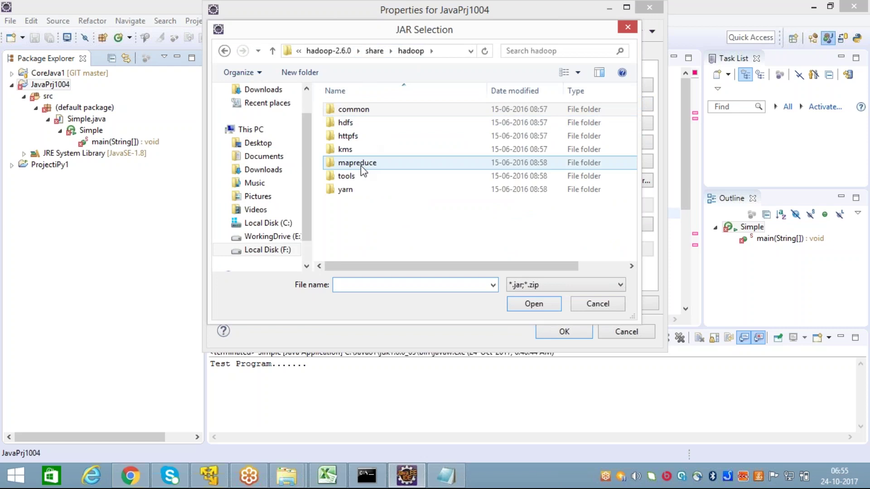
pyautogui.click(377, 167)
pyautogui.doubleClick(378, 167)
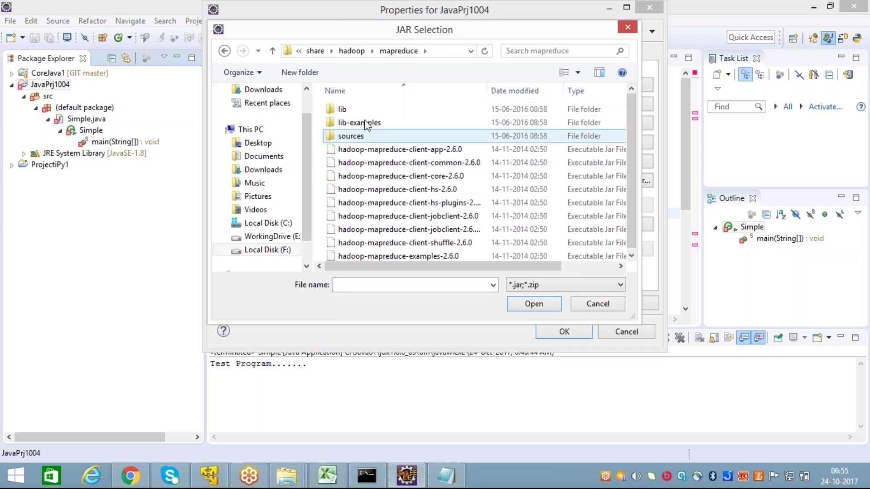
pyautogui.click(376, 149)
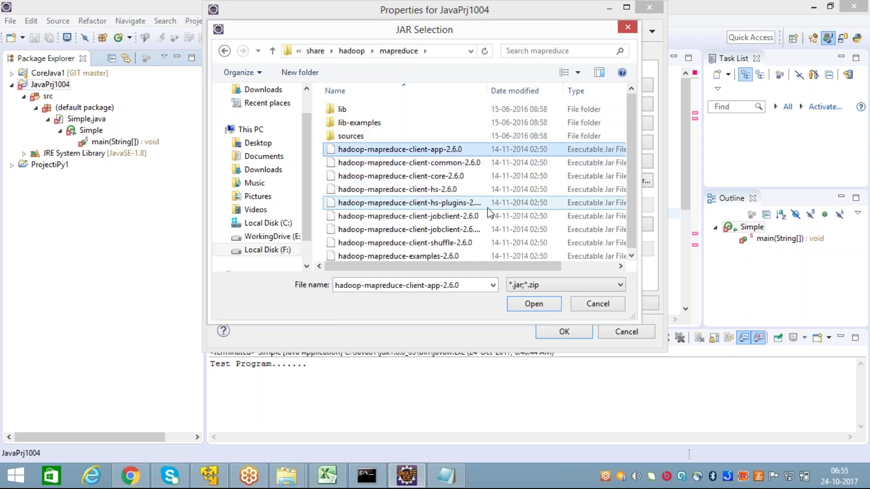
pyautogui.hotkey('shift', 'Down')
pyautogui.hotkey('shift', 'Down')
pyautogui.hotkey('shift', 'Down')
pyautogui.hotkey('shift', 'Down')
pyautogui.hotkey('shift', 'Down')
pyautogui.hotkey('shift', 'Down')
pyautogui.hotkey('shift', 'Down')
pyautogui.hotkey('shift', 'Down')
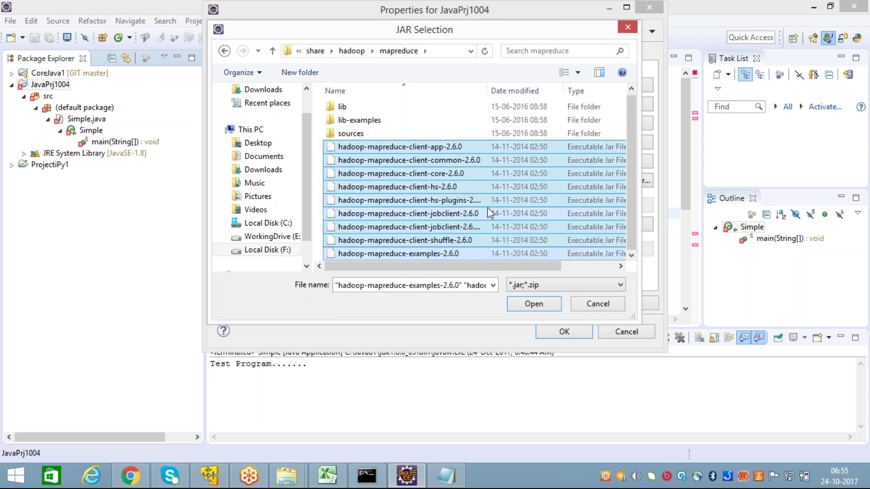
pyautogui.click(538, 306)
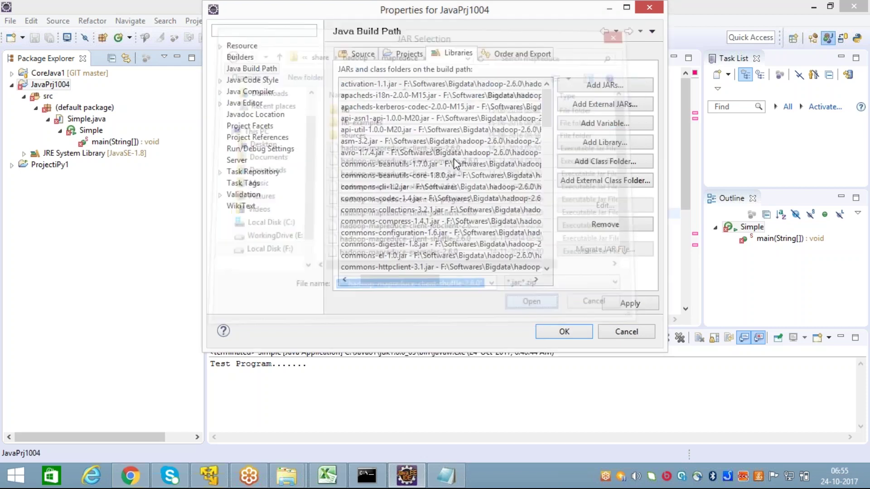
# Add all JAR files from the mapreduce\lib folder as external JARs, and apply and accept the build path changes
pyautogui.click(616, 104)
pyautogui.click(598, 303)
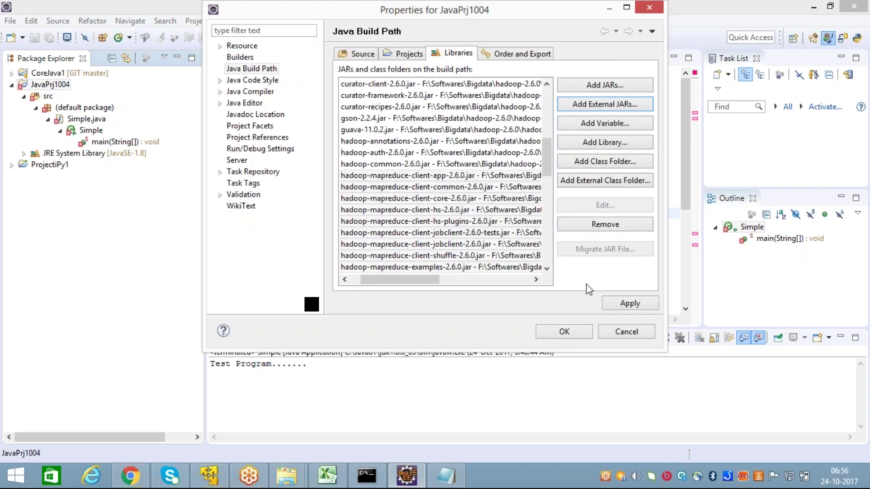
pyautogui.click(615, 105)
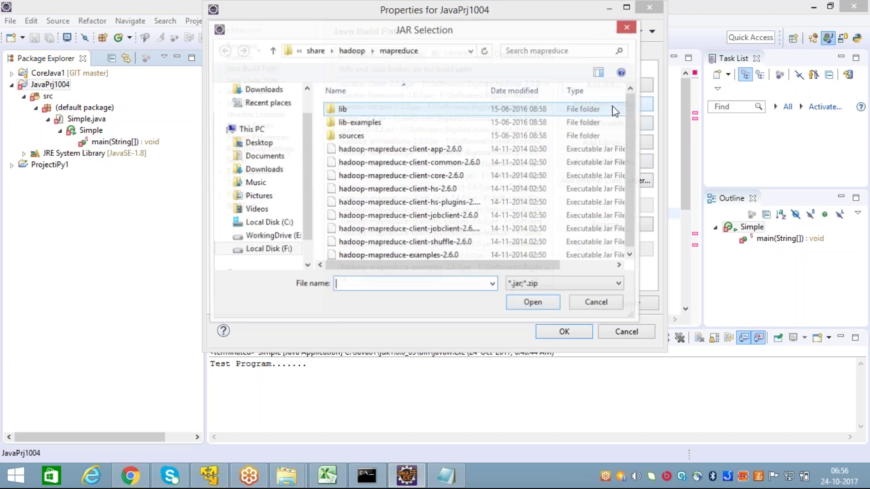
pyautogui.click(360, 111)
pyautogui.doubleClick(359, 111)
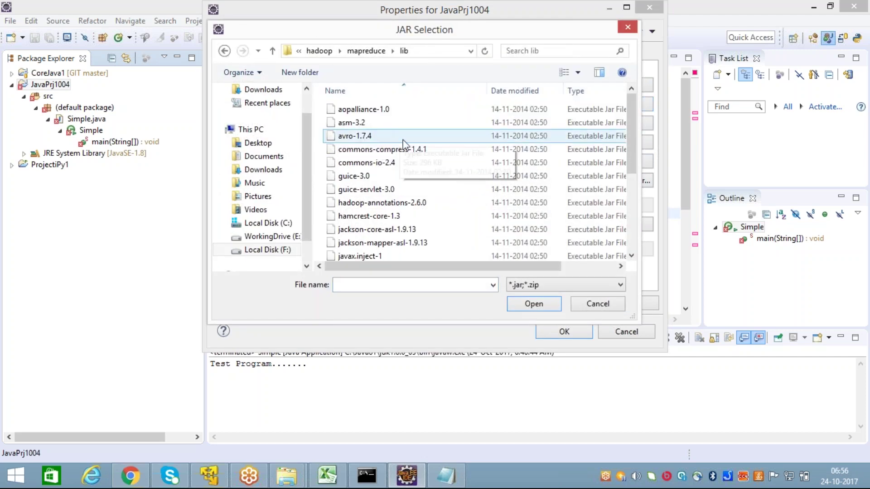
pyautogui.hotkey('ctrl', 'a')
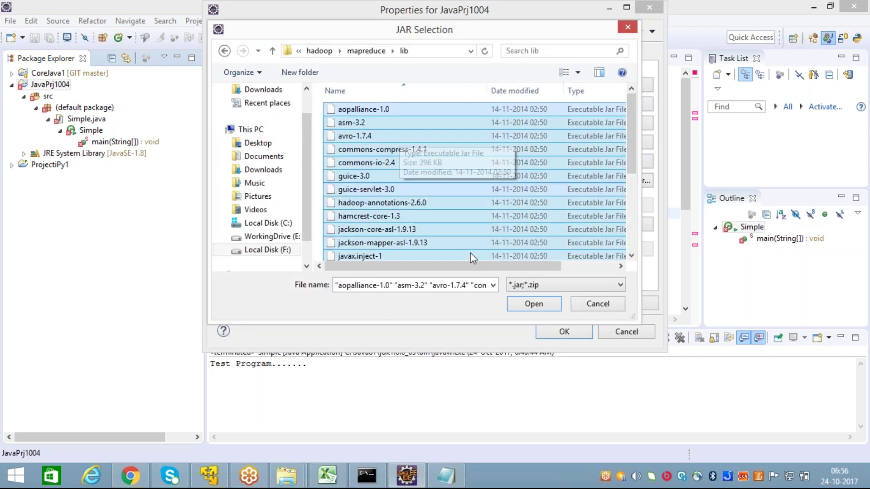
pyautogui.click(530, 304)
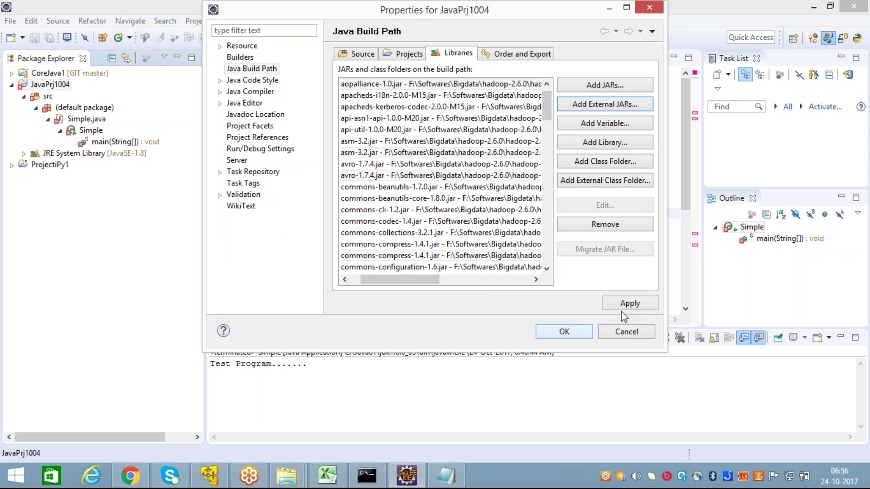
pyautogui.click(628, 306)
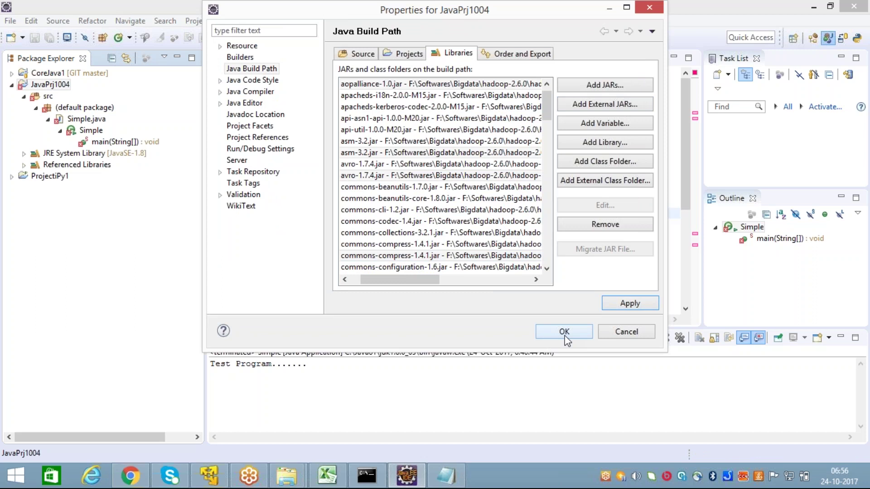
pyautogui.click(583, 332)
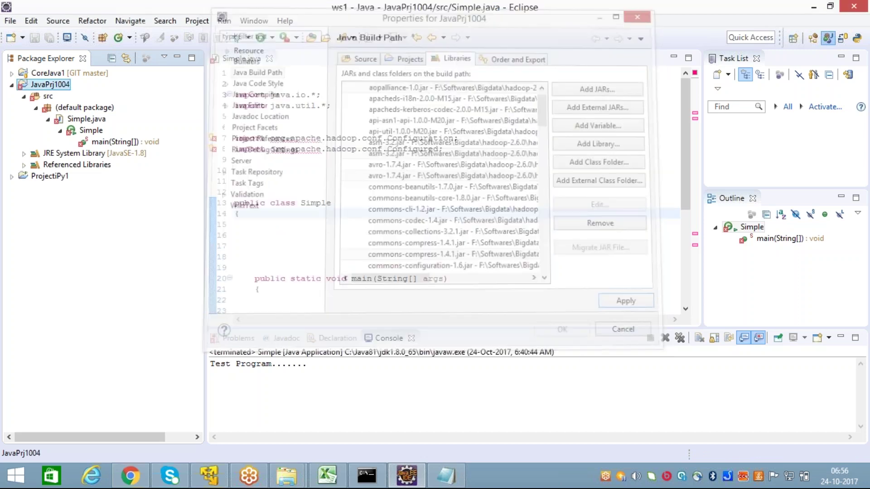
# Check the Hadoop import lines and the Configuration and Job statements in Simple.java for error markers
pyautogui.click(454, 198)
pyautogui.scroll(-5, 466, 218)
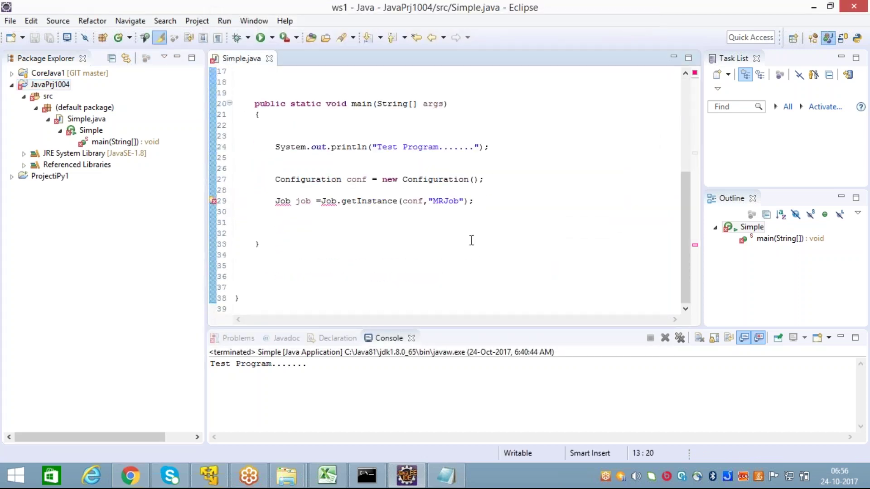
pyautogui.click(471, 240)
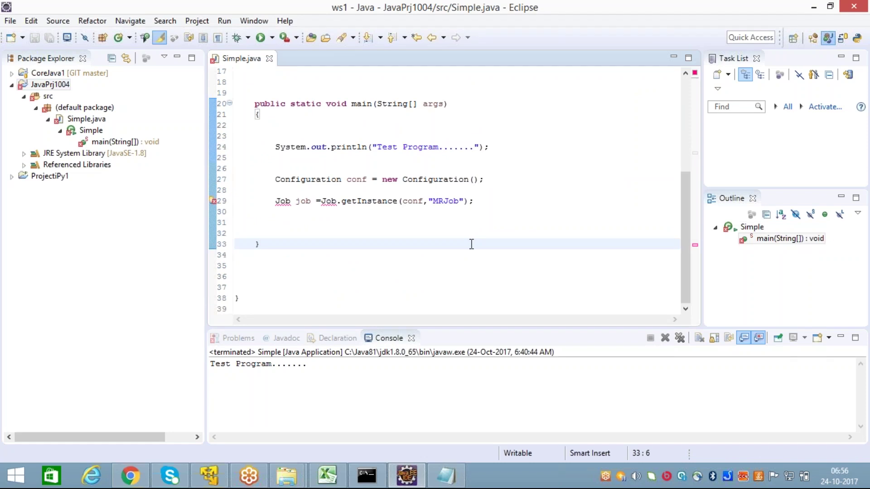
pyautogui.click(442, 256)
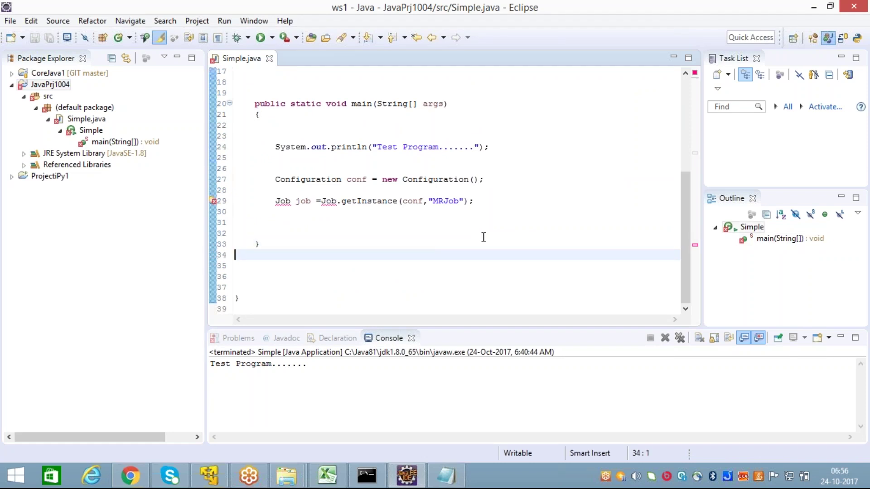
pyautogui.scroll(3, 484, 237)
pyautogui.scroll(3, 483, 236)
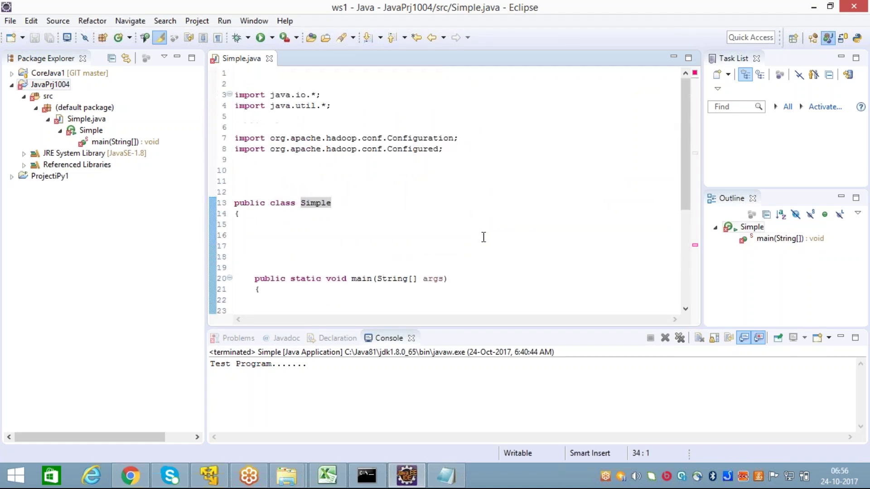
pyautogui.click(413, 171)
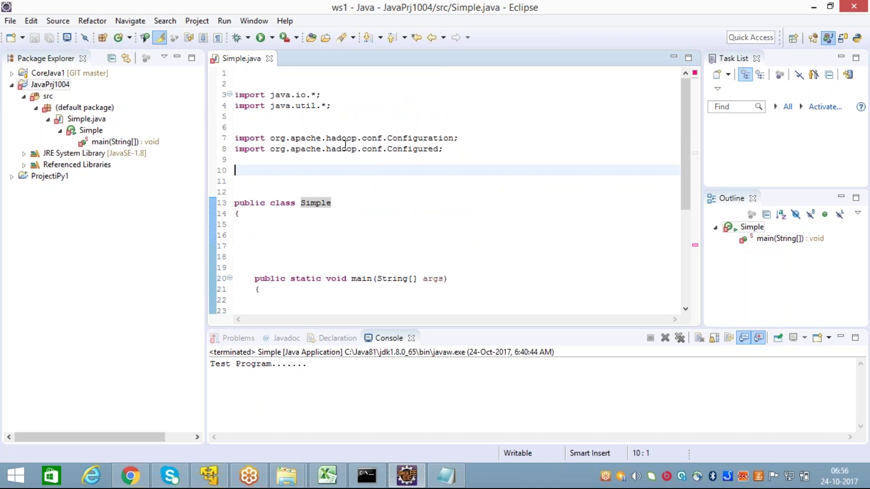
pyautogui.click(413, 181)
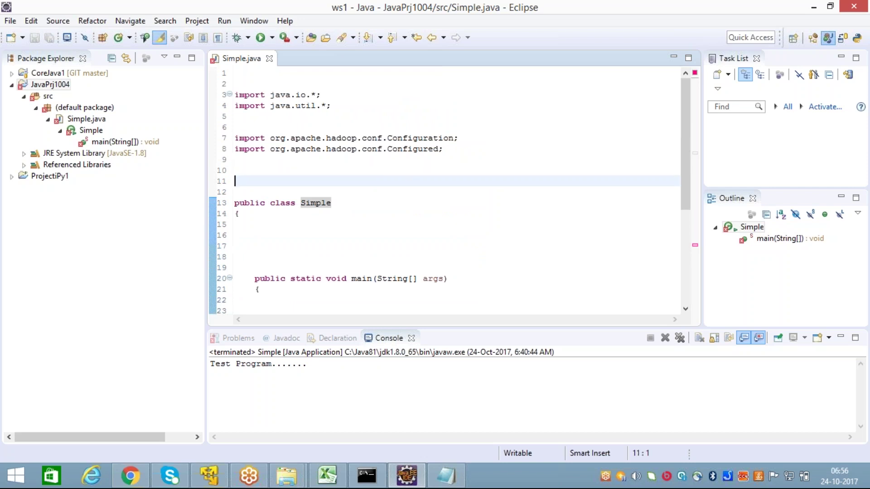
pyautogui.scroll(-5, 392, 181)
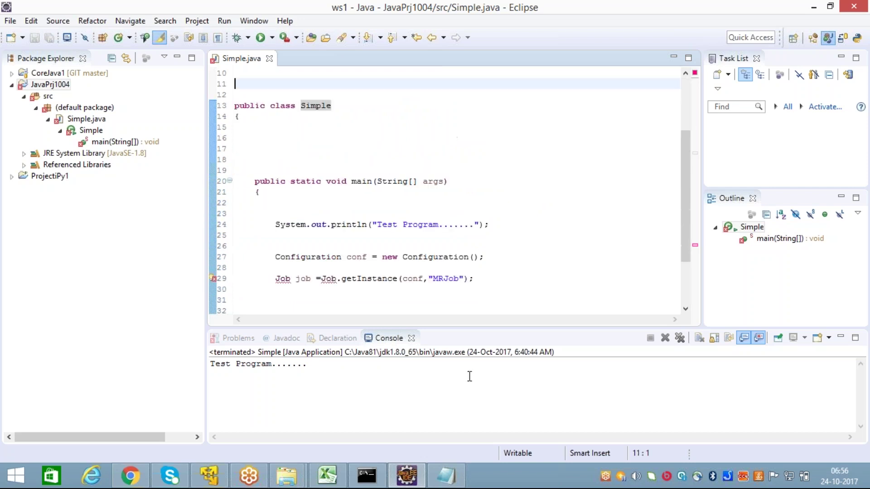
# Cut the Job.getInstance(conf,"MRJob") statement from the main method and save Simple.java
pyautogui.click(317, 238)
pyautogui.moveTo(271, 214); pyautogui.dragTo(501, 214)
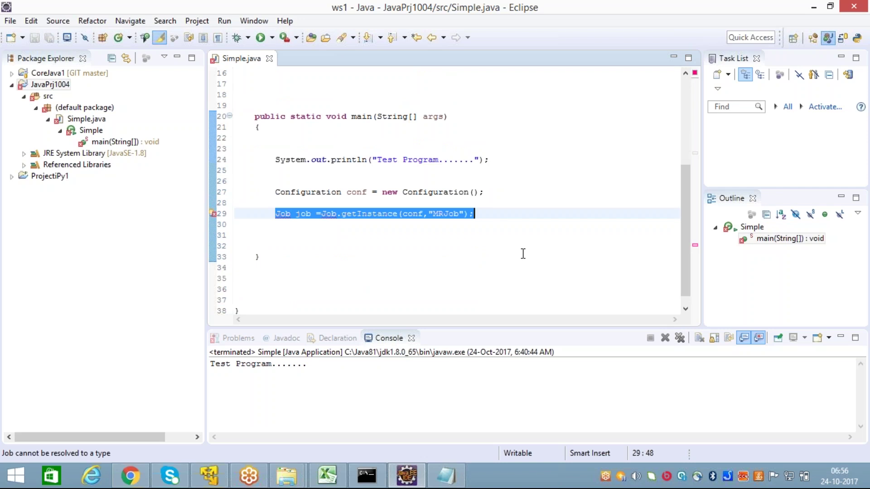
pyautogui.hotkey('ctrl', 'x')
pyautogui.press('Down')
pyautogui.press('Down')
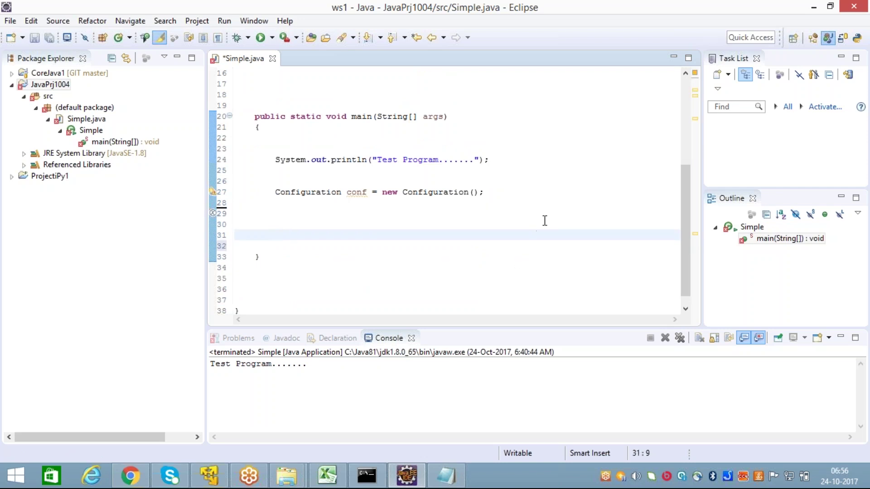
# Examine the import lines of Simple.java, the warning on the Configured import, and the Configuration statement in main
pyautogui.scroll(5, 446, 241)
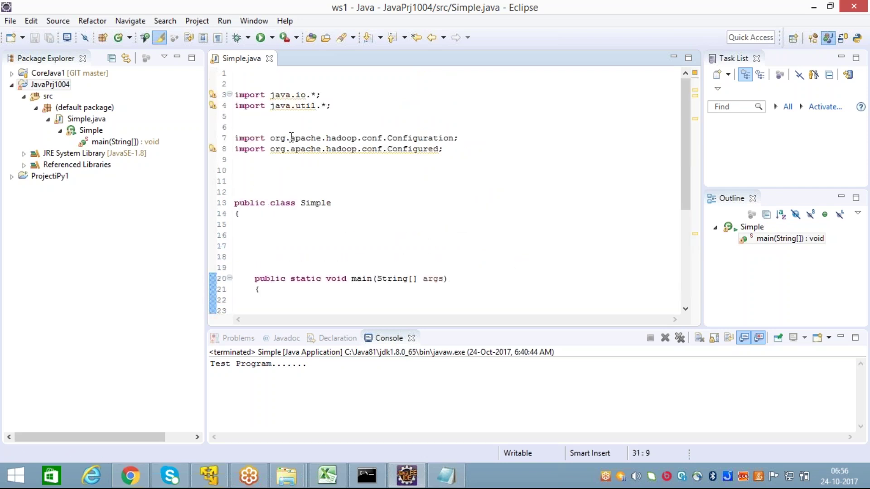
pyautogui.click(280, 126)
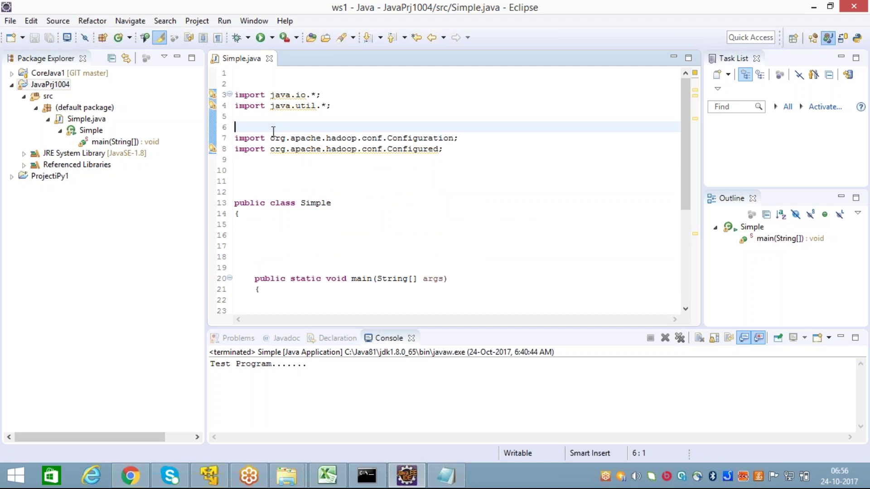
pyautogui.click(297, 170)
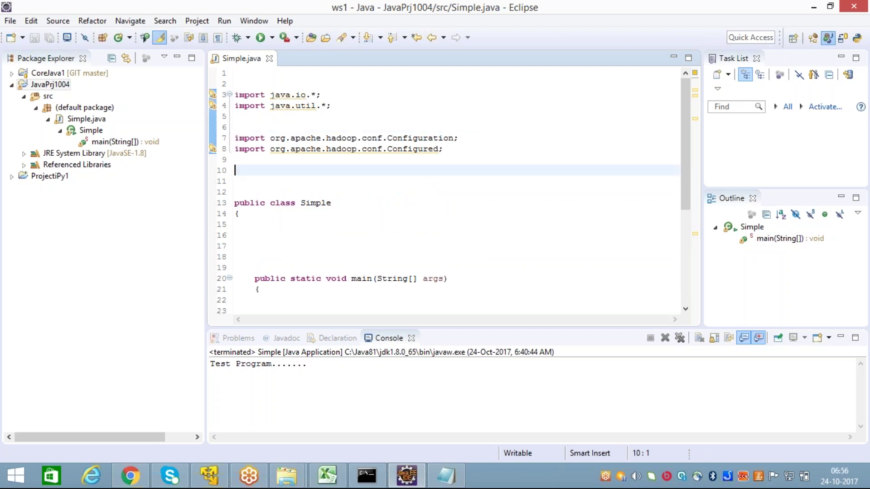
pyautogui.moveTo(213, 155)
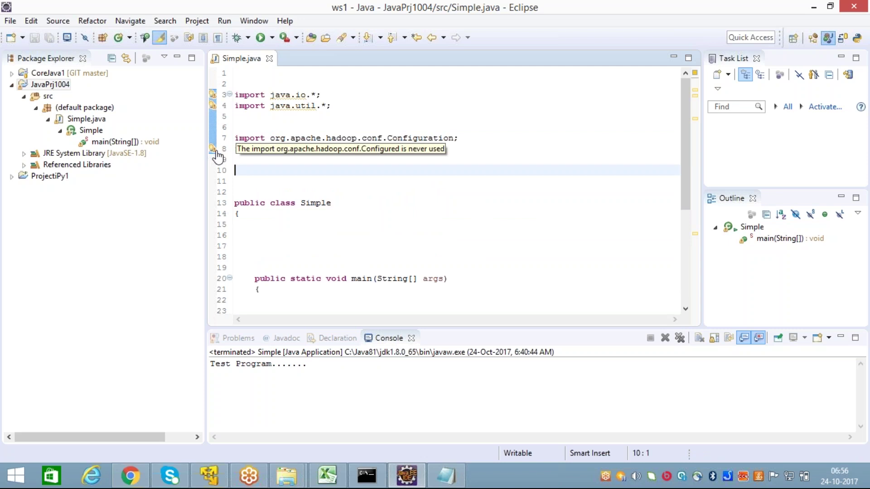
pyautogui.click(254, 160)
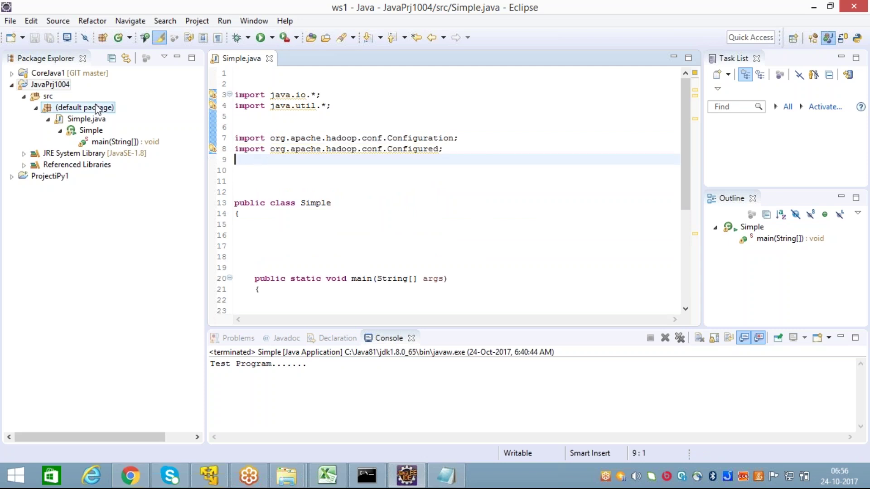
pyautogui.click(425, 192)
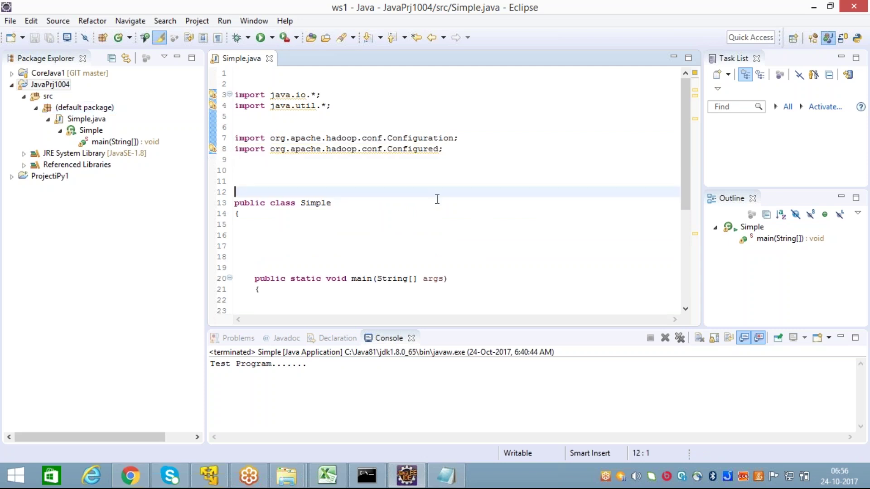
pyautogui.scroll(-5, 408, 197)
pyautogui.click(325, 218)
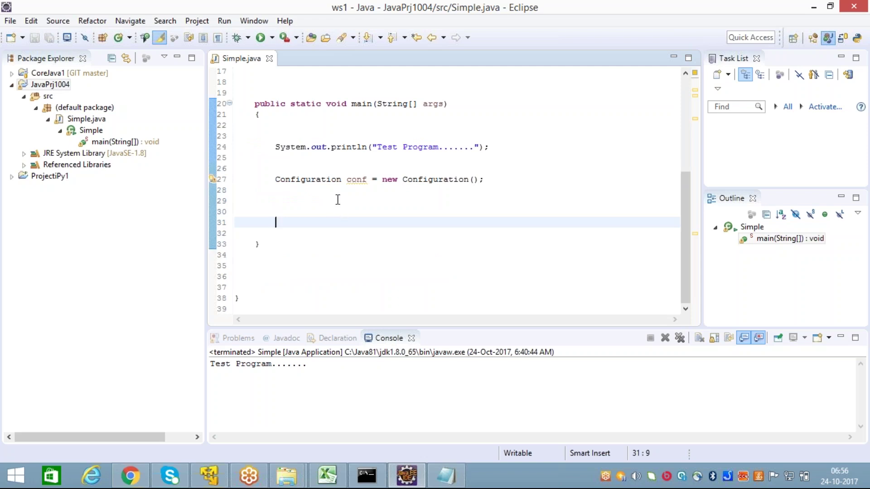
# Switch to Notepad and close the 0_Map_WithJobOnly_-1 text file
pyautogui.click(446, 476)
pyautogui.click(804, 42)
pyautogui.click(854, 6)
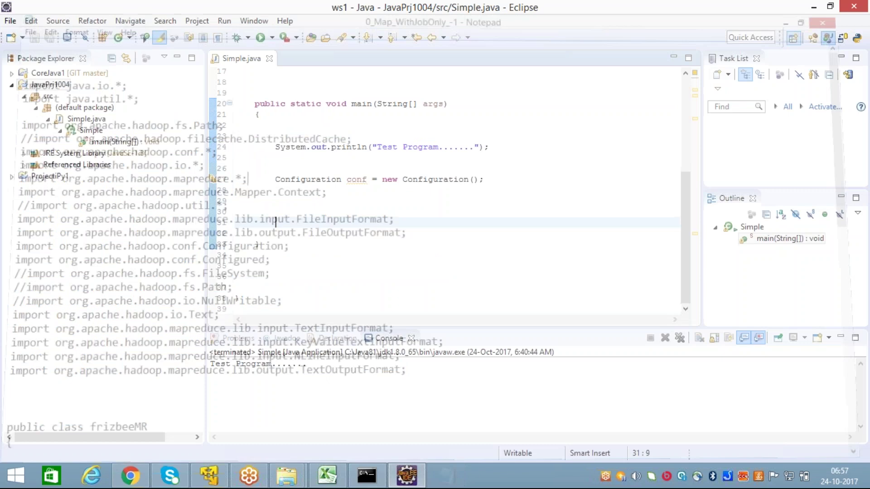
# Switch to the newAPIPrograms folder in File Explorer and open the 1_MapReduce_1 text file
pyautogui.moveTo(298, 478)
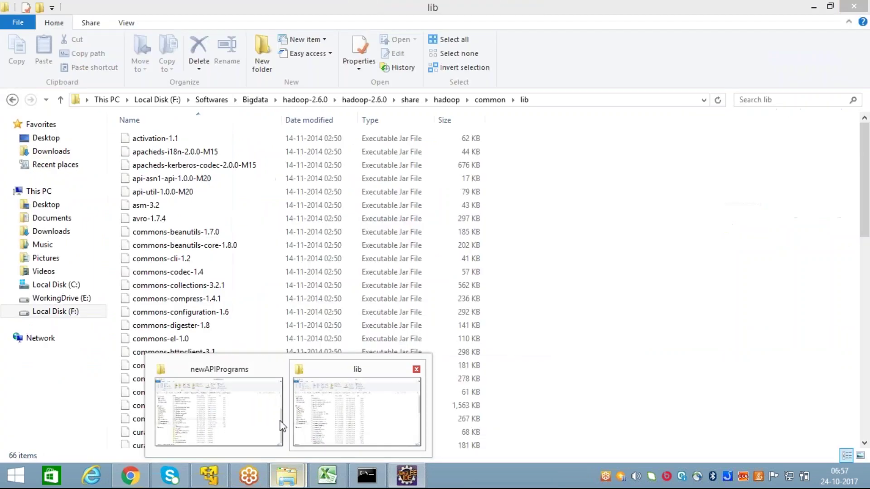
pyautogui.click(272, 421)
pyautogui.click(601, 308)
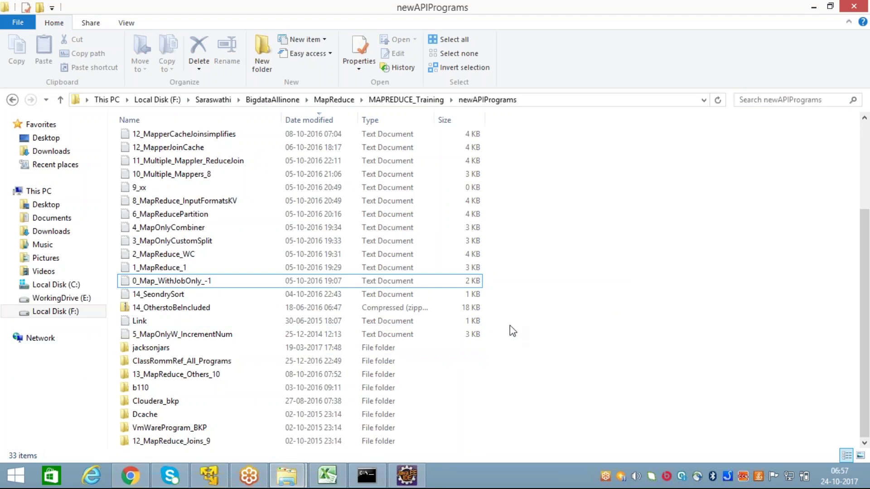
pyautogui.scroll(3, 510, 325)
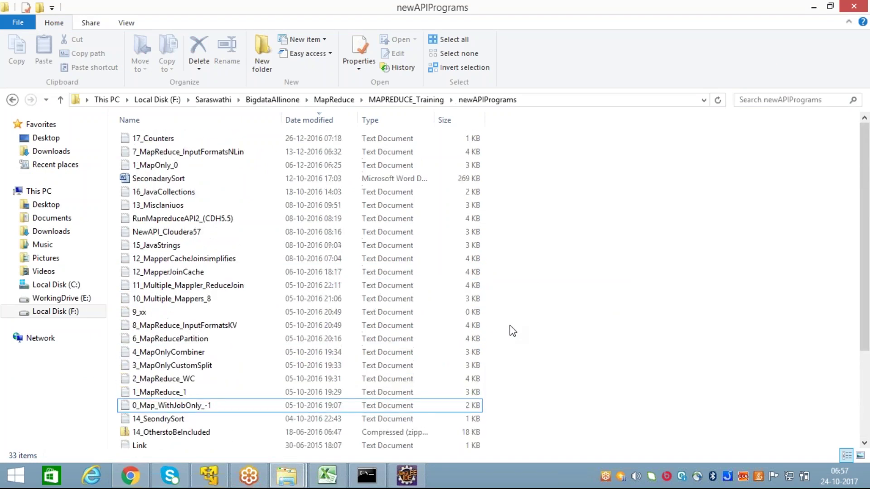
pyautogui.click(193, 405)
pyautogui.doubleClick(207, 391)
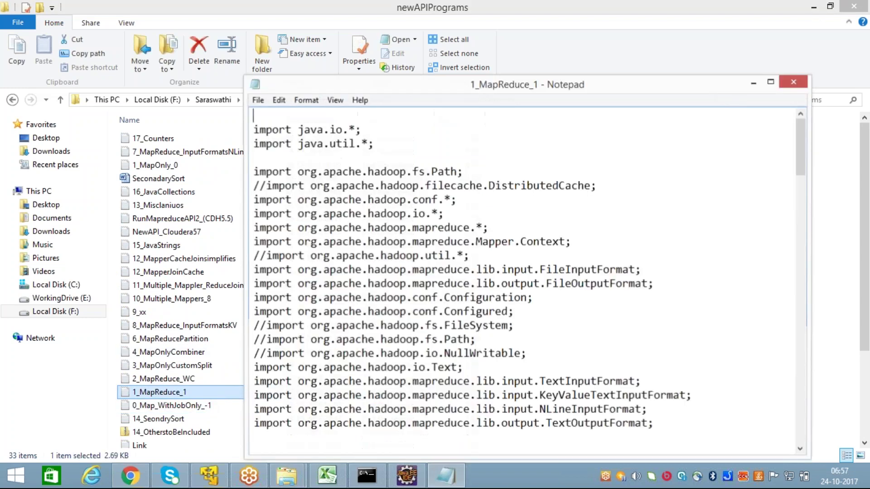
# Read through the reducer class and job configuration in the 1_MapReduce_1 program, and close the file
pyautogui.scroll(-20, 545, 266)
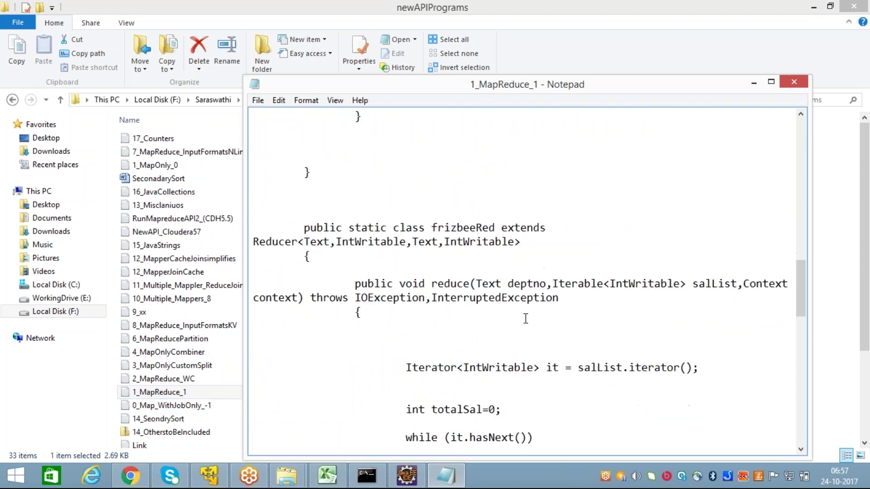
pyautogui.scroll(-10, 525, 318)
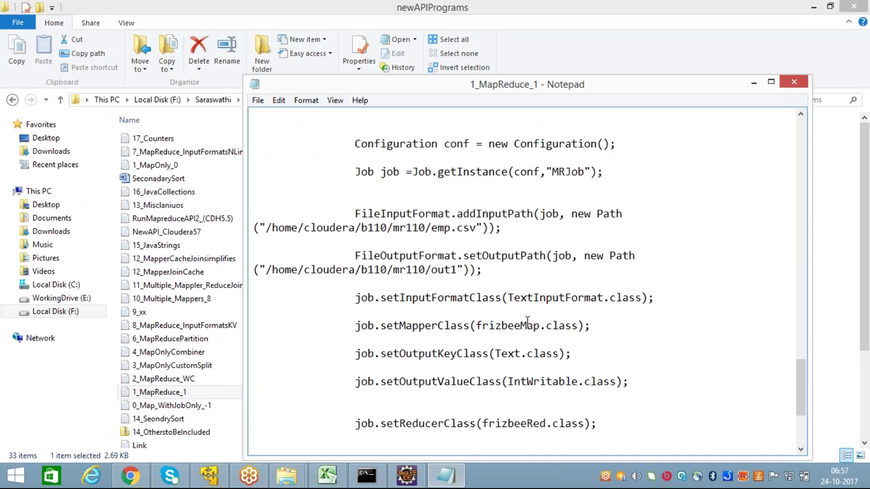
pyautogui.scroll(-1, 527, 321)
pyautogui.click(793, 82)
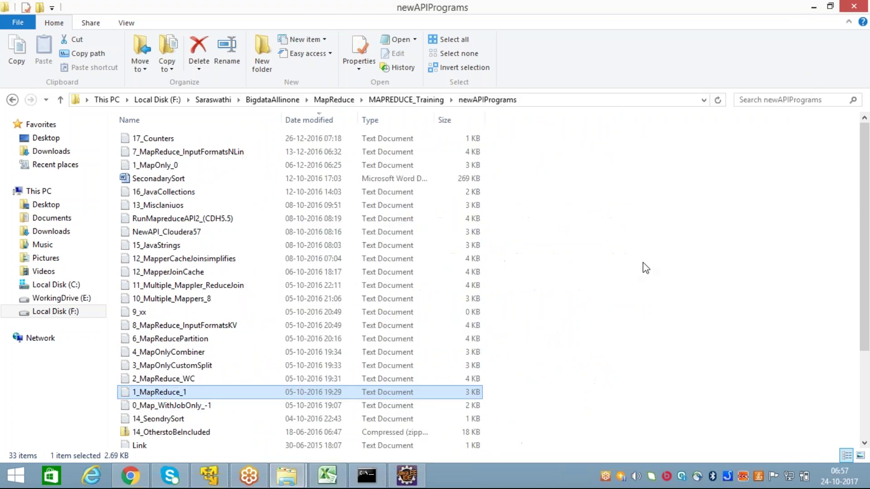
# Open the ClassRommRef_All_Programs folder inside newAPIPrograms and look through its list of program files
pyautogui.scroll(-3, 609, 233)
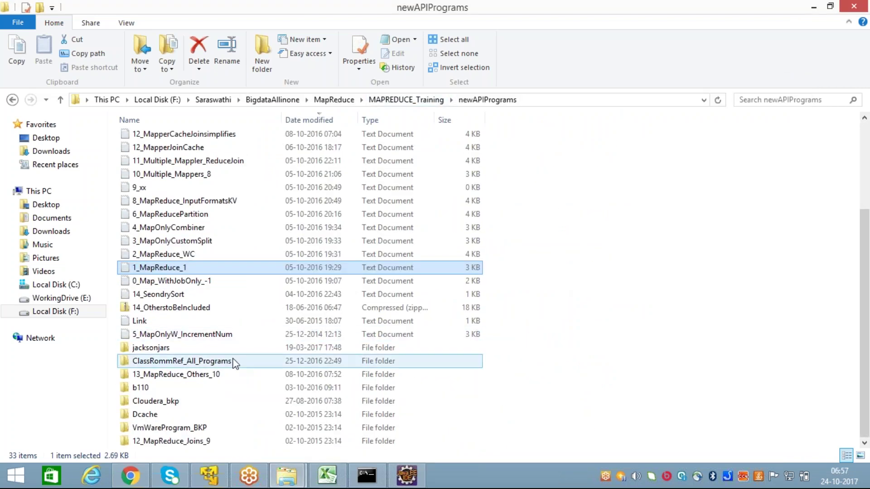
pyautogui.moveTo(234, 363)
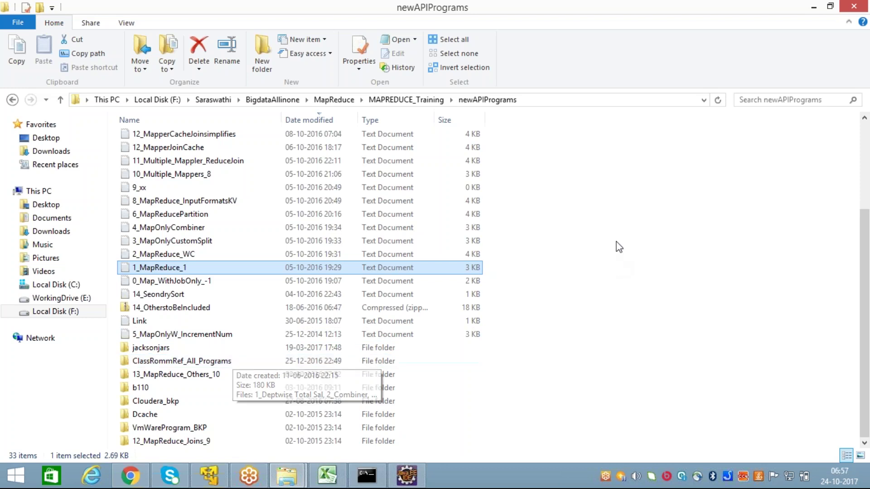
pyautogui.scroll(3, 619, 247)
pyautogui.scroll(-3, 619, 247)
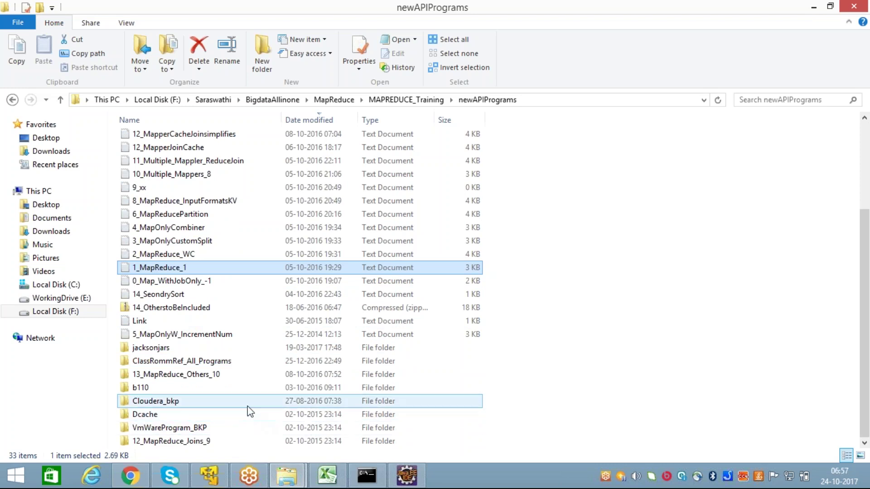
pyautogui.doubleClick(240, 361)
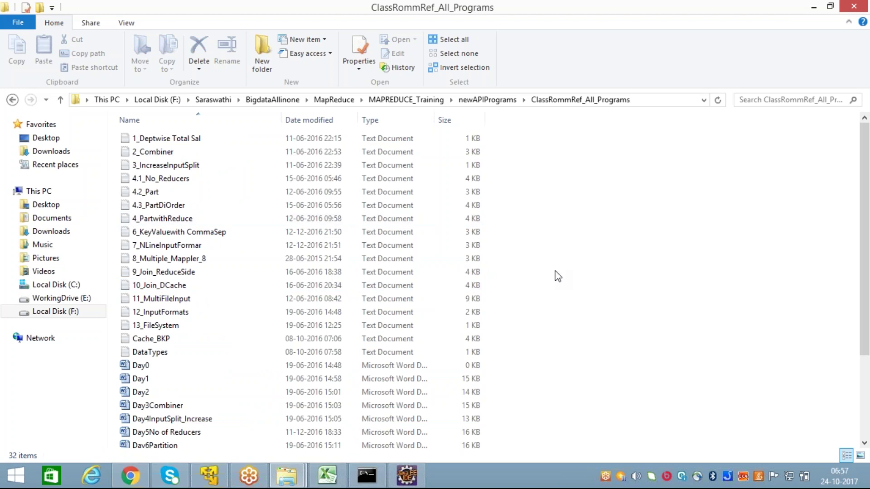
pyautogui.scroll(-2, 564, 279)
pyautogui.scroll(1, 567, 282)
pyautogui.scroll(1, 568, 281)
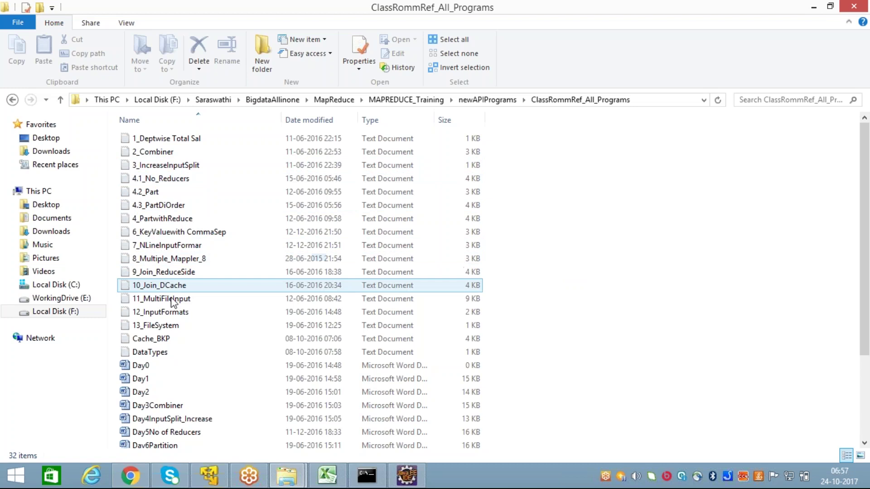
pyautogui.scroll(-3, 416, 326)
pyautogui.scroll(3, 480, 298)
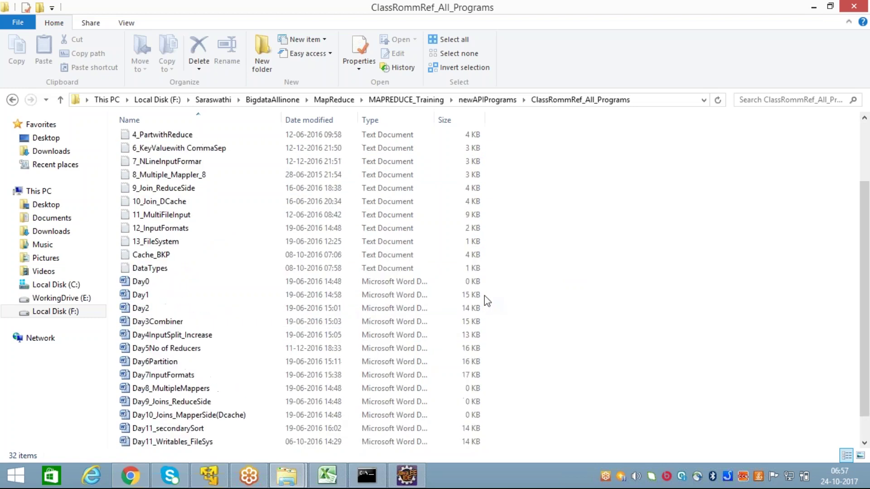
# Open the 1_Deptwise Total Sal text file, view its Red1 reducer class, and close it
pyautogui.doubleClick(200, 143)
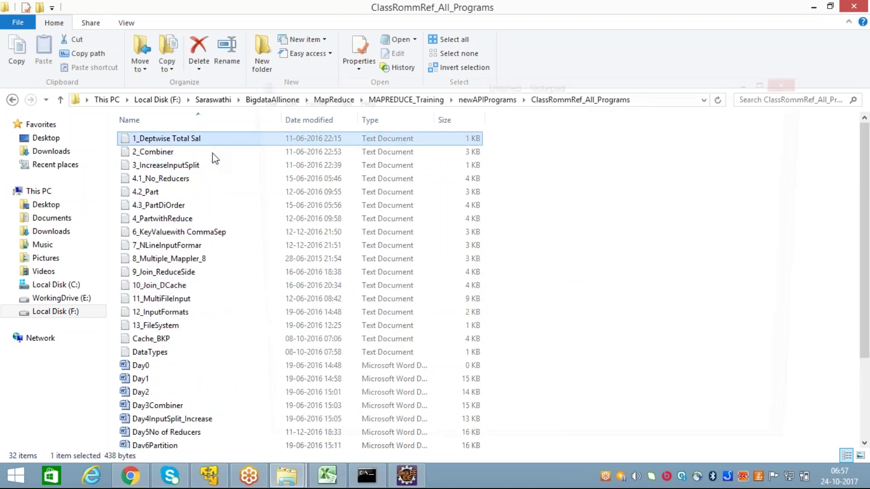
pyautogui.scroll(-2, 516, 277)
pyautogui.scroll(2, 516, 278)
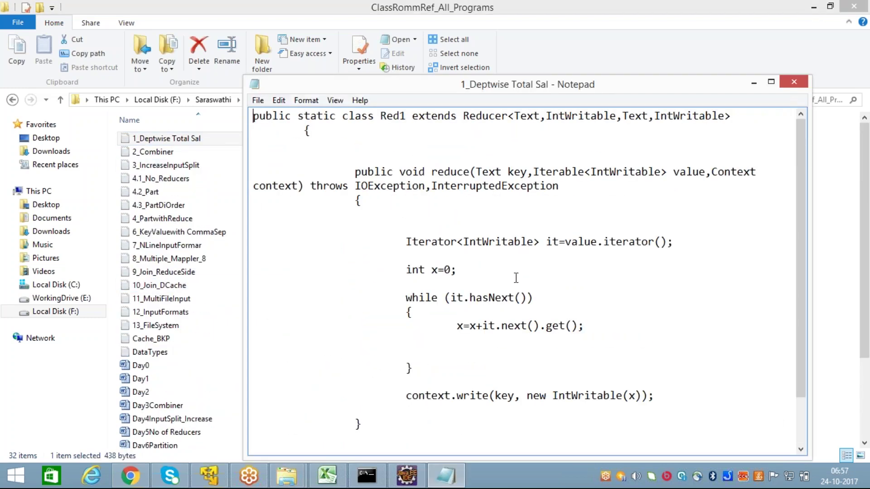
pyautogui.click(793, 82)
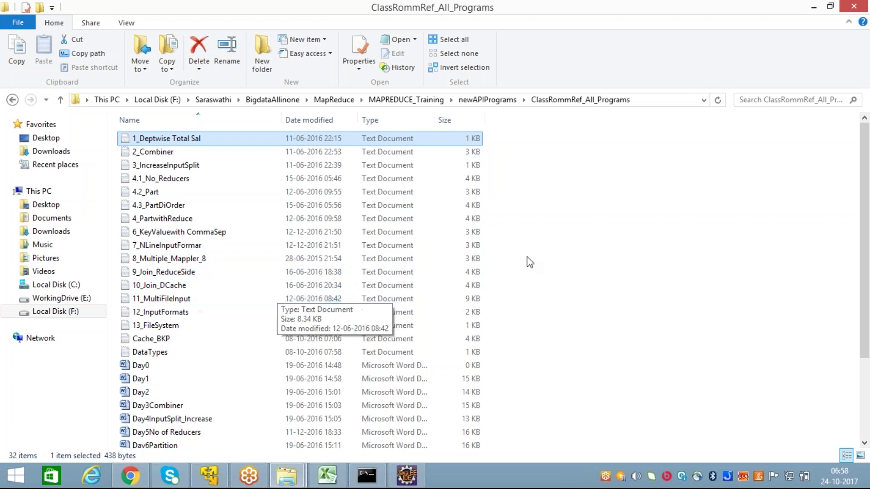
# Check the rest of the folder's files, reopen 1_Deptwise Total Sal in a maximized window to read the reduce method, and close it
pyautogui.scroll(-3, 542, 258)
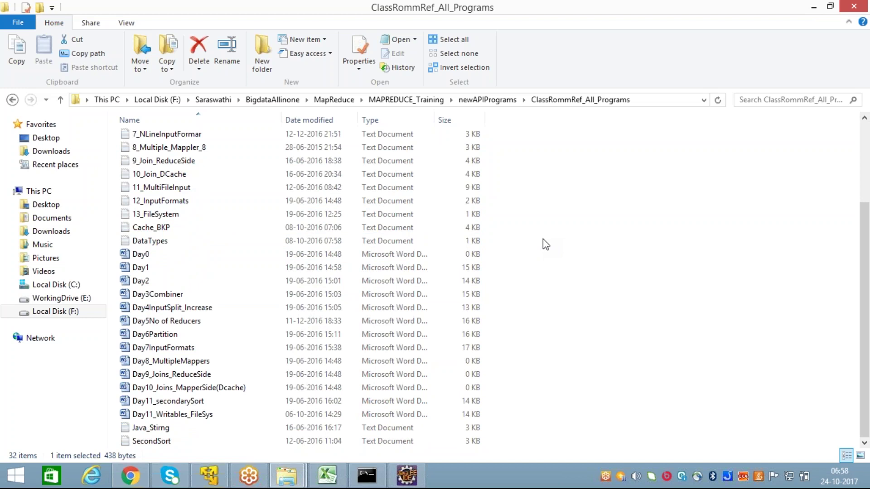
pyautogui.scroll(3, 543, 240)
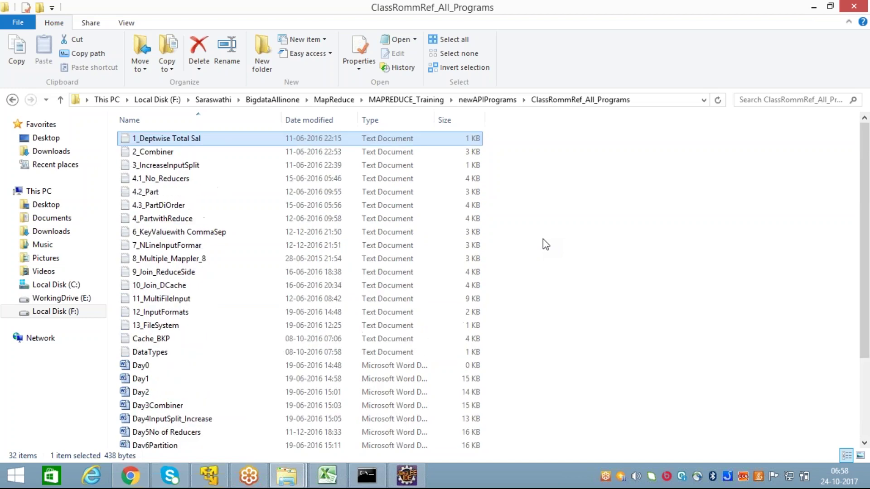
pyautogui.doubleClick(230, 139)
pyautogui.doubleClick(474, 87)
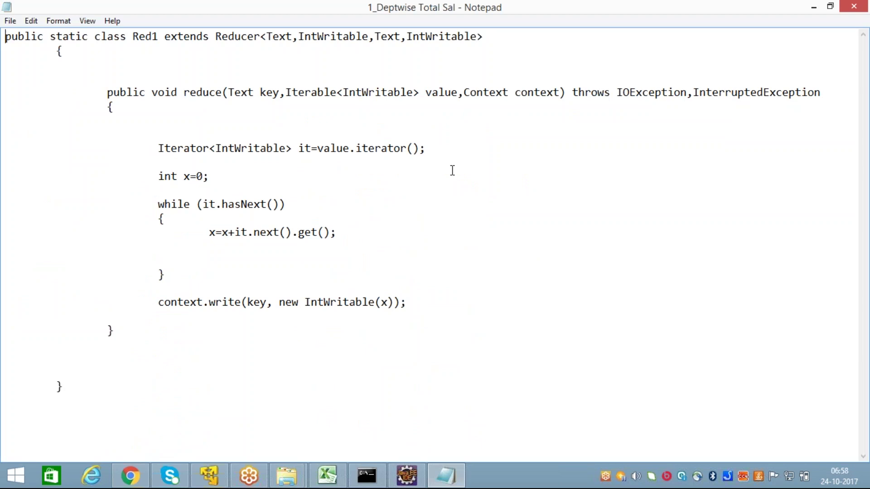
pyautogui.click(854, 9)
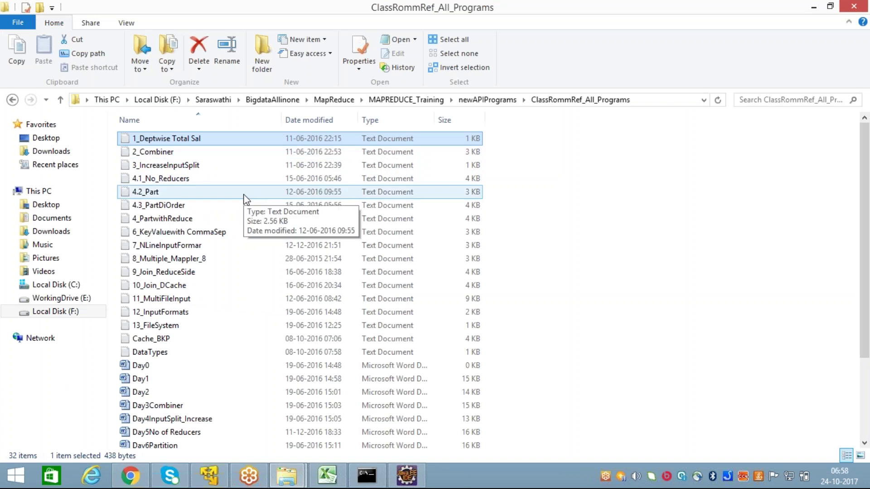
# Find the Day0 Word document in the ClassRommRef_All_Programs folder, open it to check its contents, and close it
pyautogui.scroll(-2, 245, 199)
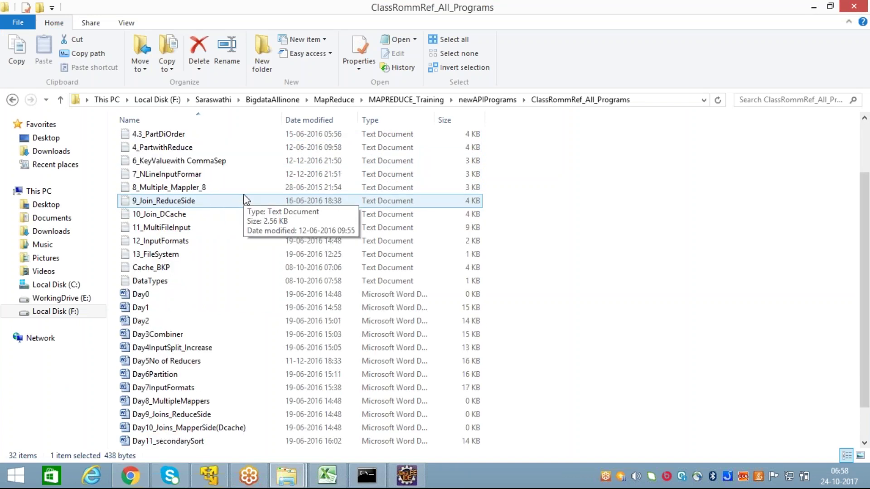
pyautogui.scroll(-1, 245, 200)
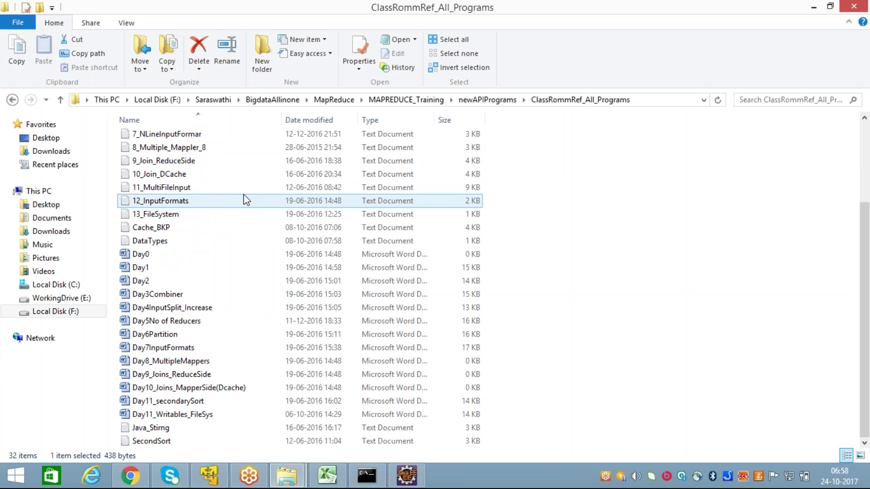
pyautogui.doubleClick(181, 255)
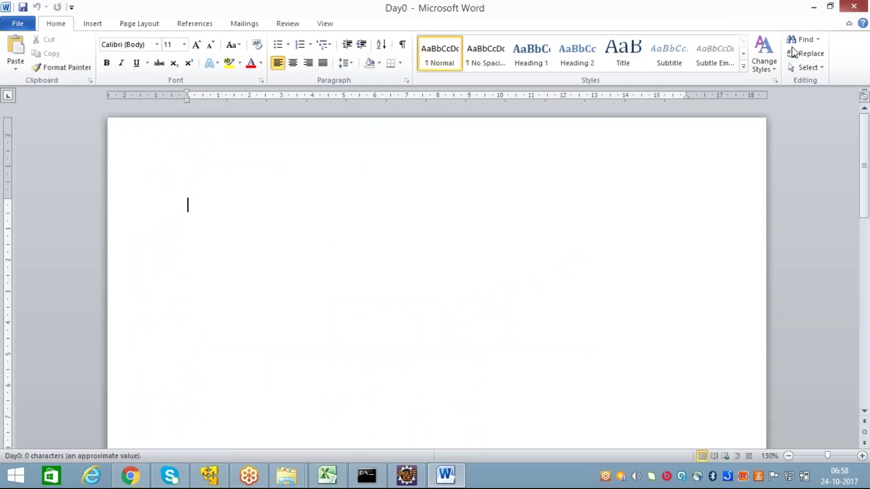
pyautogui.click(853, 6)
# Return to the newAPIPrograms folder and open the mrr folder inside VmWareProgram_BKP
pyautogui.click(497, 100)
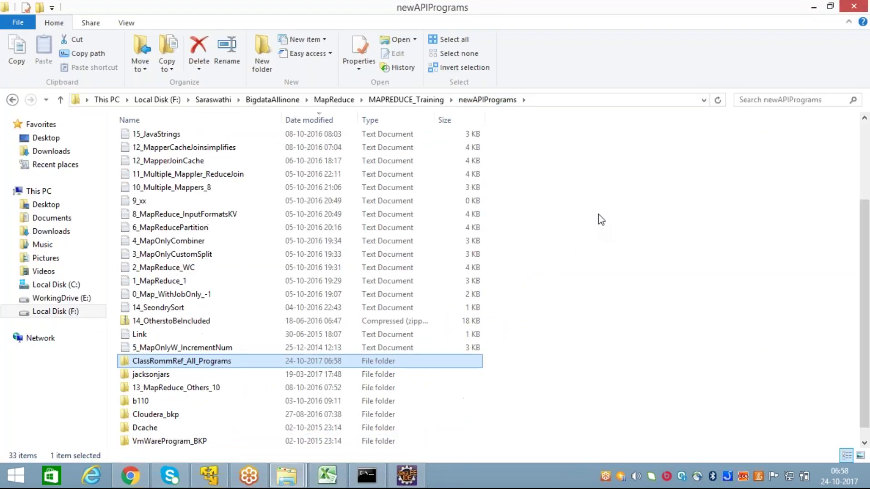
pyautogui.scroll(-1, 601, 220)
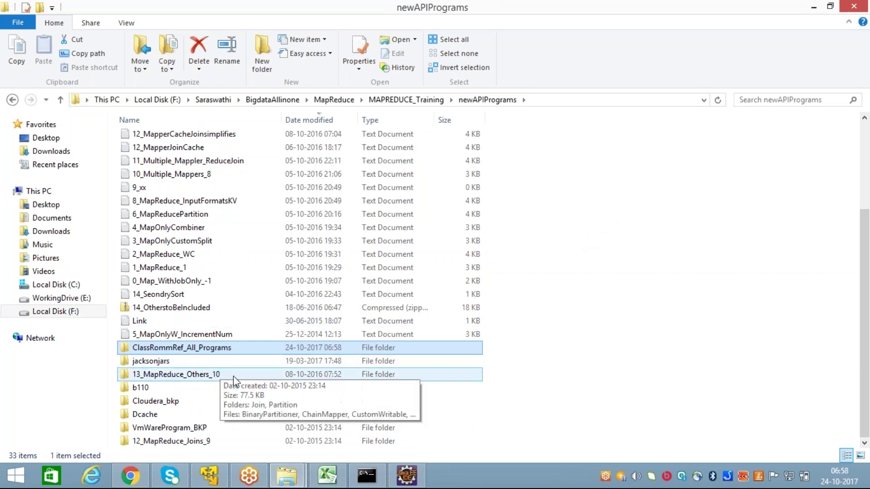
pyautogui.doubleClick(215, 427)
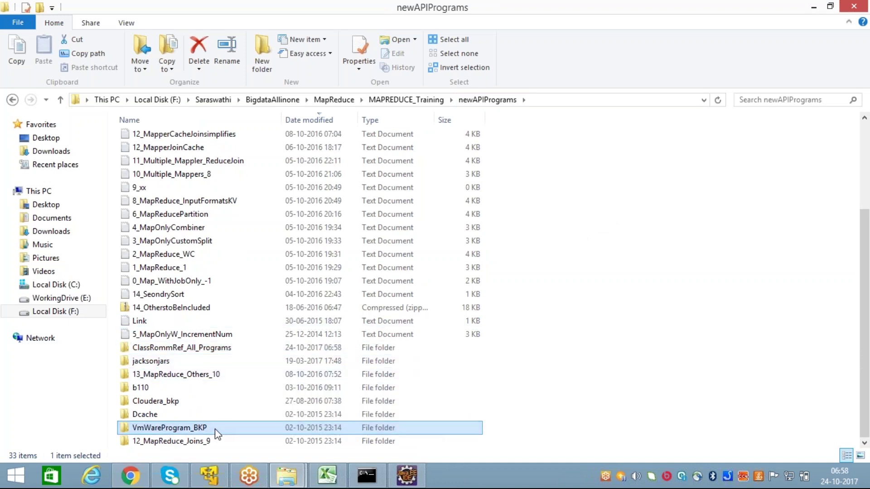
pyautogui.doubleClick(156, 143)
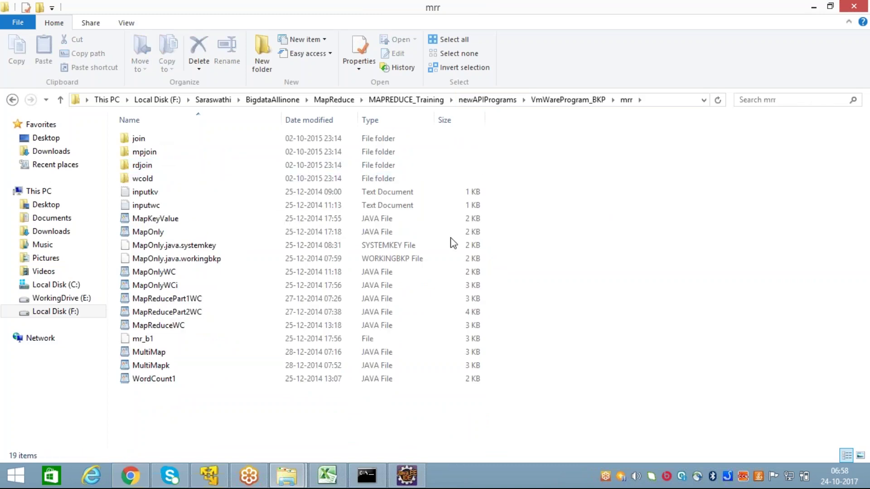
# Open the MapOnly Java file in Notepad, maximize the window to view the code, and close it
pyautogui.click(234, 234)
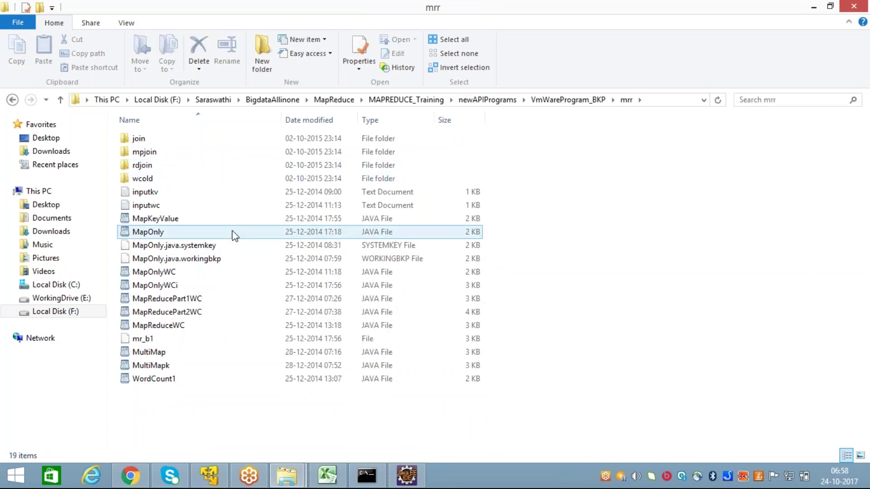
pyautogui.rightClick(195, 240)
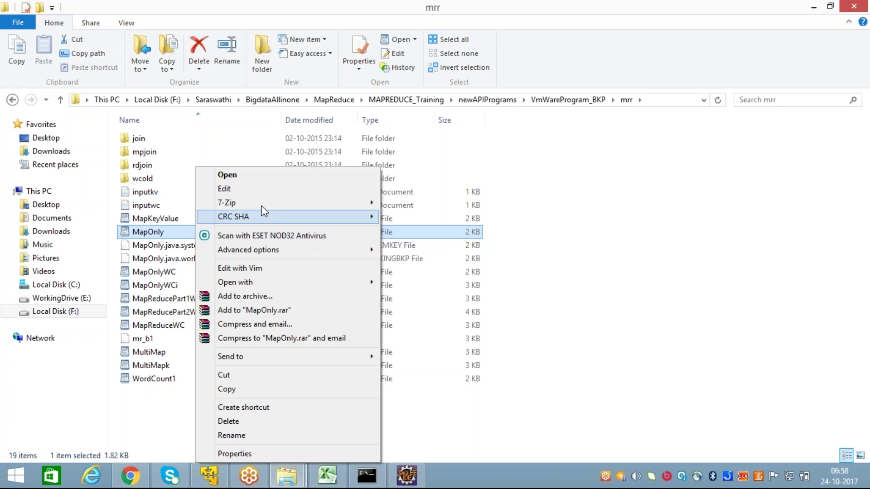
pyautogui.click(268, 187)
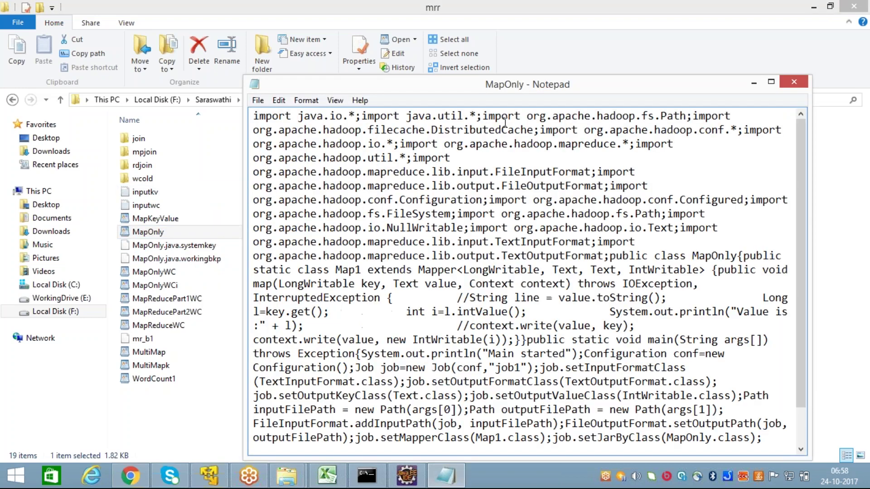
pyautogui.press('super+Up')
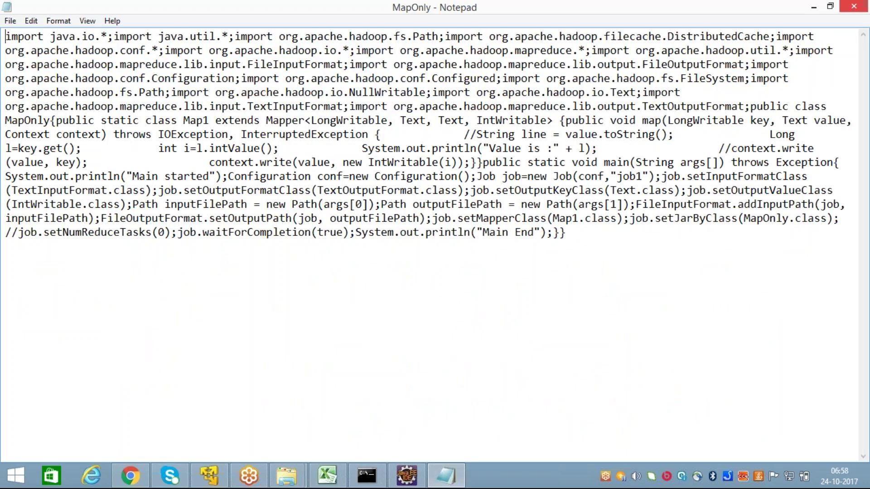
pyautogui.moveTo(850, 16)
pyautogui.click(851, 16)
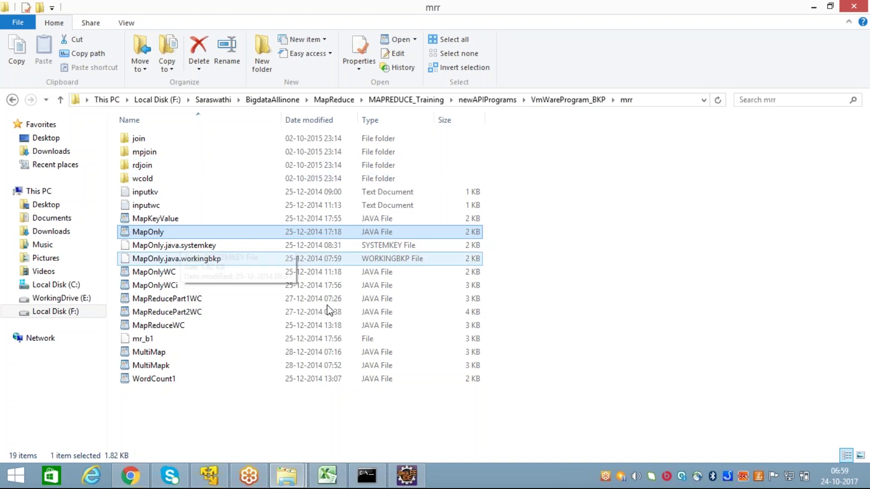
# Open the MapOnly Java file from the mrr folder with WordPad
pyautogui.click(589, 281)
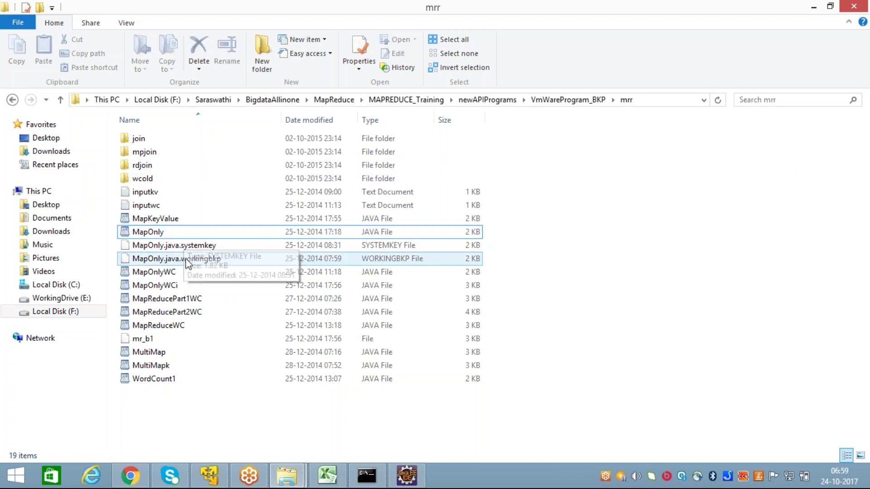
pyautogui.click(156, 232)
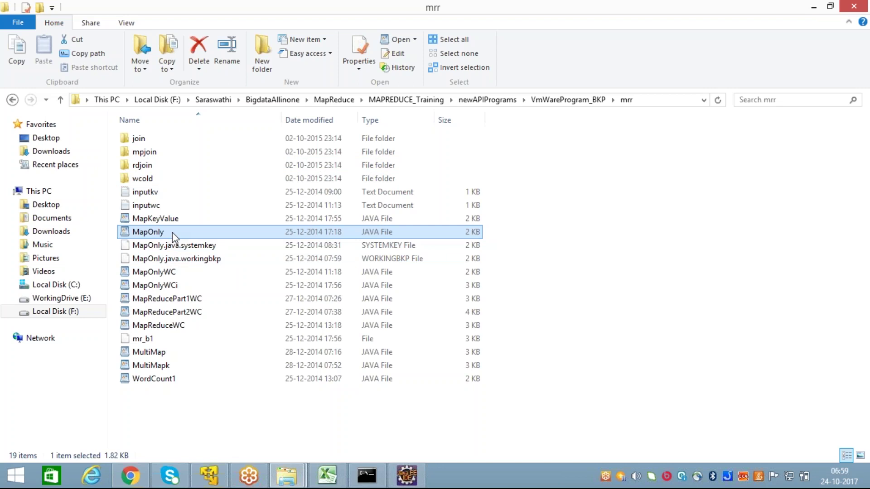
pyautogui.rightClick(172, 233)
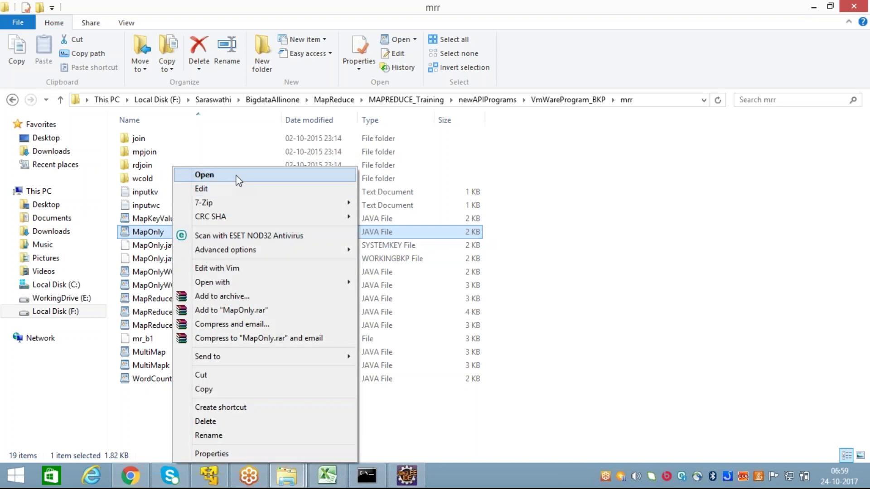
pyautogui.moveTo(237, 282)
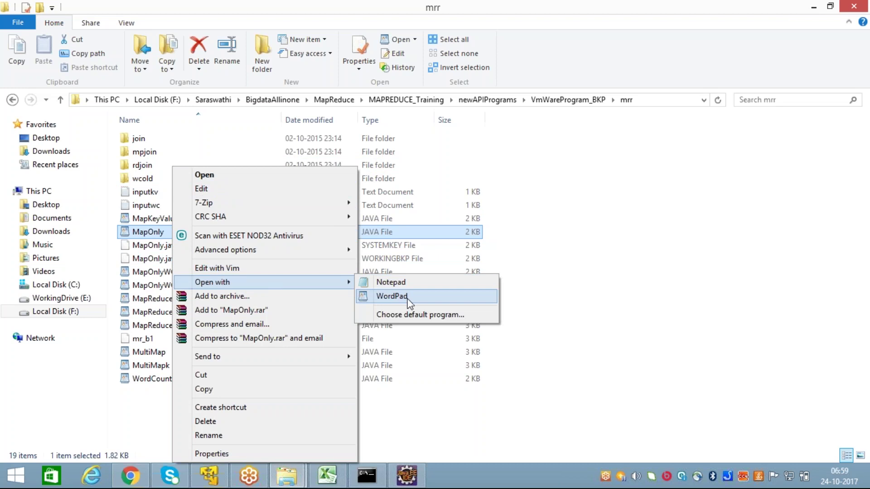
pyautogui.click(392, 297)
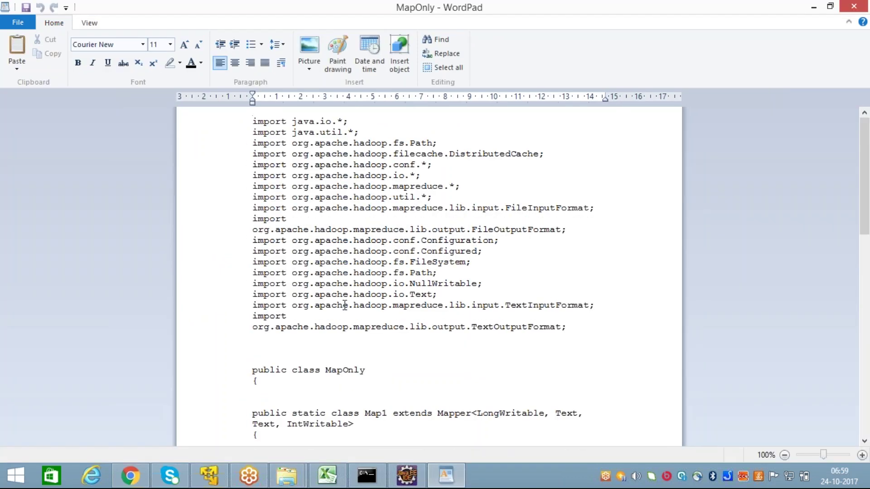
# Examine the main method of the MapOnly program, including how the Job is created and configured
pyautogui.scroll(-16, 344, 308)
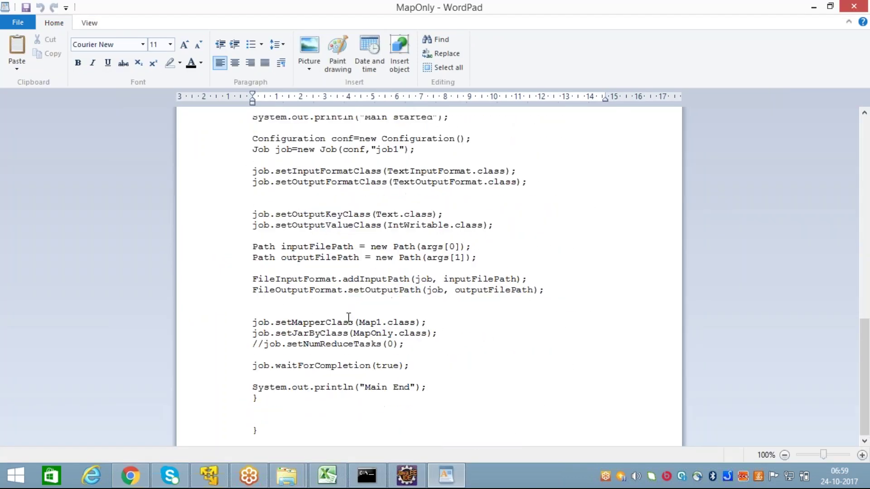
pyautogui.scroll(3, 349, 317)
pyautogui.scroll(-3, 348, 317)
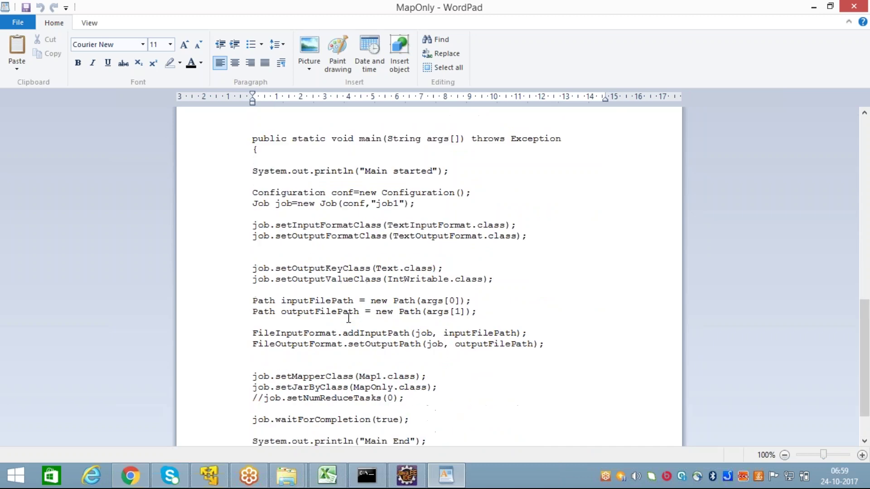
# Copy MapOnly's Configuration and Job declarations into the main method of Simple.java in Eclipse, and delete the duplicate Configuration statement
pyautogui.scroll(-1, 348, 318)
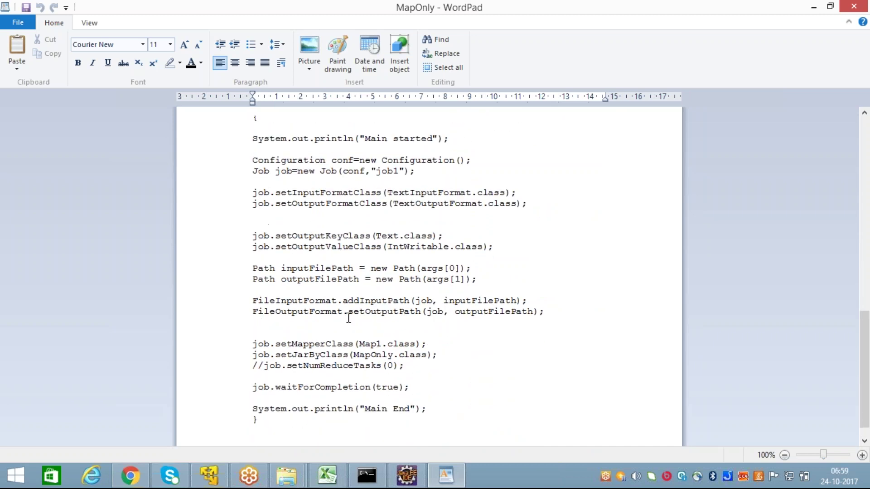
pyautogui.scroll(1, 349, 318)
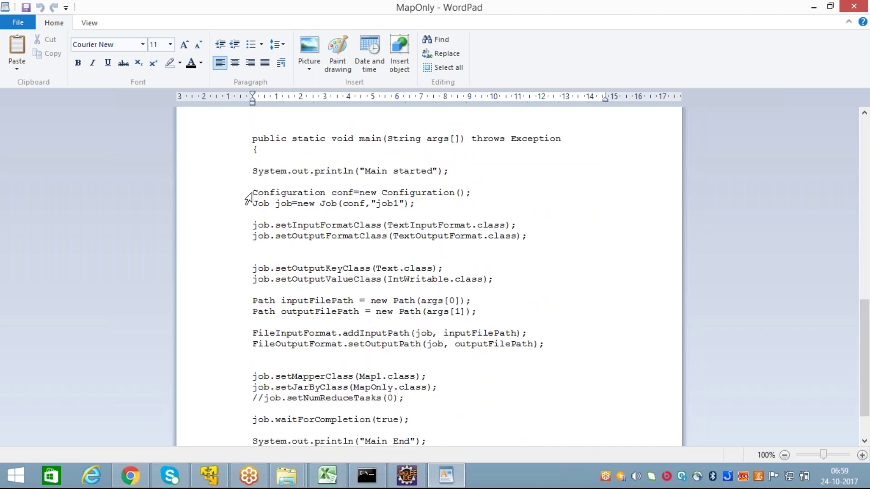
pyautogui.moveTo(252, 192); pyautogui.dragTo(409, 202)
pyautogui.hotkey('ctrl', 'c')
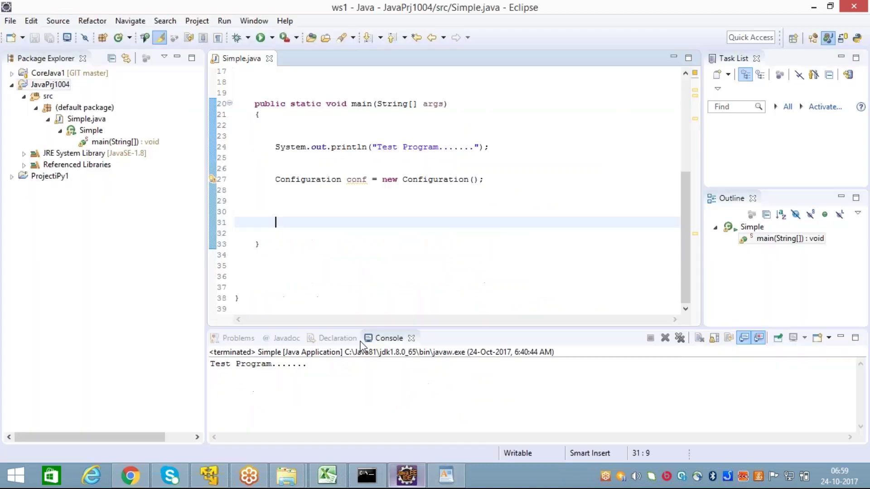
pyautogui.click(406, 475)
pyautogui.click(301, 202)
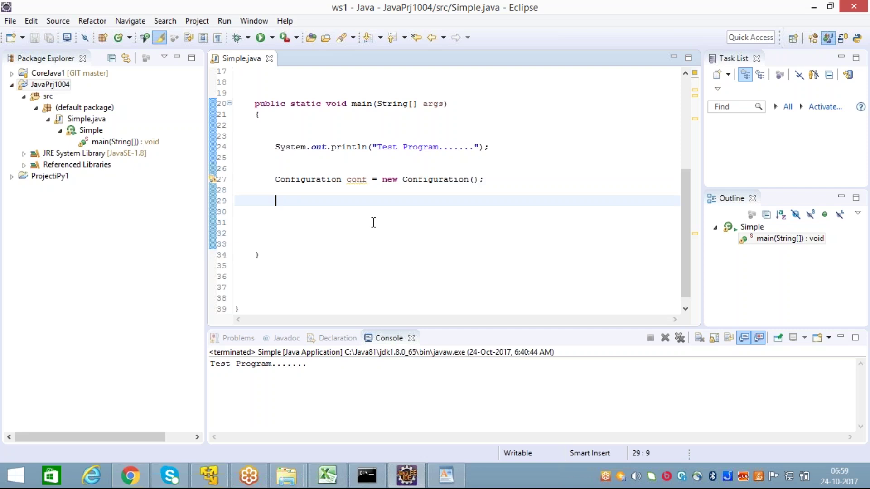
pyautogui.hotkey('ctrl', 'v')
pyautogui.moveTo(473, 200); pyautogui.dragTo(275, 201)
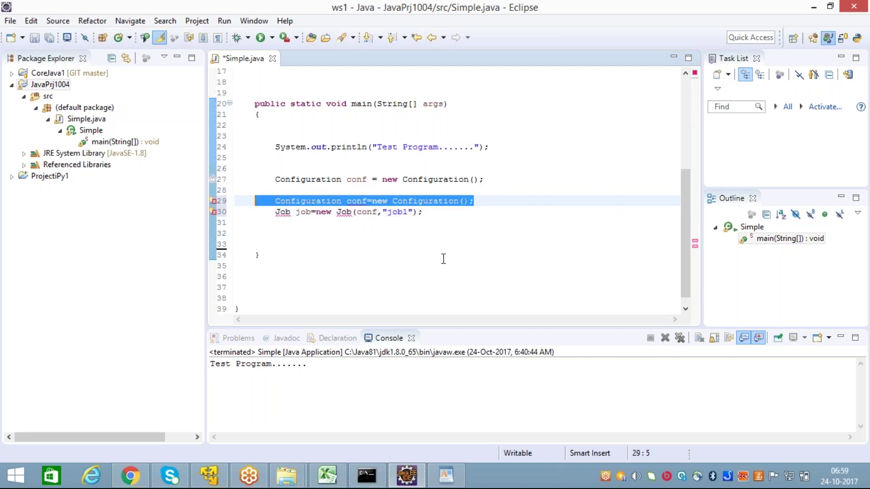
pyautogui.press('Delete')
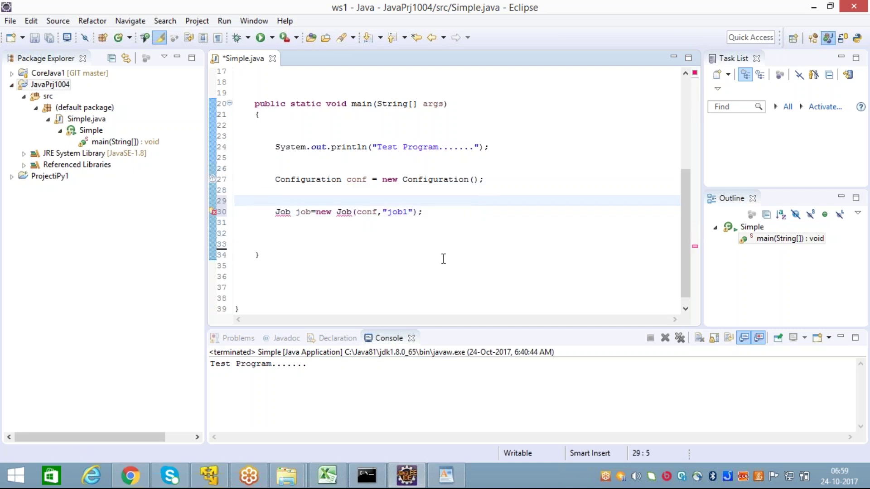
# Go back to the newAPIPrograms folder in File Explorer and open the 0_Map_WithJobOnly_-1 text file
pyautogui.click(813, 7)
pyautogui.click(813, 7)
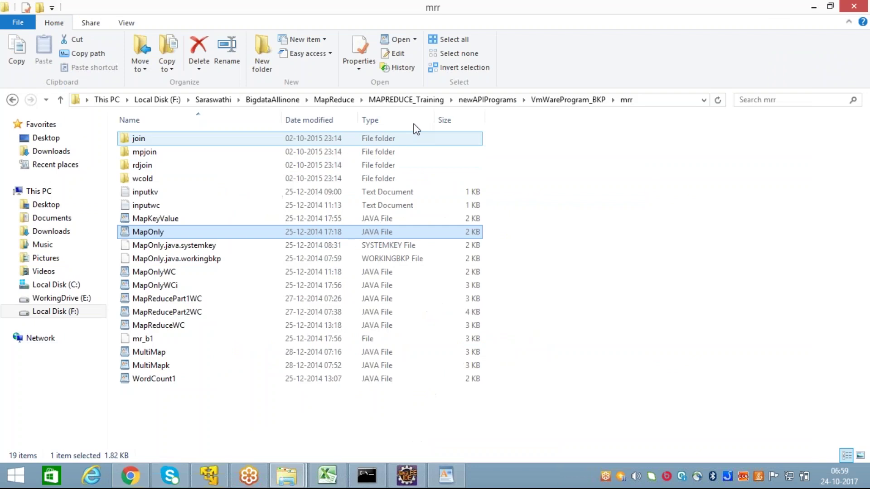
pyautogui.click(482, 104)
pyautogui.scroll(3, 517, 257)
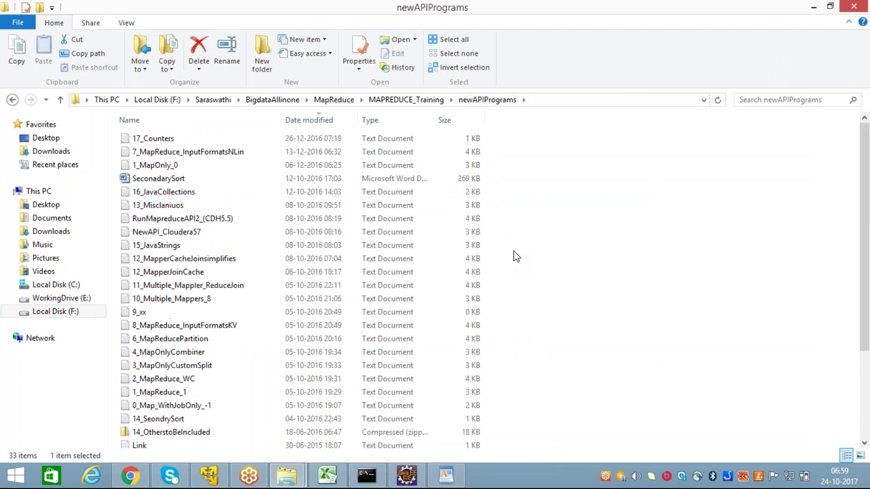
pyautogui.scroll(-2, 291, 249)
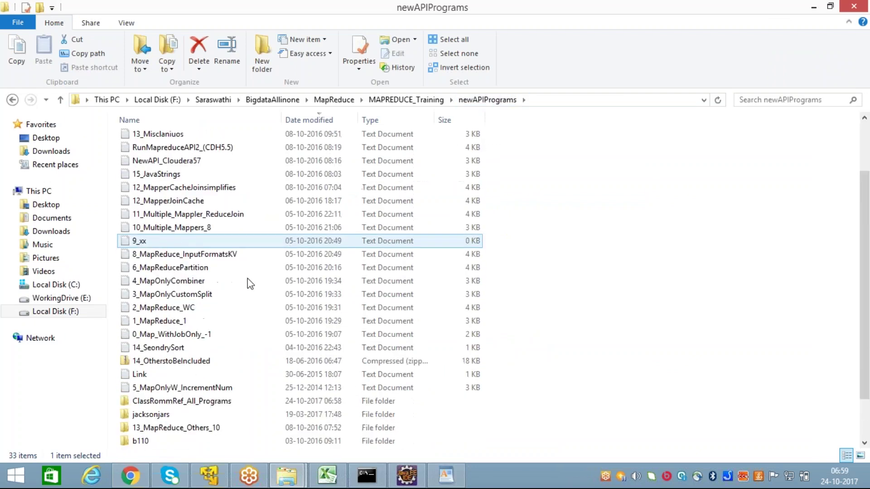
pyautogui.doubleClick(186, 334)
# Copy the statement Job job =Job.getInstance(conf,"MRJob"); from the text file into Simple.java in Eclipse, below the new Job statement
pyautogui.scroll(-15, 399, 293)
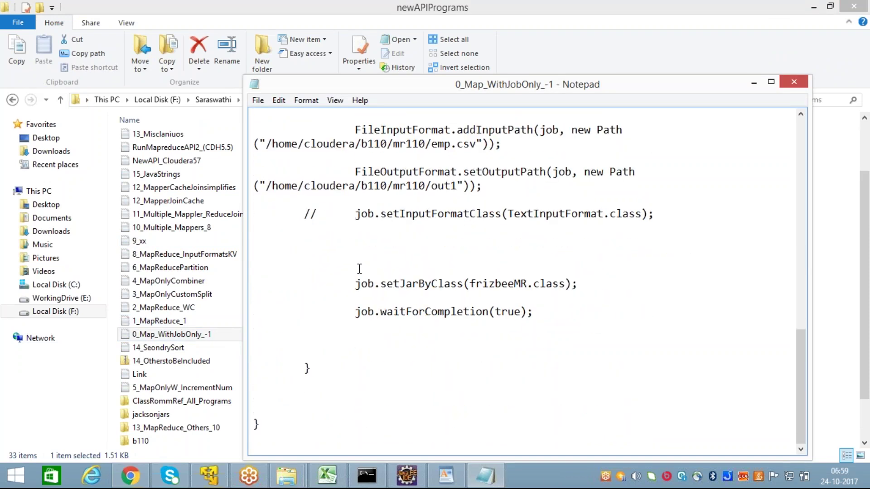
pyautogui.scroll(4, 358, 267)
pyautogui.moveTo(354, 256); pyautogui.dragTo(621, 256)
pyautogui.hotkey('ctrl', 'c')
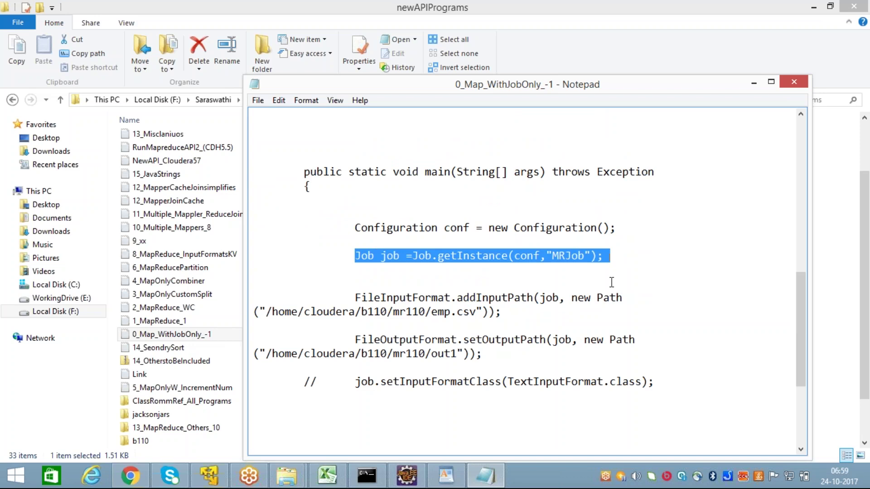
pyautogui.click(796, 80)
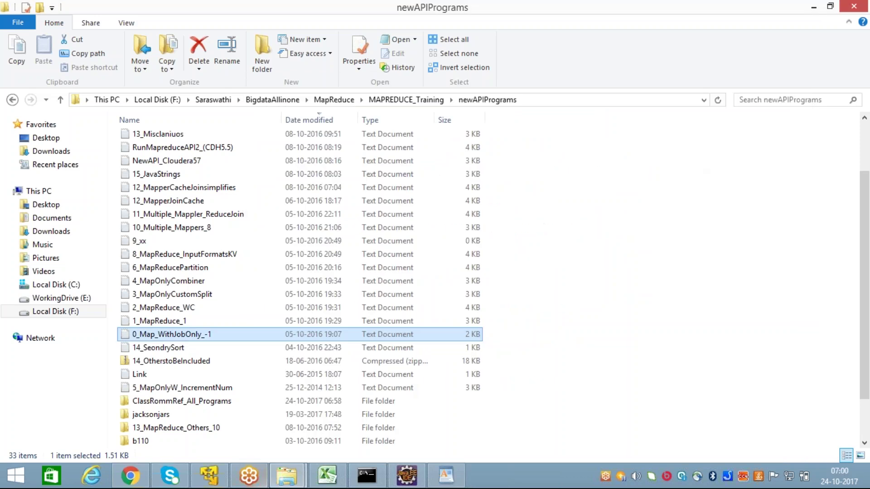
pyautogui.click(410, 480)
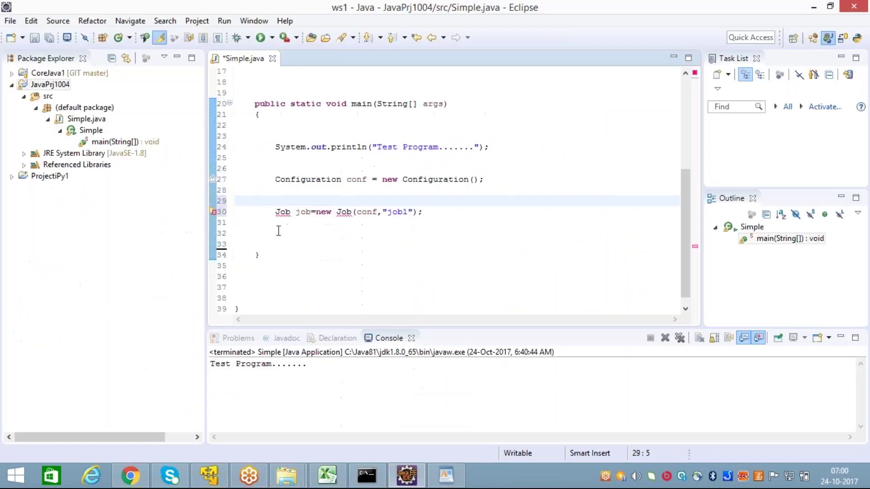
pyautogui.click(277, 233)
pyautogui.hotkey('ctrl', 'v')
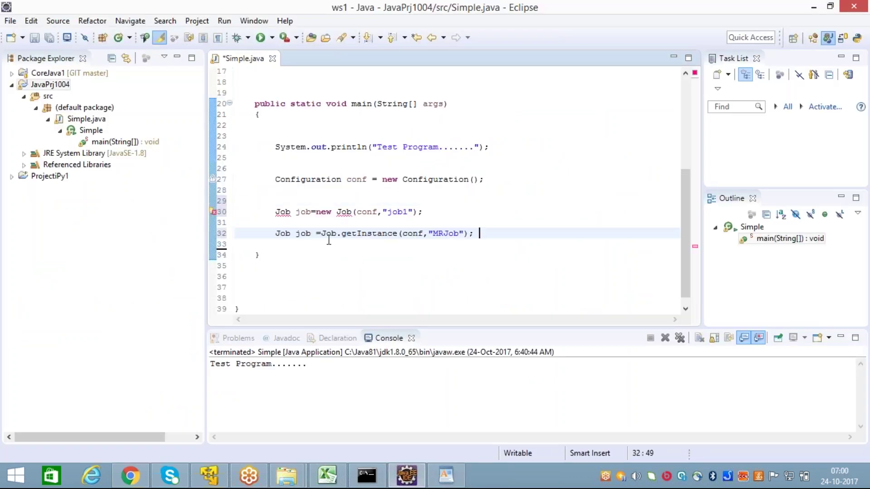
# Remove the extra blank line above the new Job statement in main and save Simple.java
pyautogui.click(469, 202)
pyautogui.hotkey('ctrl', 's')
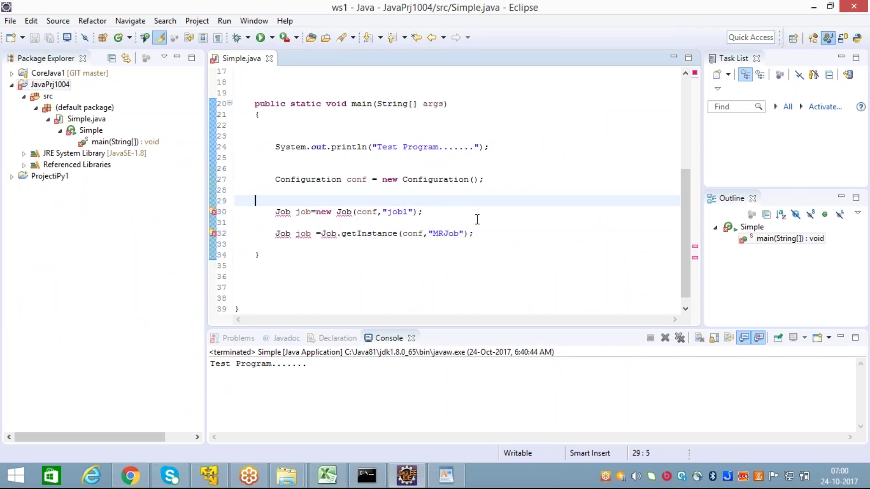
pyautogui.press('BackSpace')
pyautogui.press('BackSpace')
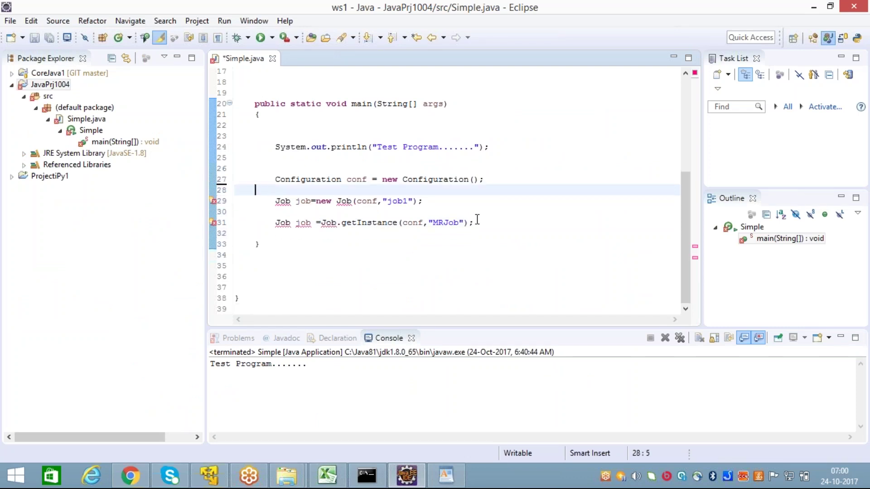
pyautogui.click(375, 256)
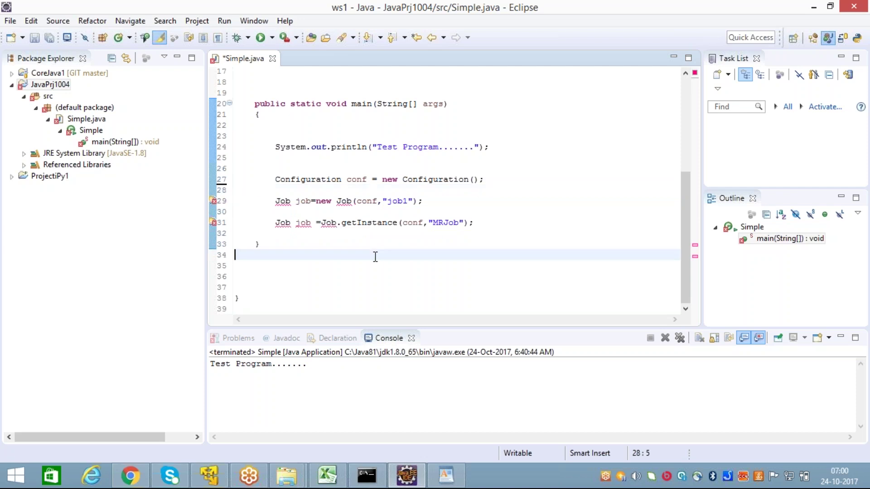
pyautogui.hotkey('ctrl', 's')
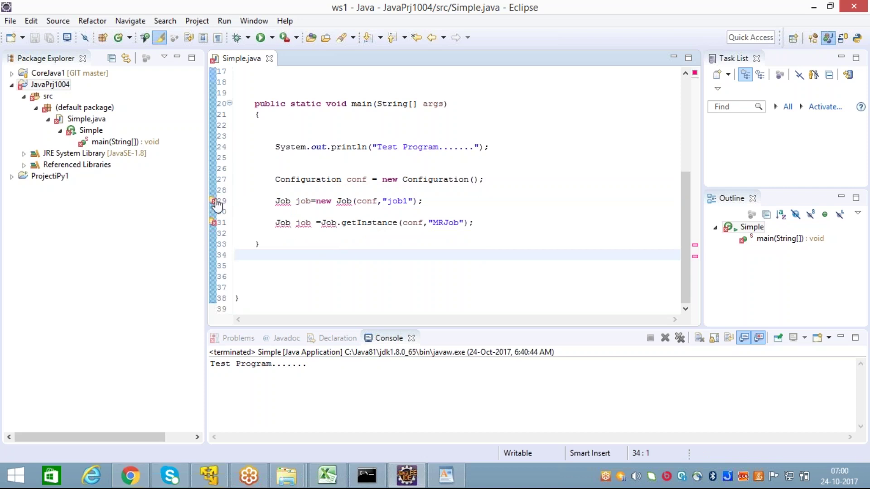
# Switch to the MapOnly file in WordPad and copy its complete block of import statements
pyautogui.moveTo(216, 204)
pyautogui.scroll(5, 395, 255)
pyautogui.click(368, 181)
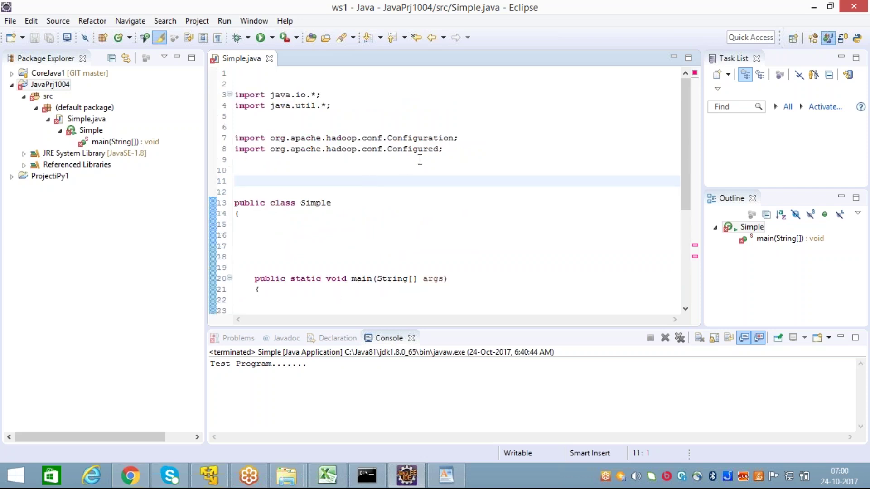
pyautogui.hotkey('alt', 'Tab')
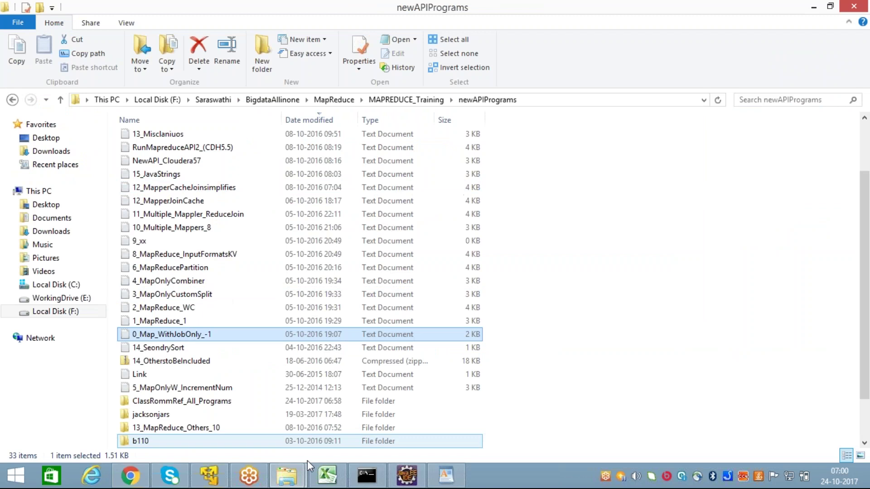
pyautogui.click(440, 473)
pyautogui.scroll(15, 410, 272)
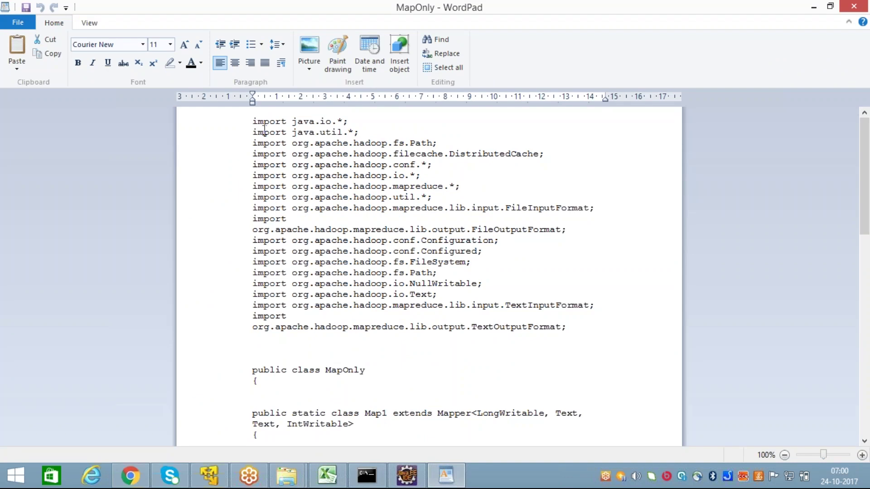
pyautogui.moveTo(254, 121); pyautogui.dragTo(582, 332)
pyautogui.hotkey('ctrl', 'c')
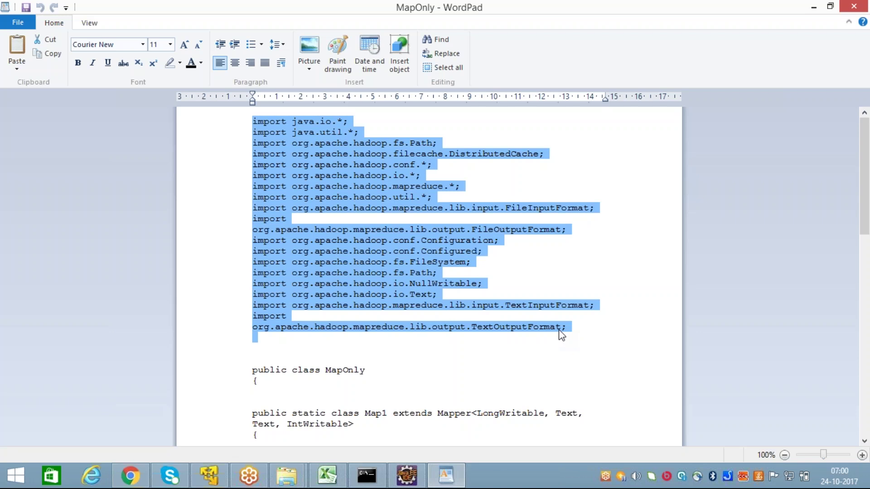
# Replace the existing imports in Simple.java in Eclipse with the import block copied from MapOnly, and save the file
pyautogui.hotkey('alt', 'Tab')
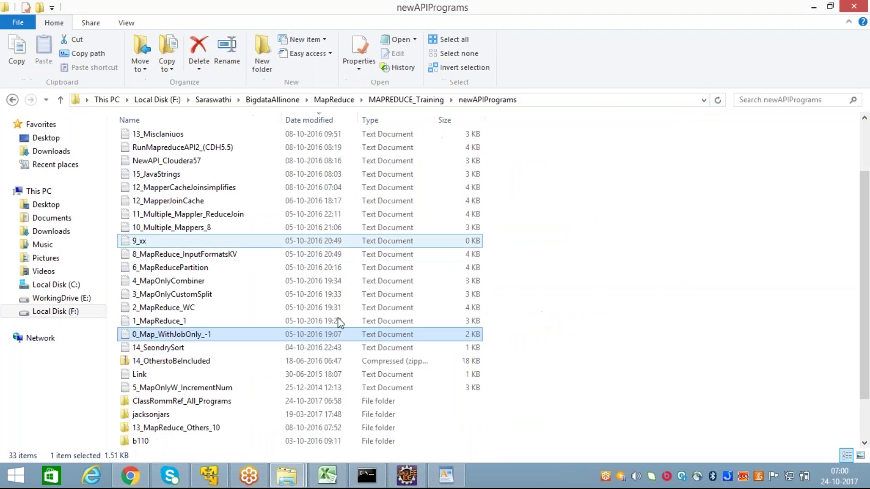
pyautogui.click(415, 483)
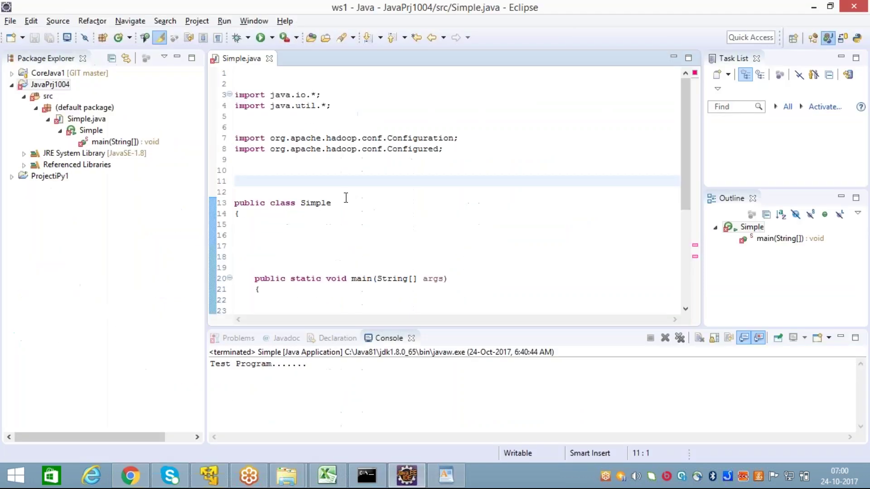
pyautogui.moveTo(235, 94); pyautogui.dragTo(455, 160)
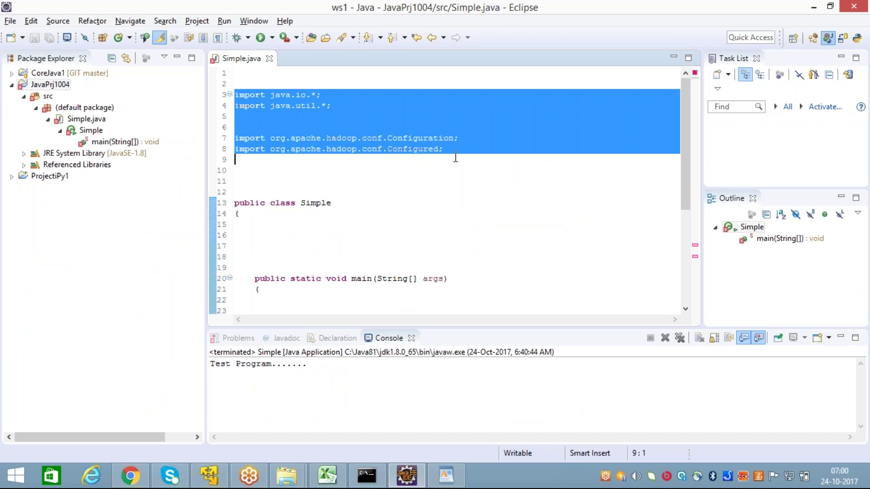
pyautogui.hotkey('ctrl', 'v')
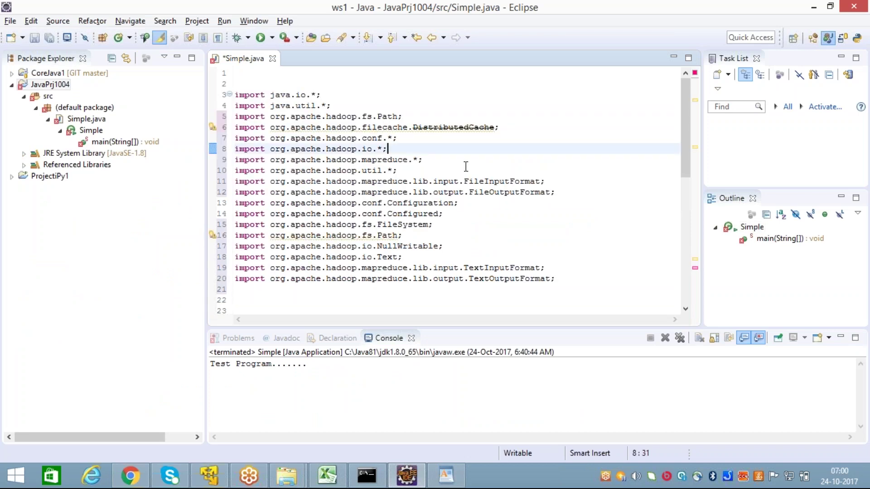
pyautogui.hotkey('ctrl', 's')
# Review the two Job statements in main and the import list of Simple.java for remaining error markers
pyautogui.scroll(-10, 453, 223)
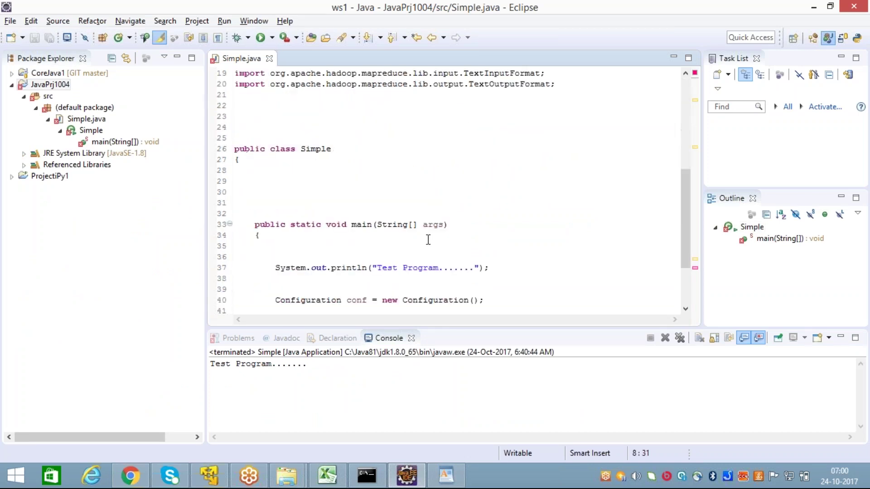
pyautogui.click(295, 257)
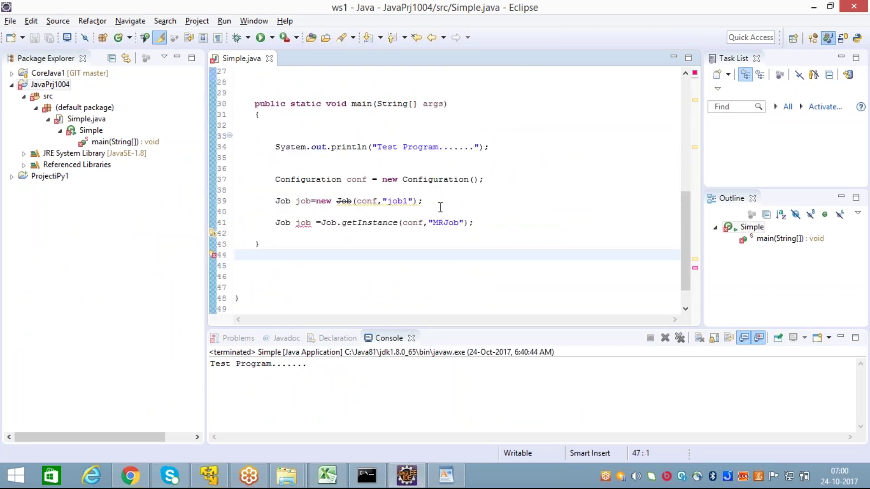
pyautogui.scroll(10, 438, 207)
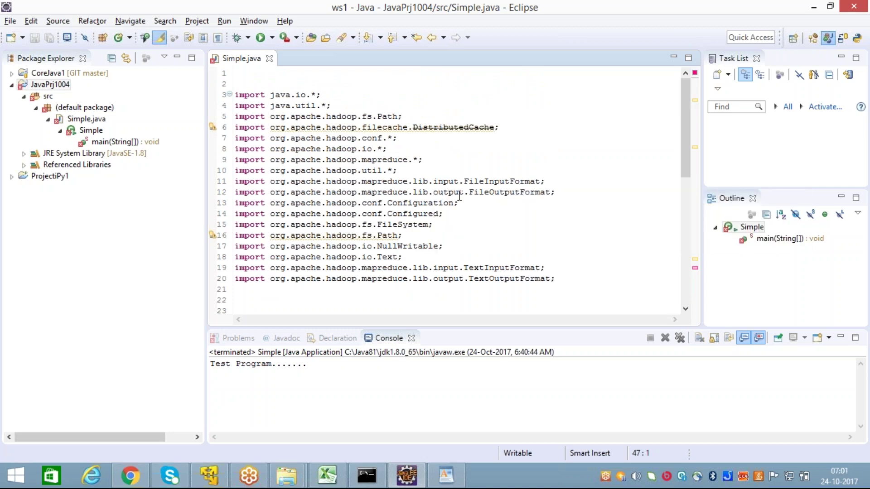
pyautogui.scroll(-10, 462, 215)
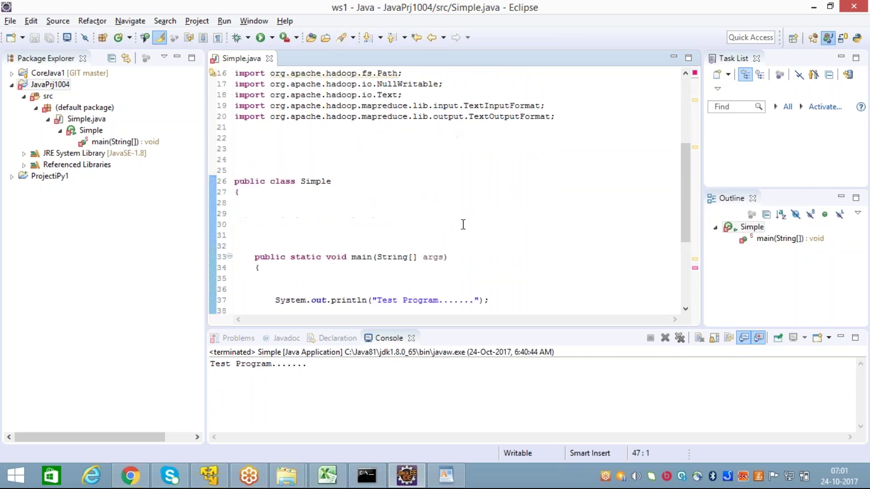
pyautogui.scroll(5, 439, 212)
pyautogui.scroll(5, 439, 212)
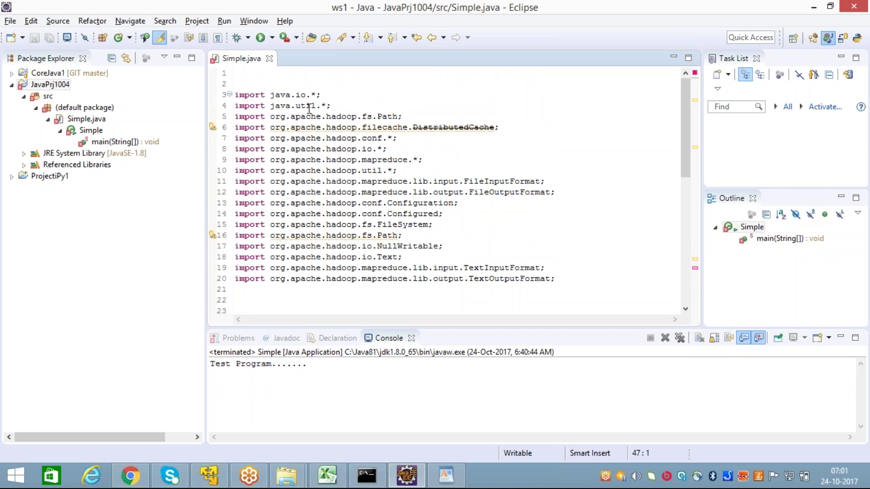
pyautogui.click(254, 85)
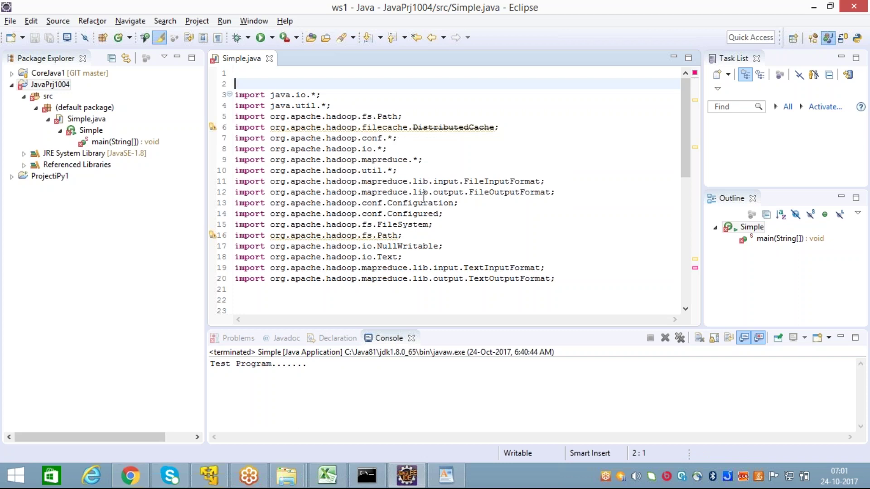
# Insert a blank line between the java.util import and the Hadoop imports in Simple.java
pyautogui.click(235, 117)
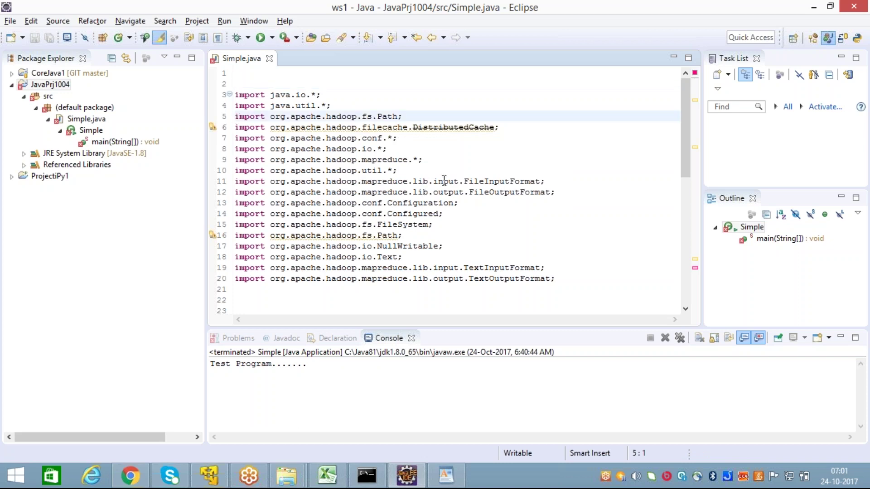
pyautogui.press('Return')
pyautogui.click(483, 151)
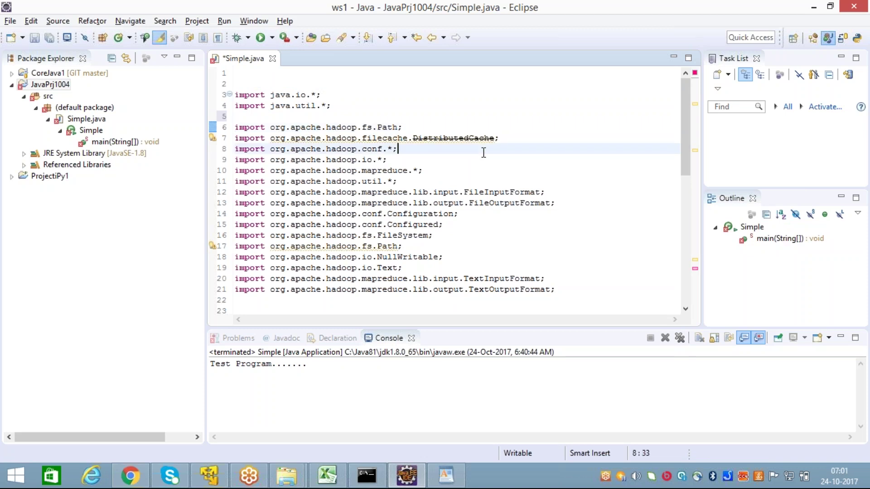
pyautogui.moveTo(235, 127); pyautogui.dragTo(546, 283)
pyautogui.click(513, 261)
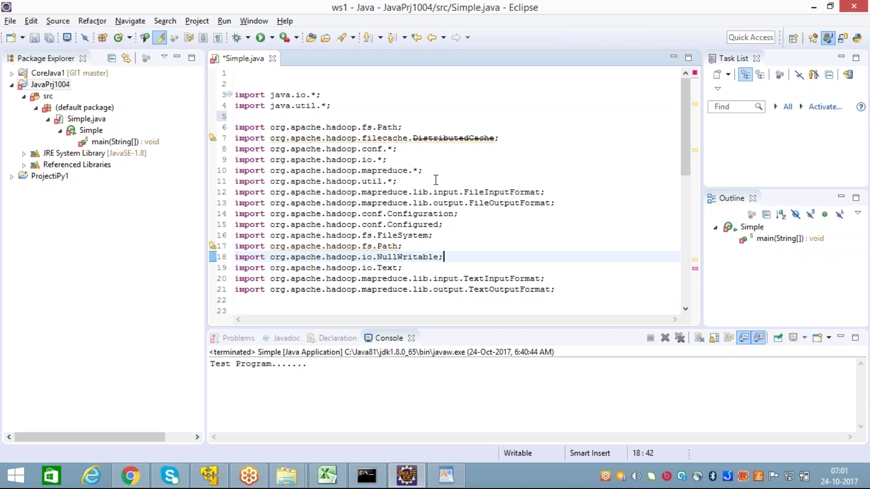
# Examine the Hadoop import list in Simple.java, especially the packages under org.apache.hadoop.mapreduce and its lib.input classes
pyautogui.moveTo(234, 127); pyautogui.dragTo(397, 162)
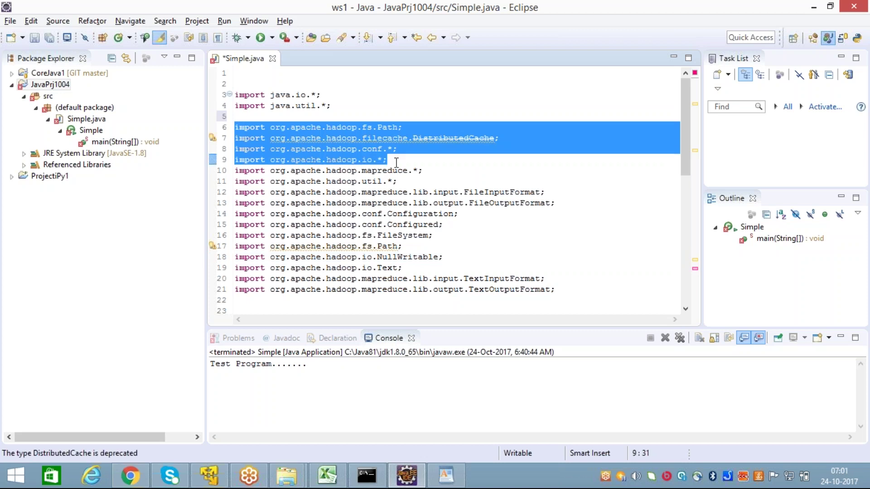
pyautogui.click(502, 246)
pyautogui.moveTo(232, 172); pyautogui.dragTo(425, 185)
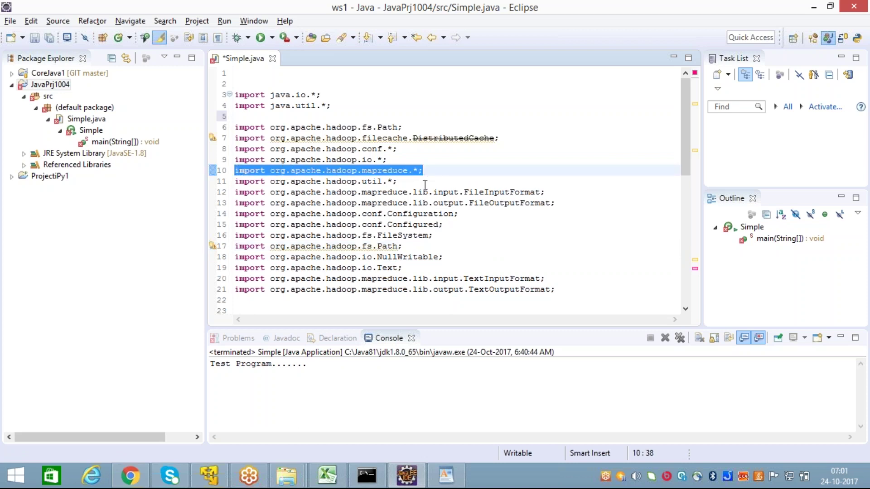
pyautogui.click(415, 182)
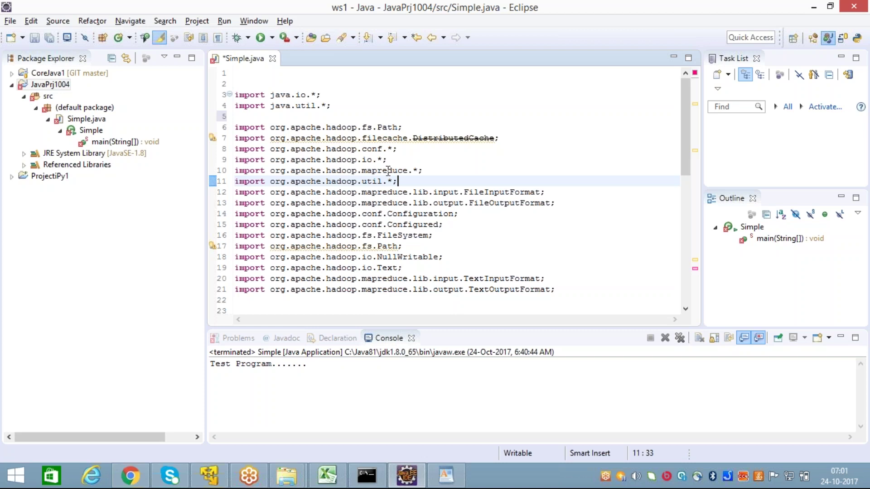
pyautogui.moveTo(393, 173)
pyautogui.moveTo(362, 172); pyautogui.dragTo(392, 174)
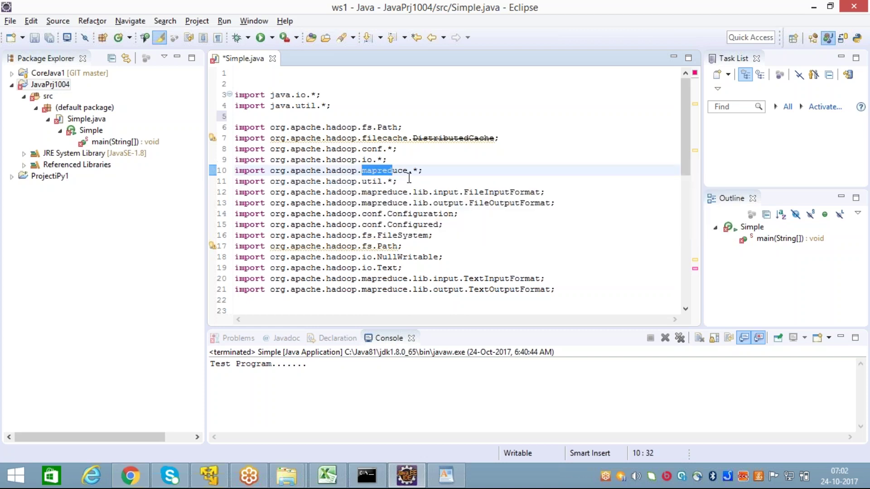
pyautogui.click(409, 181)
pyautogui.click(362, 193)
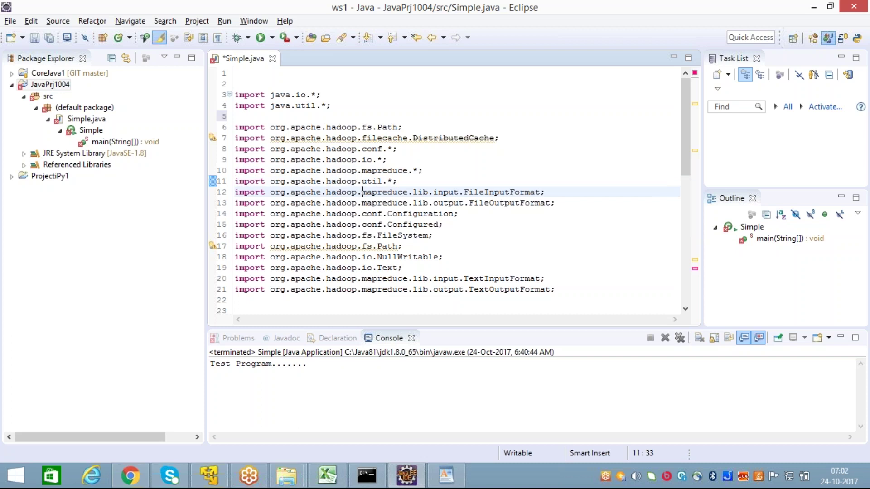
pyautogui.moveTo(362, 193); pyautogui.dragTo(392, 193)
pyautogui.click(473, 247)
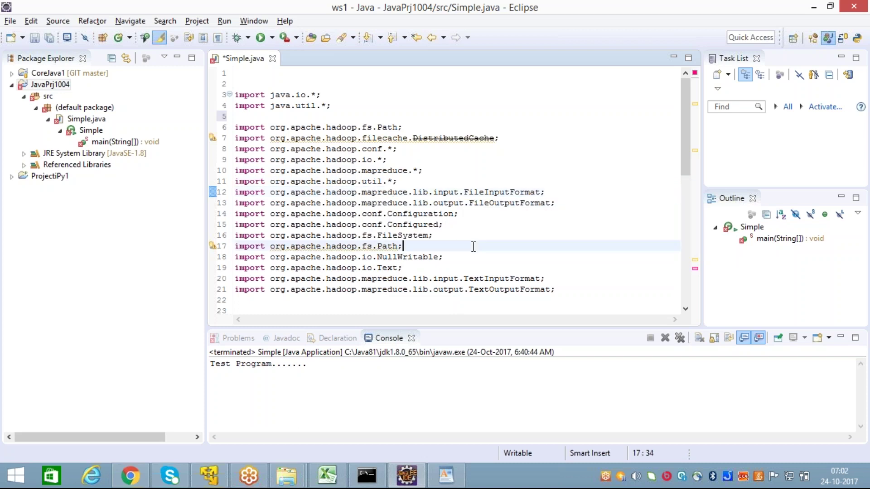
pyautogui.click(485, 234)
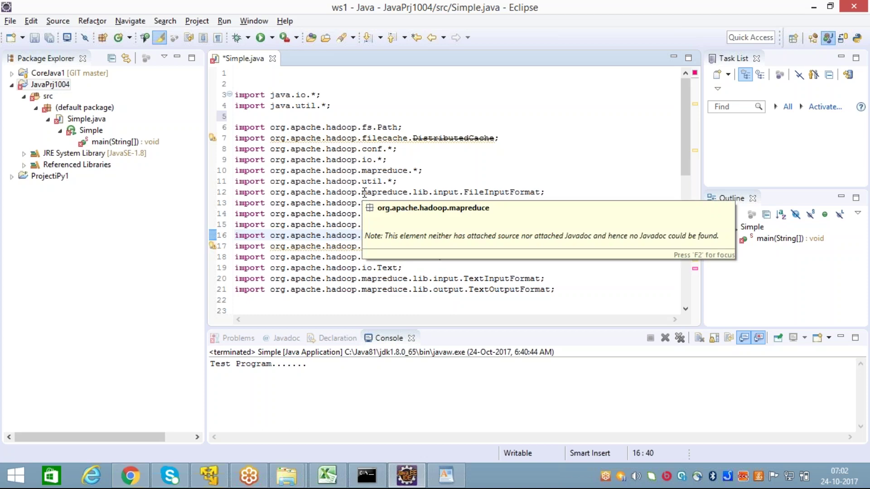
pyautogui.moveTo(362, 192); pyautogui.dragTo(409, 192)
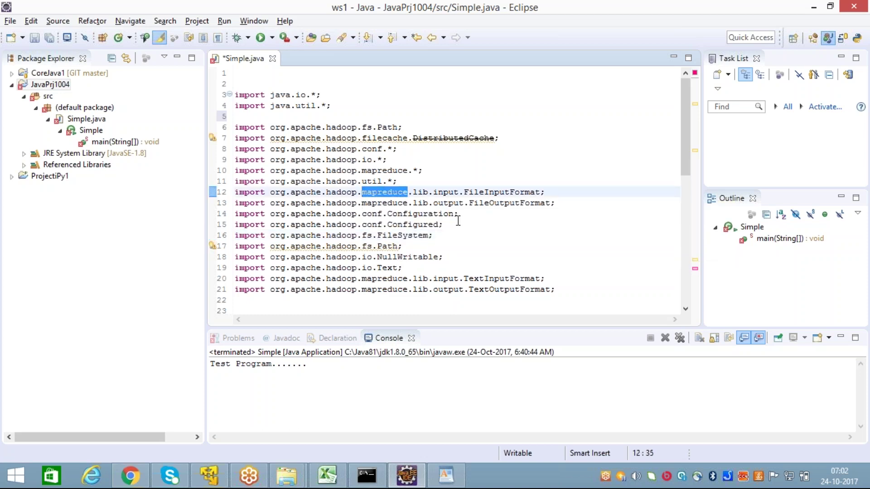
pyautogui.press('Down')
pyautogui.press('Down')
pyautogui.press('Down')
pyautogui.press('End')
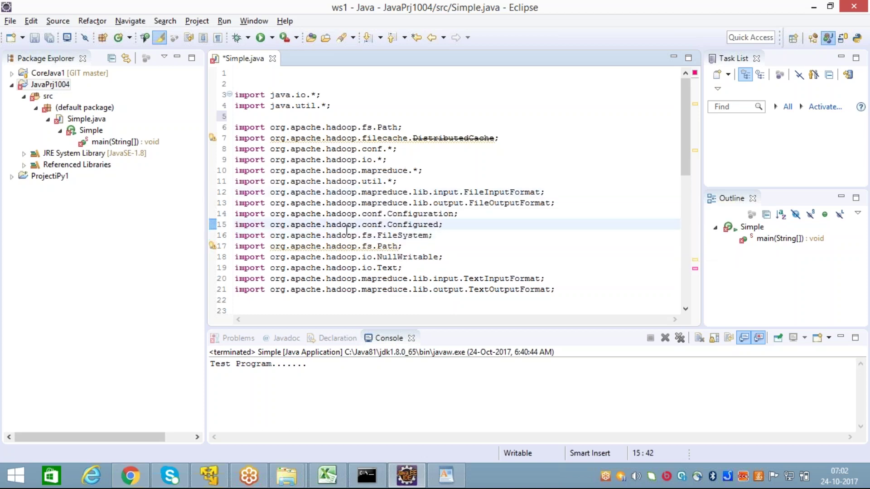
pyautogui.scroll(-1, 317, 199)
pyautogui.scroll(1, 281, 159)
pyautogui.click(248, 120)
pyautogui.moveTo(248, 128); pyautogui.dragTo(571, 307)
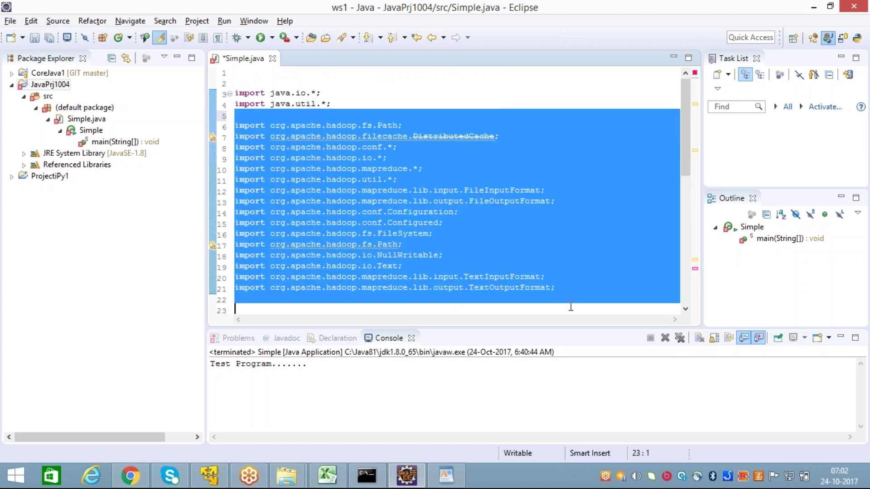
pyautogui.click(465, 170)
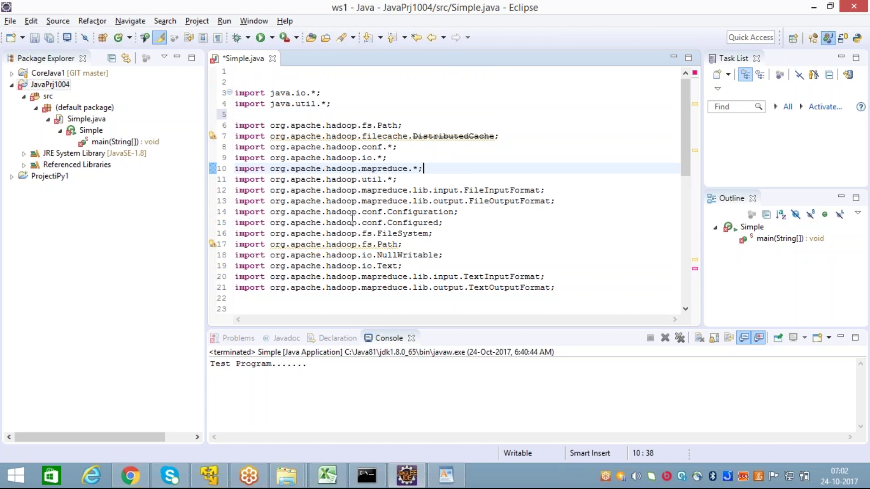
pyautogui.scroll(-2, 353, 228)
pyautogui.scroll(2, 354, 228)
# Comment out the Job job=new Job(conf,"job1") statement in main and save Simple.java
pyautogui.scroll(-10, 349, 238)
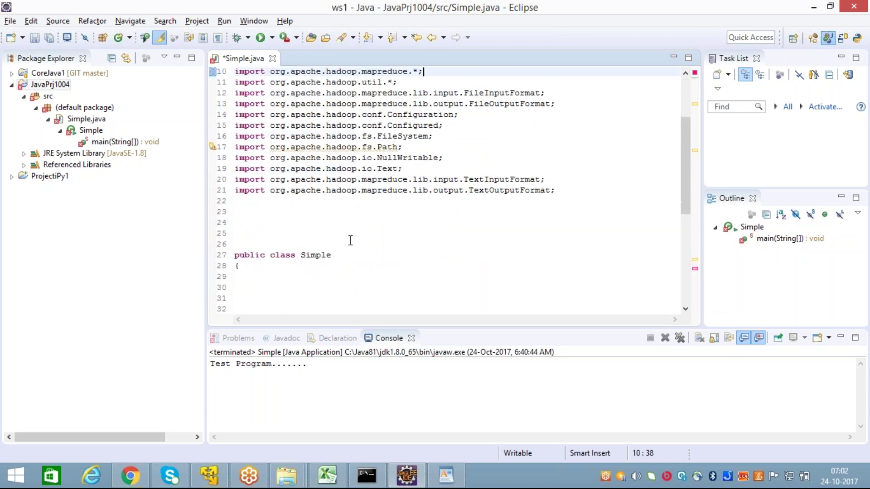
pyautogui.click(302, 246)
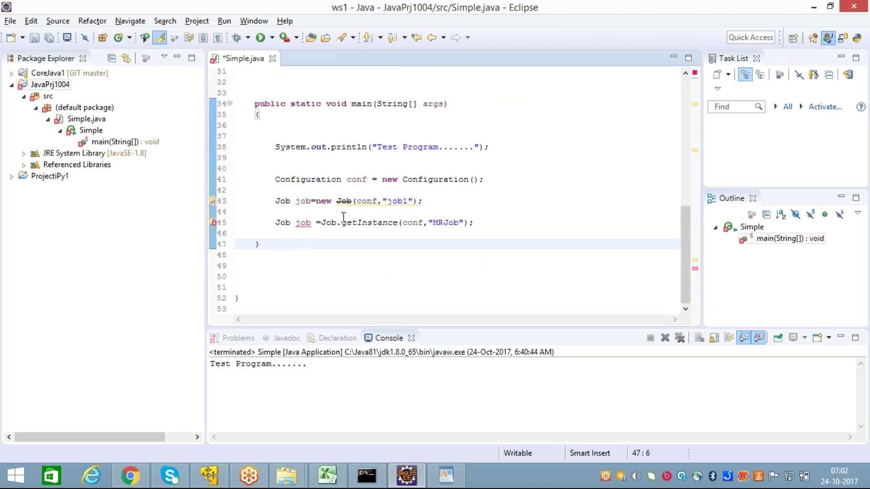
pyautogui.click(298, 224)
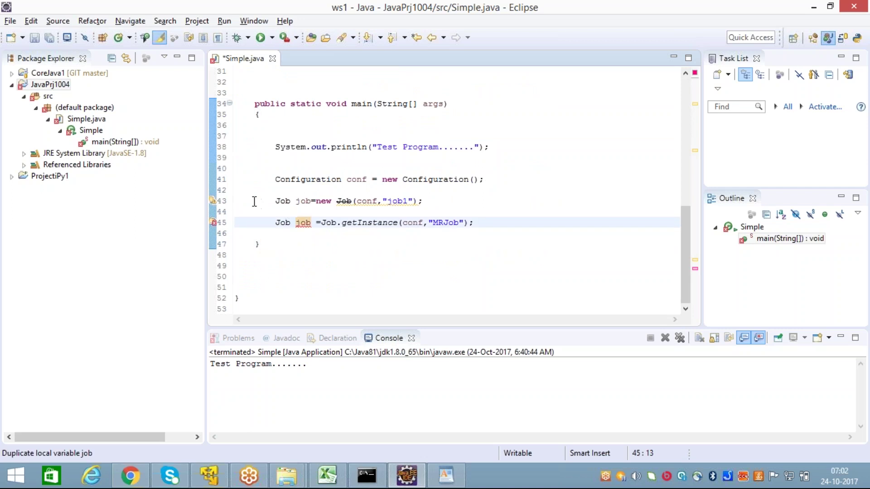
pyautogui.click(256, 201)
pyautogui.write('//')
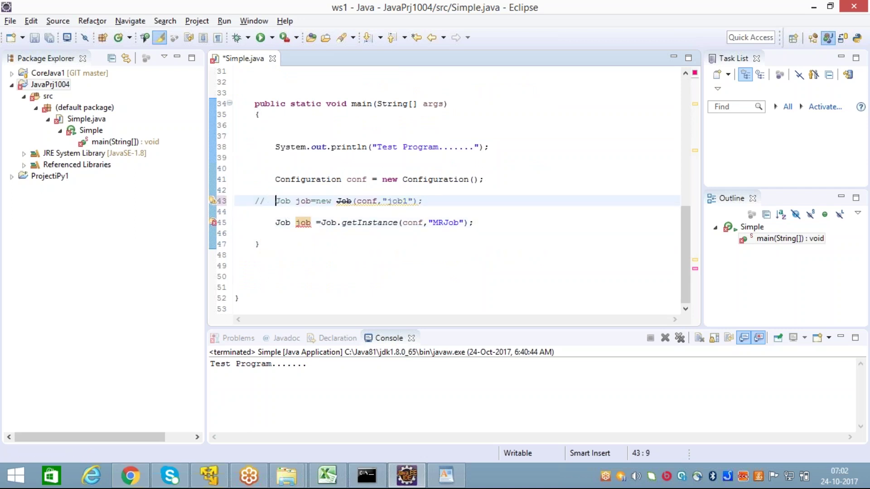
pyautogui.click(293, 222)
pyautogui.hotkey('ctrl', 's')
pyautogui.click(341, 275)
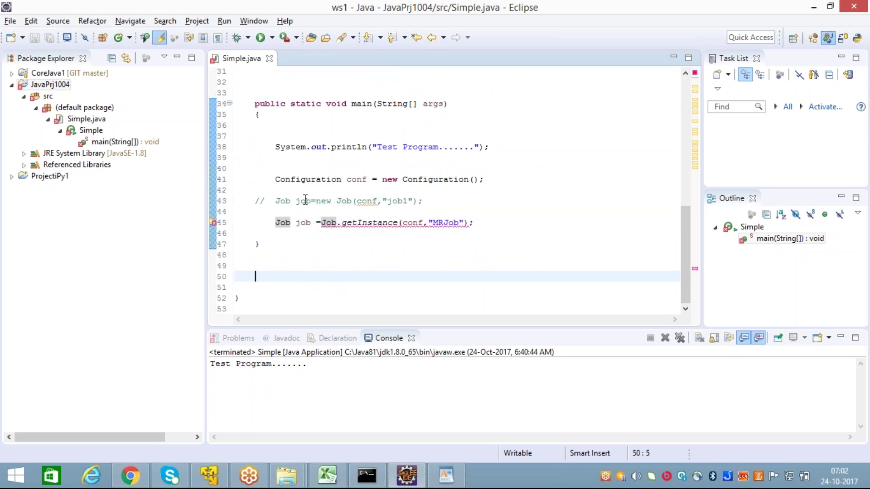
pyautogui.click(339, 245)
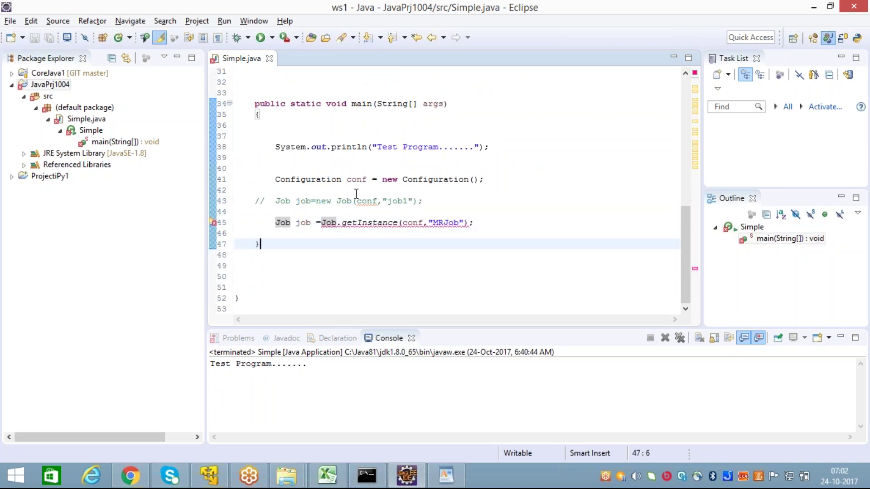
pyautogui.click(306, 253)
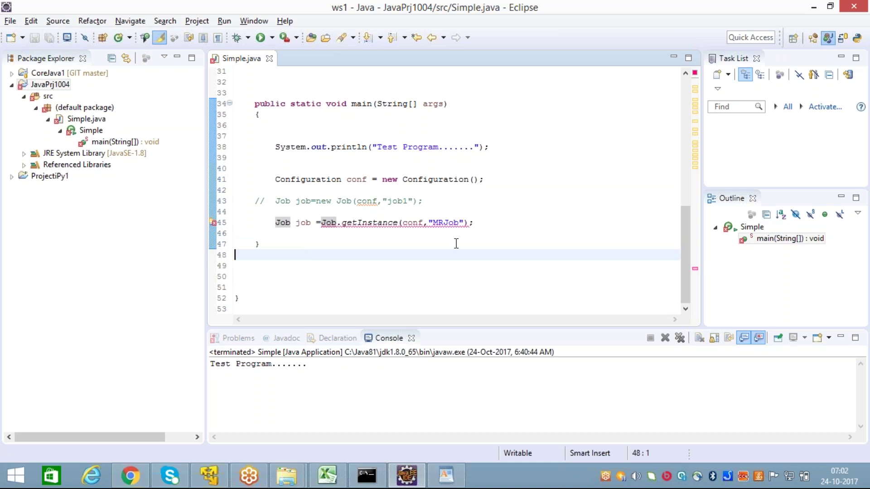
# Append the comment "// MRV1 Syntax" to the Job.getInstance(conf,"MRJob") statement in main
pyautogui.click(489, 223)
pyautogui.write('// MRV')
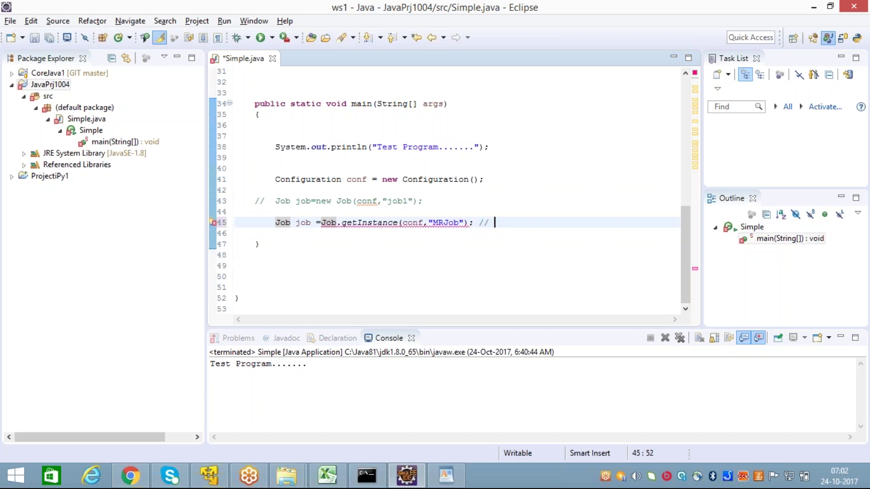
pyautogui.write('1 ')
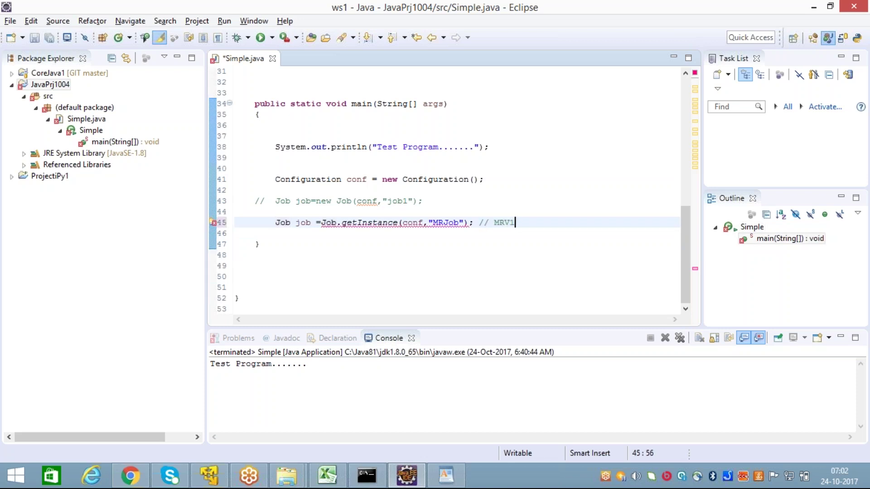
pyautogui.write('syntax')
pyautogui.click(535, 222)
pyautogui.press('BackSpace')
pyautogui.write('S')
pyautogui.click(347, 265)
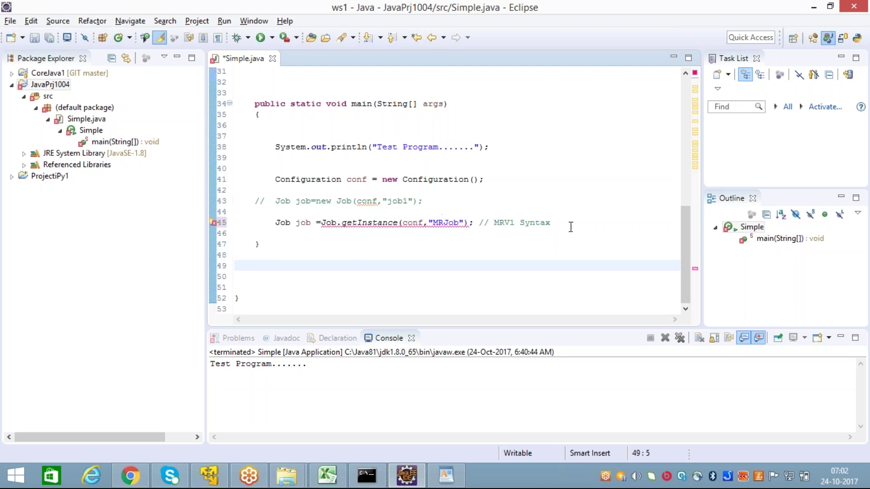
# Examine the Job.getInstance statement in main together with the org.apache.hadoop.mapreduce import
pyautogui.moveTo(275, 223); pyautogui.dragTo(474, 223)
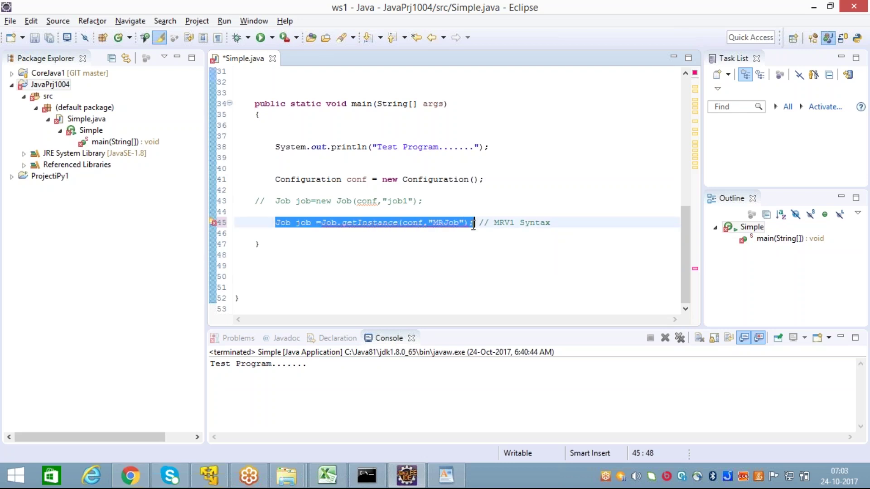
pyautogui.click(455, 244)
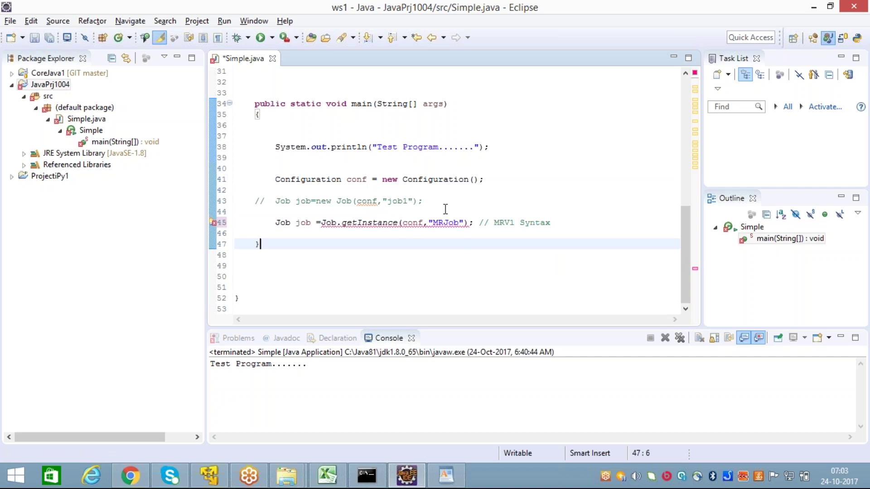
pyautogui.scroll(8, 445, 209)
pyautogui.scroll(2, 445, 210)
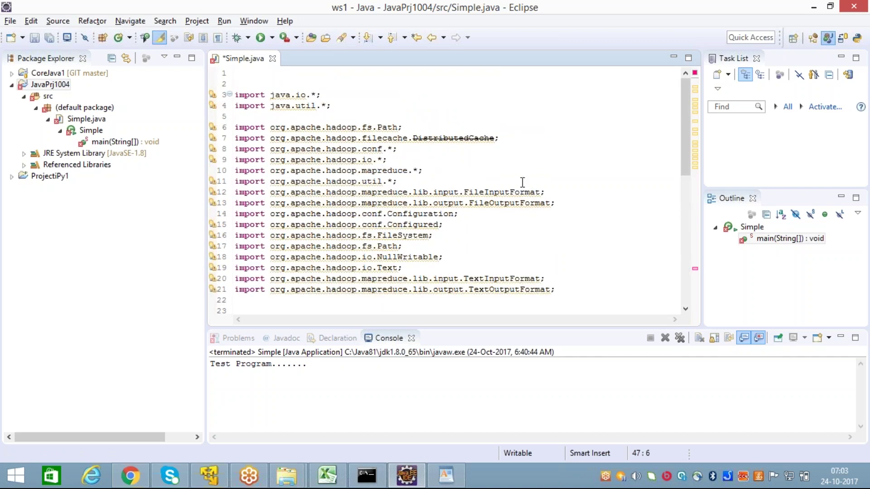
pyautogui.click(383, 172)
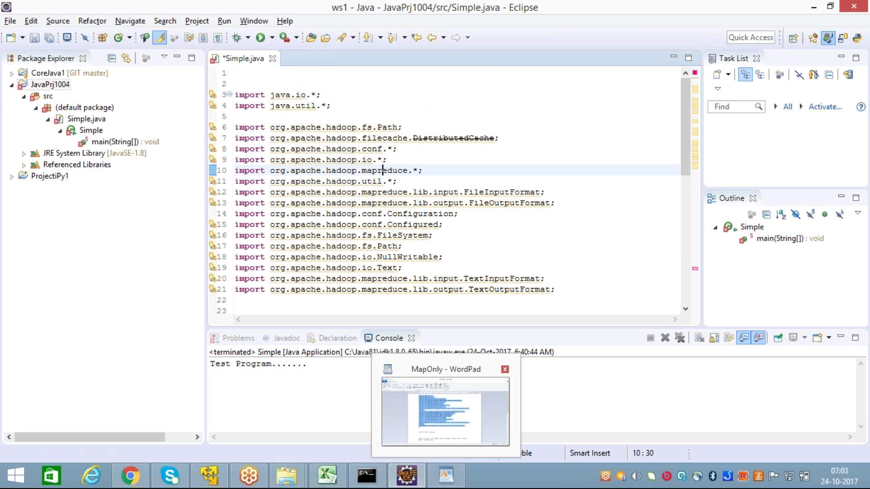
pyautogui.press('Left')
pyautogui.press('Left')
pyautogui.press('Left')
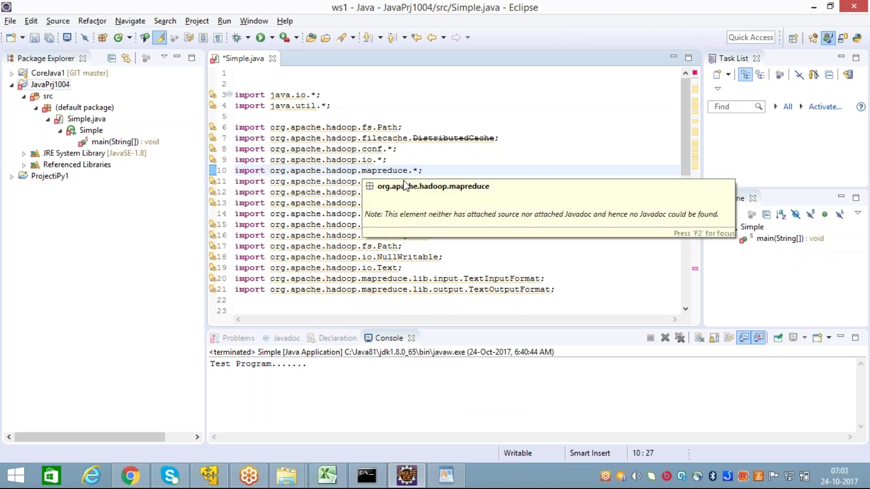
pyautogui.press('Up')
pyautogui.press('End')
pyautogui.scroll(-11, 452, 183)
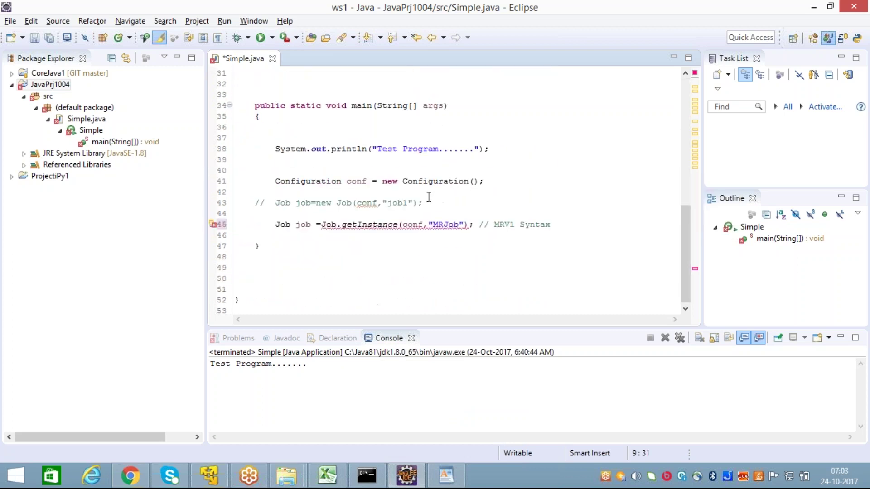
pyautogui.scroll(3, 427, 197)
pyautogui.scroll(8, 427, 198)
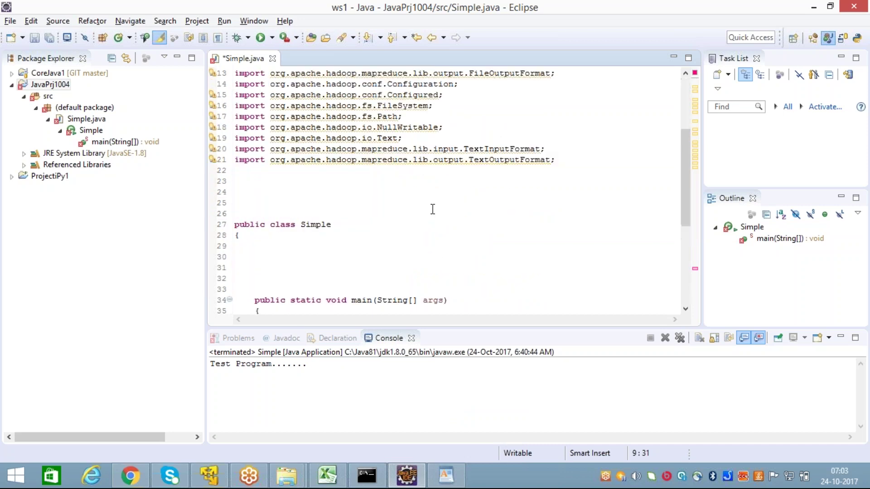
pyautogui.scroll(-9, 431, 204)
pyautogui.scroll(-1, 432, 208)
# Delete the Job.getInstance line from main, uncomment the new Job(conf,"job1") statement, and save the file
pyautogui.moveTo(270, 224); pyautogui.dragTo(573, 225)
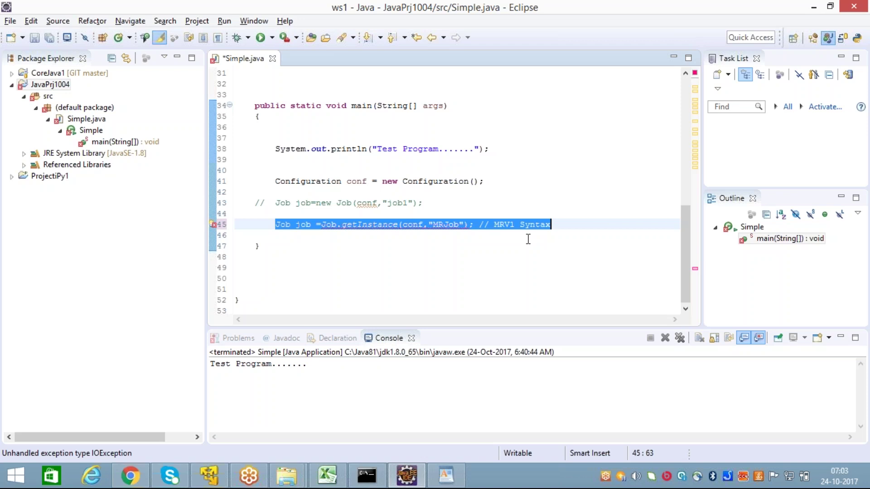
pyautogui.press('BackSpace')
pyautogui.press('BackSpace')
pyautogui.press('BackSpace')
pyautogui.press('Up')
pyautogui.press('Up')
pyautogui.press('Right')
pyautogui.press('Right')
pyautogui.press('BackSpace')
pyautogui.press('BackSpace')
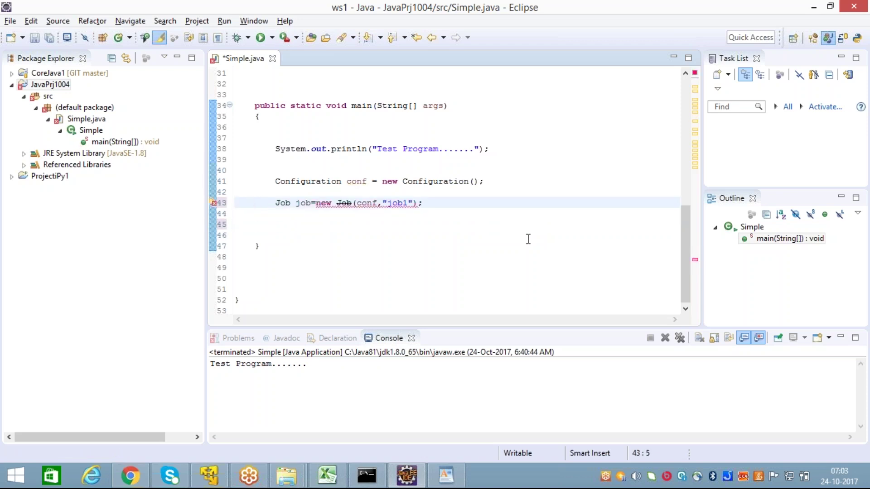
pyautogui.hotkey('ctrl', 's')
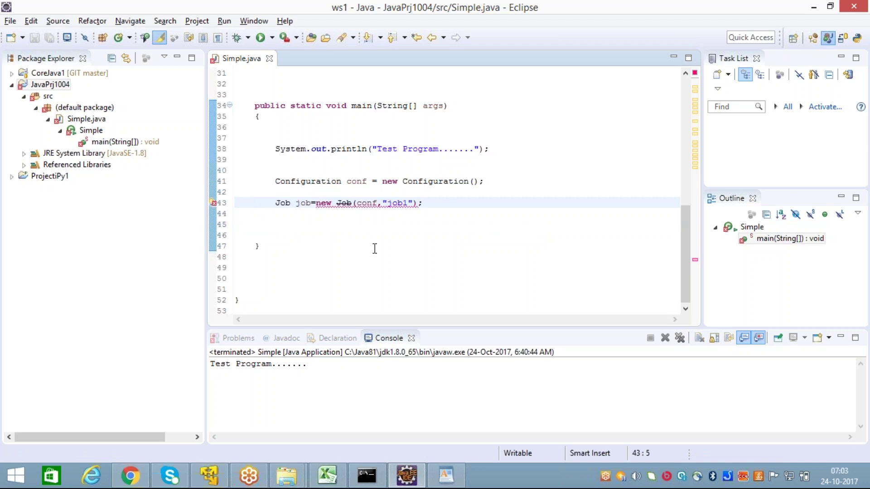
# Reduce the indentation of the new Job(conf,"job1") statement by one level and save the file
pyautogui.click(375, 246)
pyautogui.click(275, 202)
pyautogui.press('BackSpace')
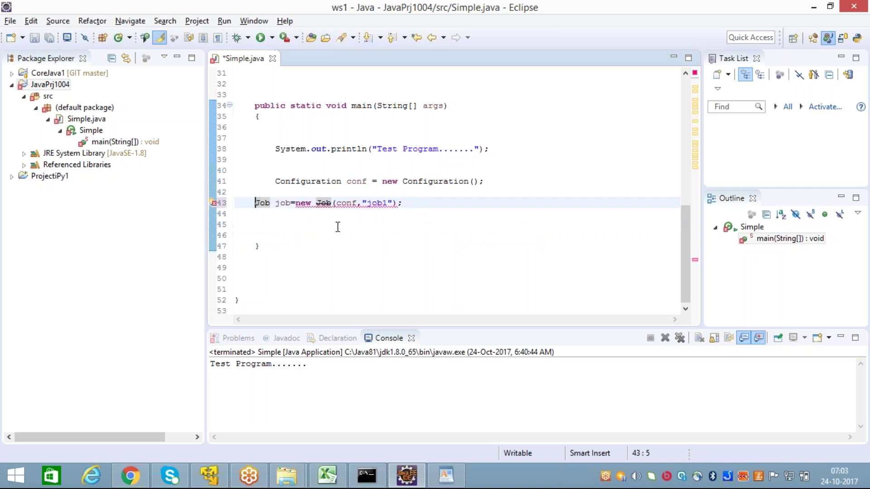
pyautogui.click(416, 255)
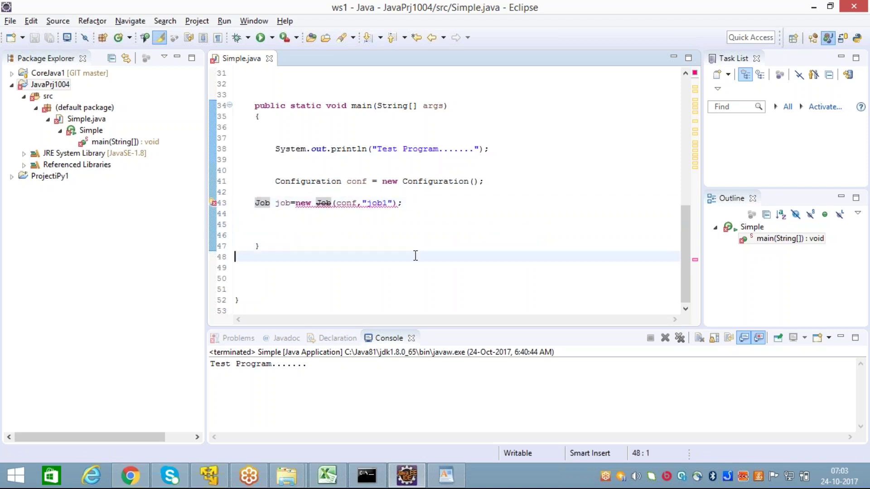
pyautogui.scroll(10, 416, 256)
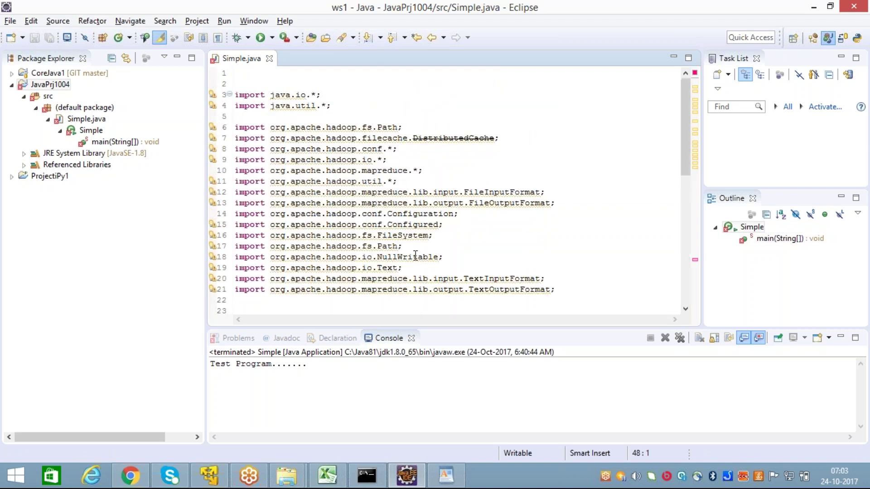
pyautogui.scroll(-10, 439, 144)
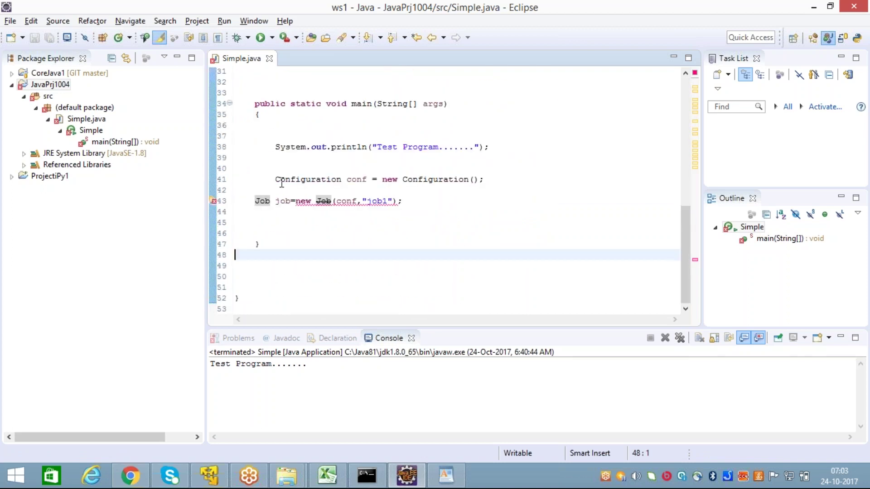
# Reduce the indentation of the Configuration conf statement in main to one level and save the file
pyautogui.click(276, 179)
pyautogui.press('BackSpace')
pyautogui.press('BackSpace')
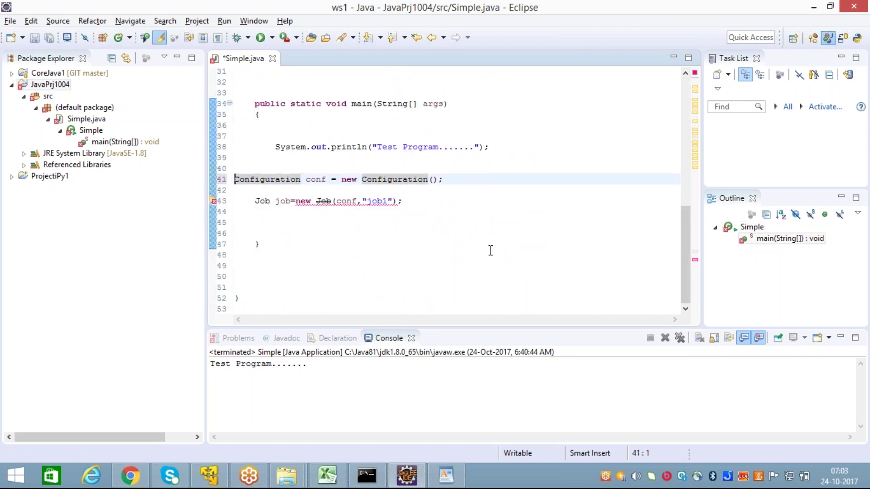
pyautogui.press('Tab')
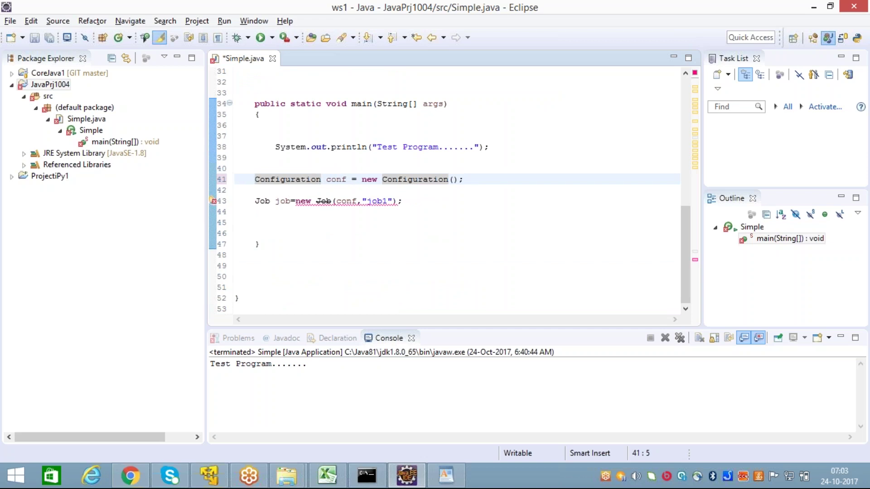
pyautogui.hotkey('ctrl', 's')
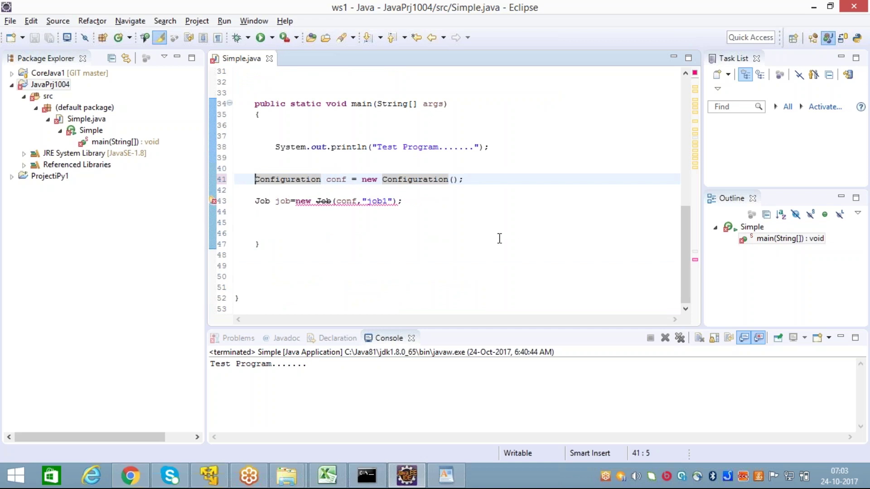
# Review the Hadoop import statements against the Configuration and Job statements in main
pyautogui.scroll(2, 480, 212)
pyautogui.scroll(8, 480, 211)
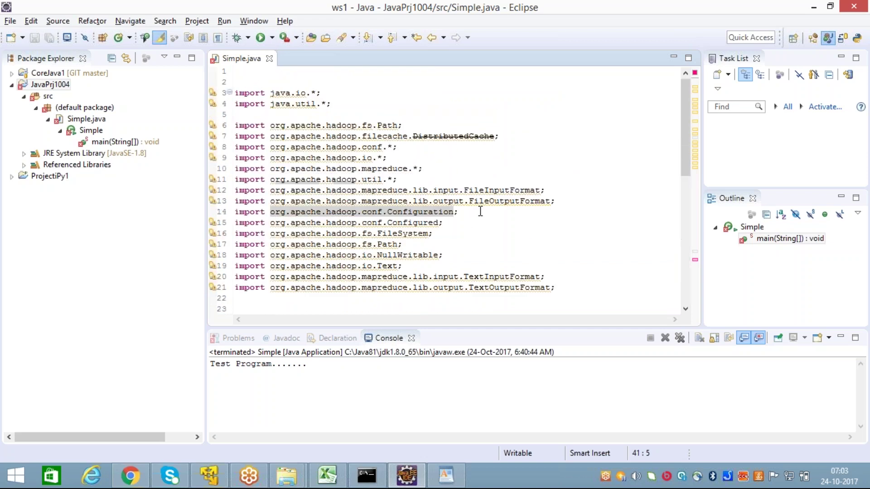
pyautogui.click(482, 232)
pyautogui.click(439, 149)
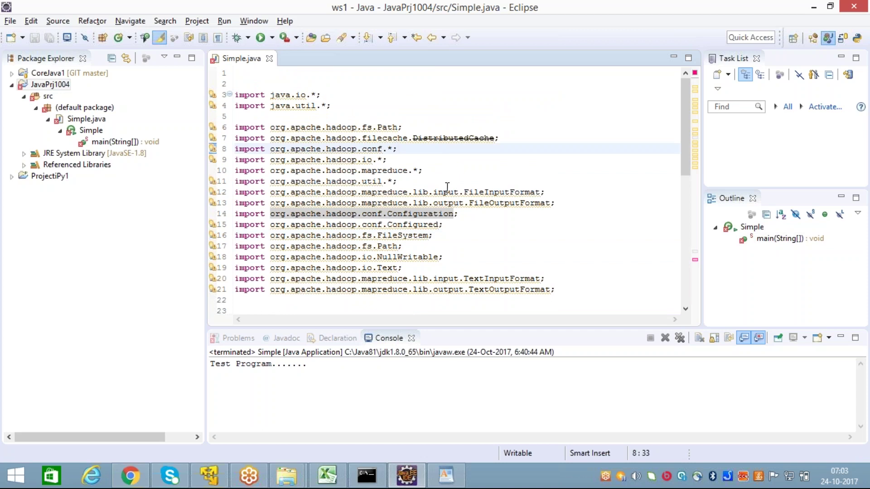
pyautogui.scroll(-6, 409, 233)
pyautogui.scroll(-3, 403, 253)
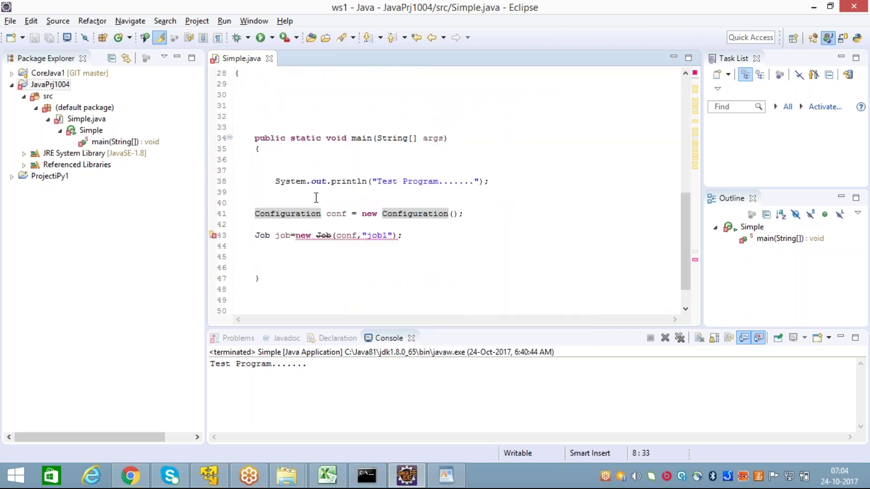
pyautogui.scroll(2, 361, 144)
pyautogui.scroll(6, 361, 145)
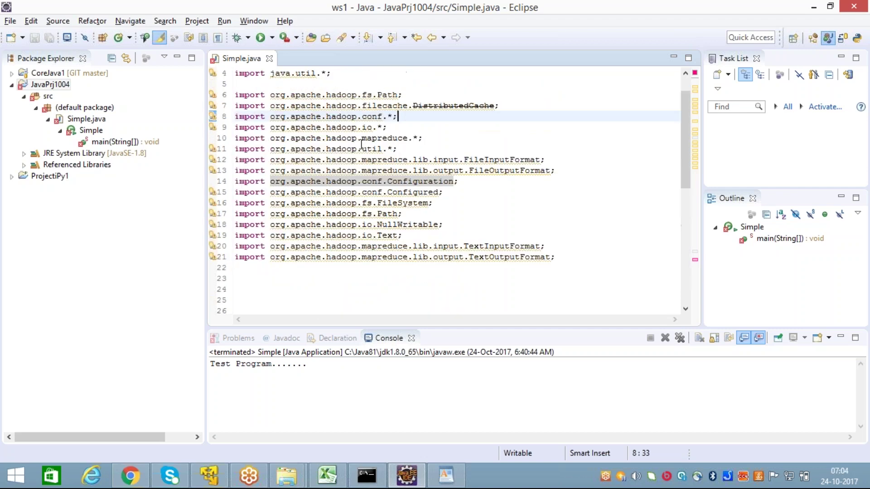
pyautogui.scroll(-3, 375, 222)
pyautogui.scroll(-6, 375, 223)
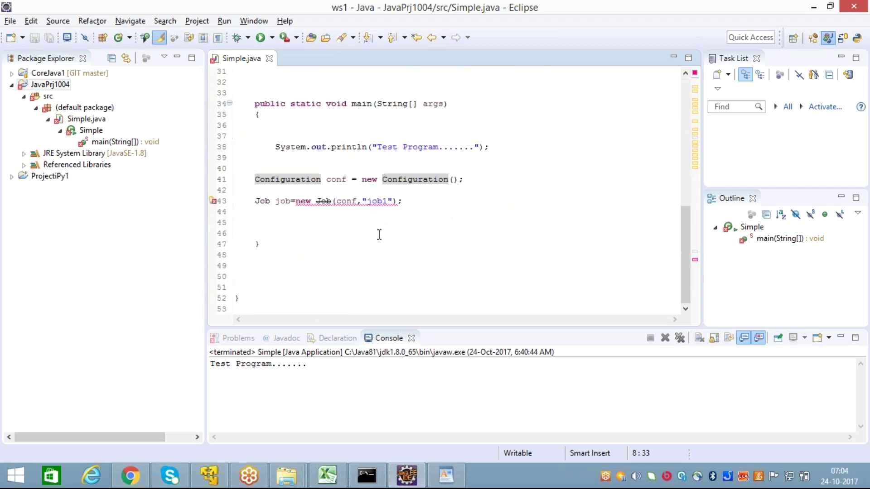
# Read the problem markers on the new Job(conf,"job1") statement in main
pyautogui.click(335, 251)
pyautogui.click(300, 192)
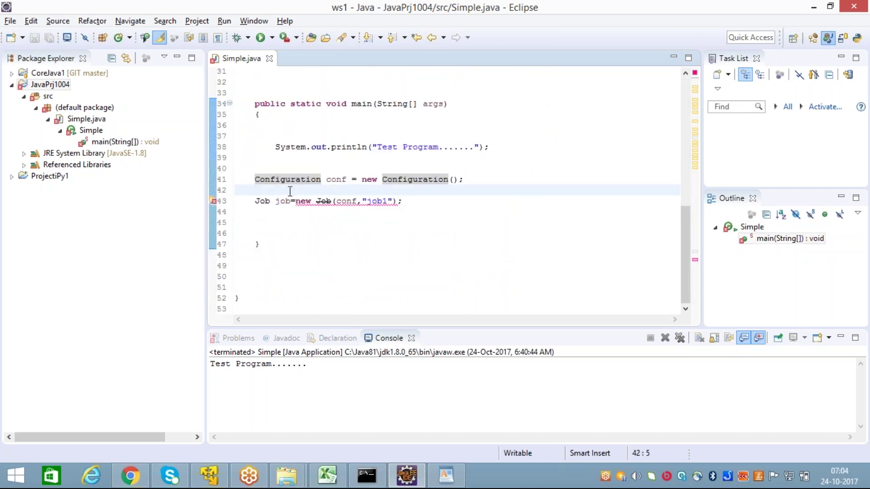
pyautogui.moveTo(214, 206)
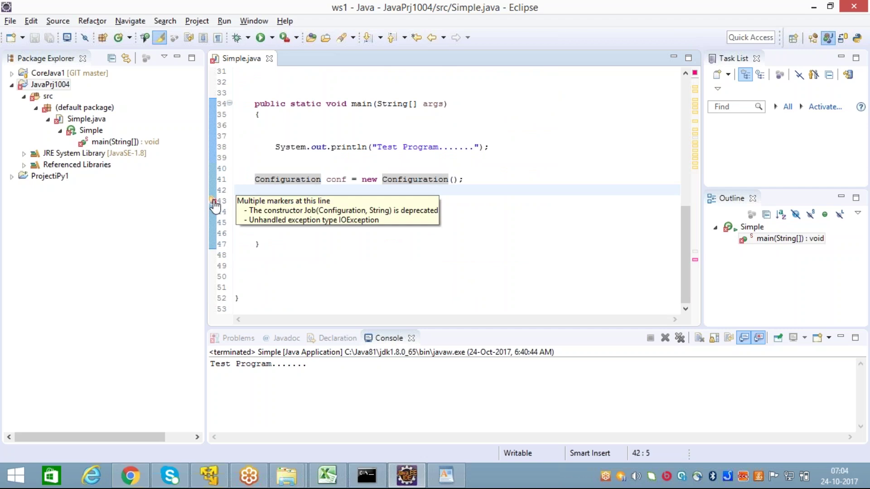
pyautogui.click(353, 266)
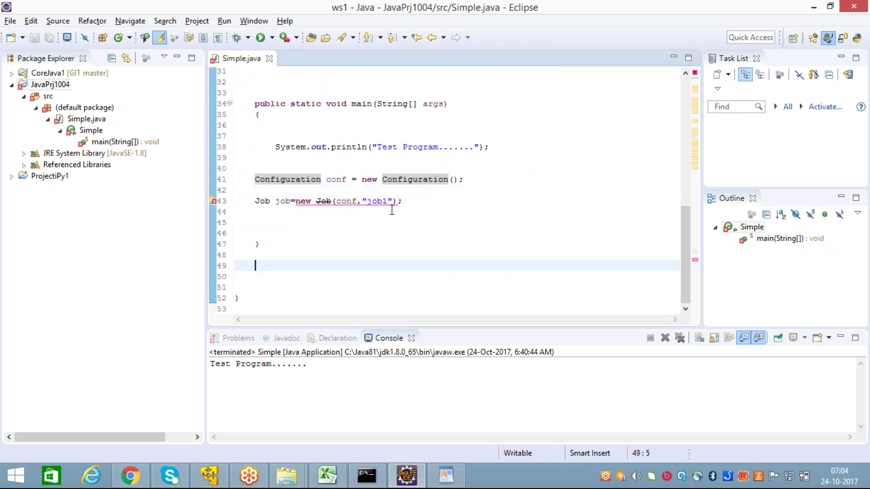
pyautogui.moveTo(386, 202)
pyautogui.click(398, 258)
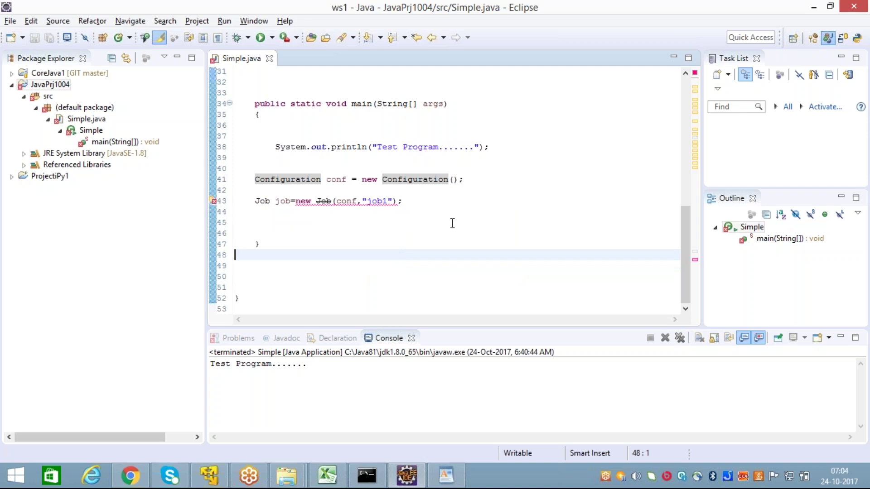
# Delete the new Job(conf,"job1") statement from main, save the file, and place the cursor on the emptied line
pyautogui.scroll(2, 431, 218)
pyautogui.scroll(-2, 407, 214)
pyautogui.moveTo(254, 201); pyautogui.dragTo(409, 202)
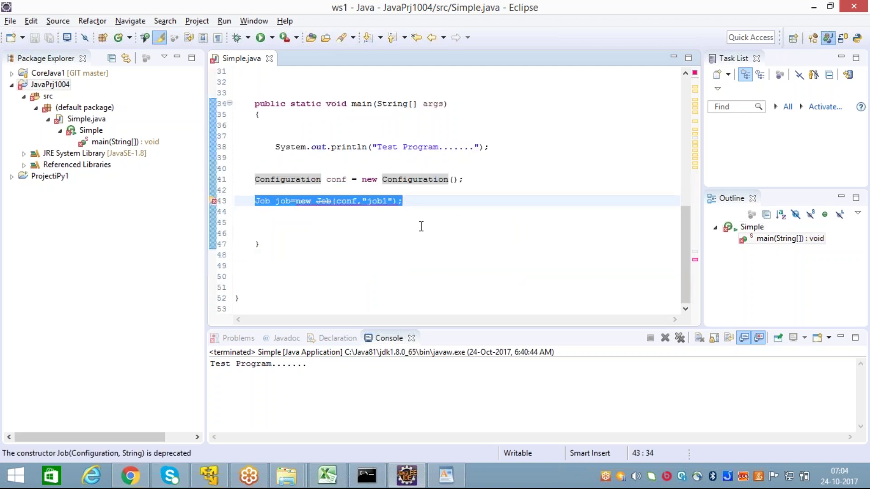
pyautogui.press('Delete')
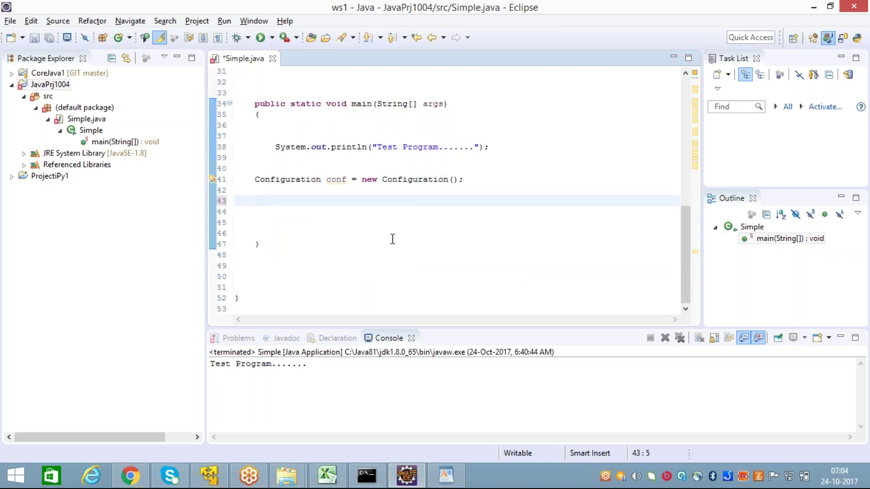
pyautogui.click(392, 234)
pyautogui.scroll(9, 391, 236)
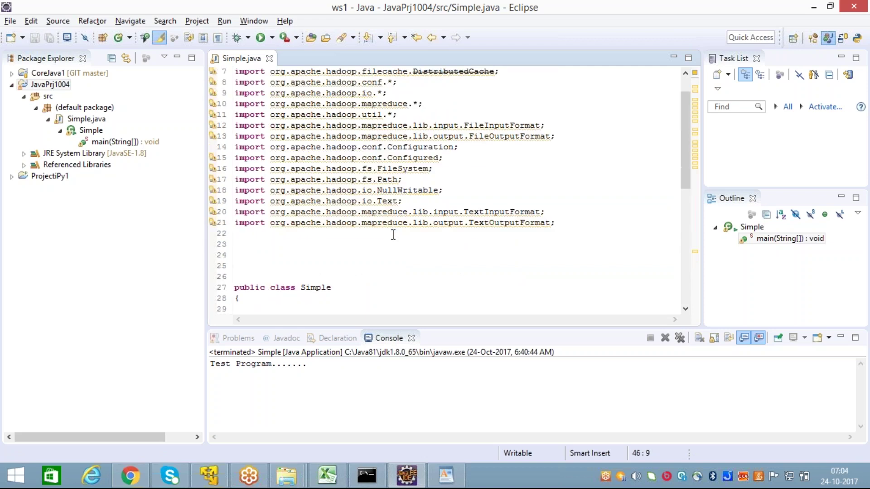
pyautogui.scroll(-3, 390, 242)
pyautogui.scroll(-6, 390, 243)
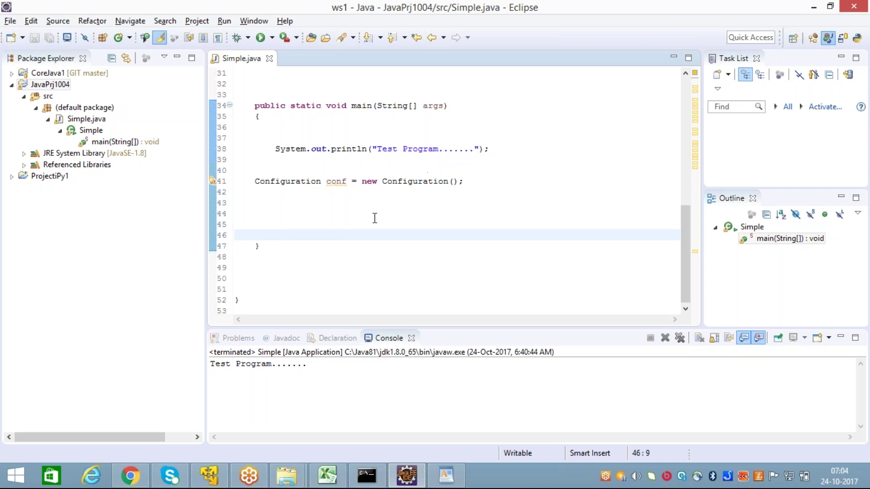
pyautogui.click(421, 225)
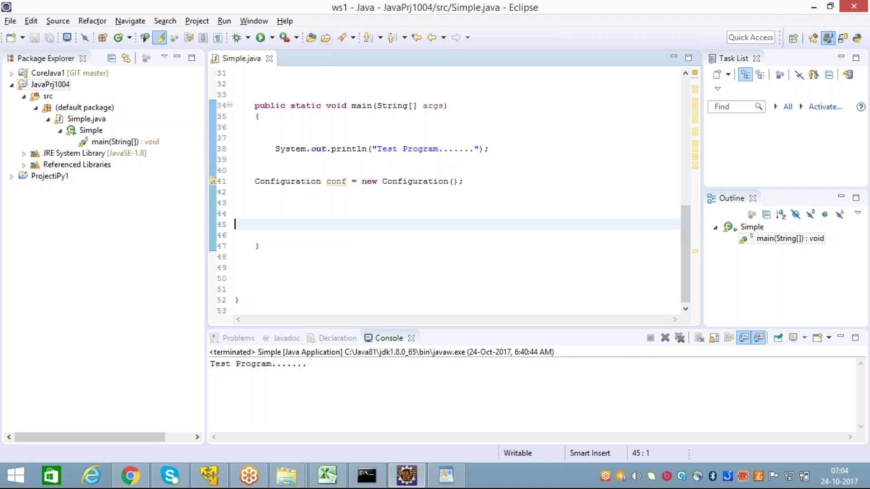
pyautogui.click(308, 214)
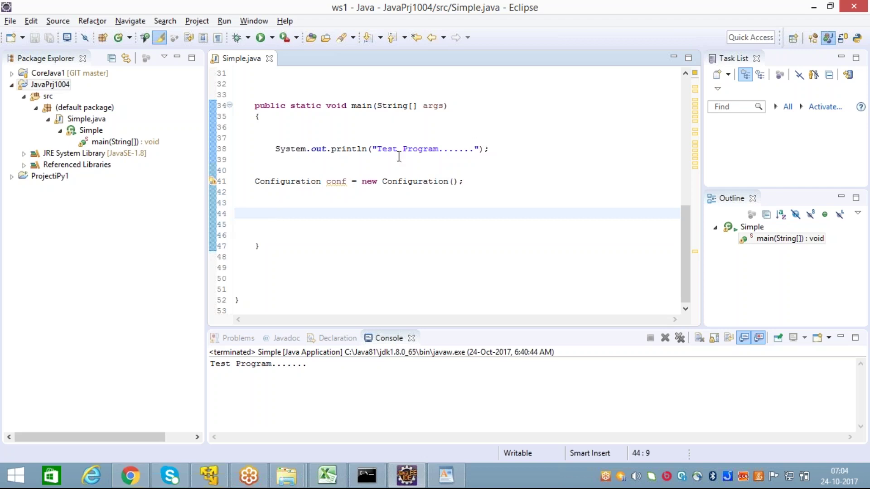
pyautogui.click(330, 201)
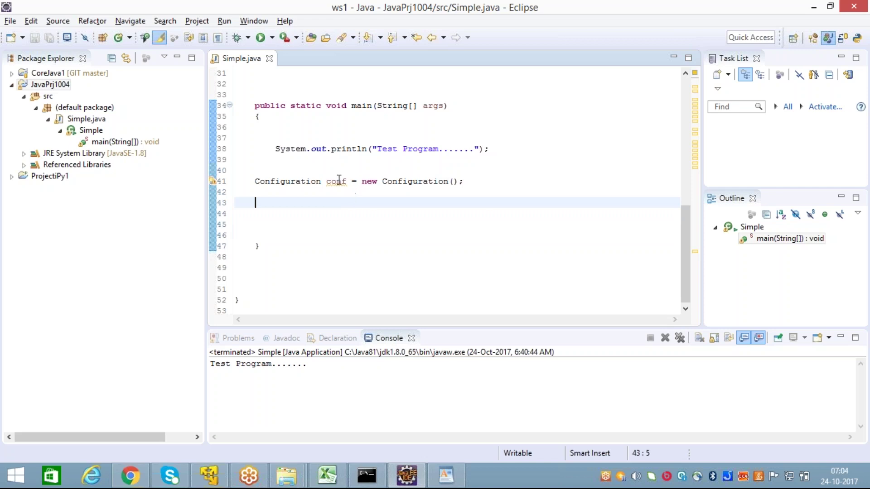
# Switch to the Oct10 workbook in Excel and enter "Job" in bold in cell C39 of Sheet12
pyautogui.click(332, 479)
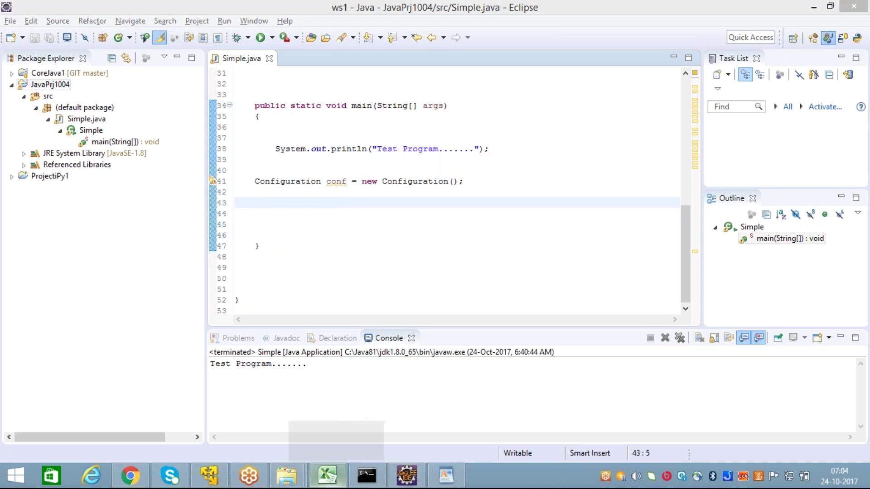
pyautogui.scroll(2, 491, 200)
pyautogui.scroll(-3, 467, 217)
pyautogui.scroll(-2, 418, 244)
pyautogui.scroll(3, 425, 249)
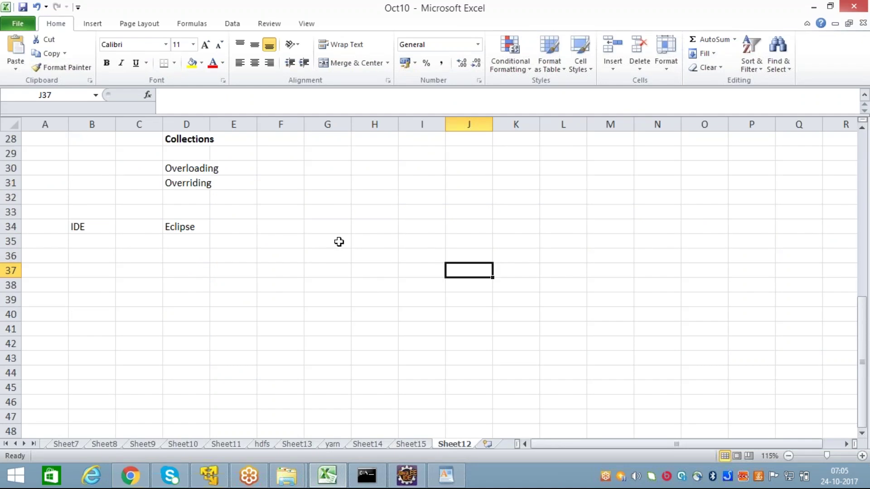
pyautogui.scroll(-2, 338, 243)
pyautogui.click(146, 212)
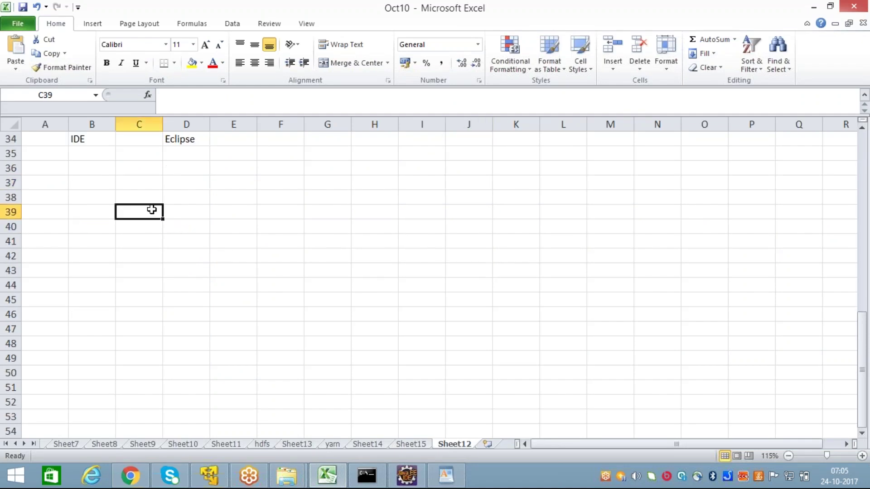
pyautogui.write('Job')
pyautogui.press('Return')
pyautogui.click(138, 212)
pyautogui.hotkey('ctrl', 'b')
pyautogui.press('Down')
pyautogui.press('Down')
pyautogui.click(139, 212)
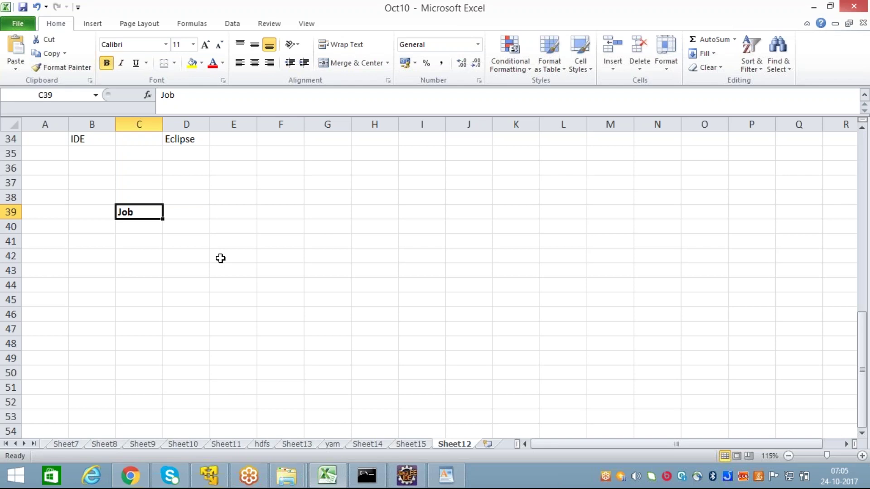
# Switch back to Eclipse and write "Job job" on the empty line 43 below the Configuration statement
pyautogui.hotkey('alt', 'Tab')
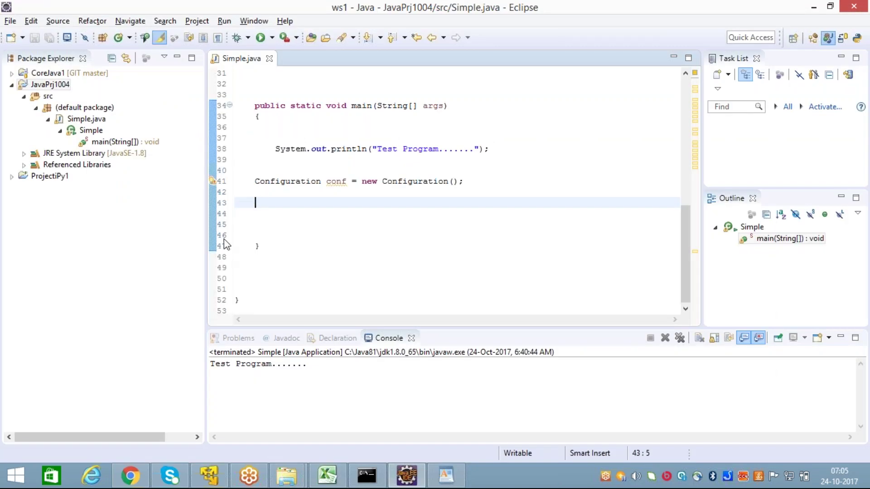
pyautogui.write('Job ')
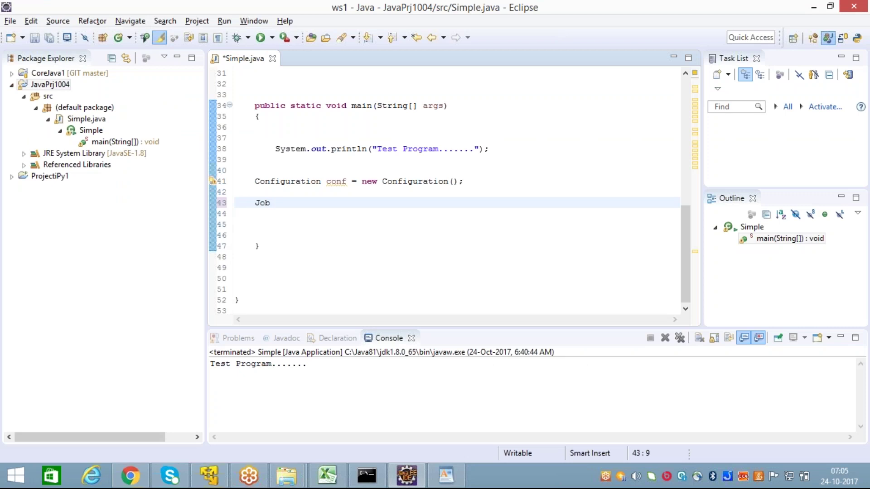
pyautogui.write('job')
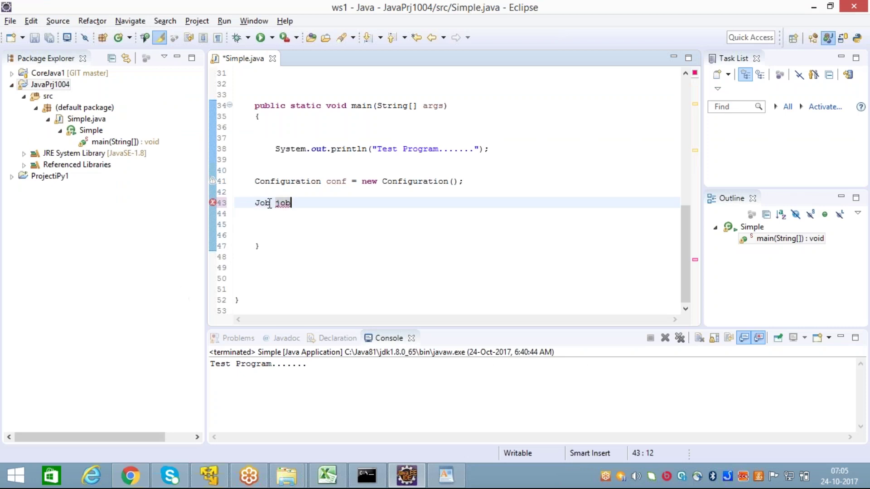
# Examine the Job job declaration together with the Configuration conf statement above it in main
pyautogui.moveTo(254, 202); pyautogui.dragTo(330, 218)
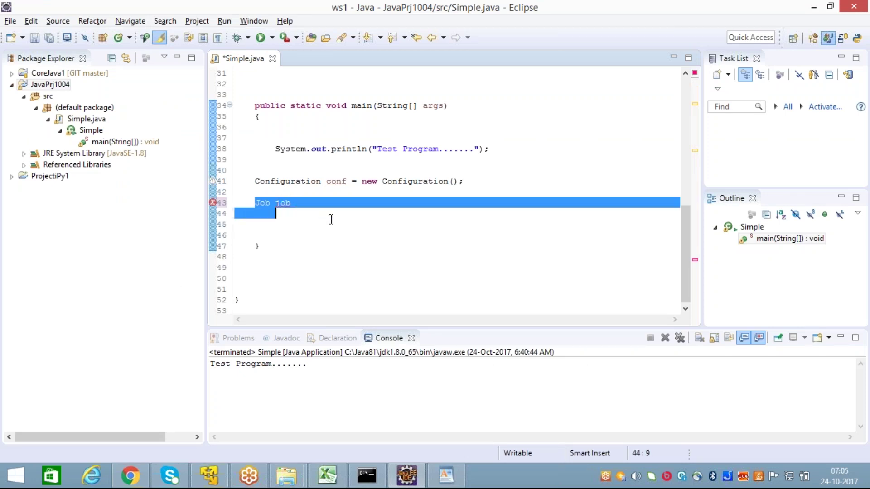
pyautogui.click(291, 225)
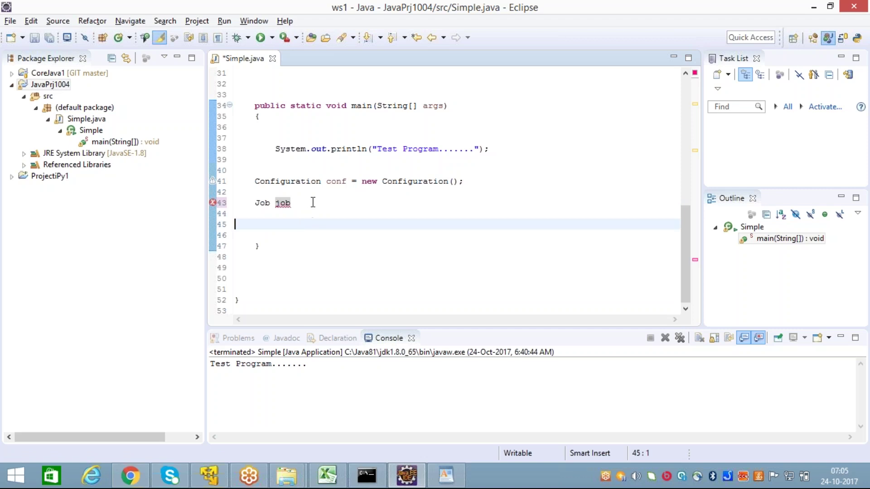
pyautogui.press('Up')
pyautogui.press('Up')
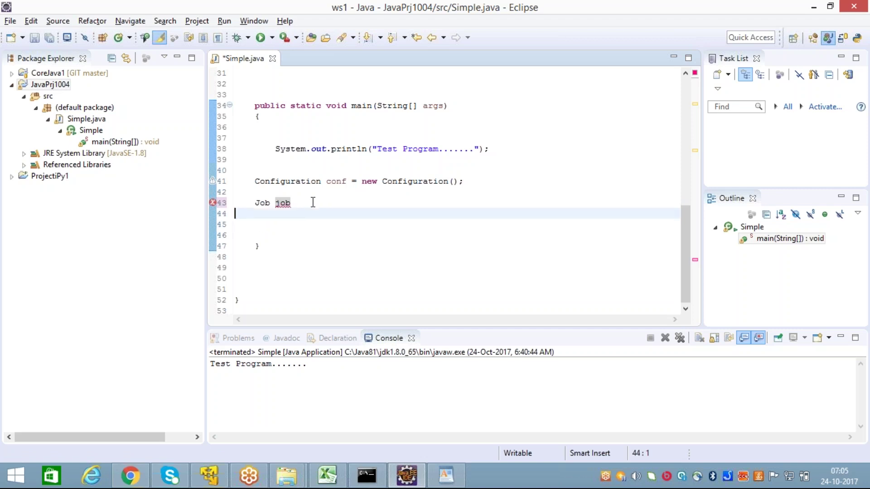
pyautogui.press('Right')
pyautogui.press('Right')
pyautogui.press('Right')
pyautogui.press('Right')
pyautogui.press('Right')
pyautogui.press('Right')
pyautogui.press('Right')
pyautogui.press('Right')
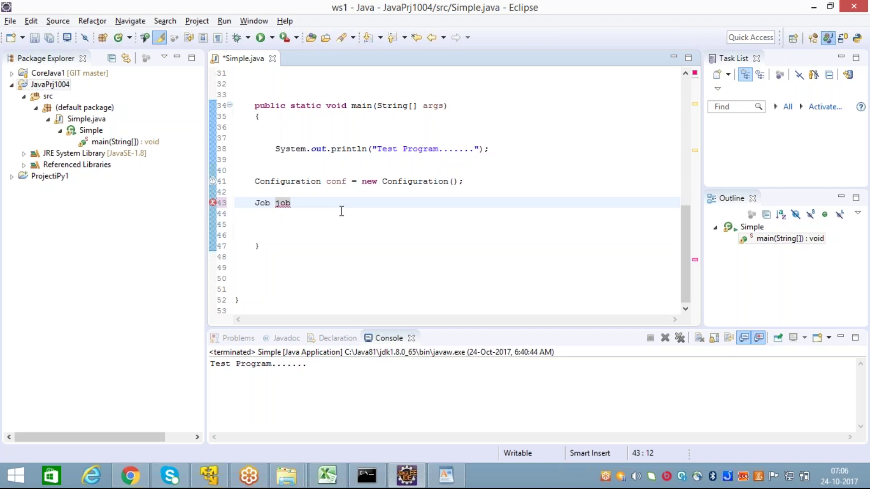
pyautogui.moveTo(254, 182); pyautogui.dragTo(320, 181)
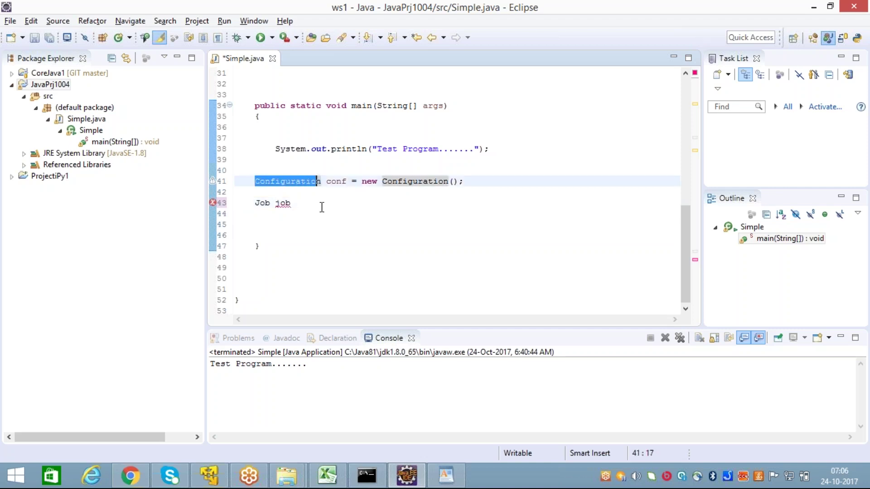
pyautogui.click(282, 203)
pyautogui.moveTo(254, 181); pyautogui.dragTo(323, 182)
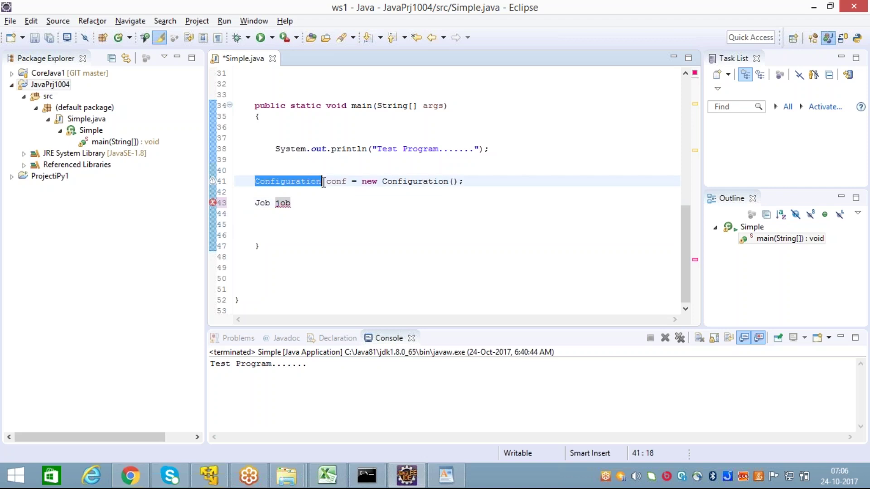
pyautogui.click(347, 216)
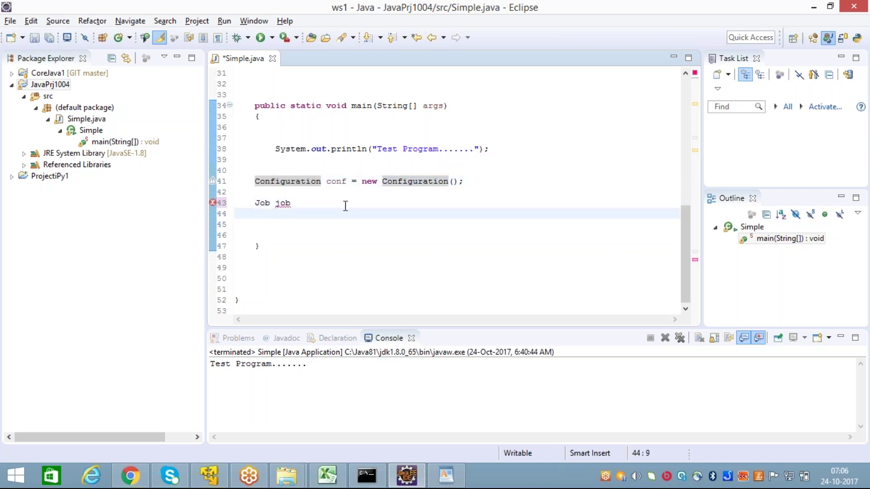
pyautogui.click(282, 202)
pyautogui.click(255, 180)
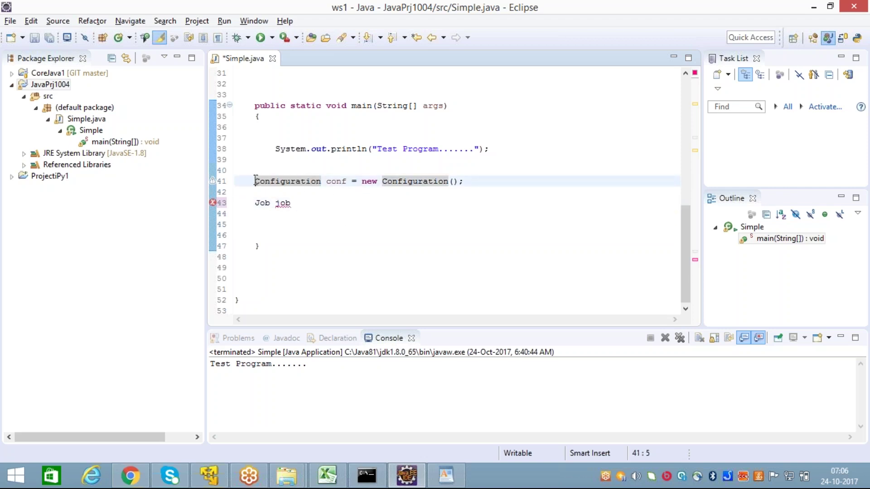